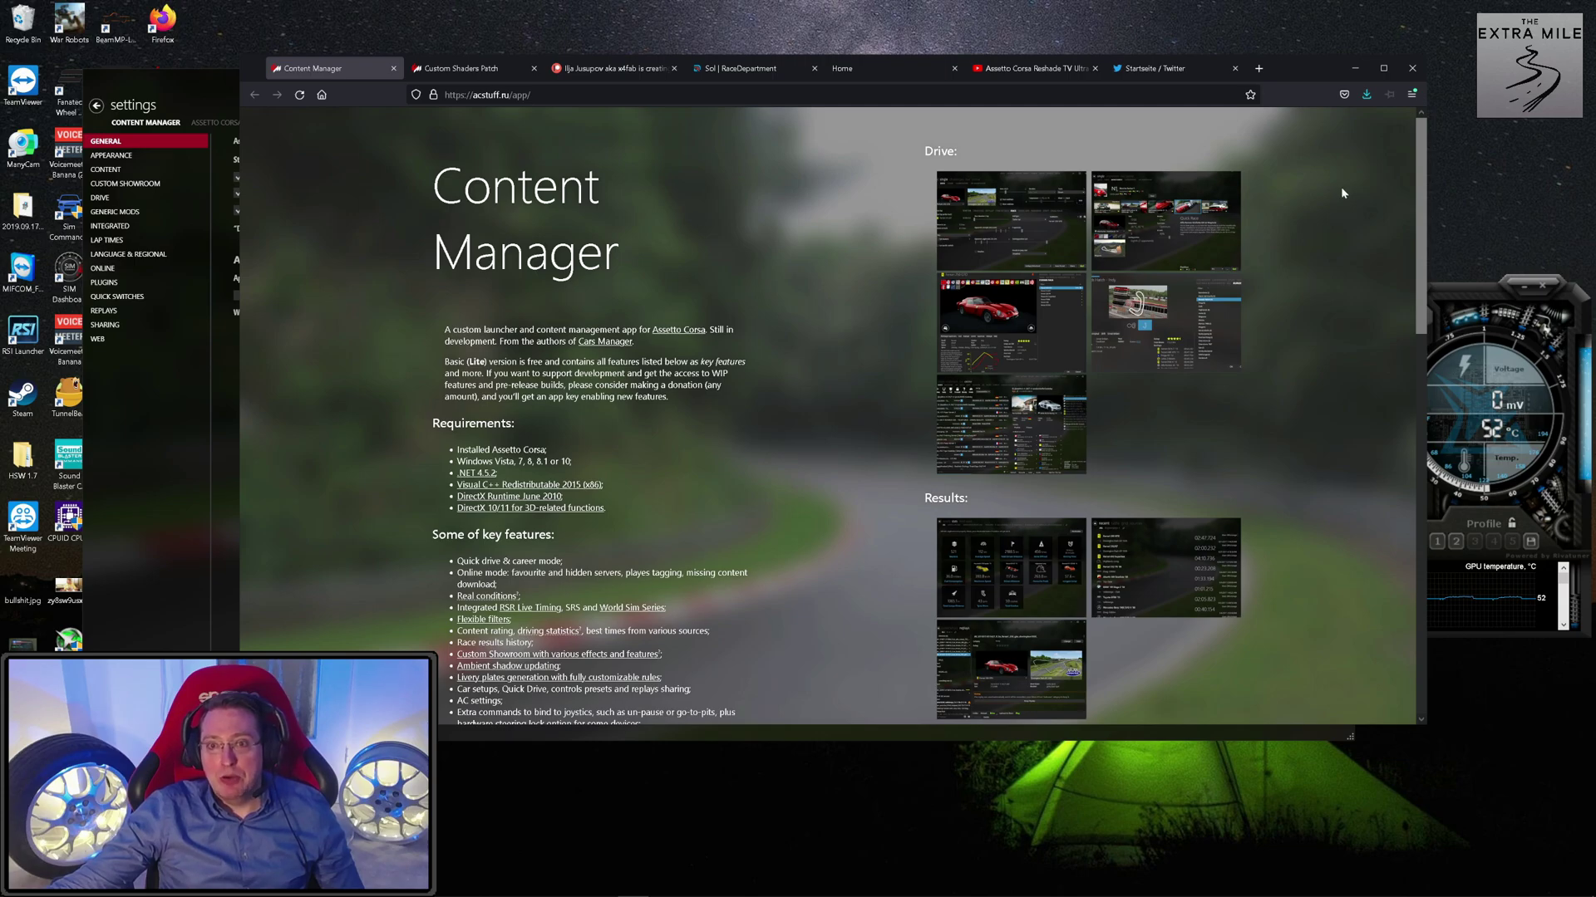
Download the Content Manager archive latest.zip directly from its website and save the file.
left_click_drag(1422, 212, 1415, 473)
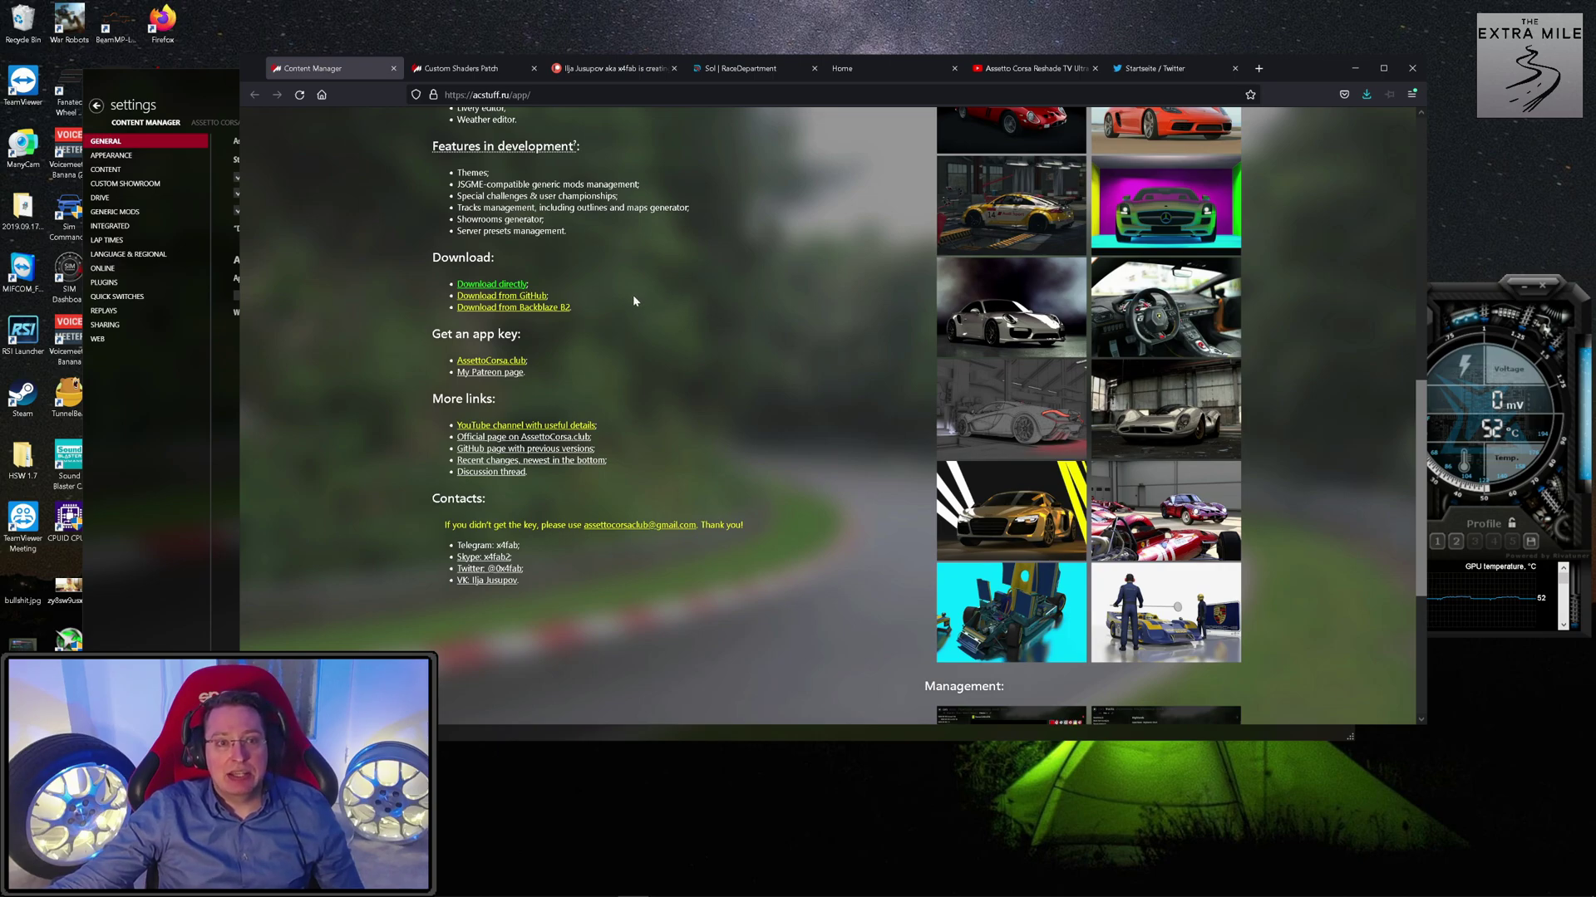
left_click(475, 286)
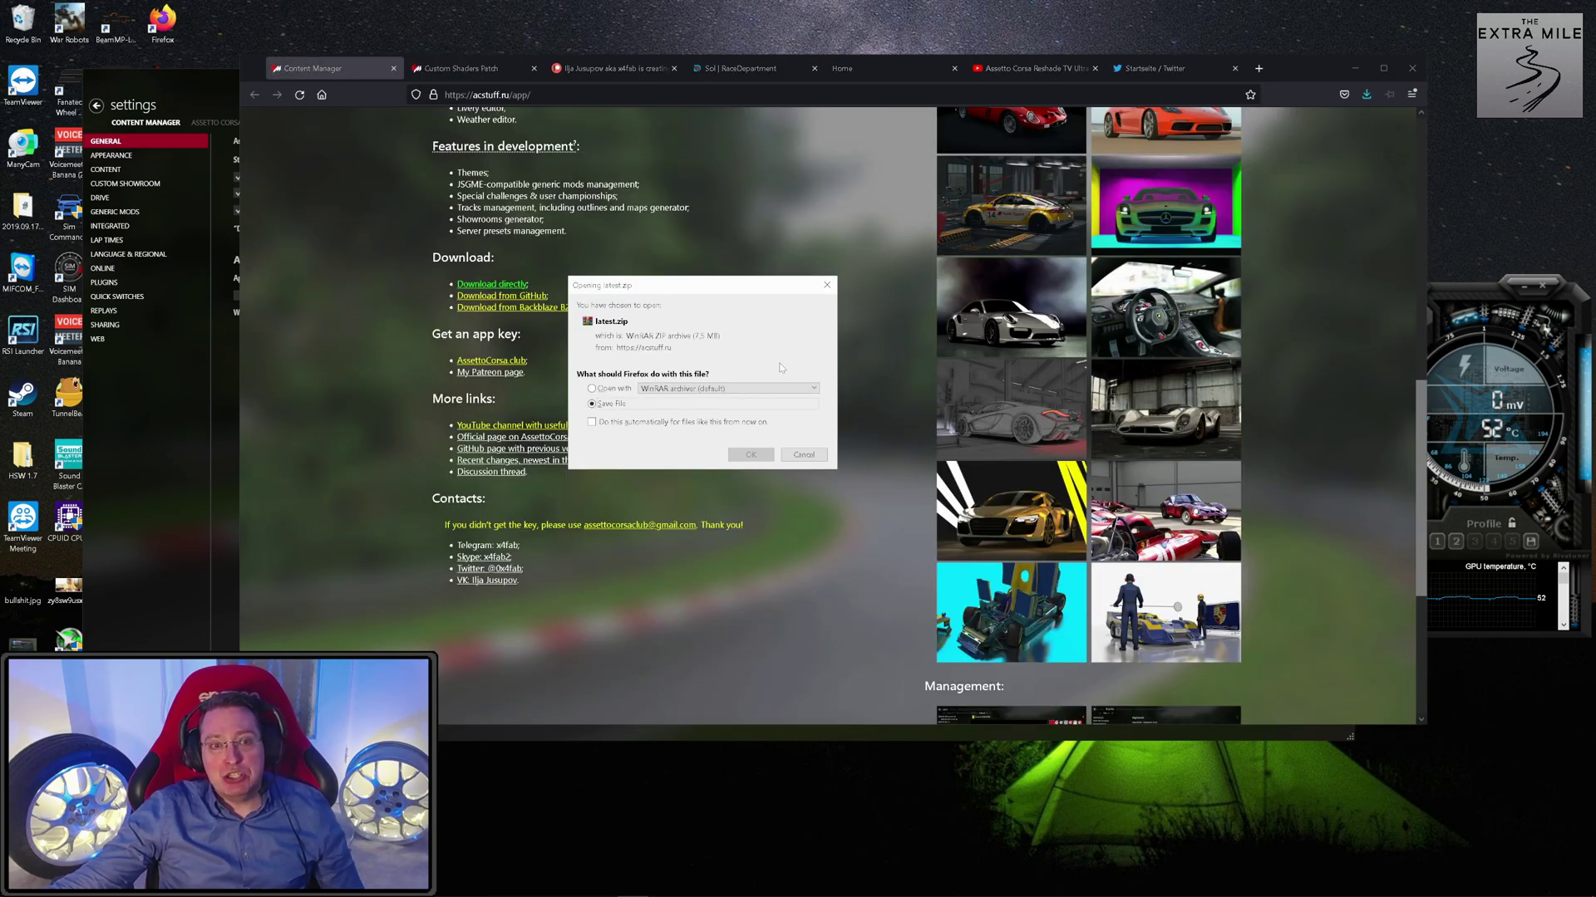
left_click(750, 454)
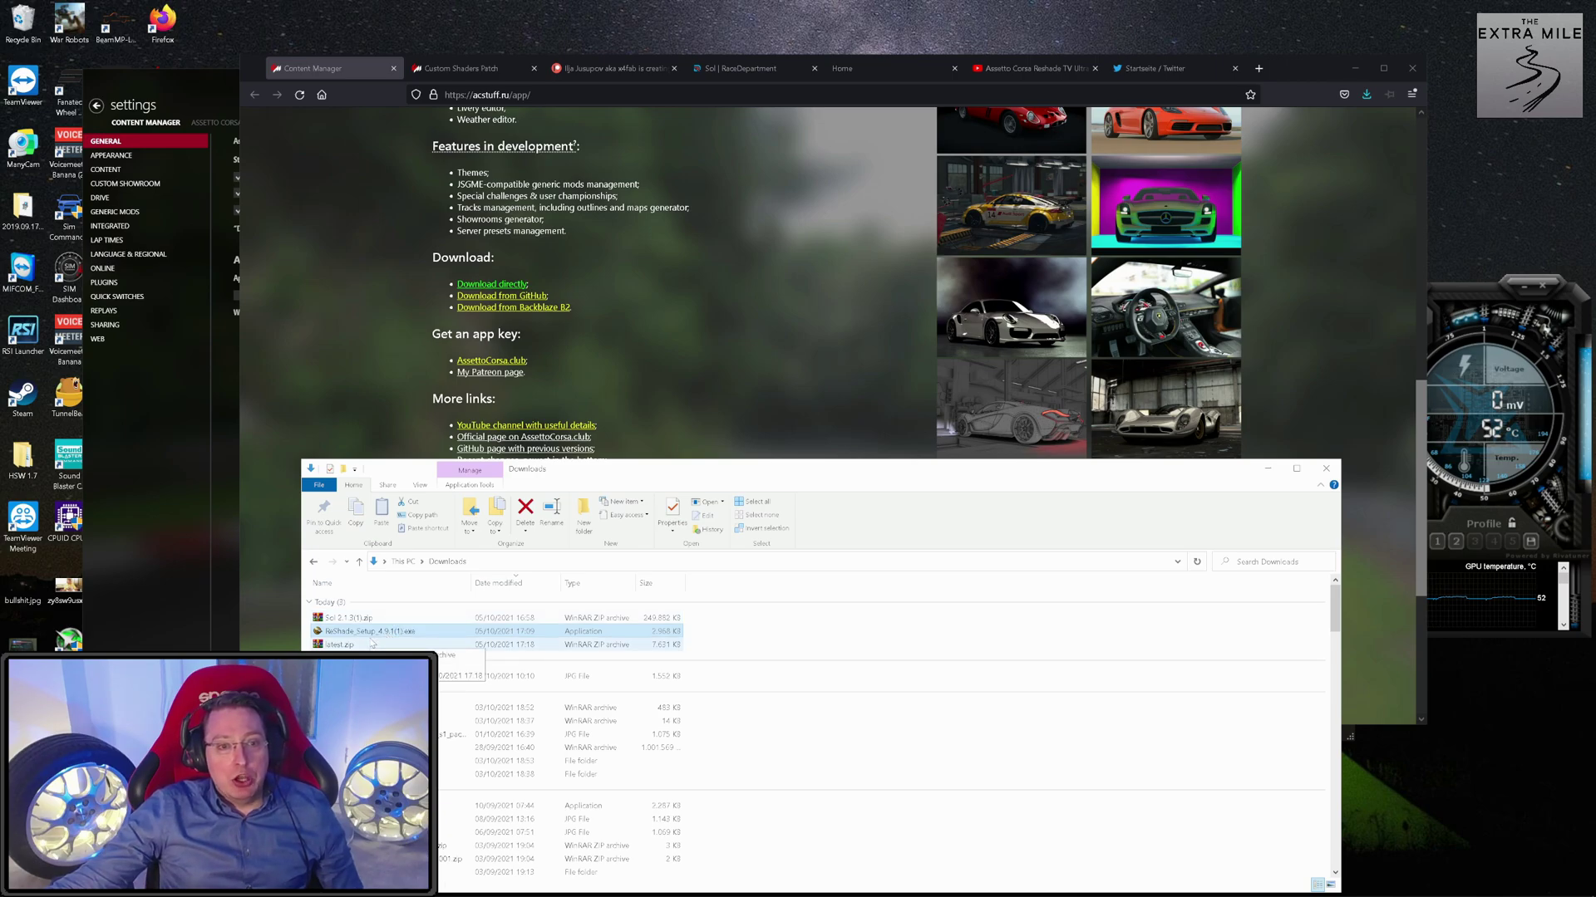
Extract latest.zip into its own folder in Downloads, open that folder and select both extracted files.
left_click_drag(361, 645, 826, 627)
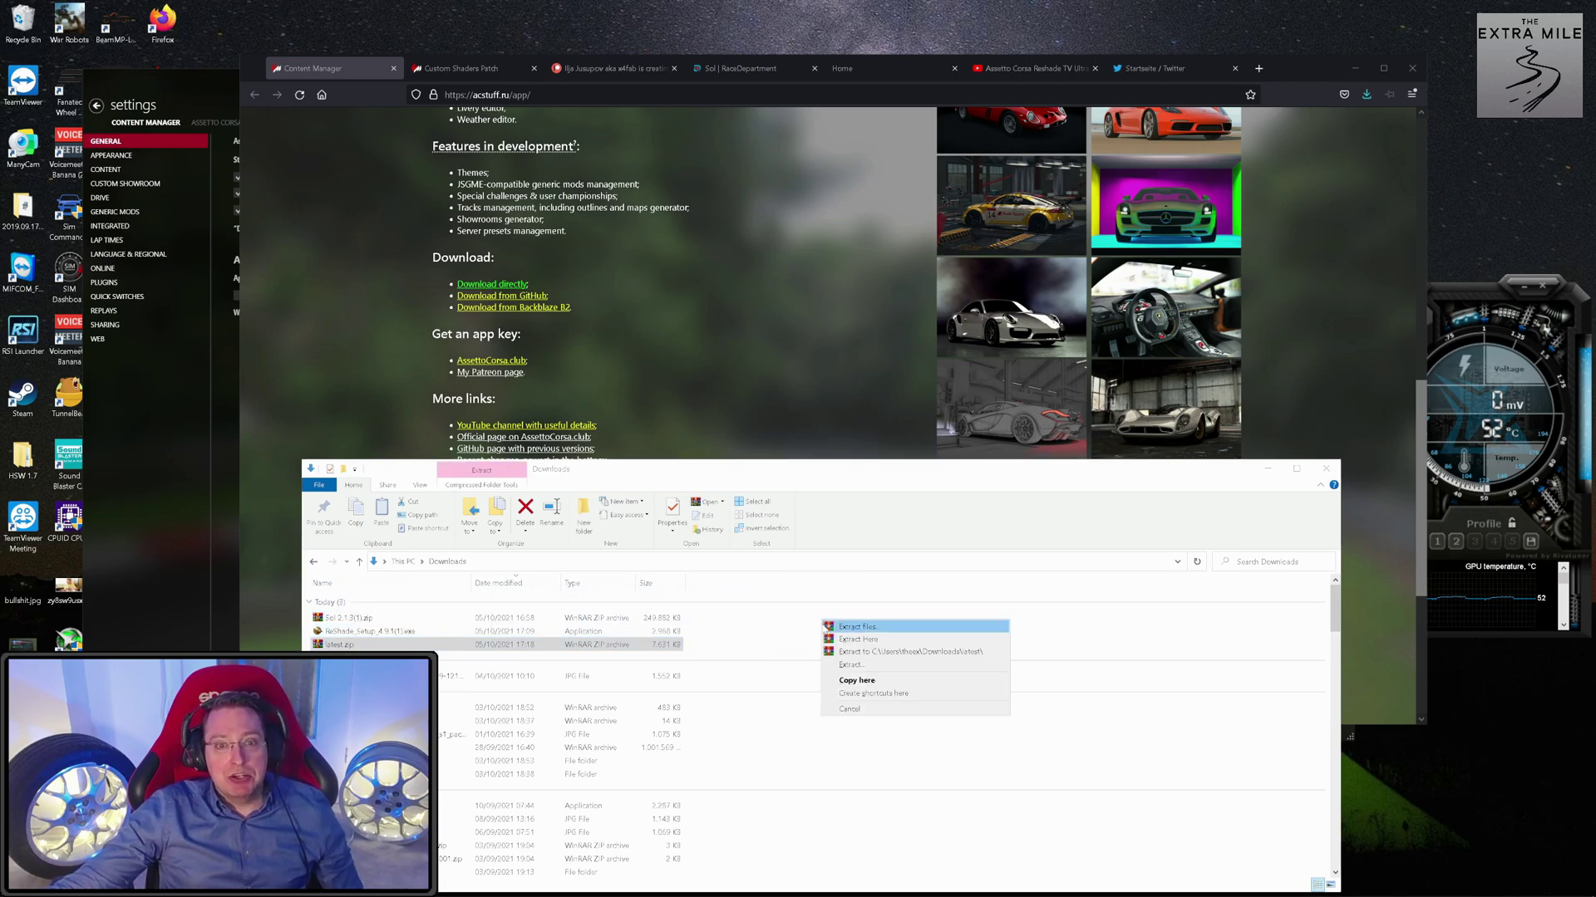
left_click(873, 652)
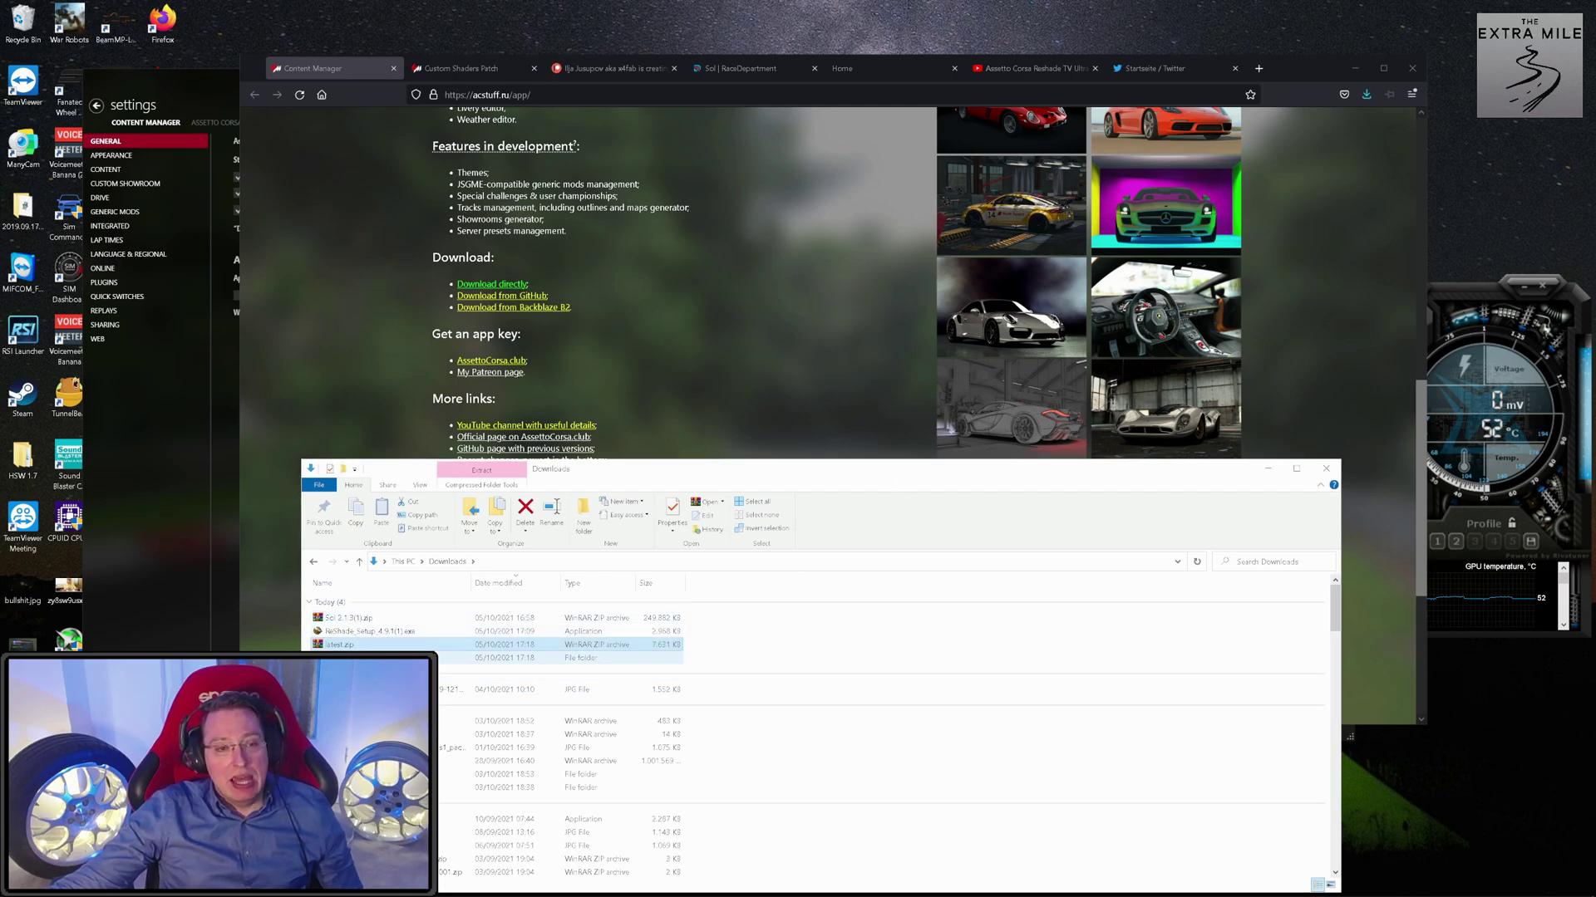
double_click(374, 657)
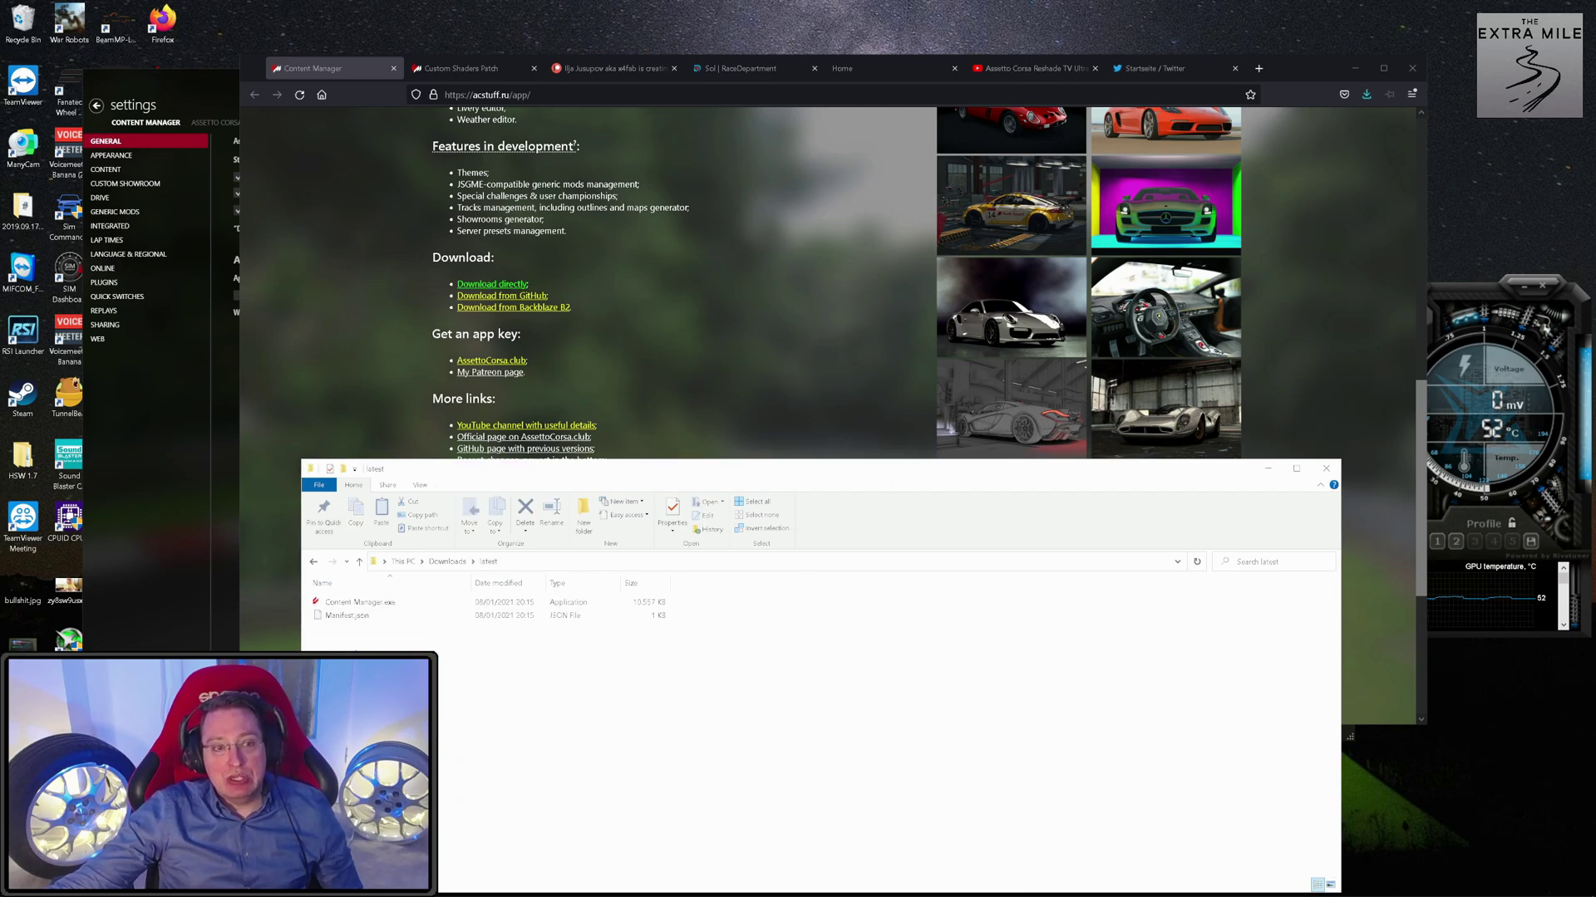
left_click_drag(363, 642, 311, 582)
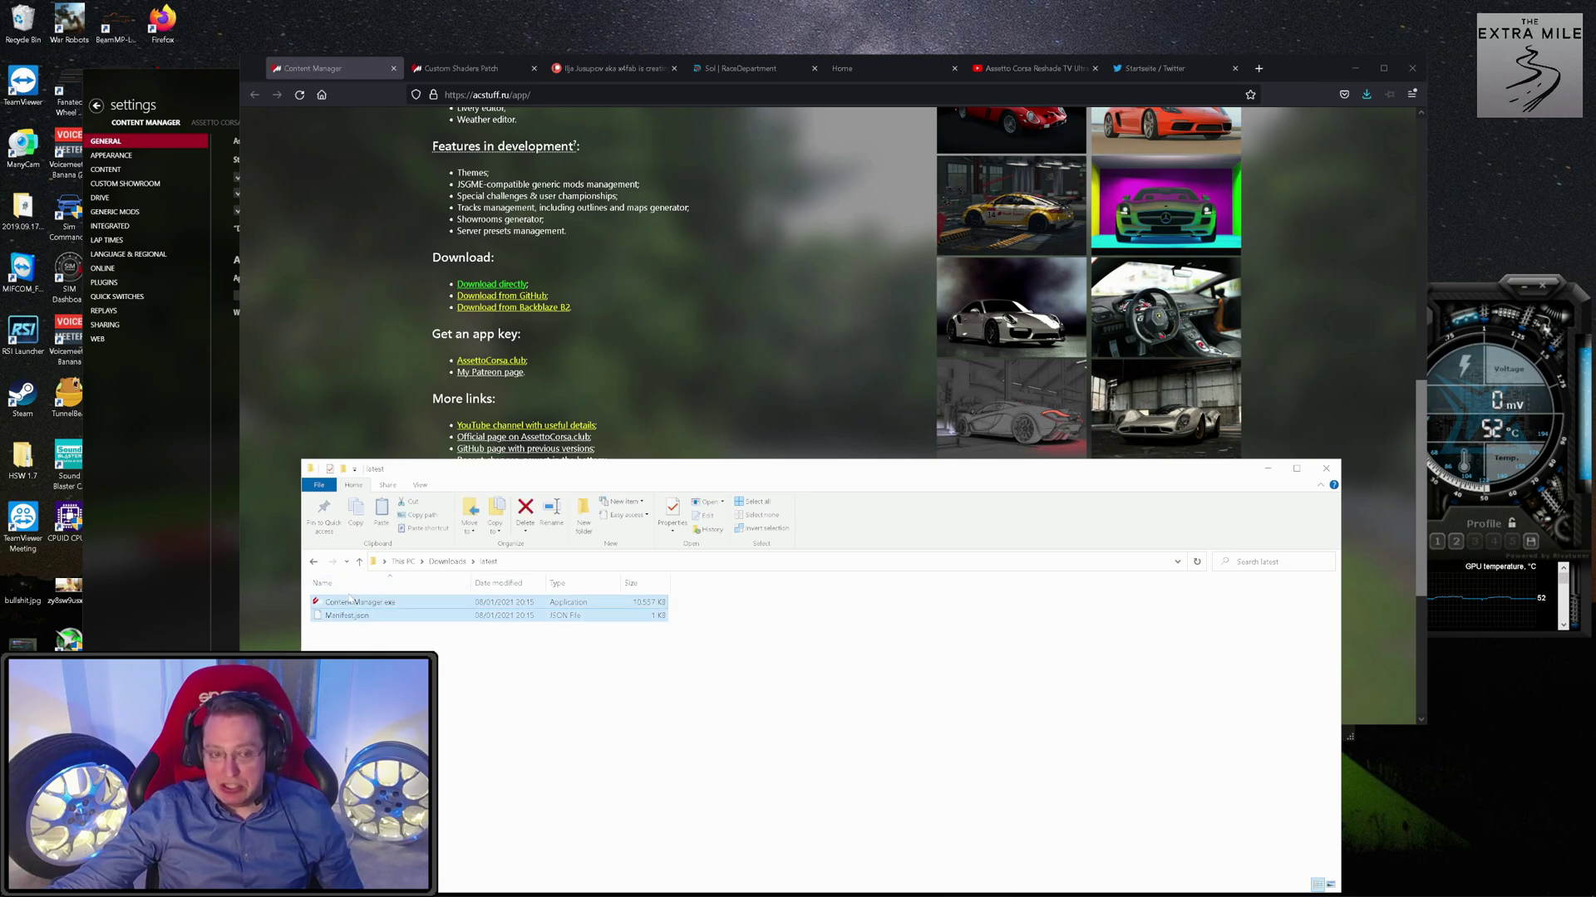
Go to the Content Manager folder on Volume (D:).
left_click(403, 562)
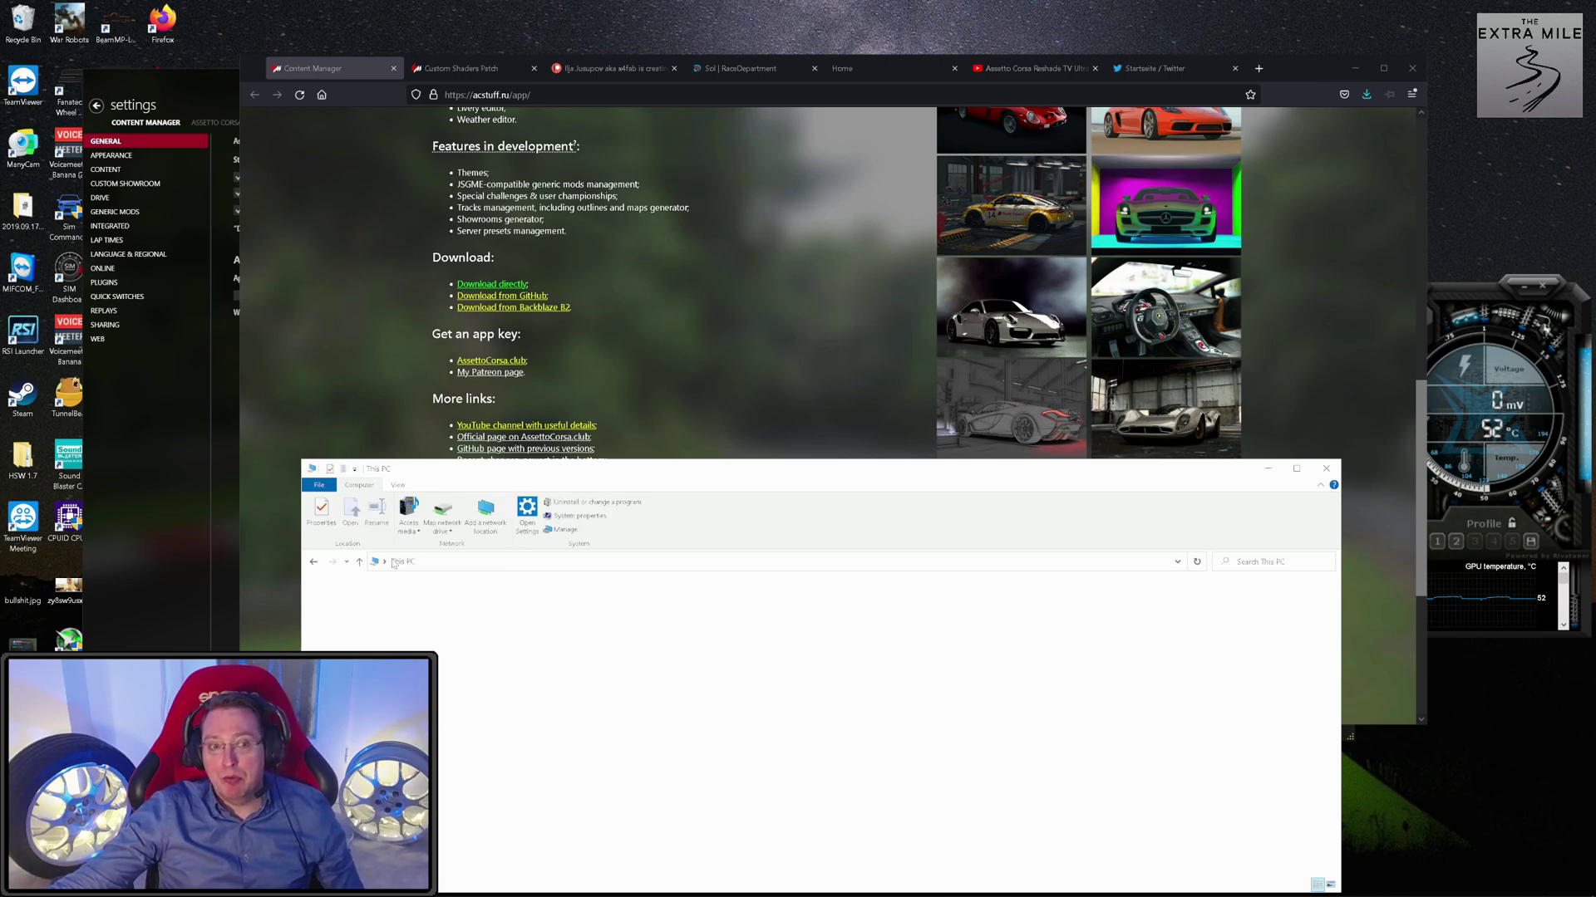
double_click(548, 705)
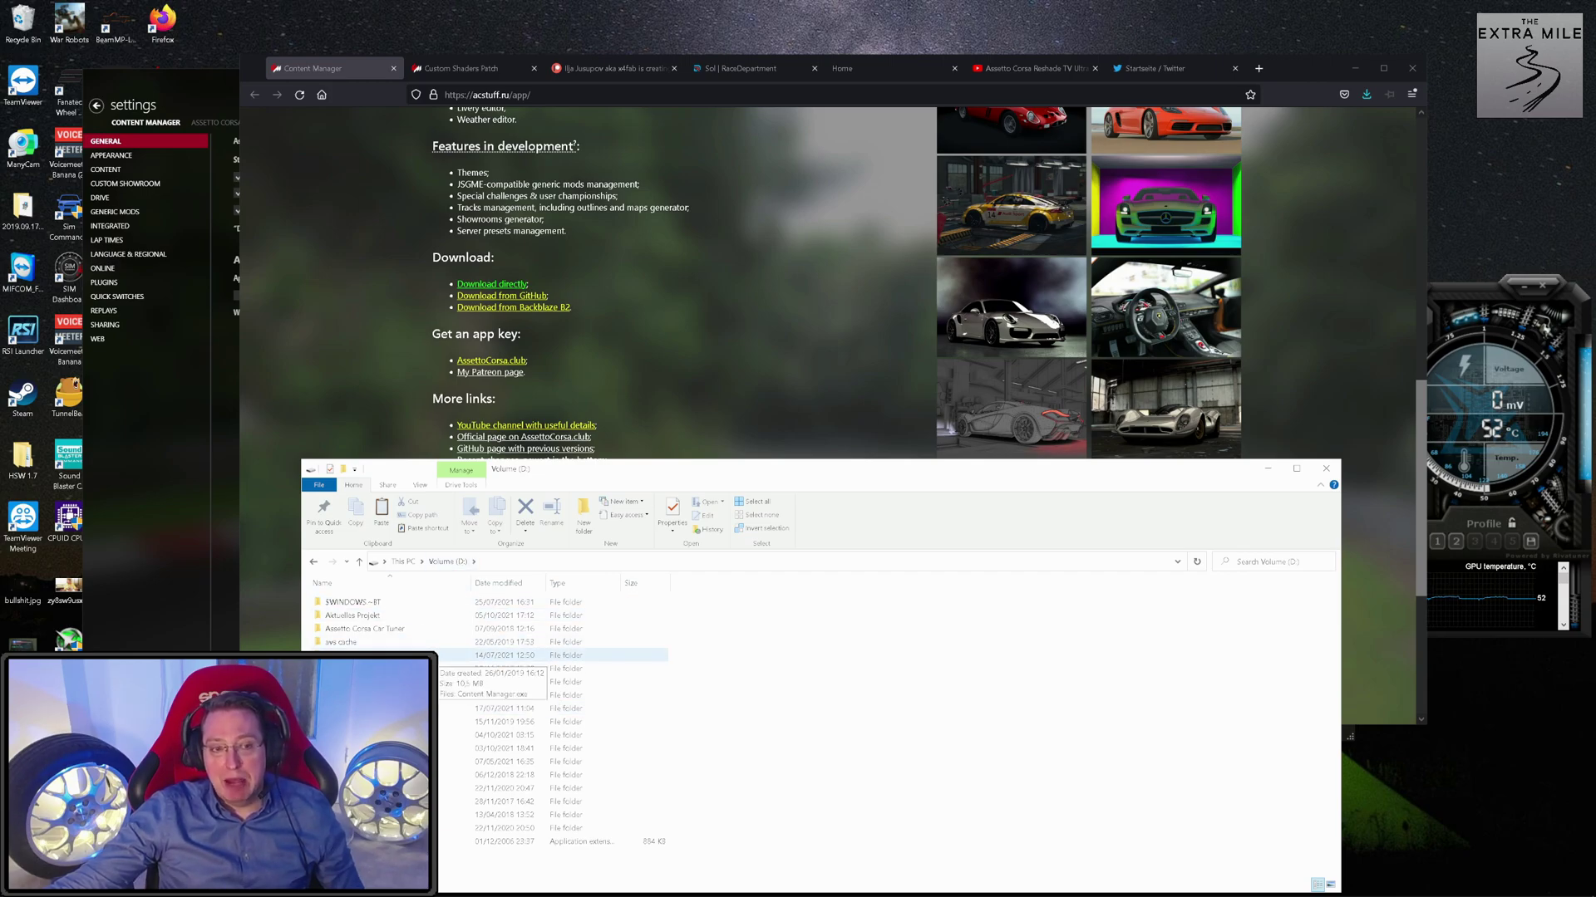
double_click(432, 655)
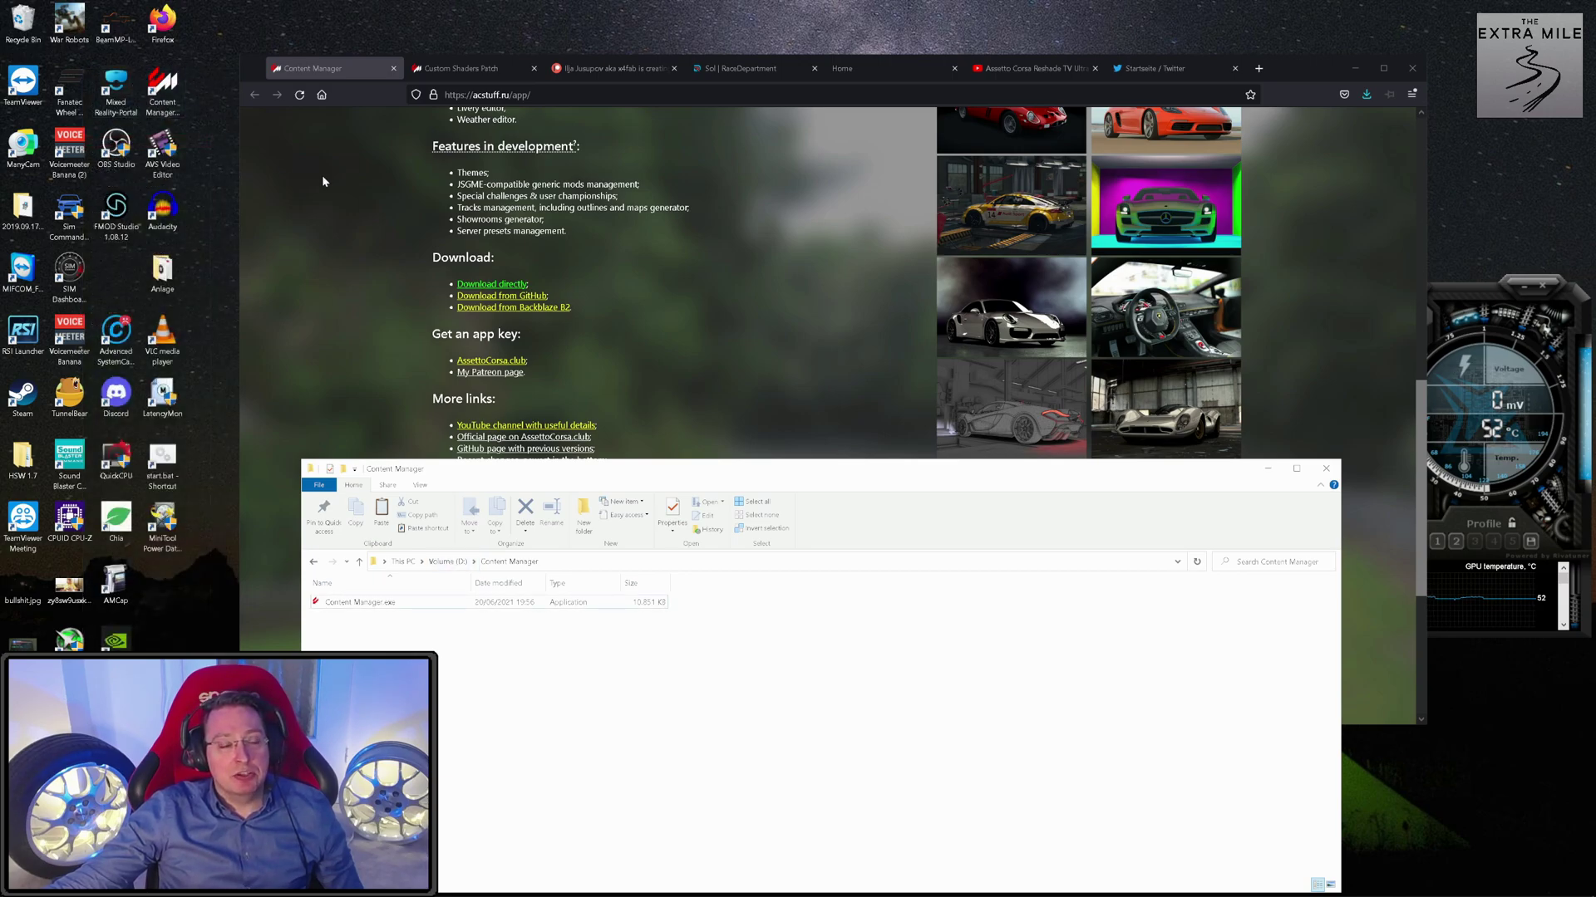
Try to create a desktop shortcut for Content Manager.exe, and select the program file in its folder.
left_click_drag(351, 609, 203, 118)
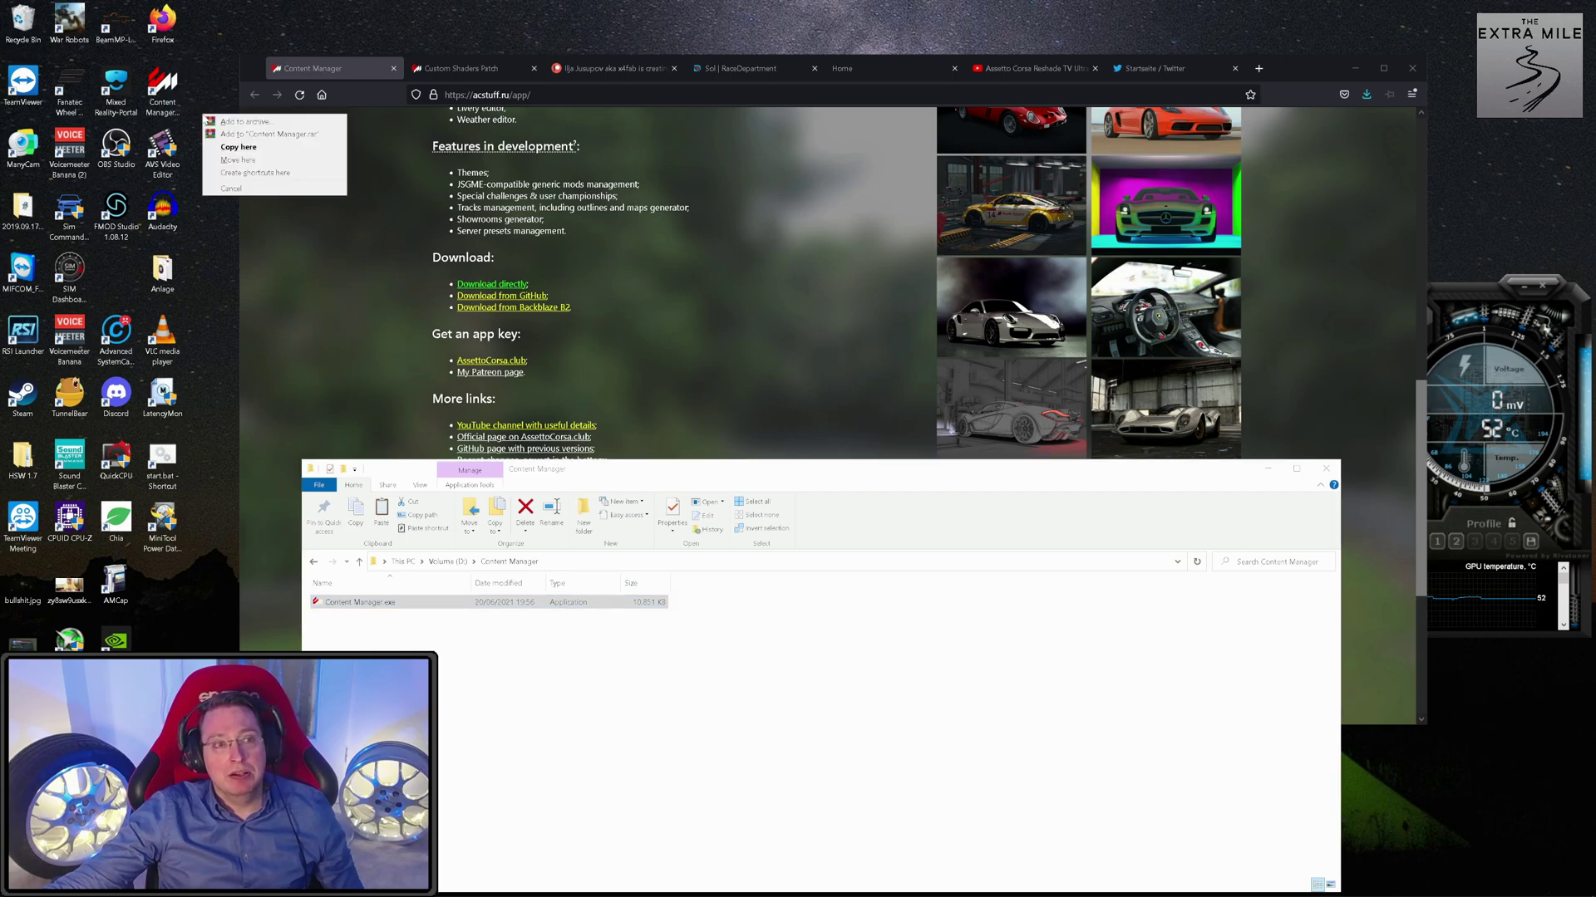
left_click(270, 176)
left_click(625, 642)
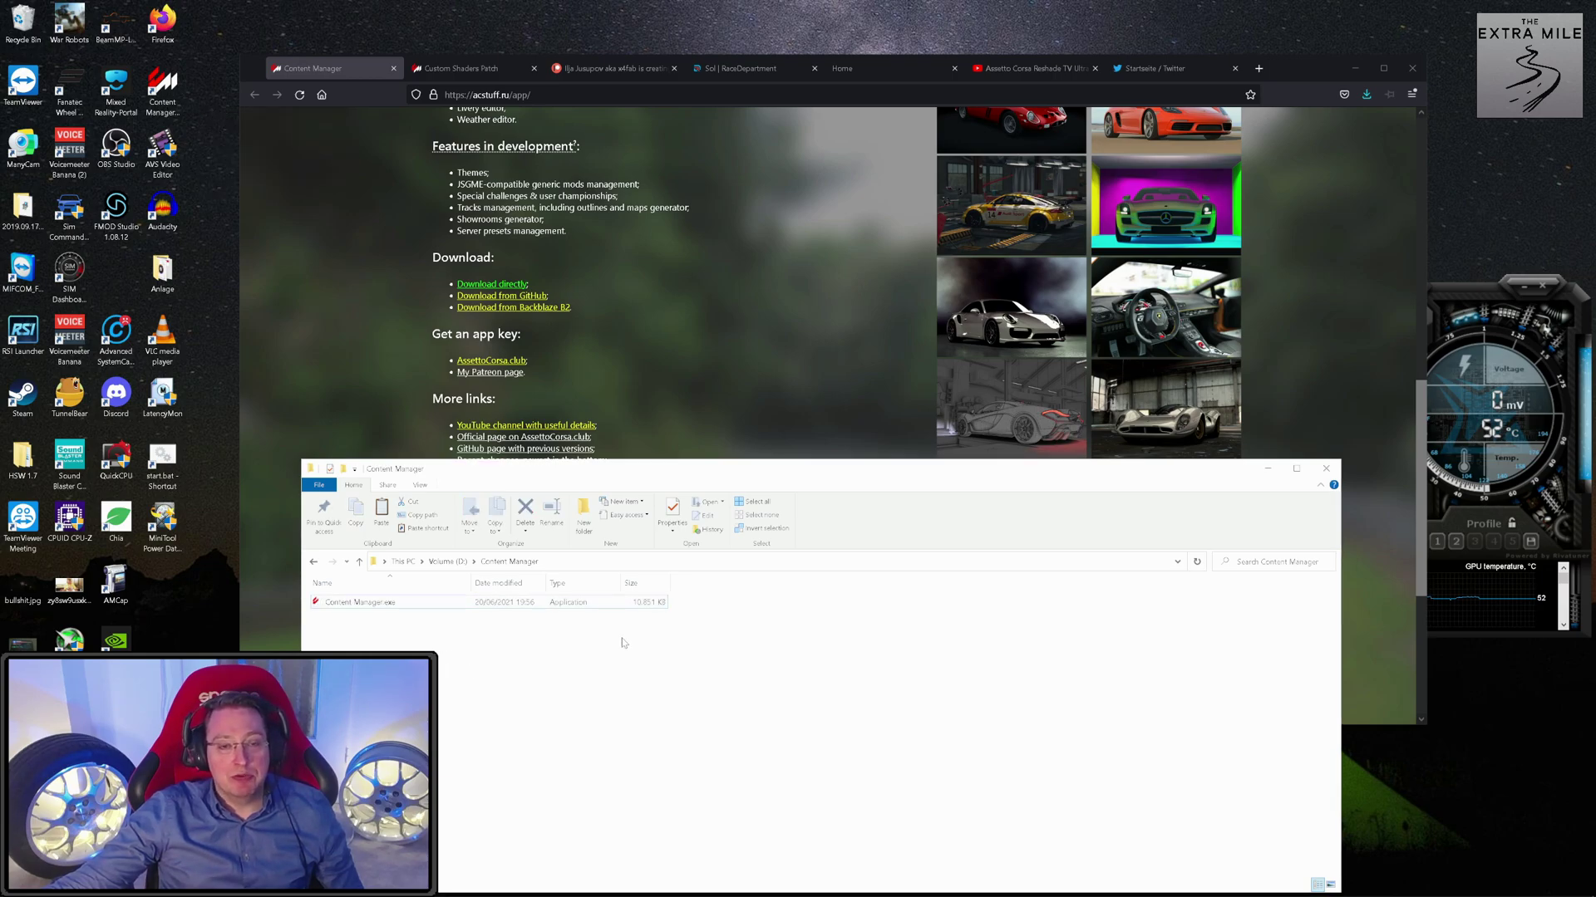
left_click(355, 603)
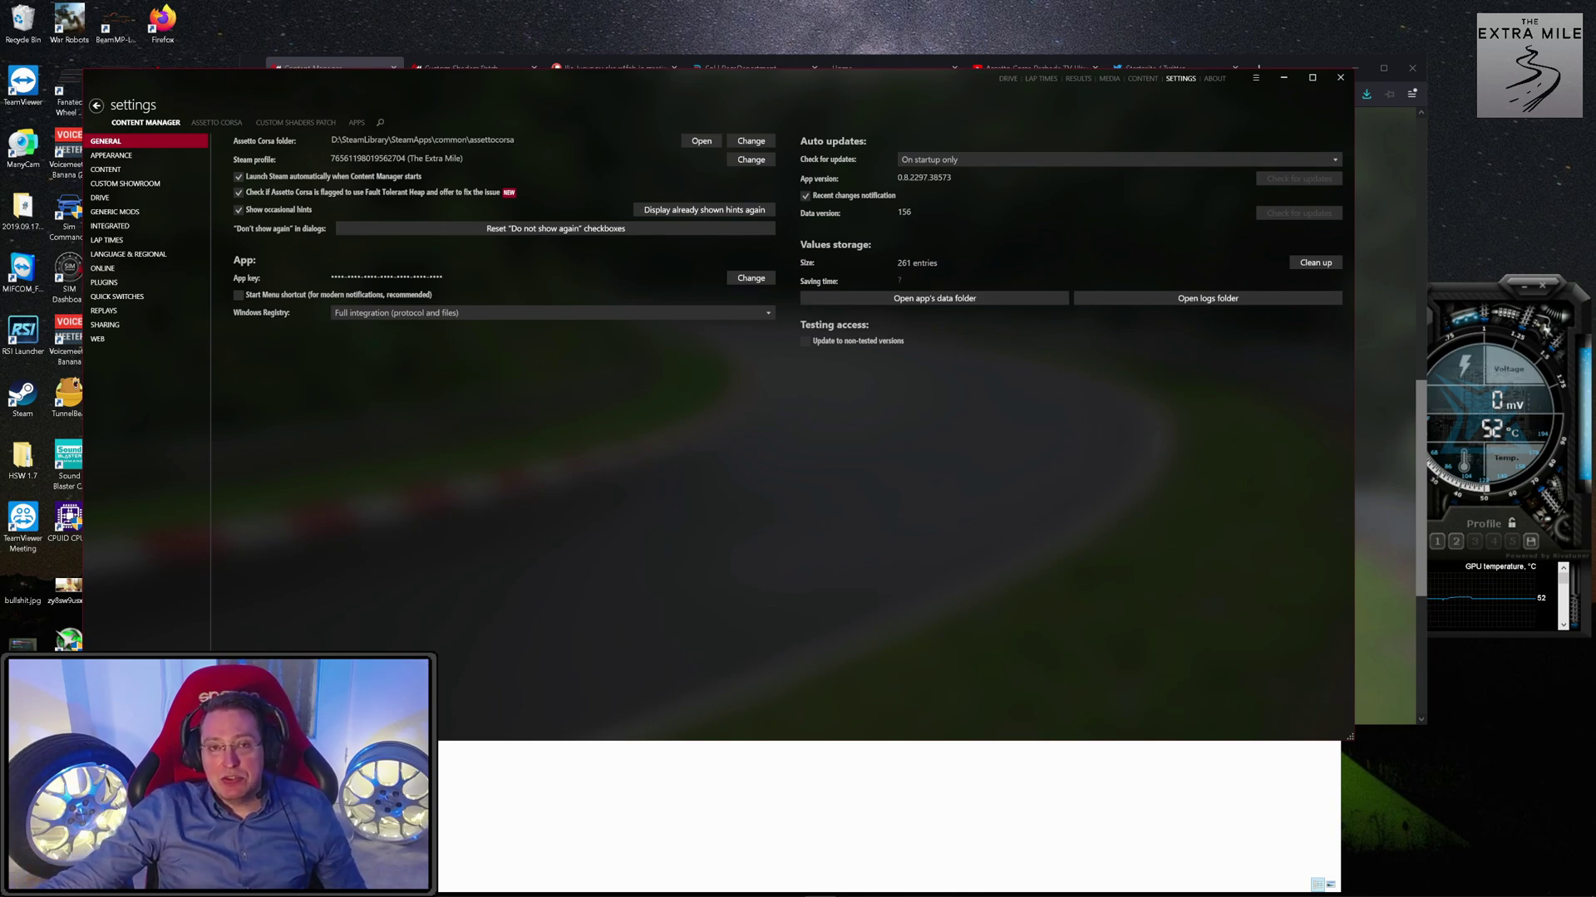
Switch to Steam and open the local files folder of Assetto Corsa from the game library.
mouse_move(465, 891)
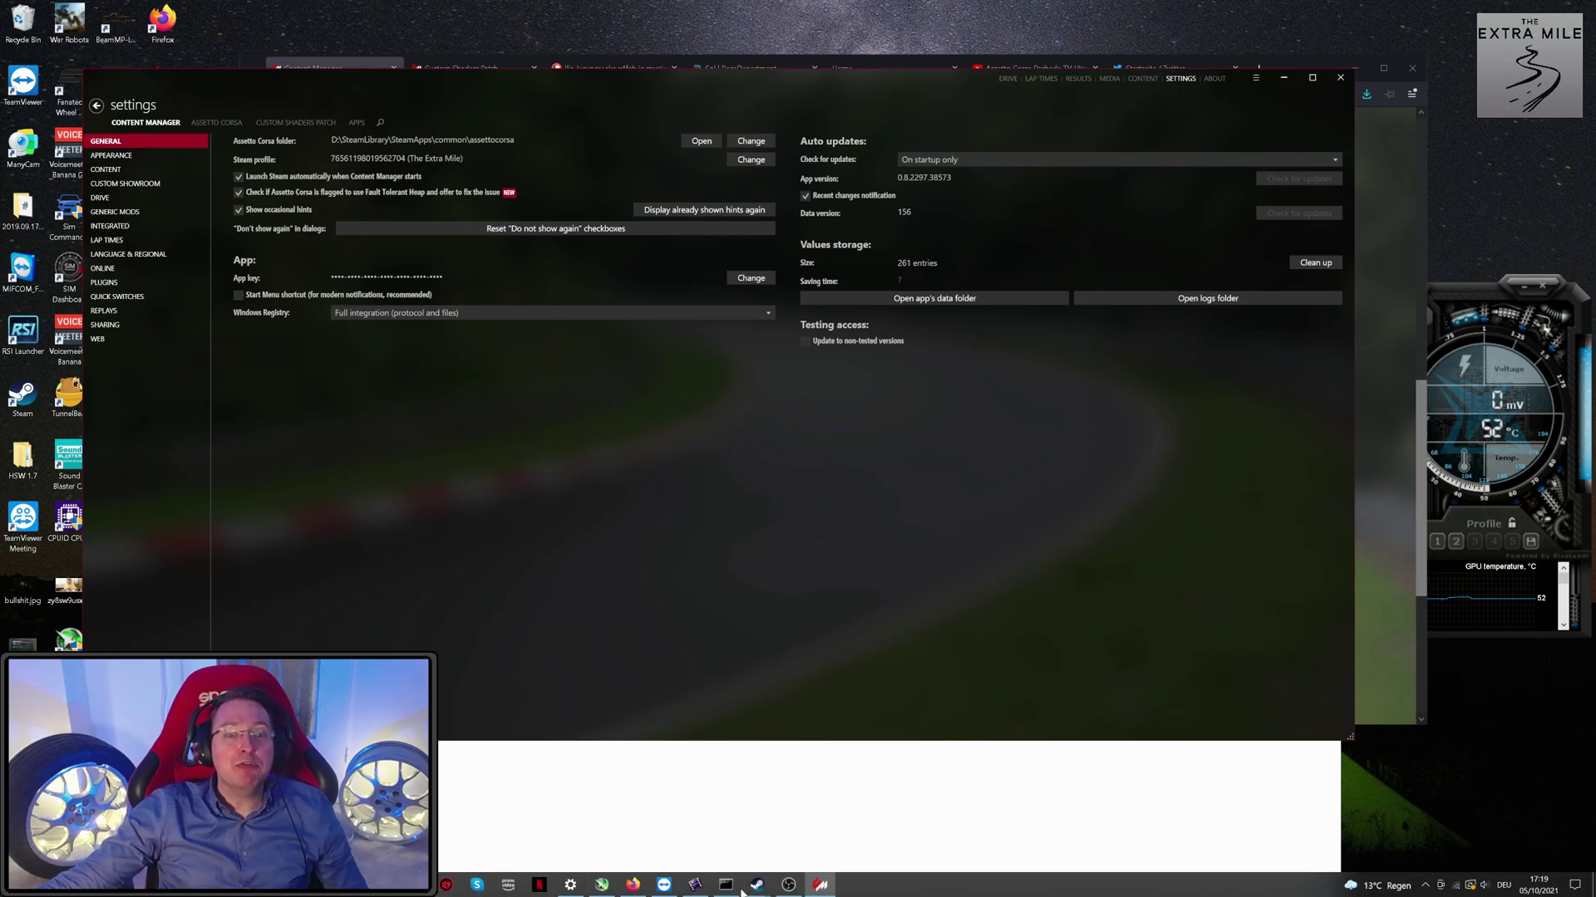
mouse_move(759, 890)
left_click(690, 822)
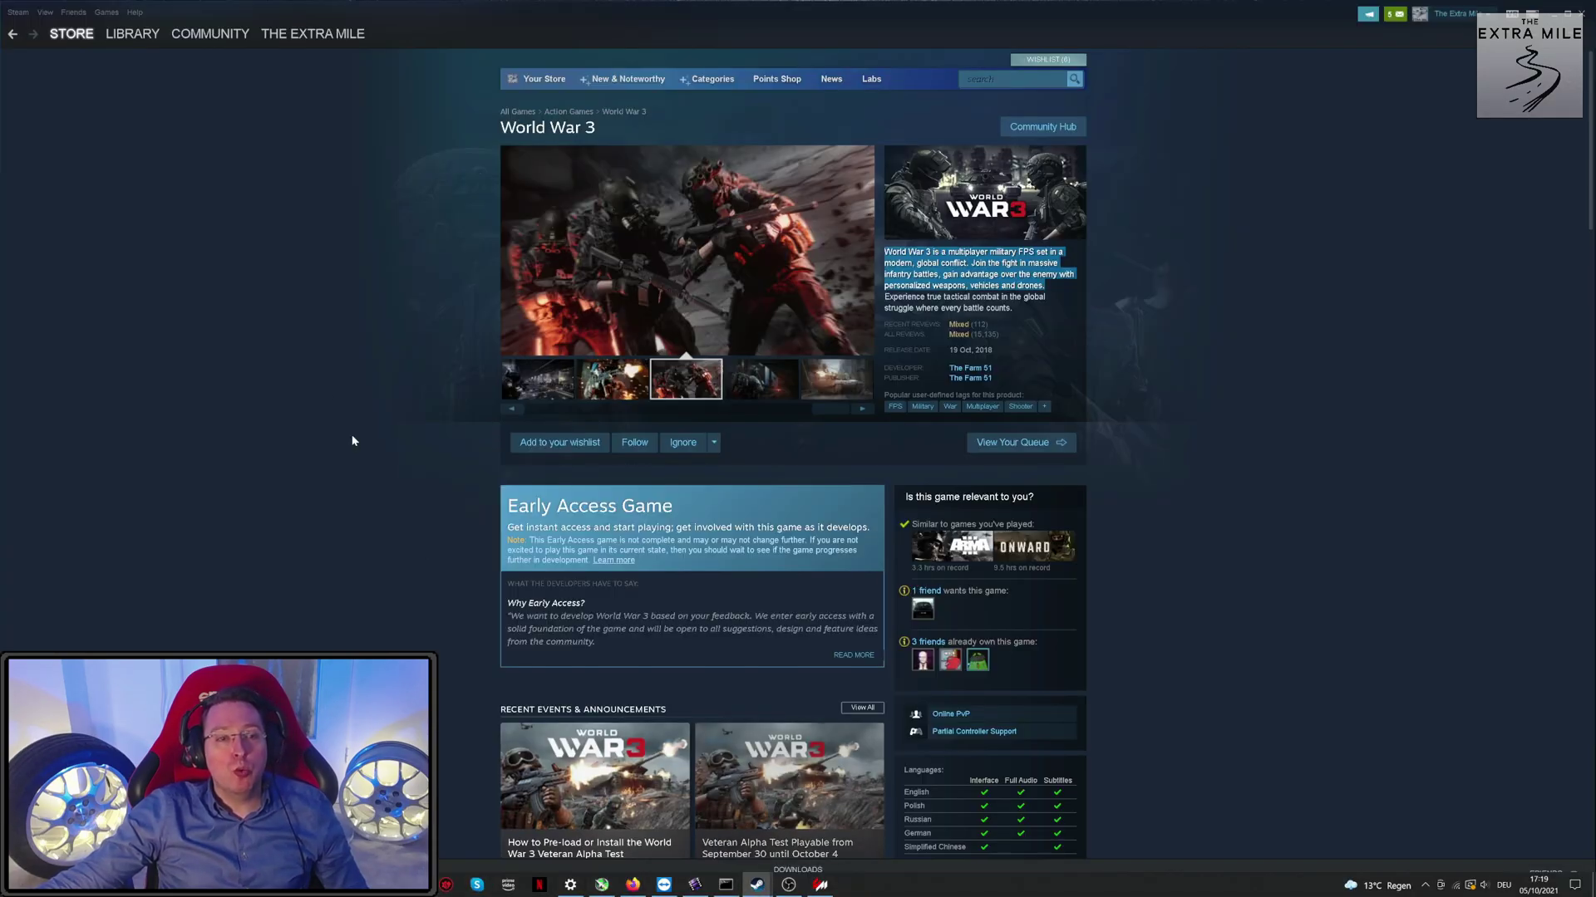
left_click(132, 33)
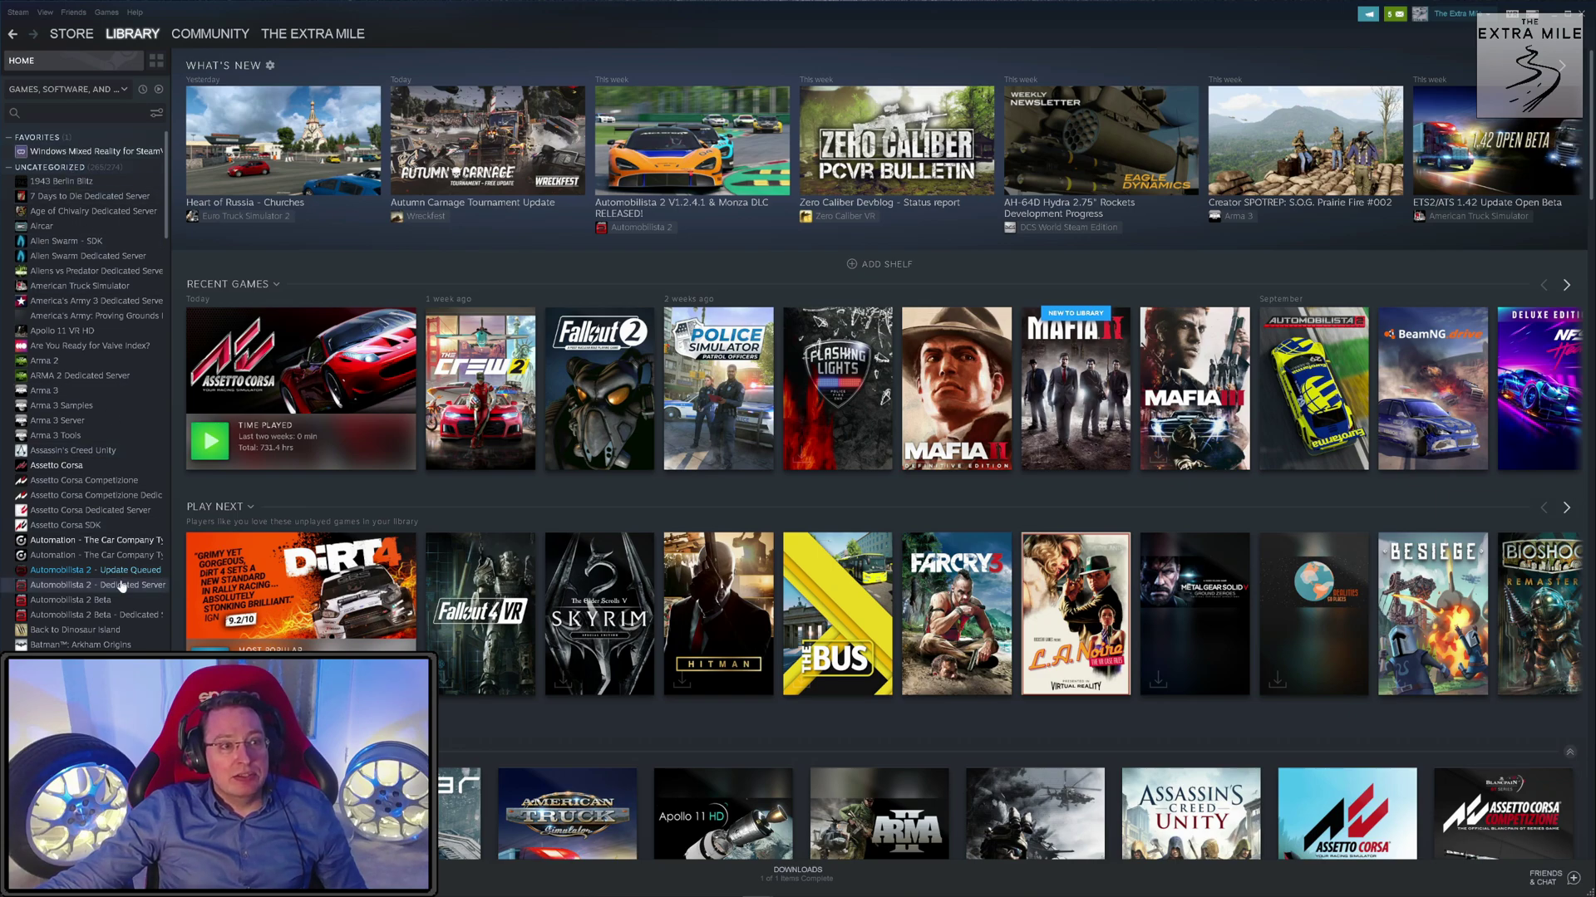
right_click(54, 472)
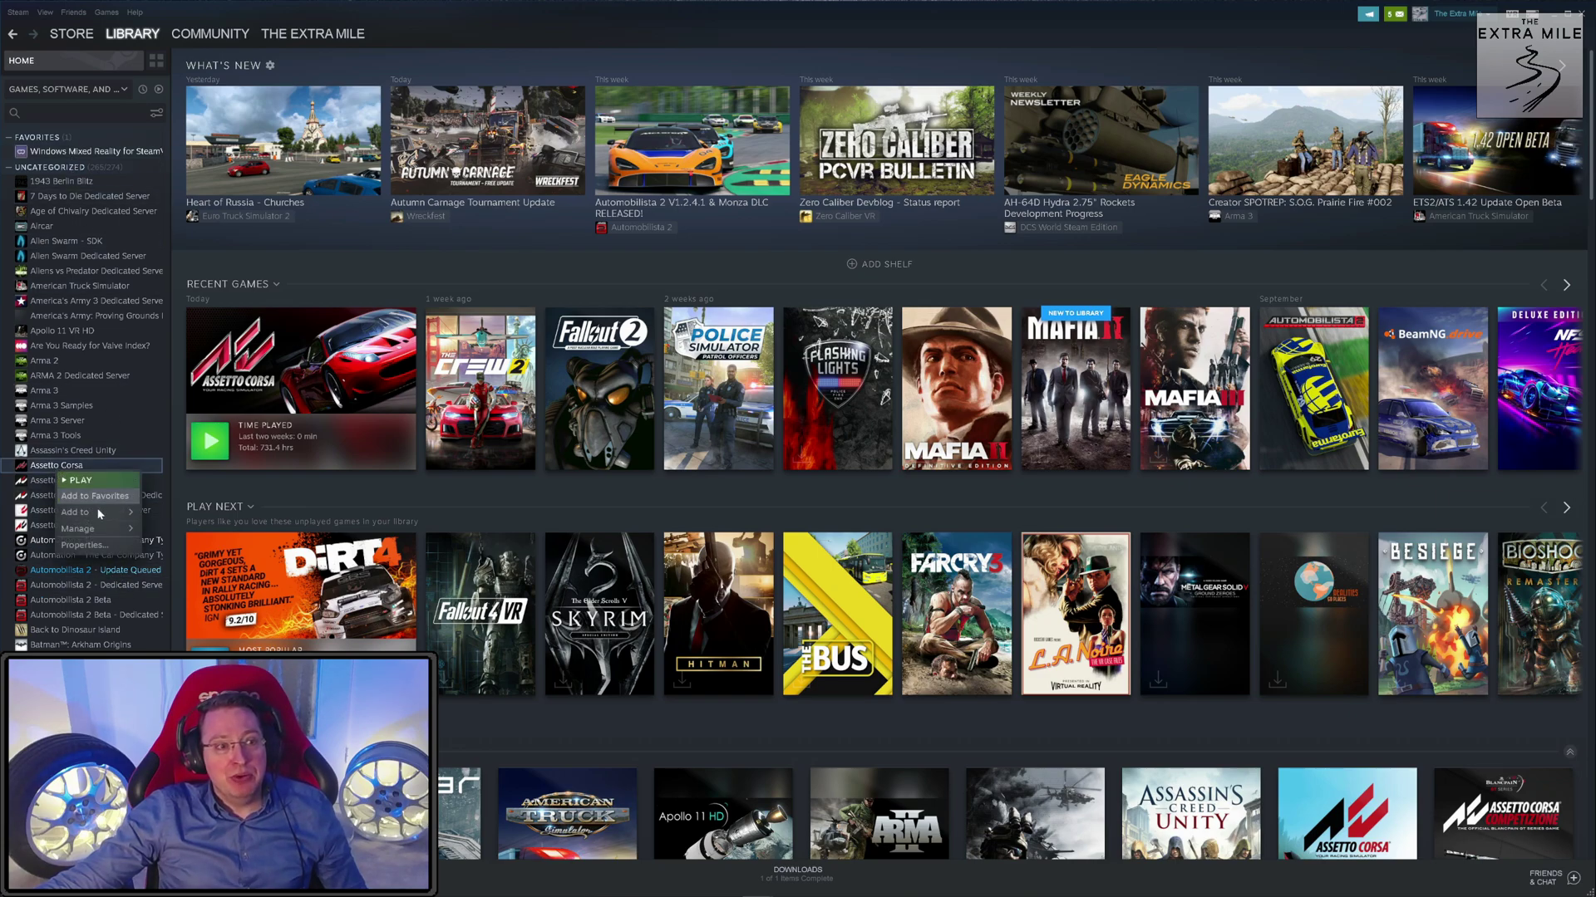
mouse_move(105, 533)
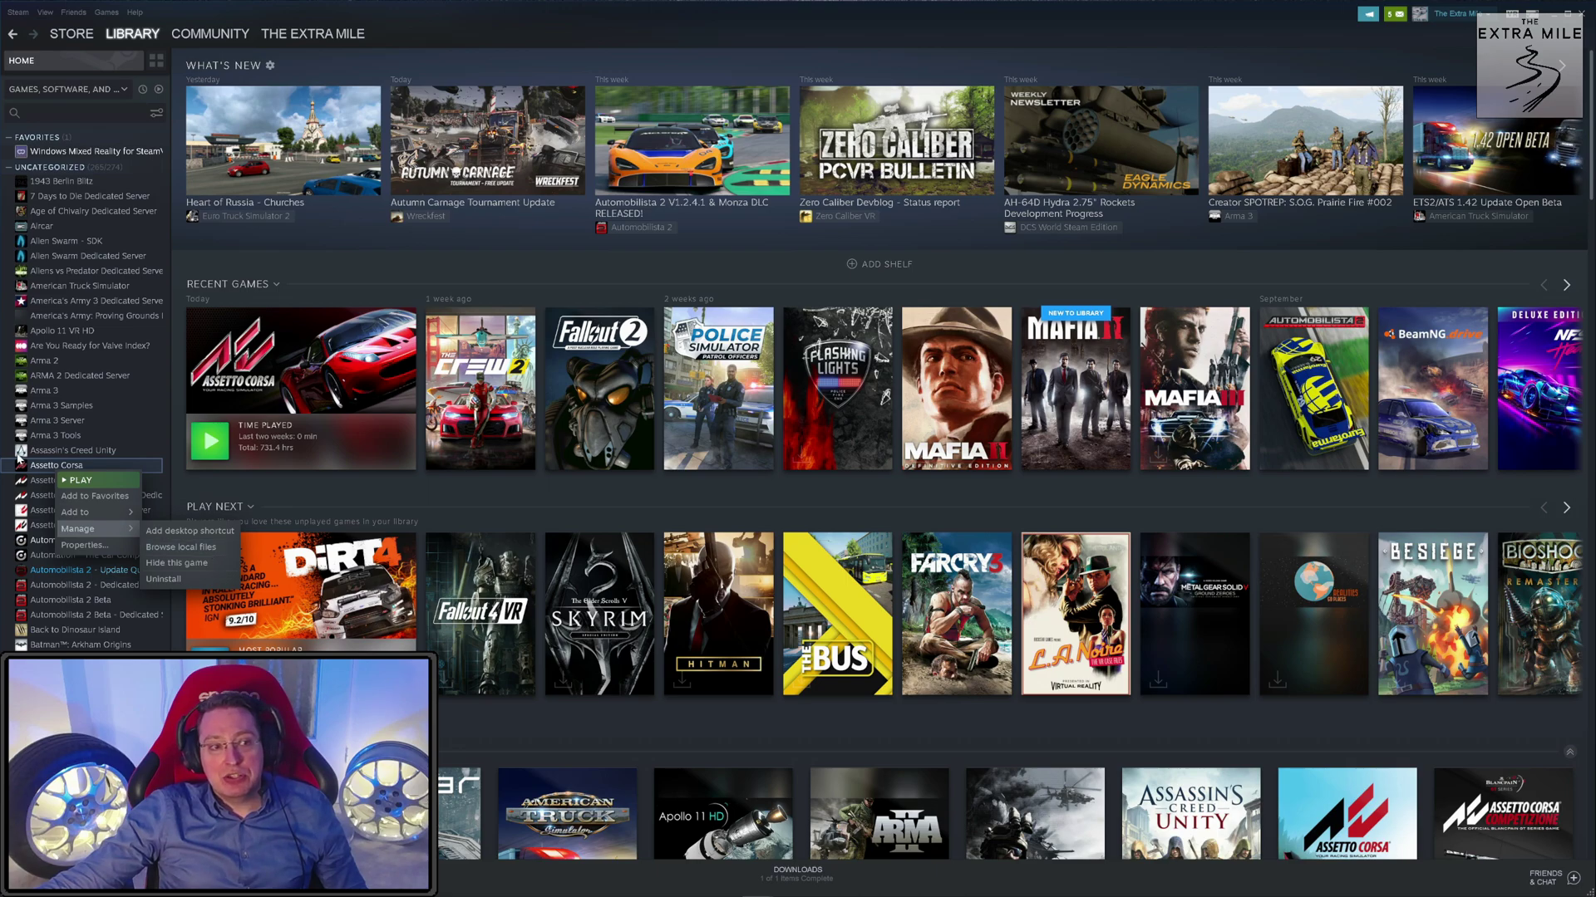
left_click(166, 549)
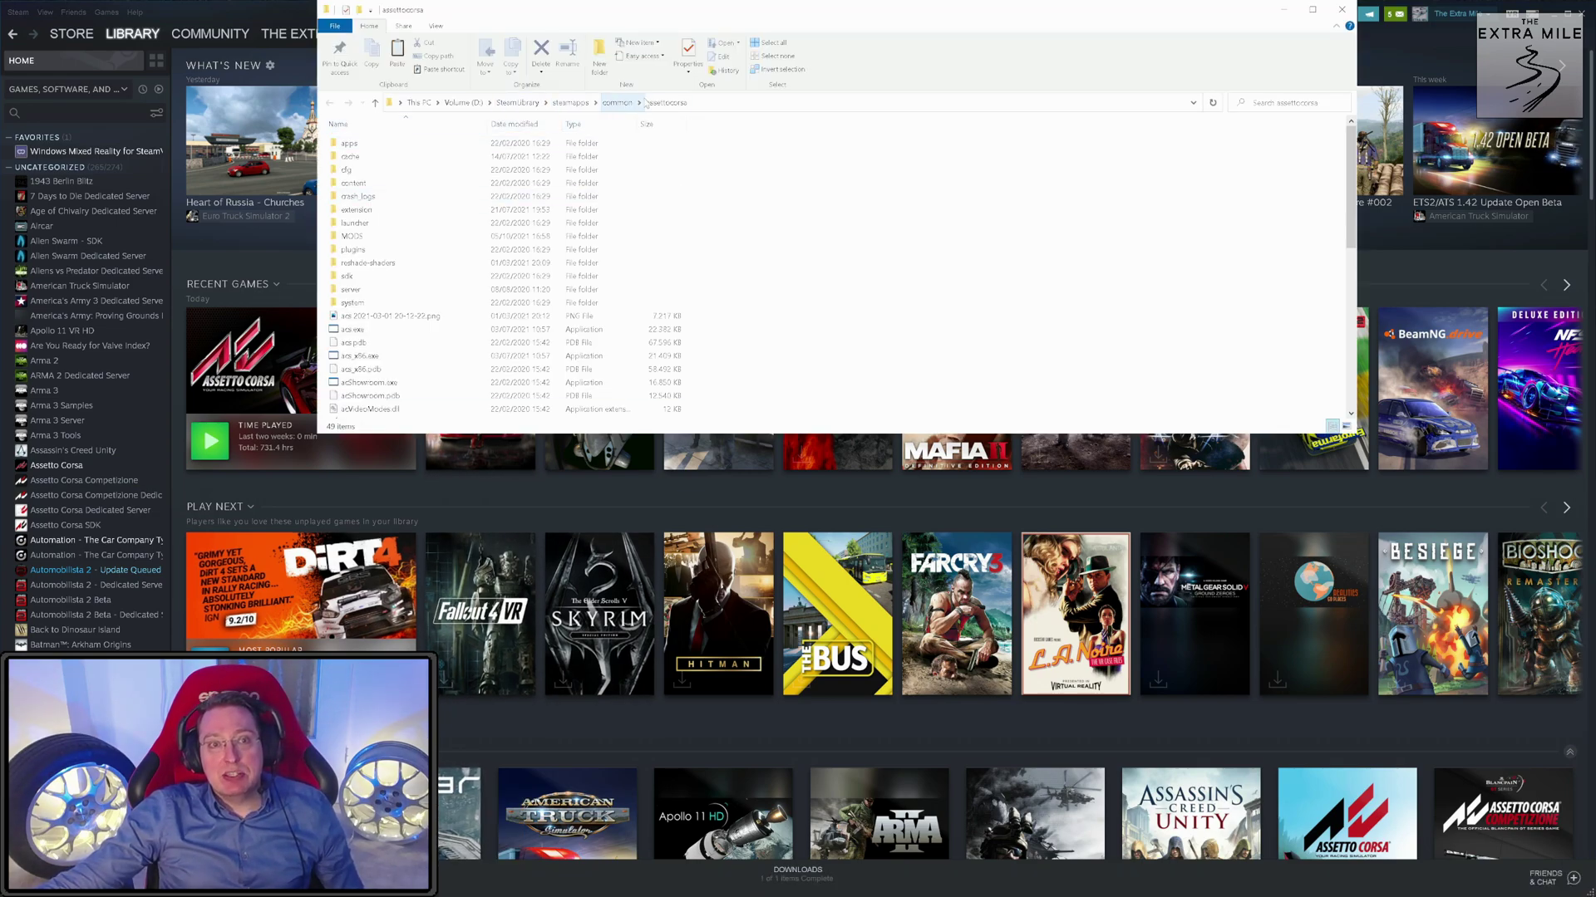
Show the full path of the assettocorsa folder and compare it with the Assetto Corsa folder set in Content Manager.
left_click(711, 101)
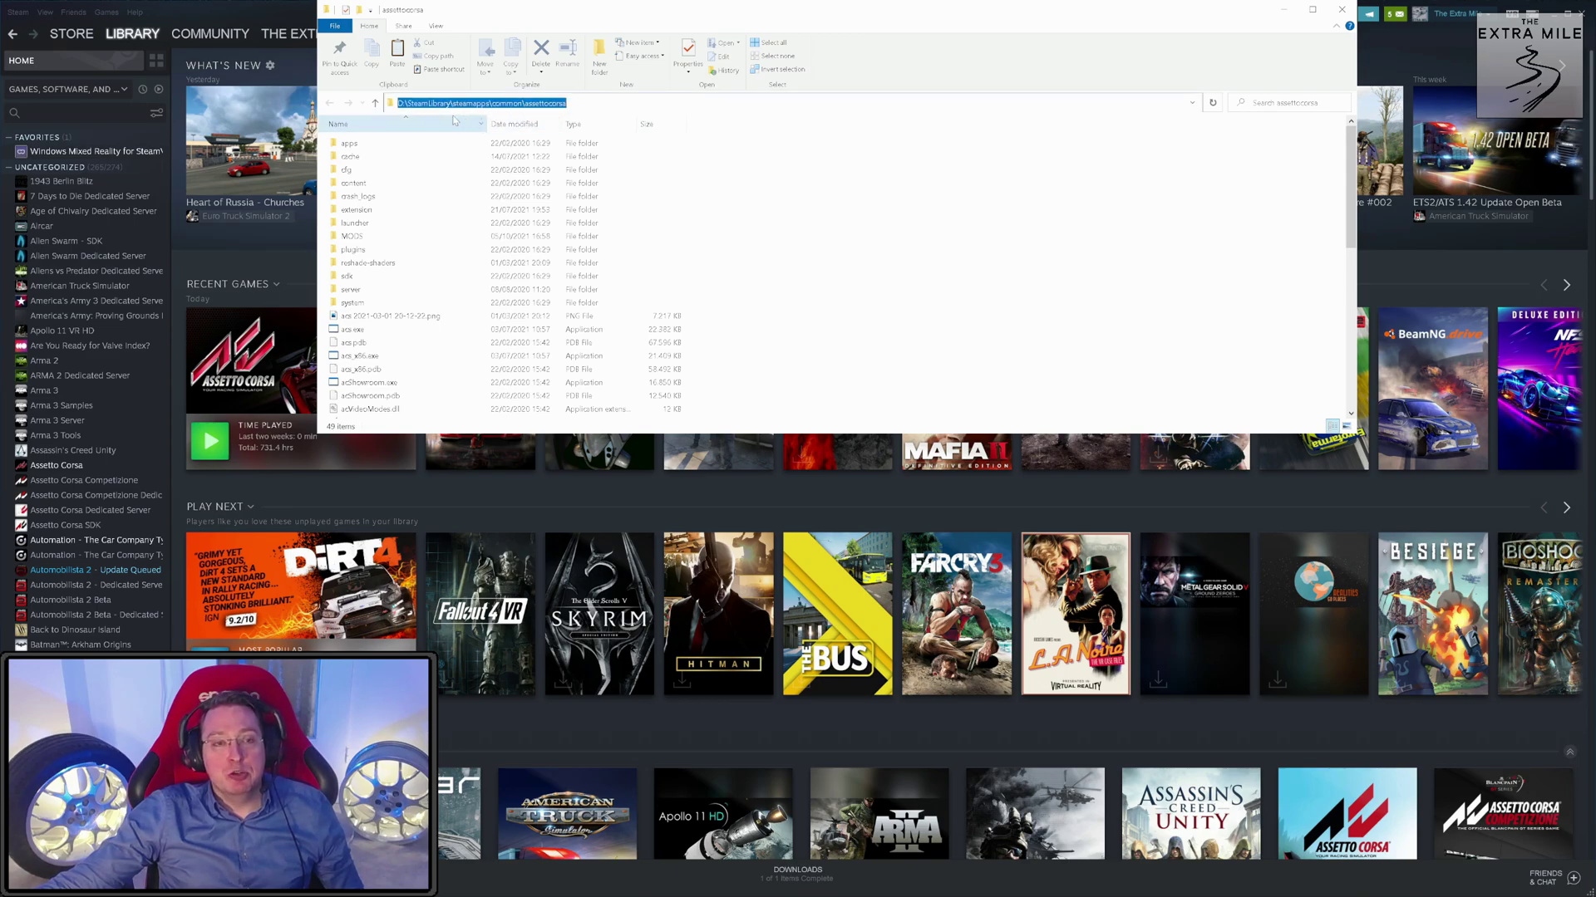
key("Right")
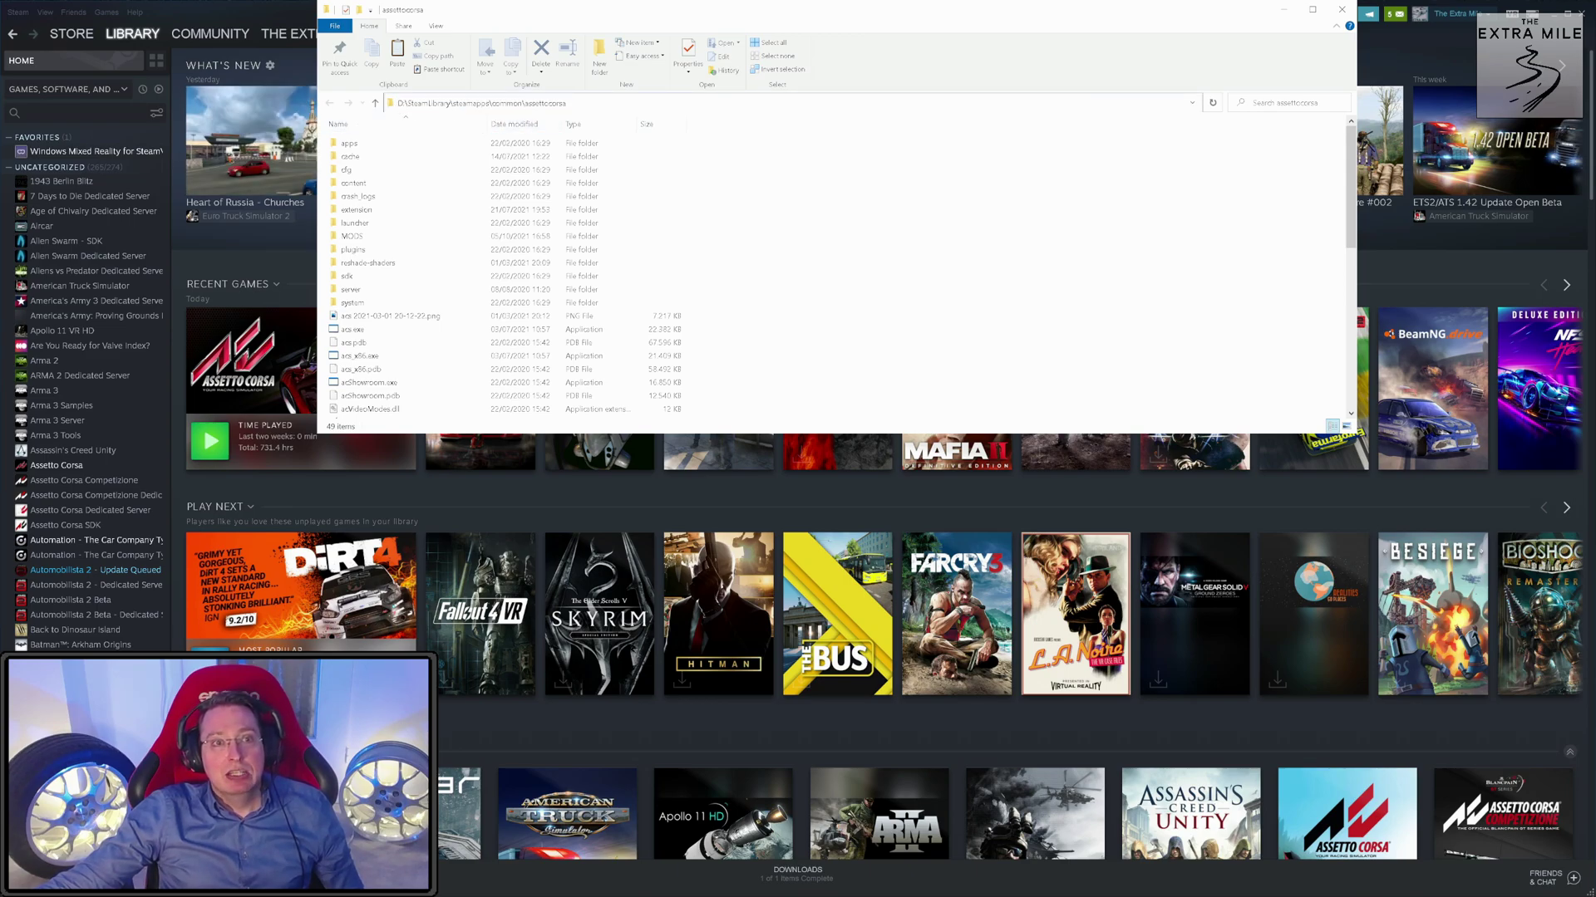
key("alt+Tab")
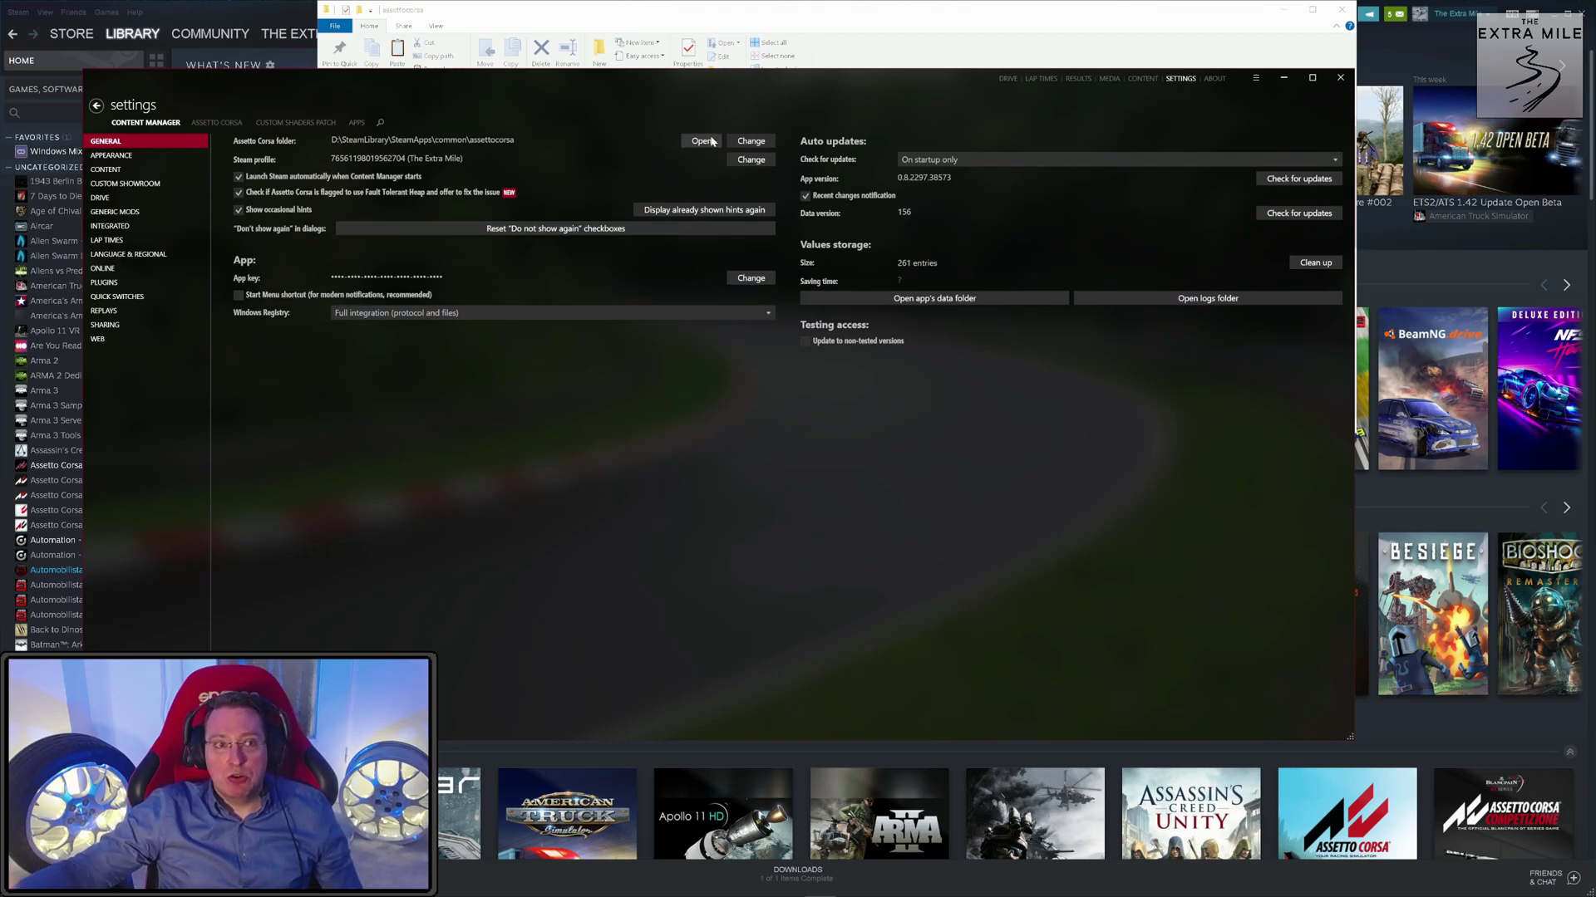
Switch to Firefox and examine the recommended, latest and other download versions on the Custom Shaders Patch page.
key("alt+Tab")
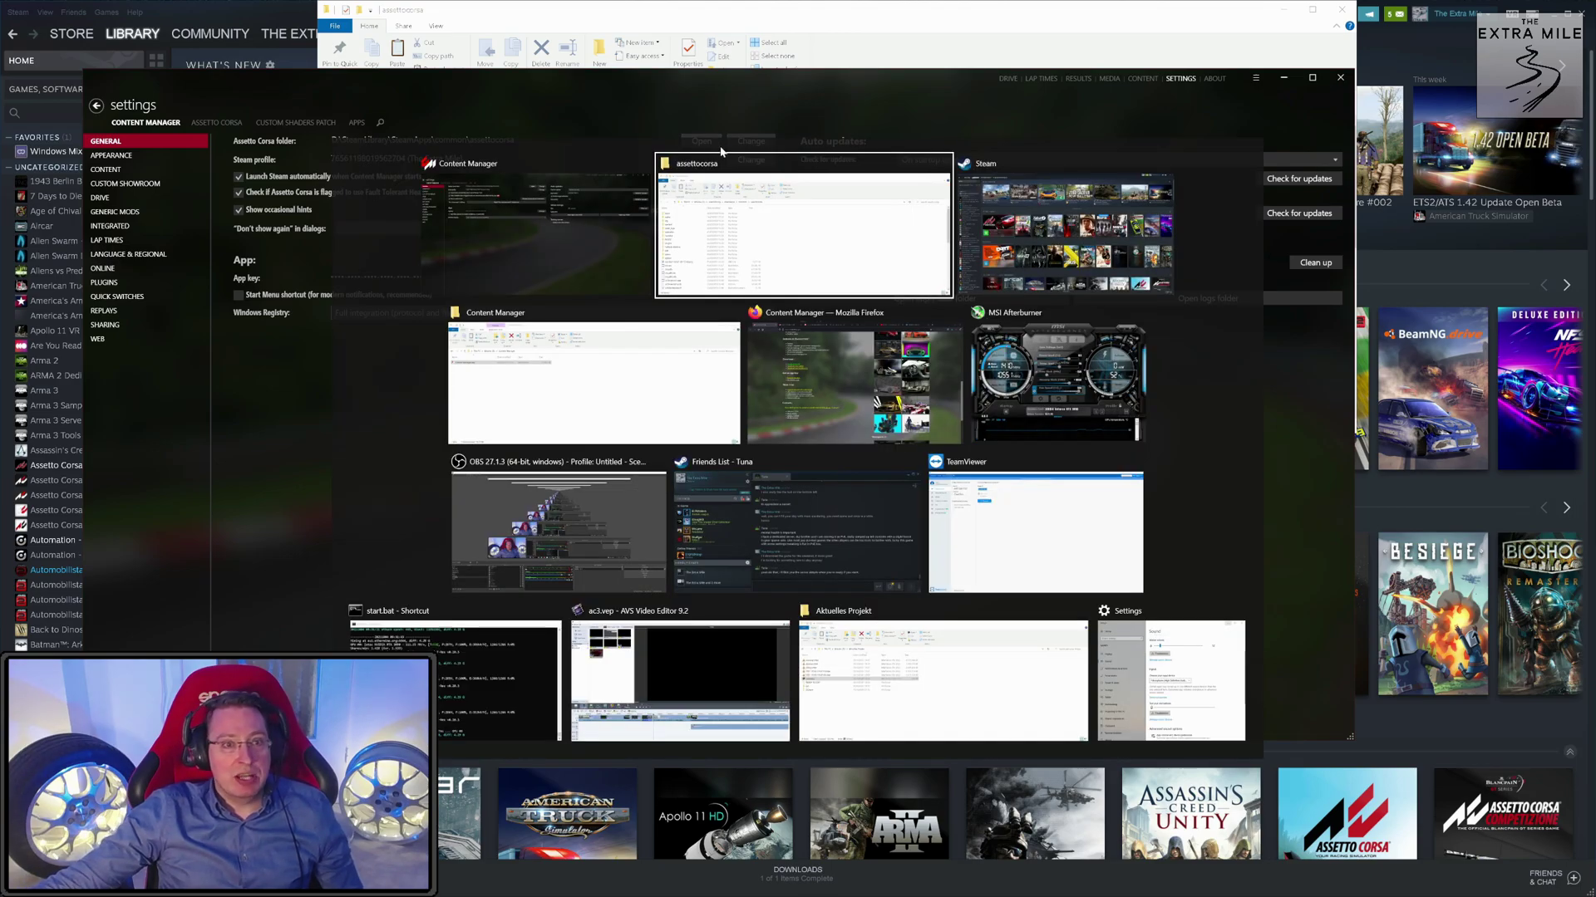
key("alt+Tab")
key("alt+Tab")
key("alt+Tab")
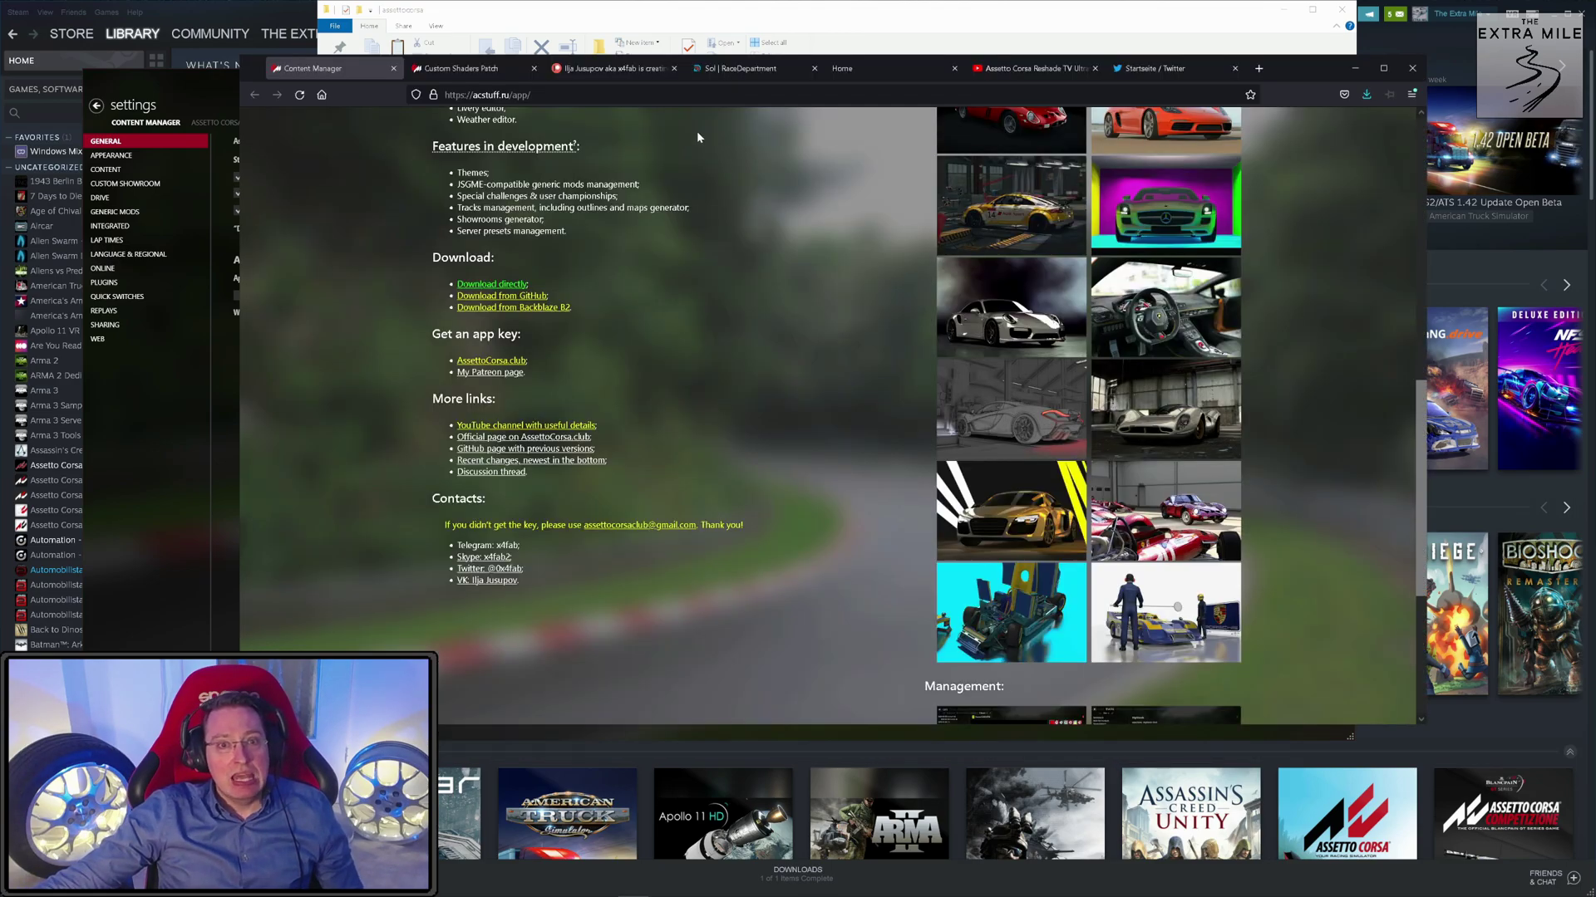
left_click(475, 69)
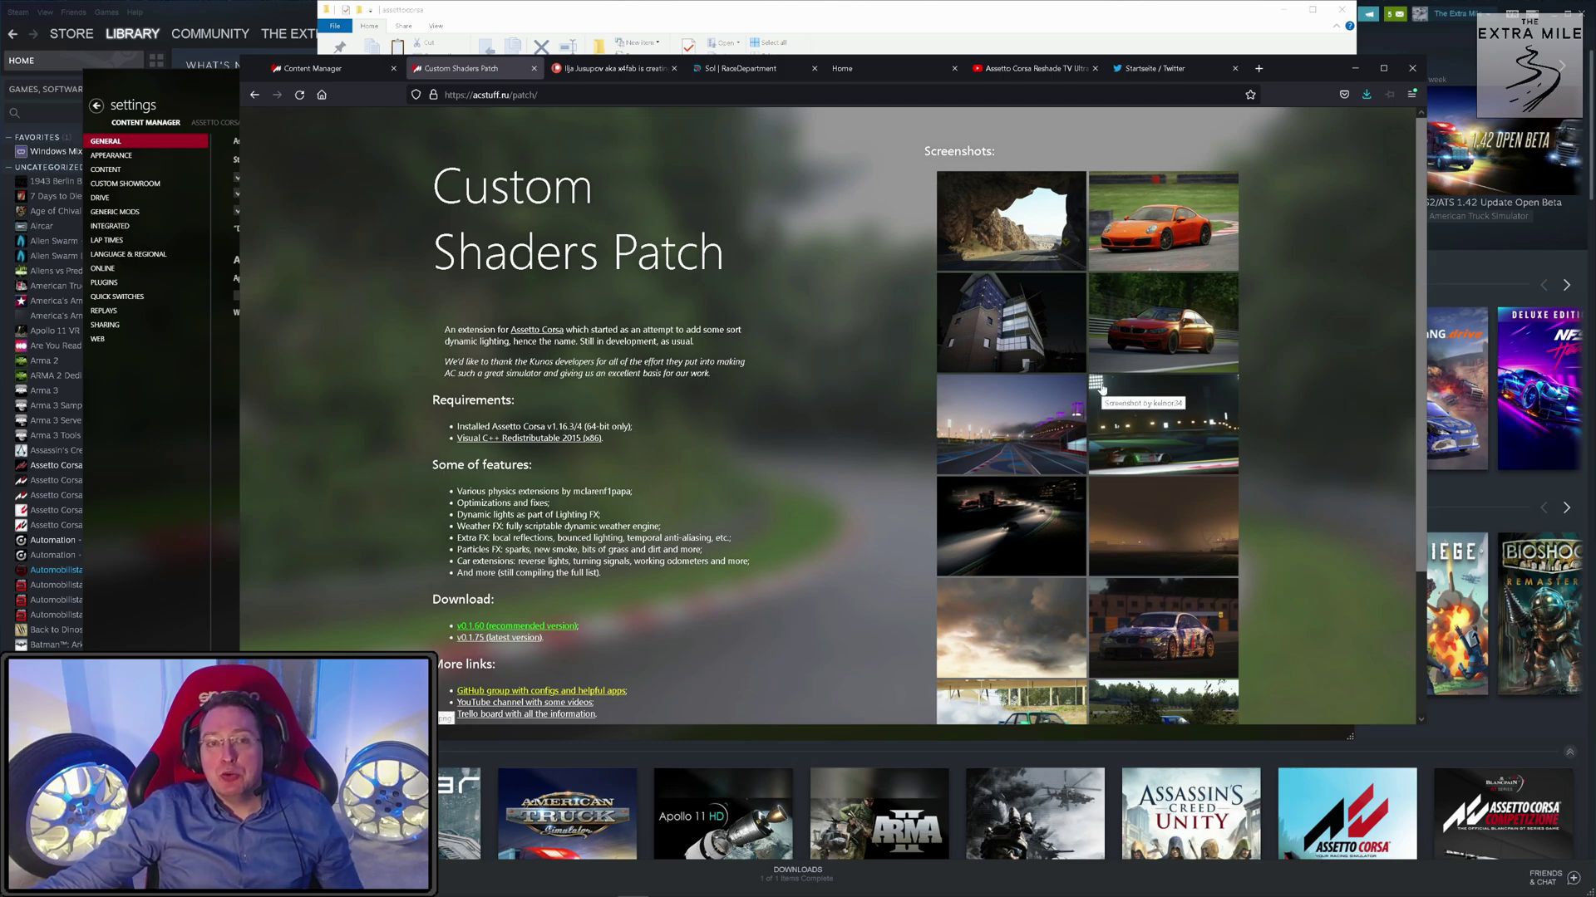
left_click_drag(1417, 272, 1414, 412)
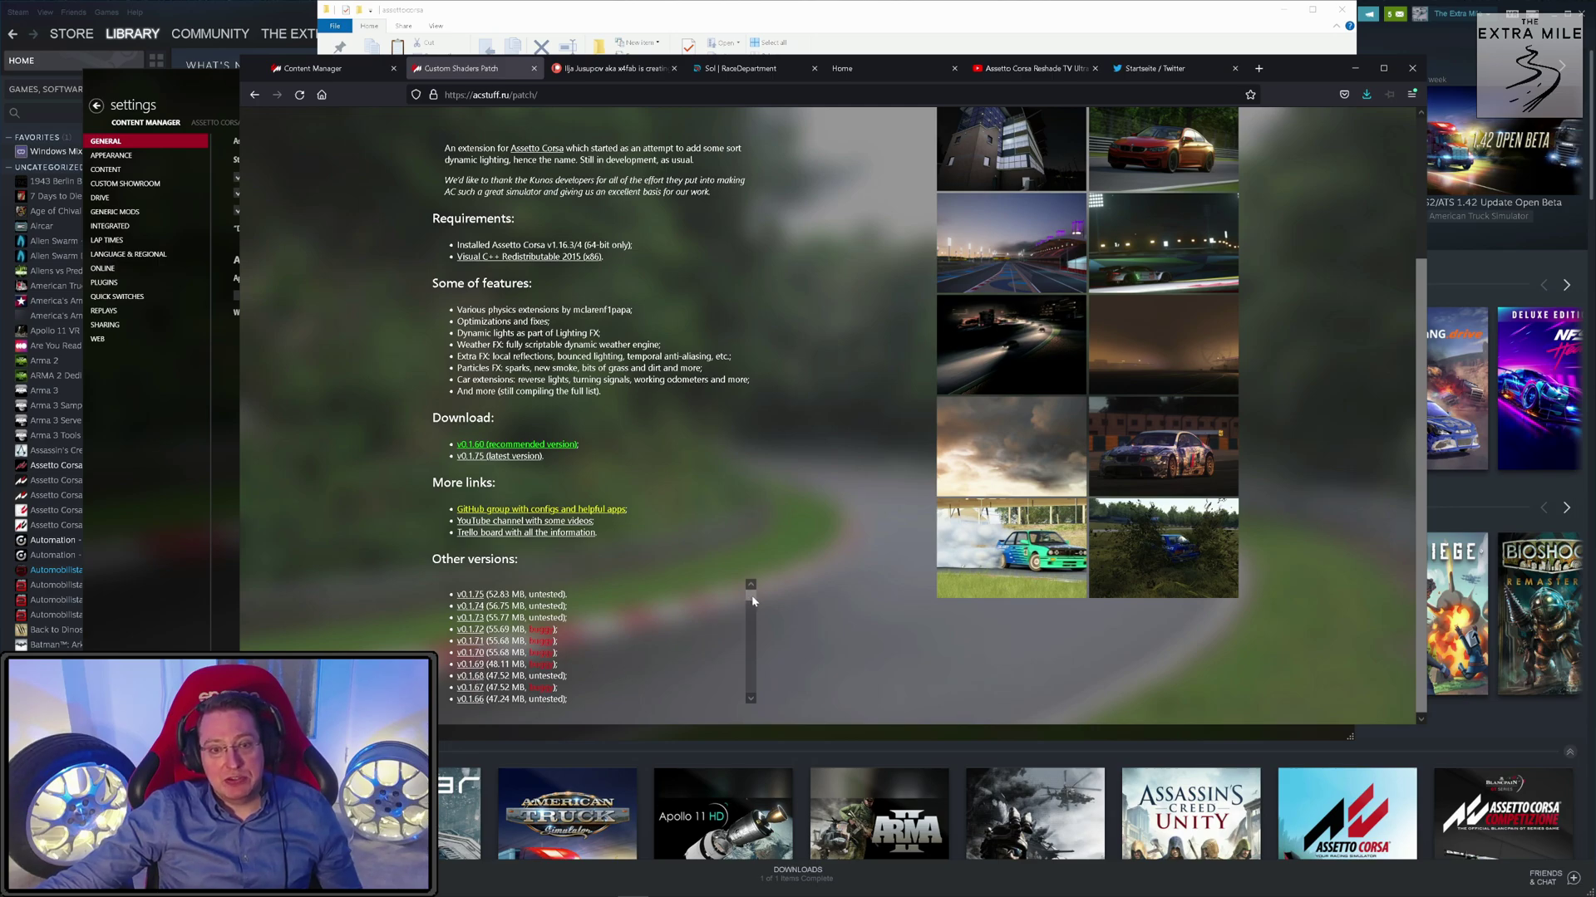
left_click_drag(754, 600, 750, 606)
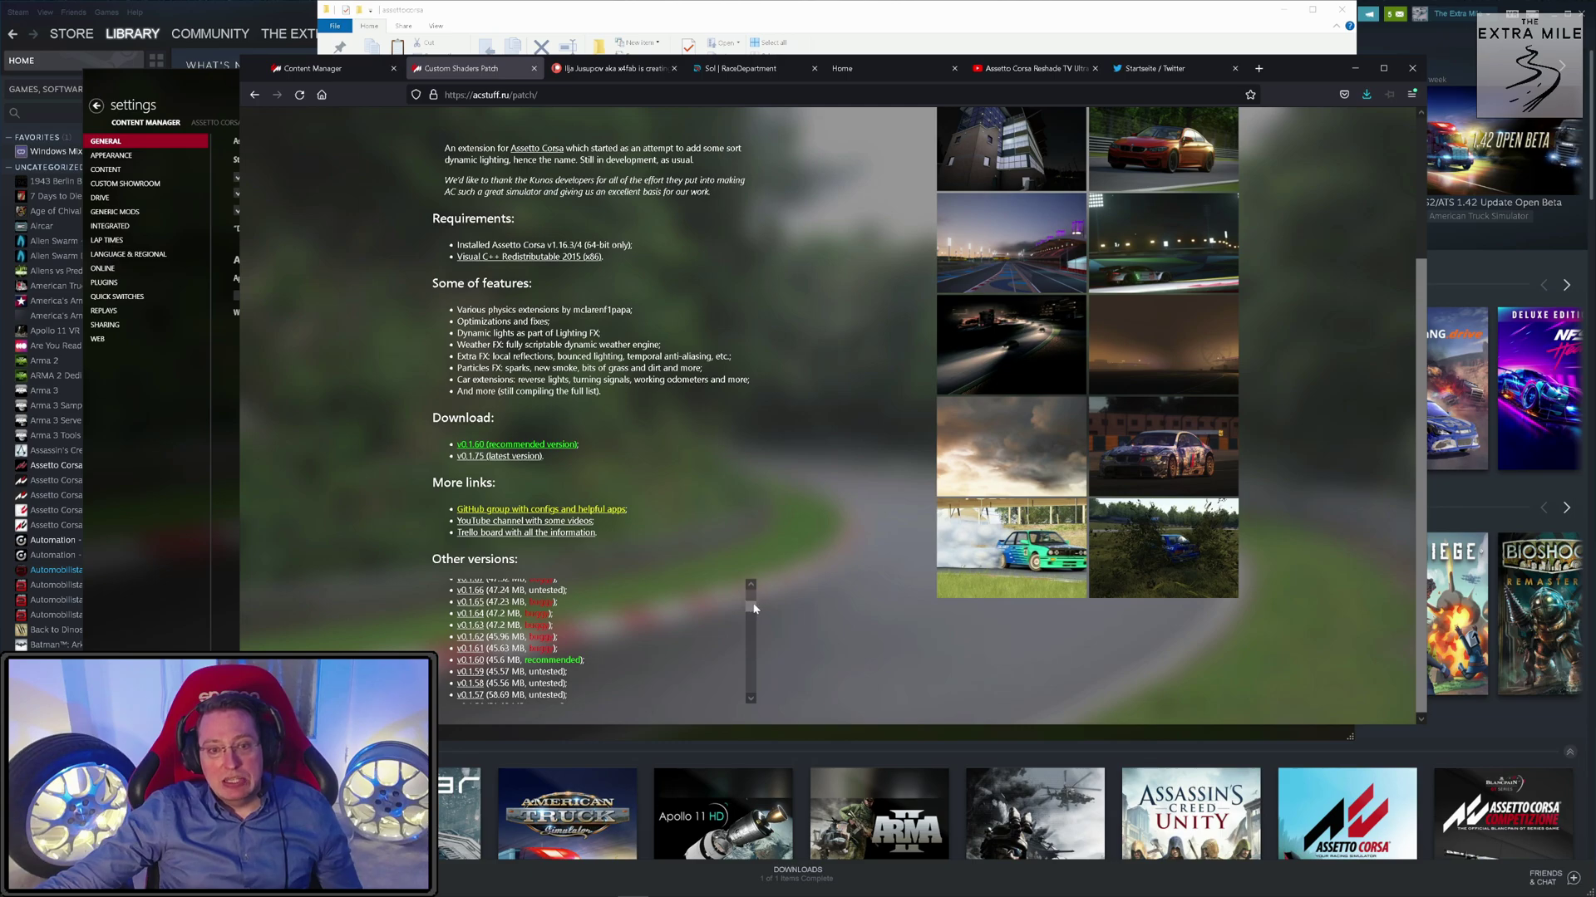
left_click_drag(753, 610, 751, 594)
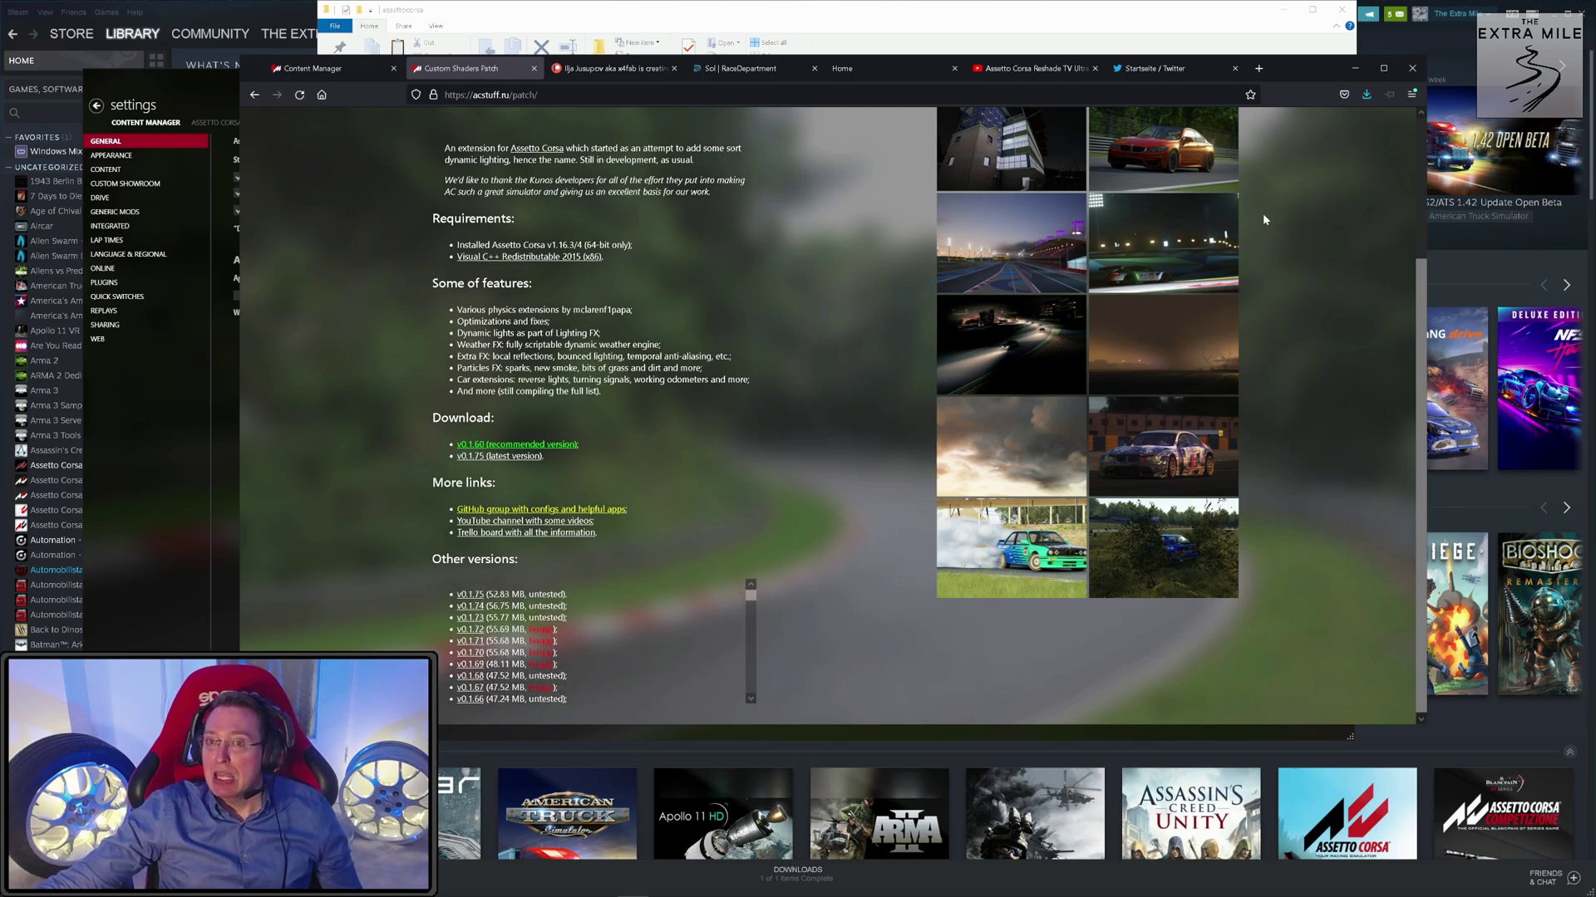
Switch to the File Explorer window showing the Content Manager folder and go to This PC.
left_click(1024, 31)
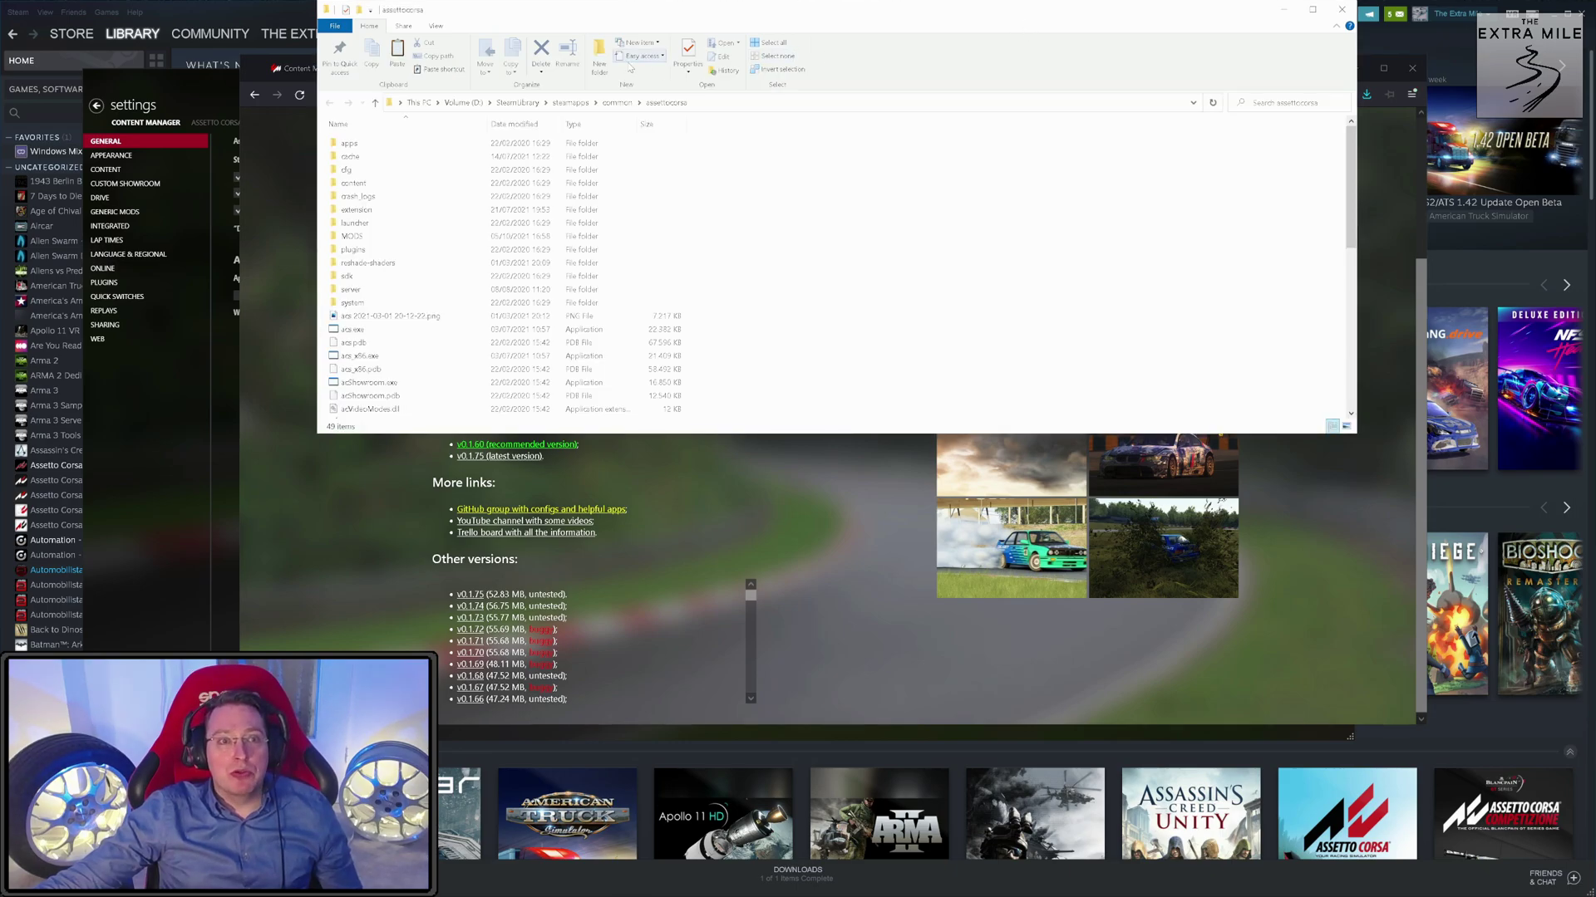
key("alt+Tab")
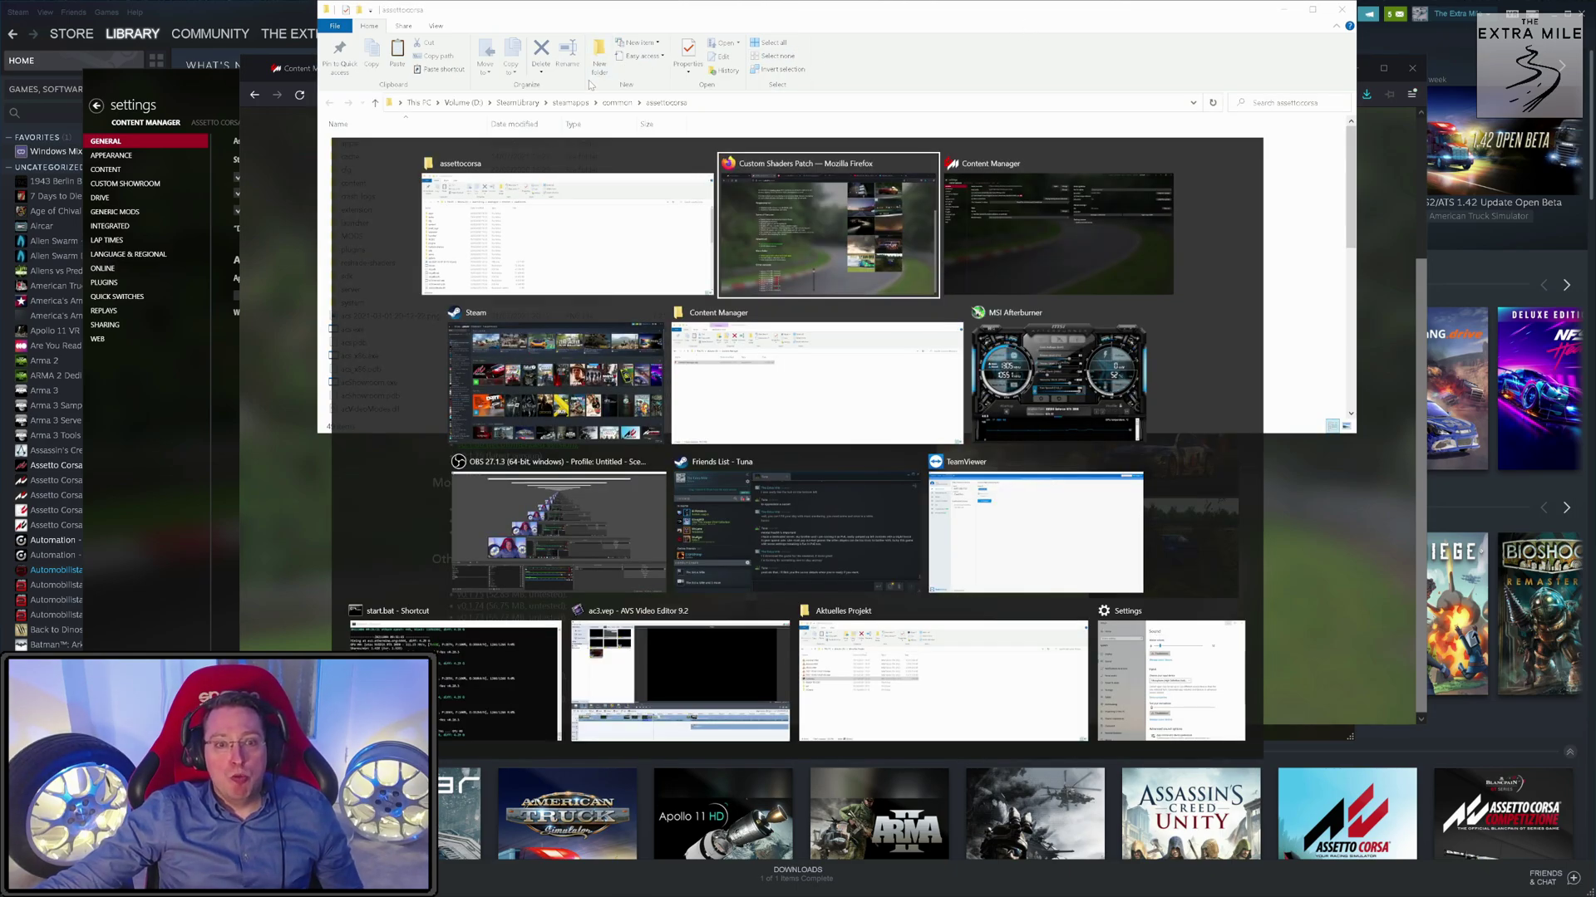
key("Tab")
key("Tab")
key("Tab")
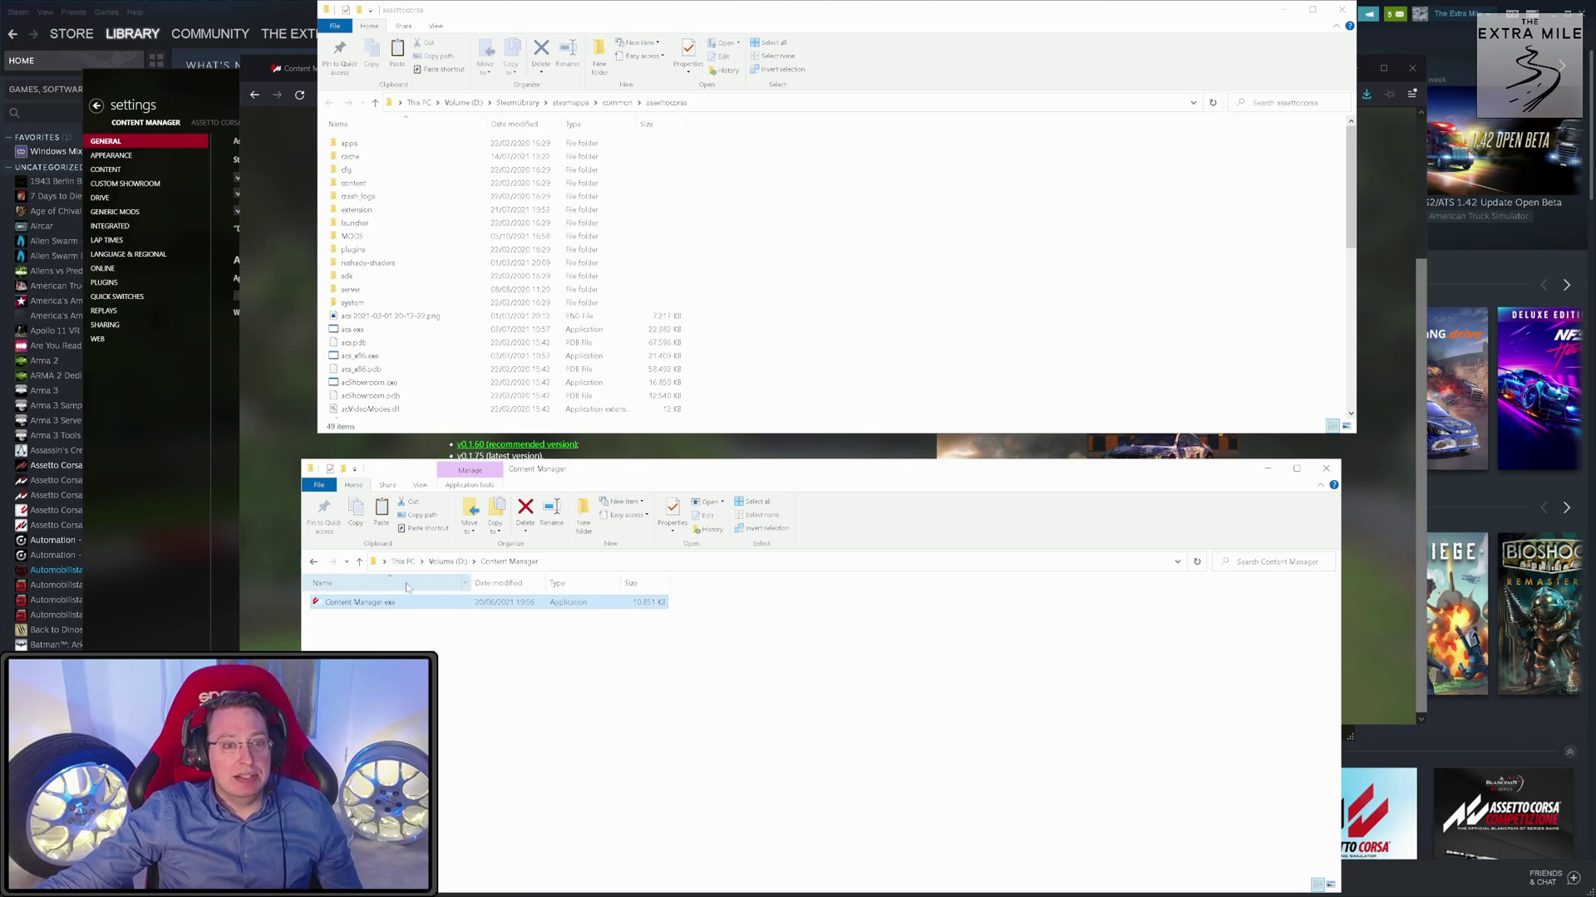
left_click(403, 562)
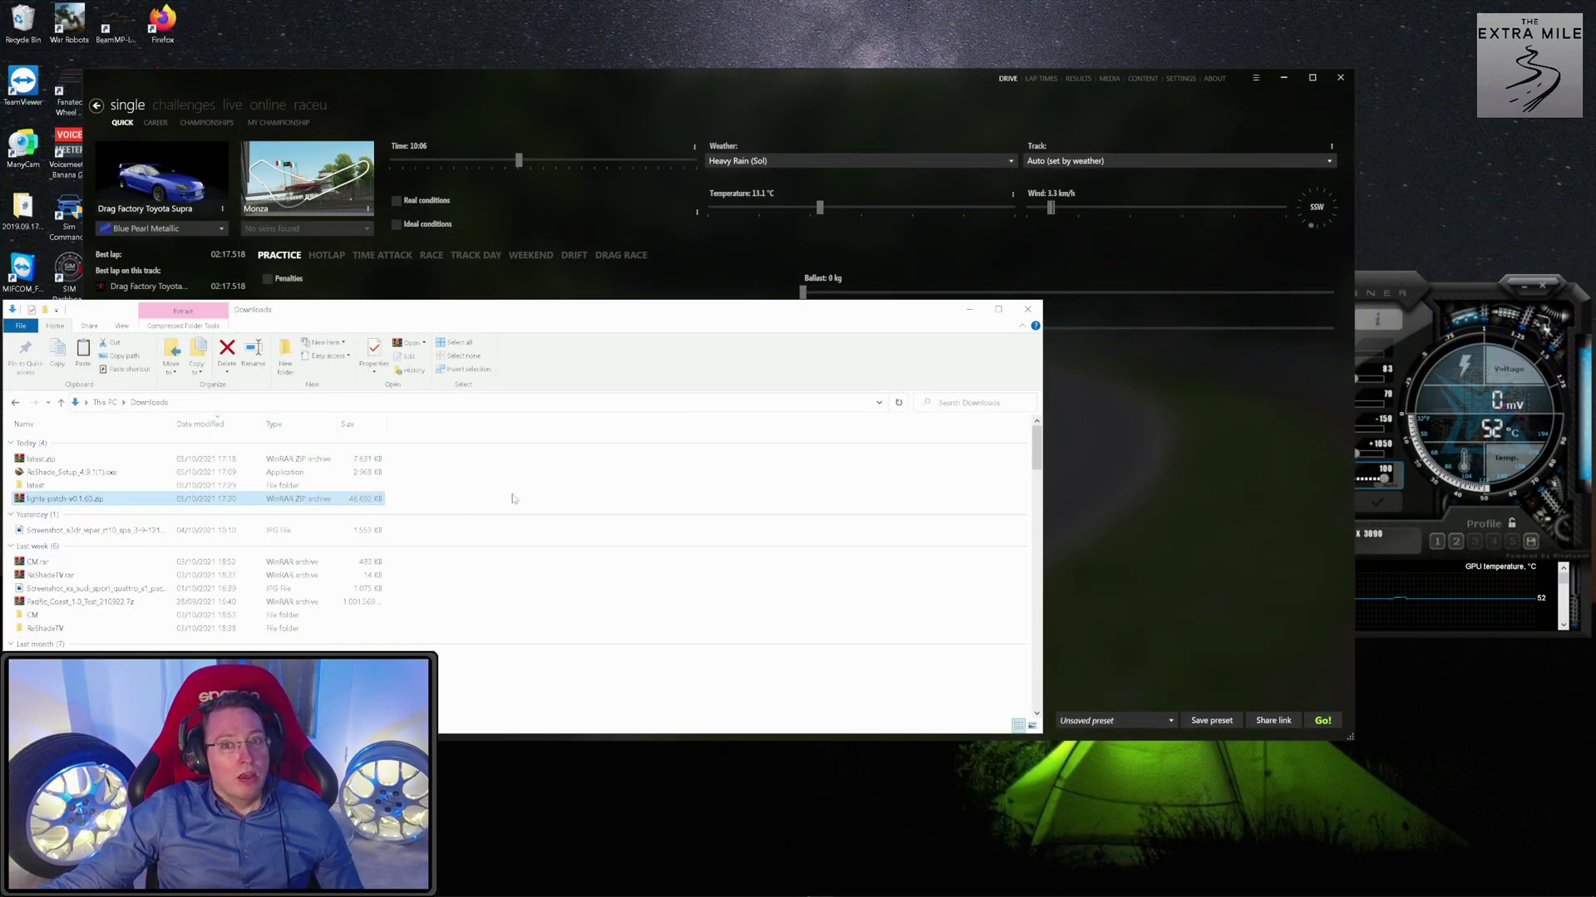
Add lights-patch-v0.1.60.zip from Downloads to Content Manager, cancel its installation and clear the download entry.
left_click(513, 499)
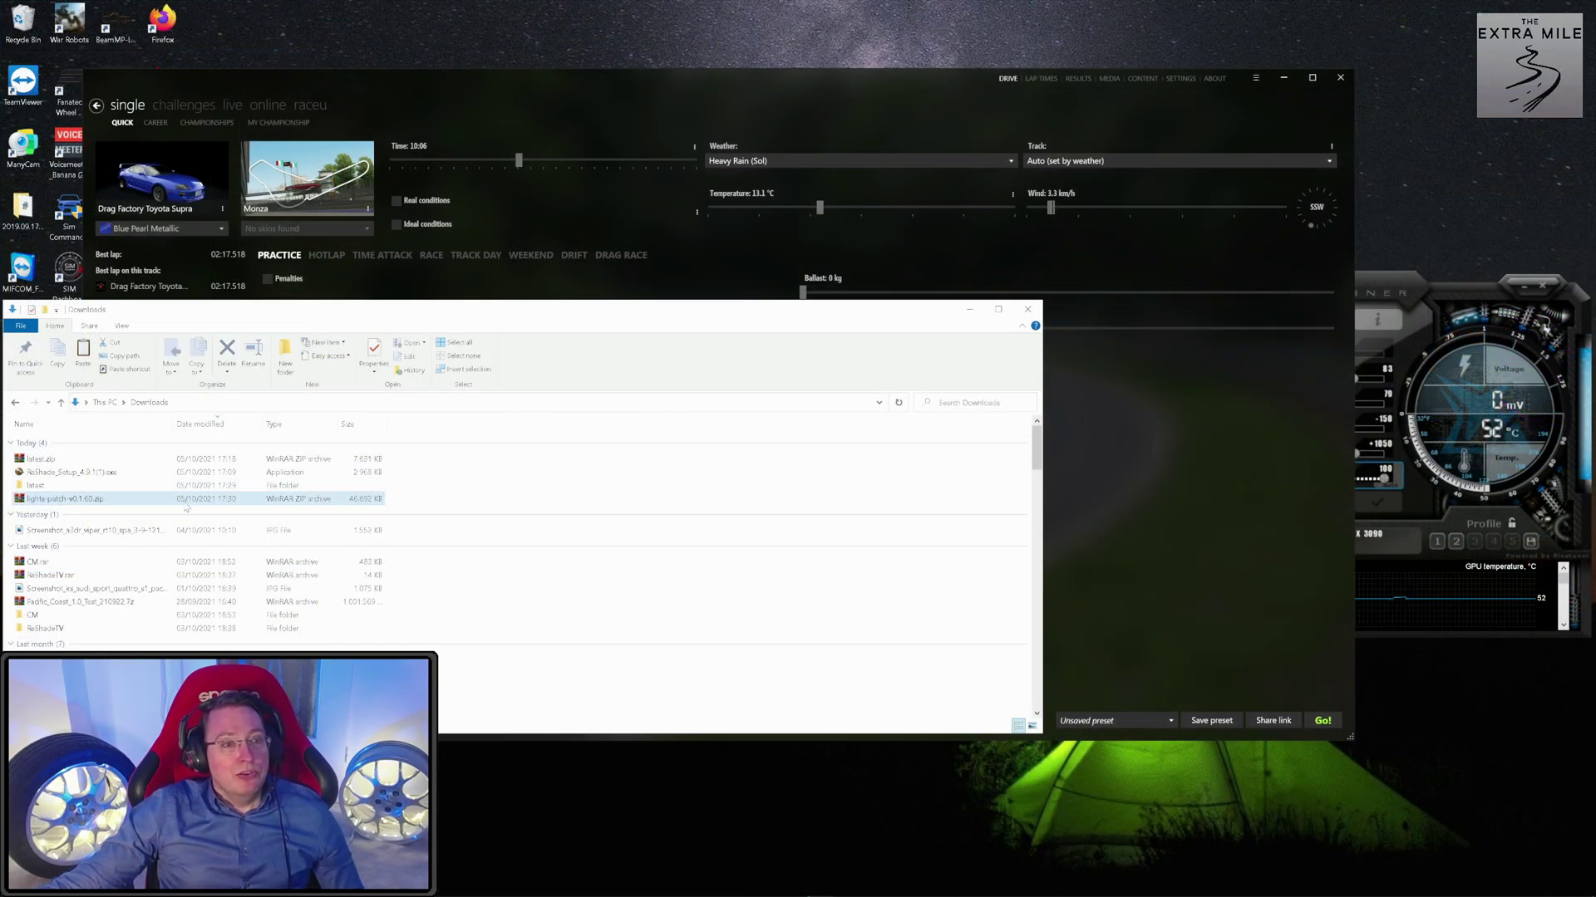
left_click(32, 500)
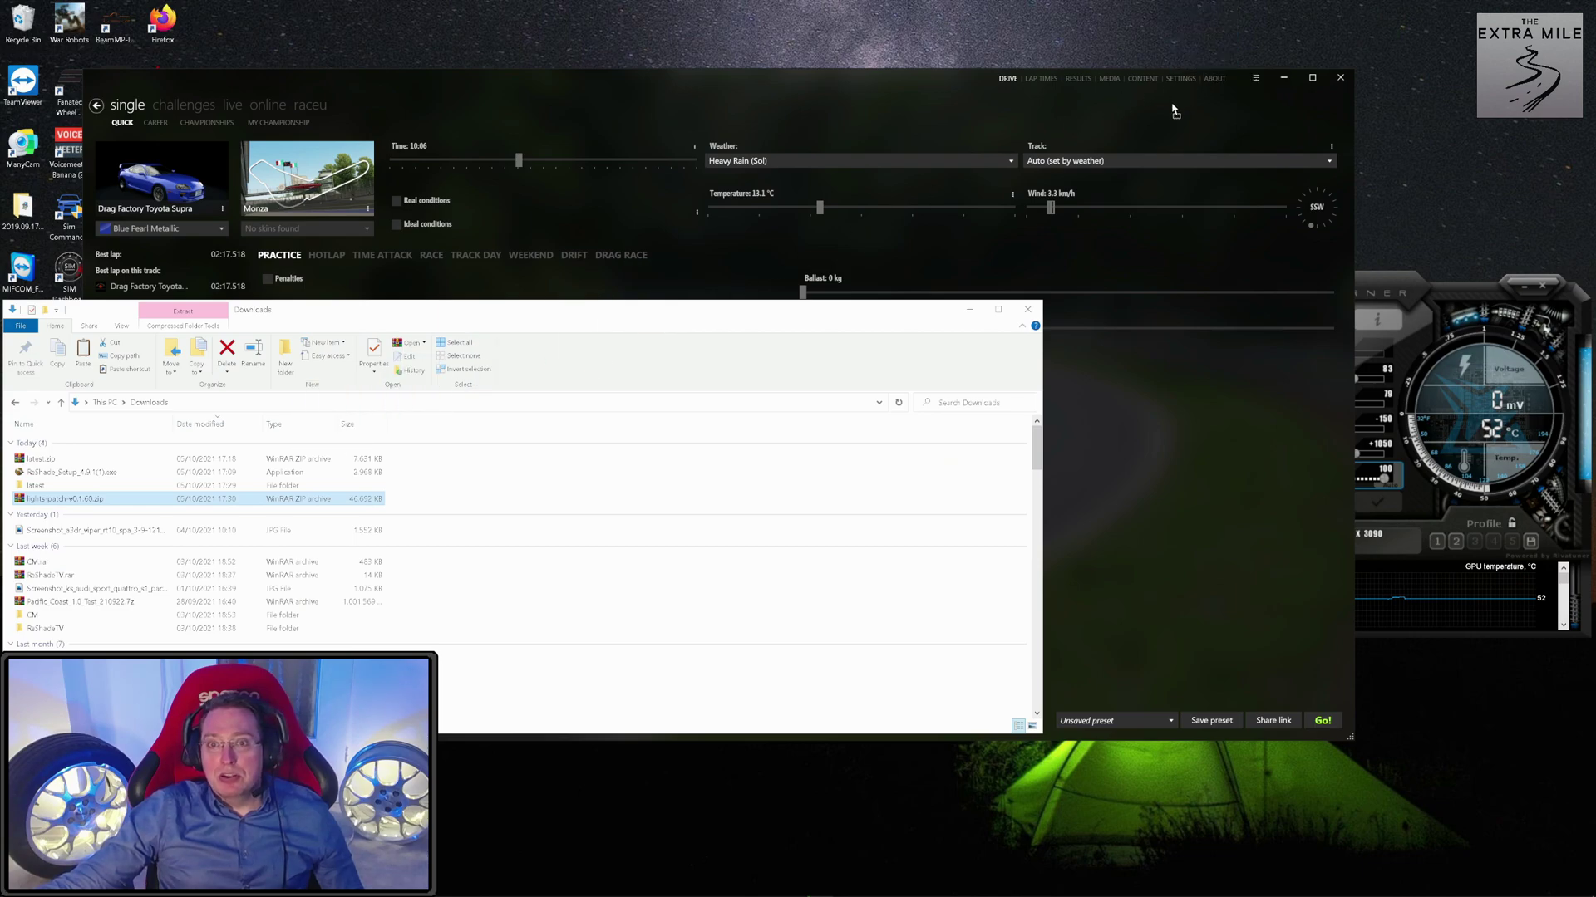
left_click(1258, 82)
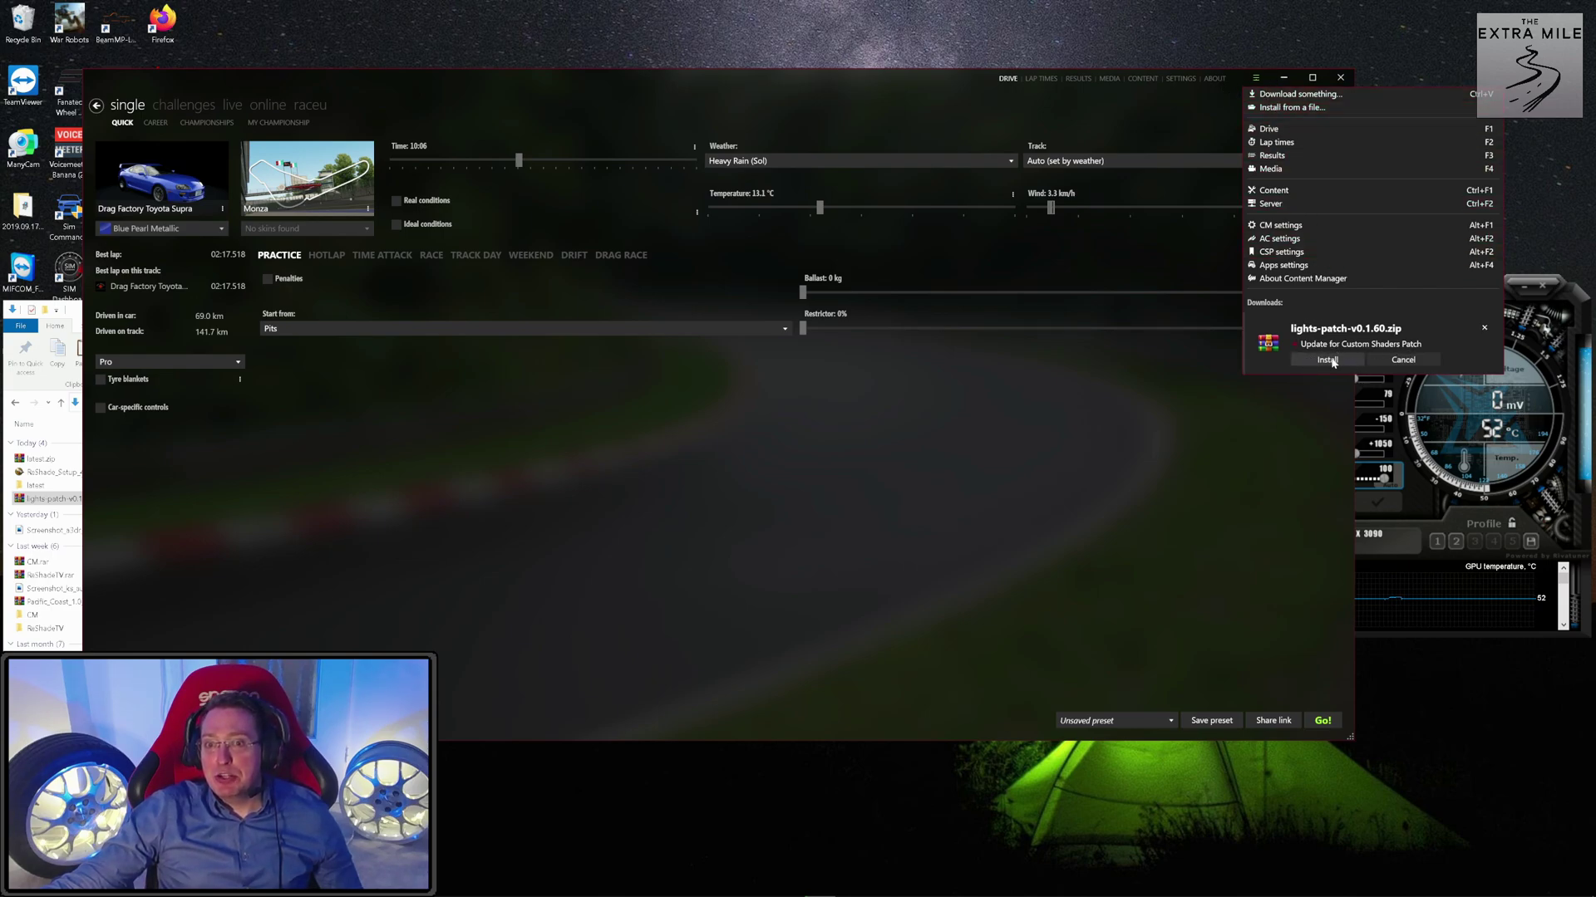
left_click(1402, 360)
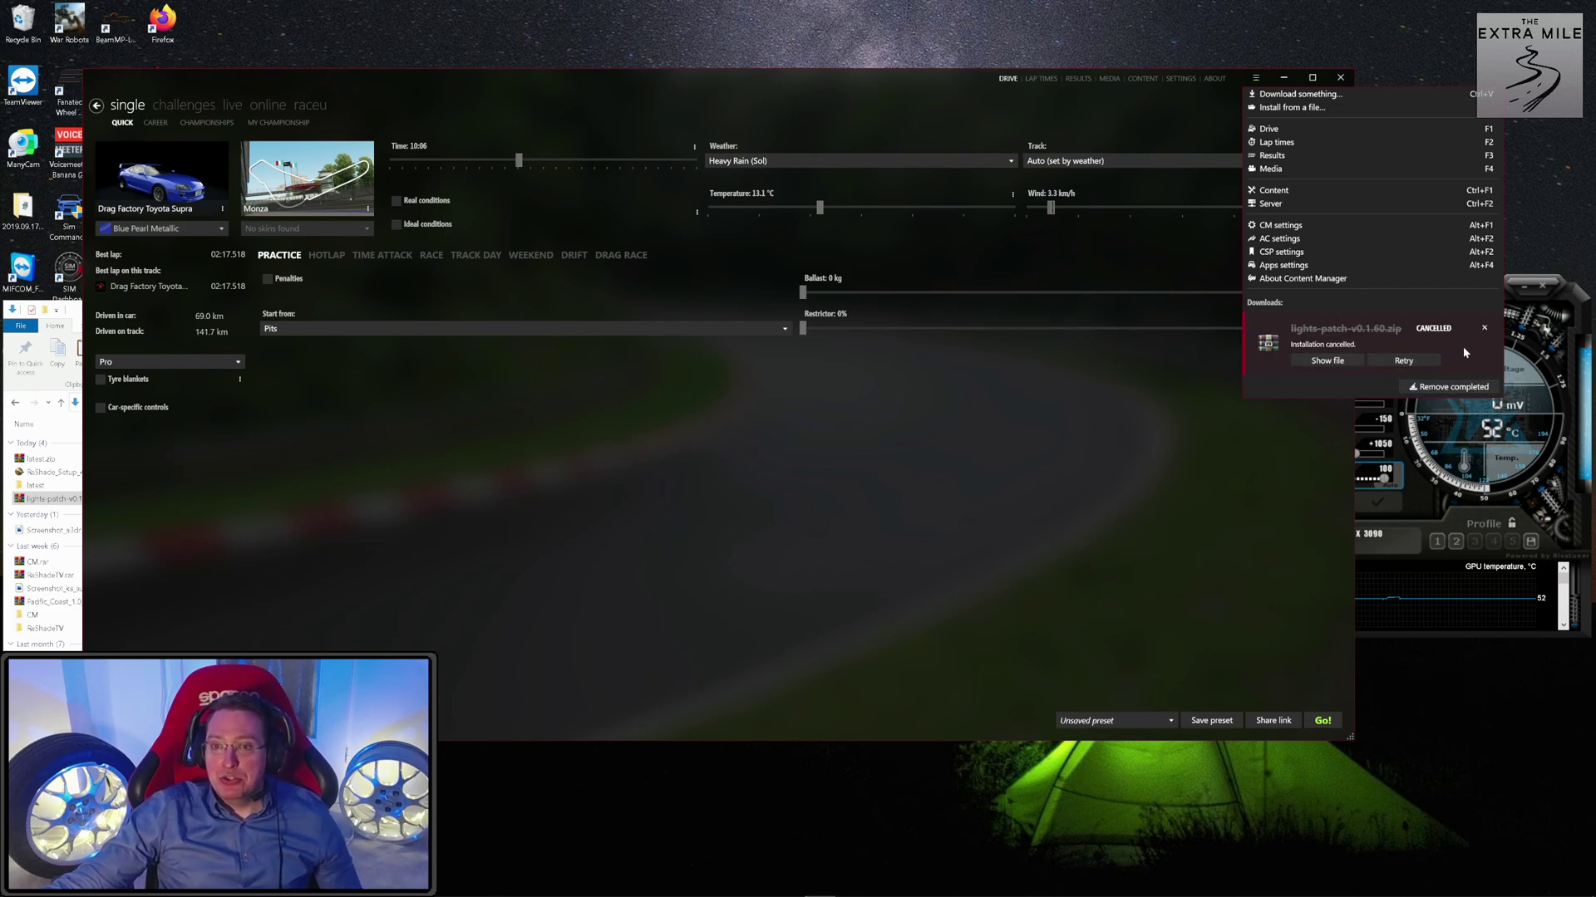
left_click(1485, 328)
left_click(1144, 388)
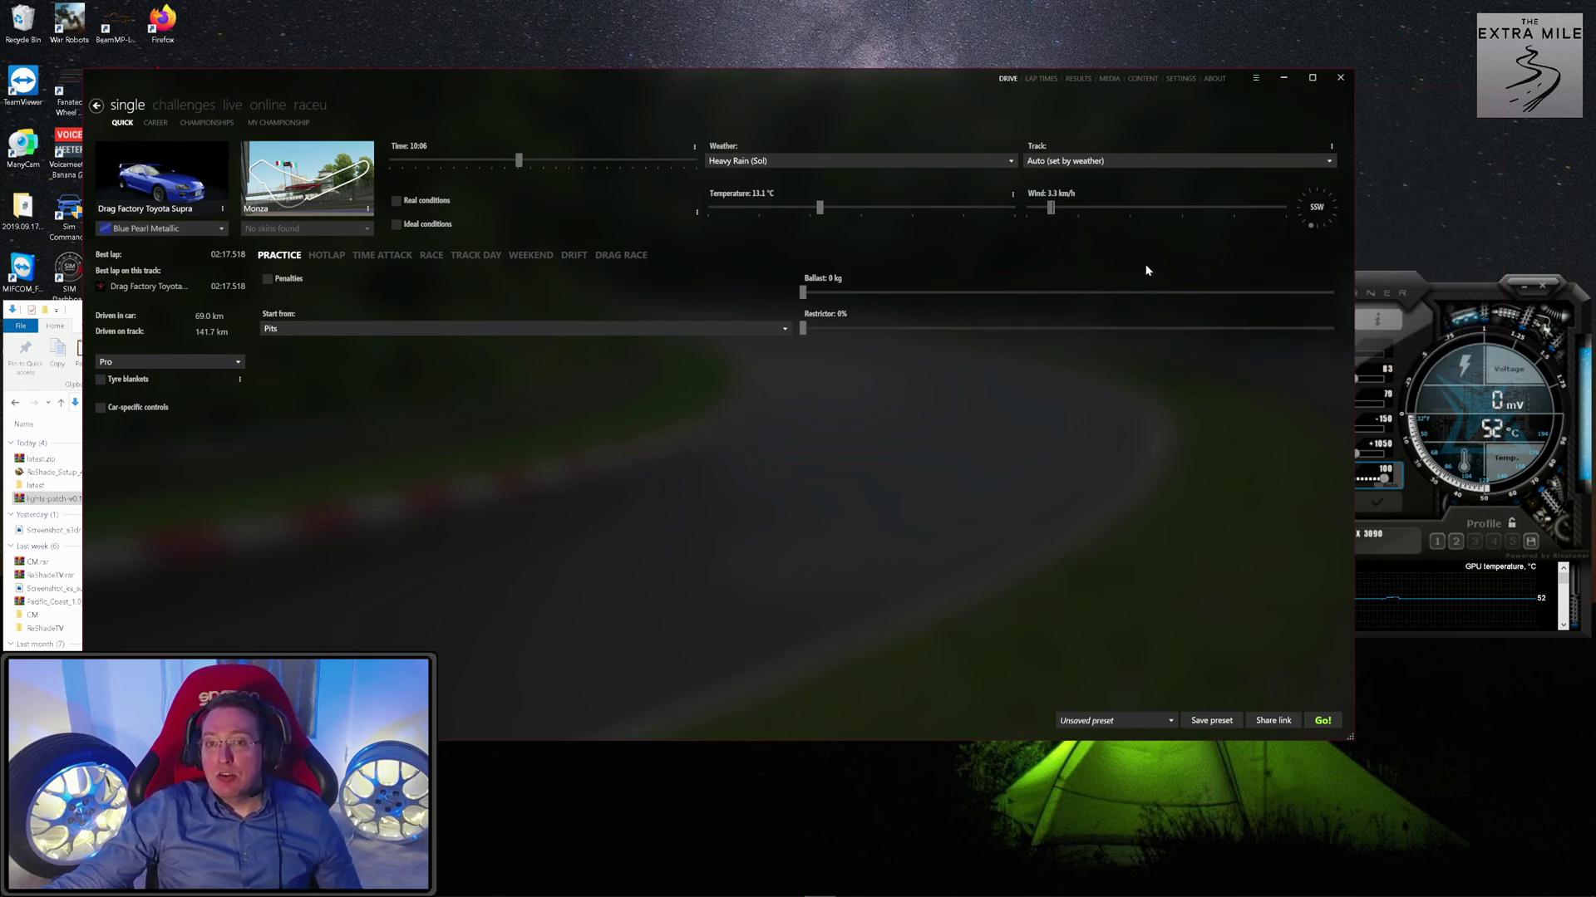
Open the Custom Shaders Patch settings in Content Manager and examine the available patch versions.
left_click(1177, 80)
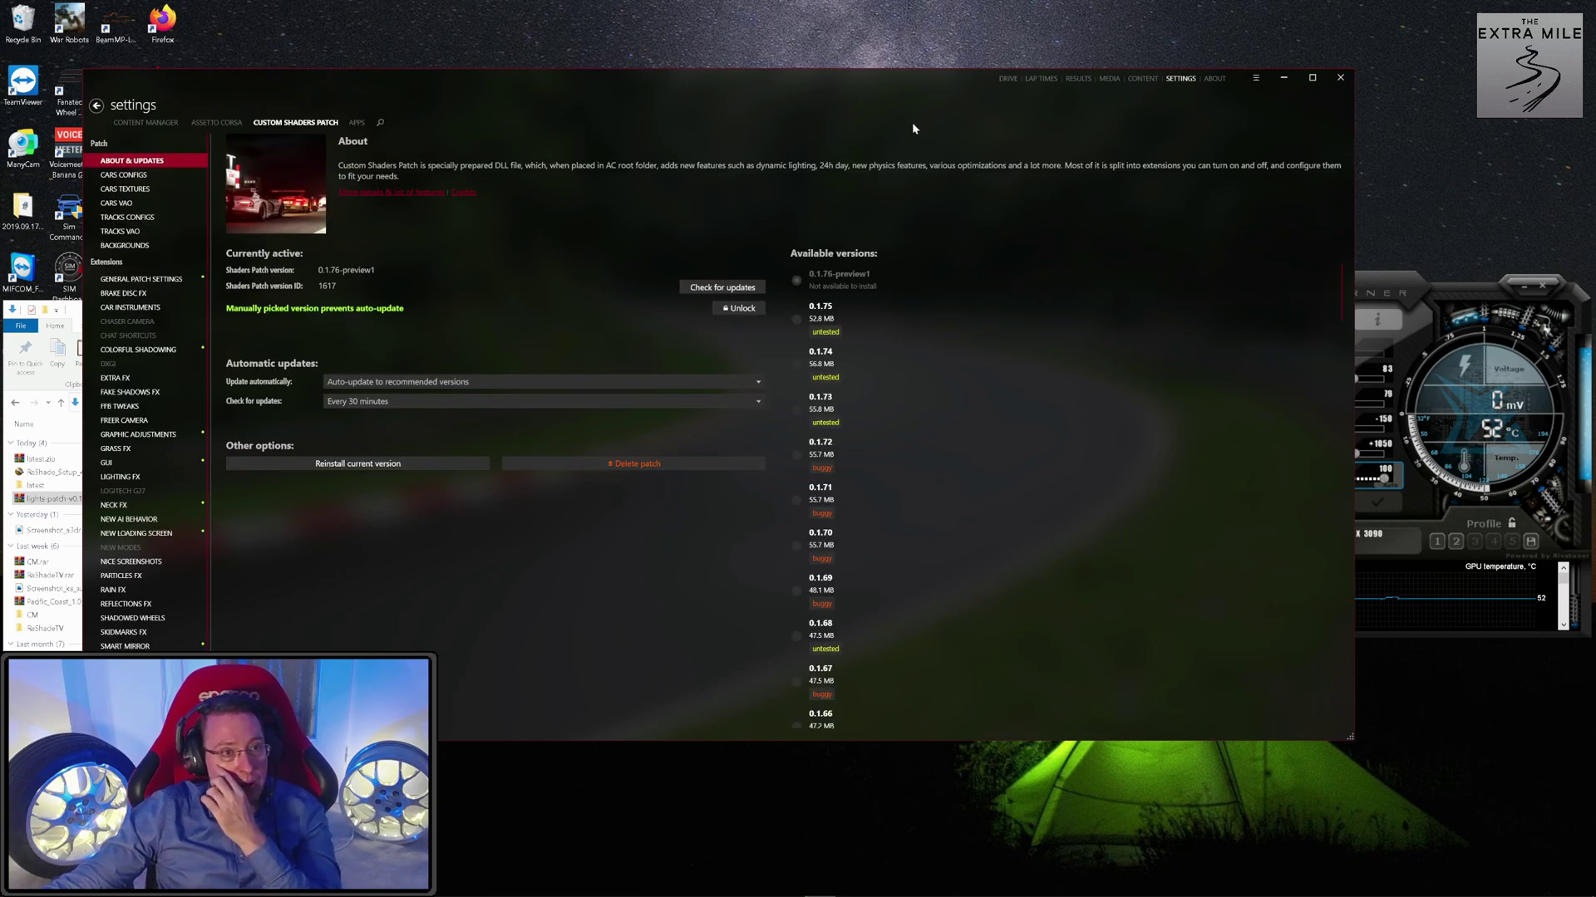
left_click(823, 317)
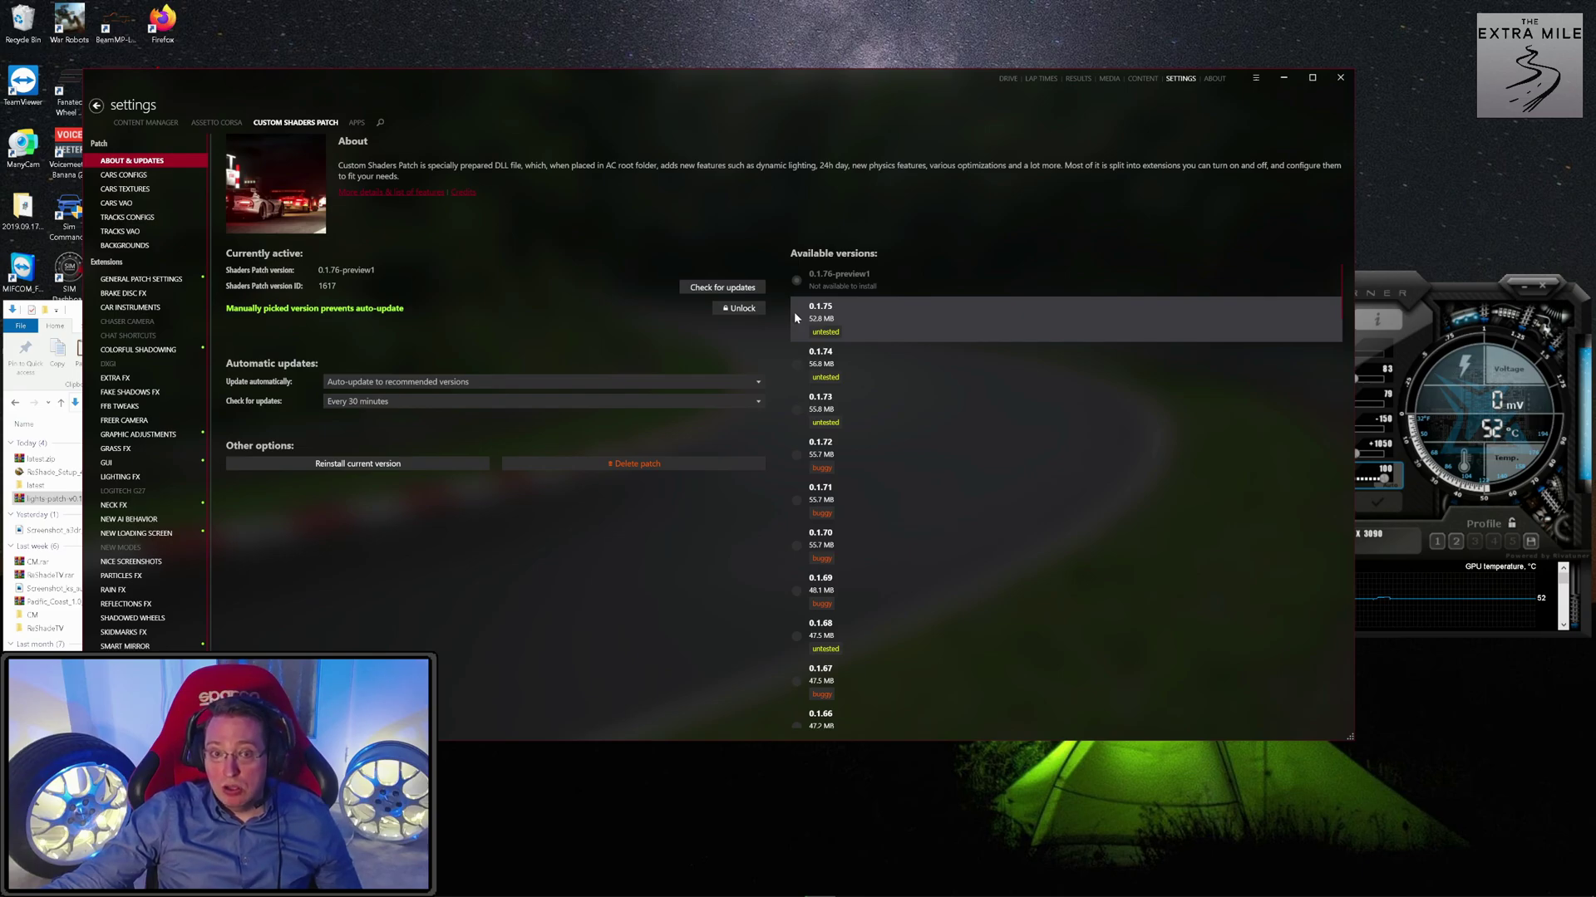
mouse_move(911, 321)
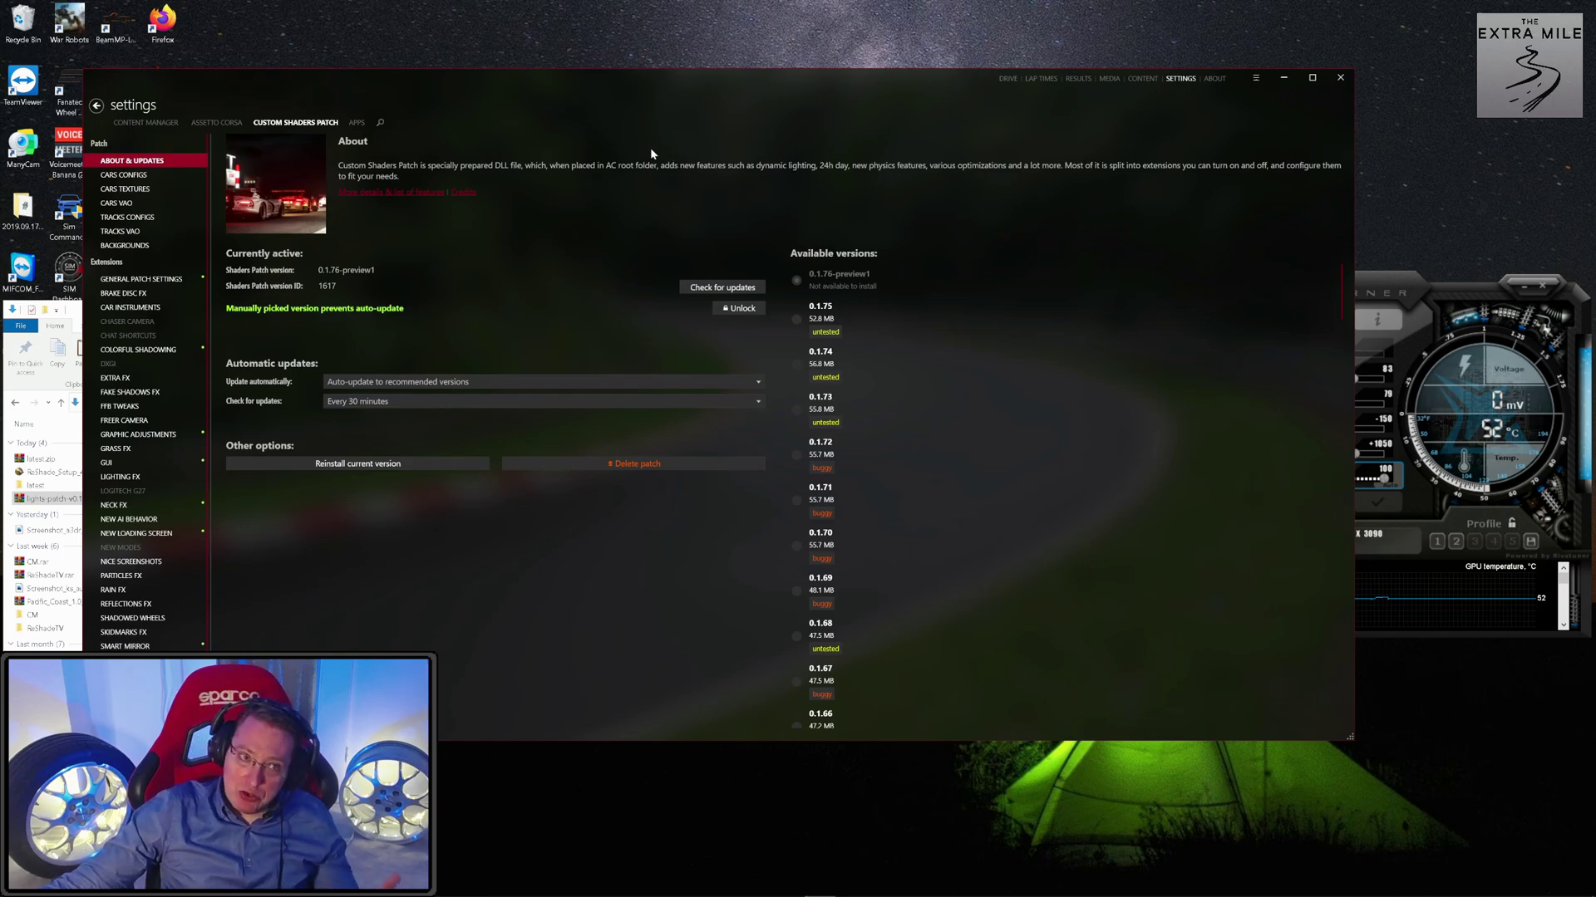
left_click(75, 311)
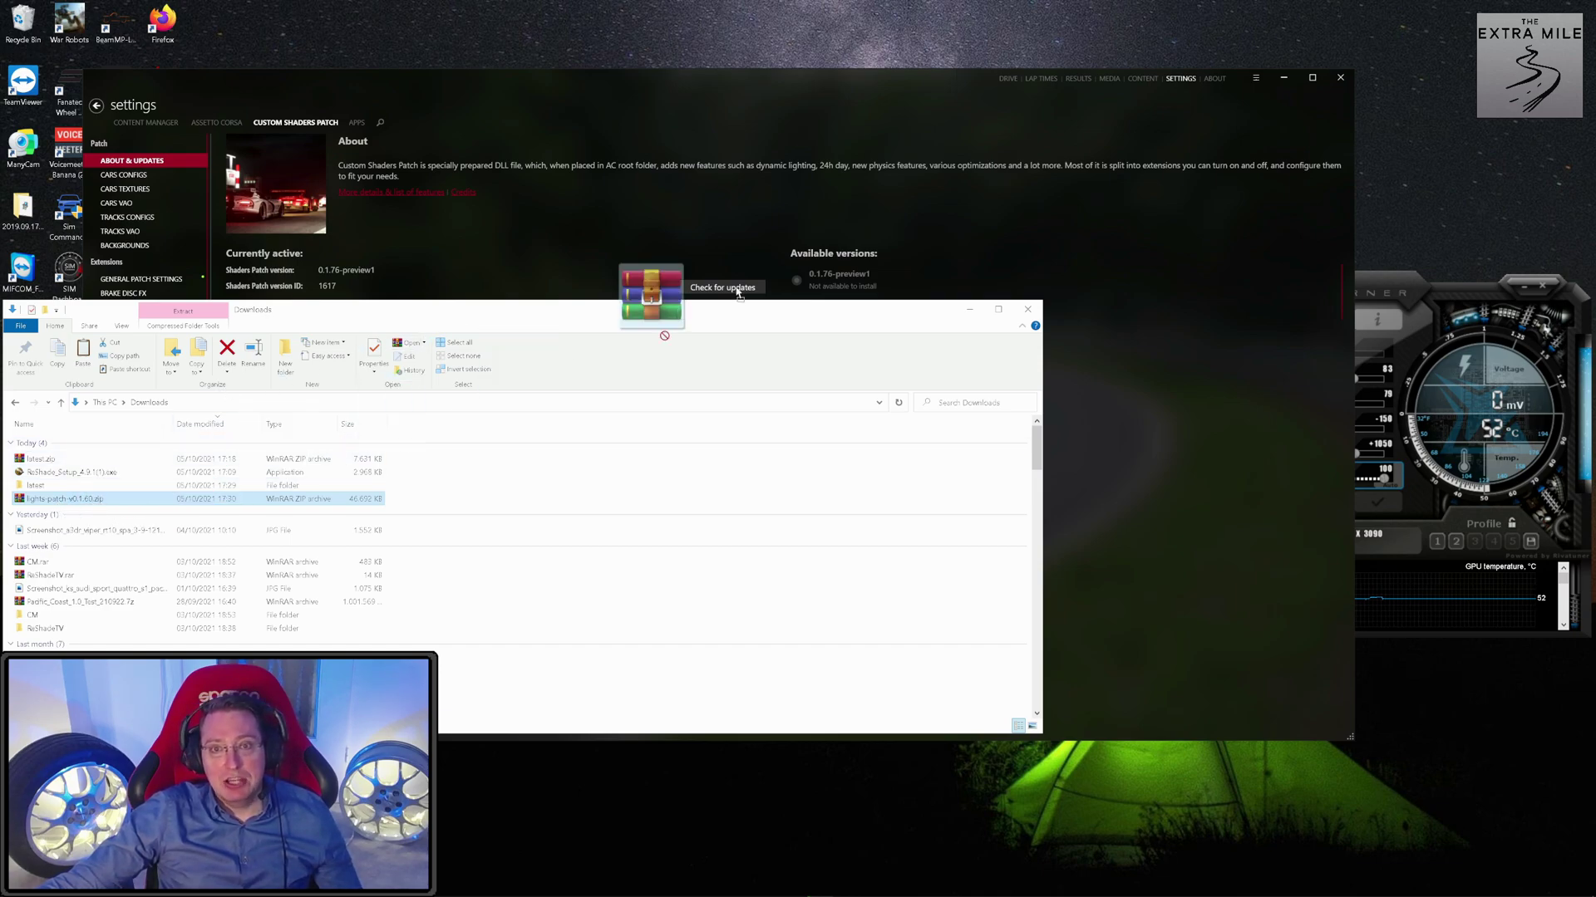
mouse_move(183, 499)
left_mouse_down()
mouse_move(206, 453)
mouse_move(177, 513)
mouse_move(187, 502)
left_mouse_up()
left_click(649, 131)
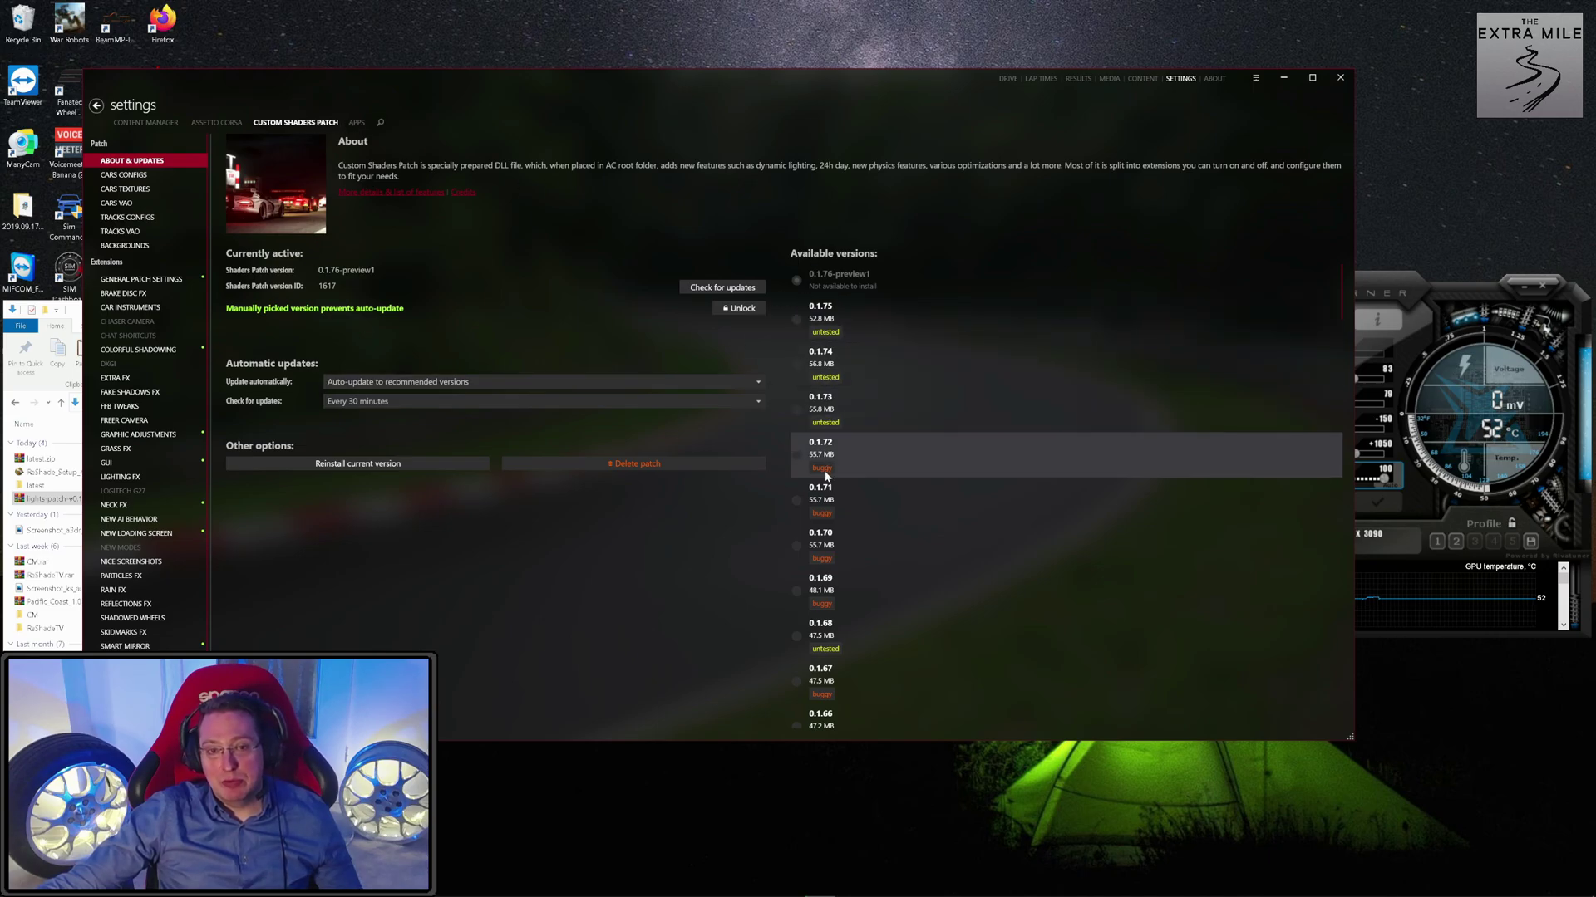
Read a changelog in the available versions, compare with the recommended version on the Custom Shaders Patch page in Firefox, and return to Content Manager.
mouse_move(839, 464)
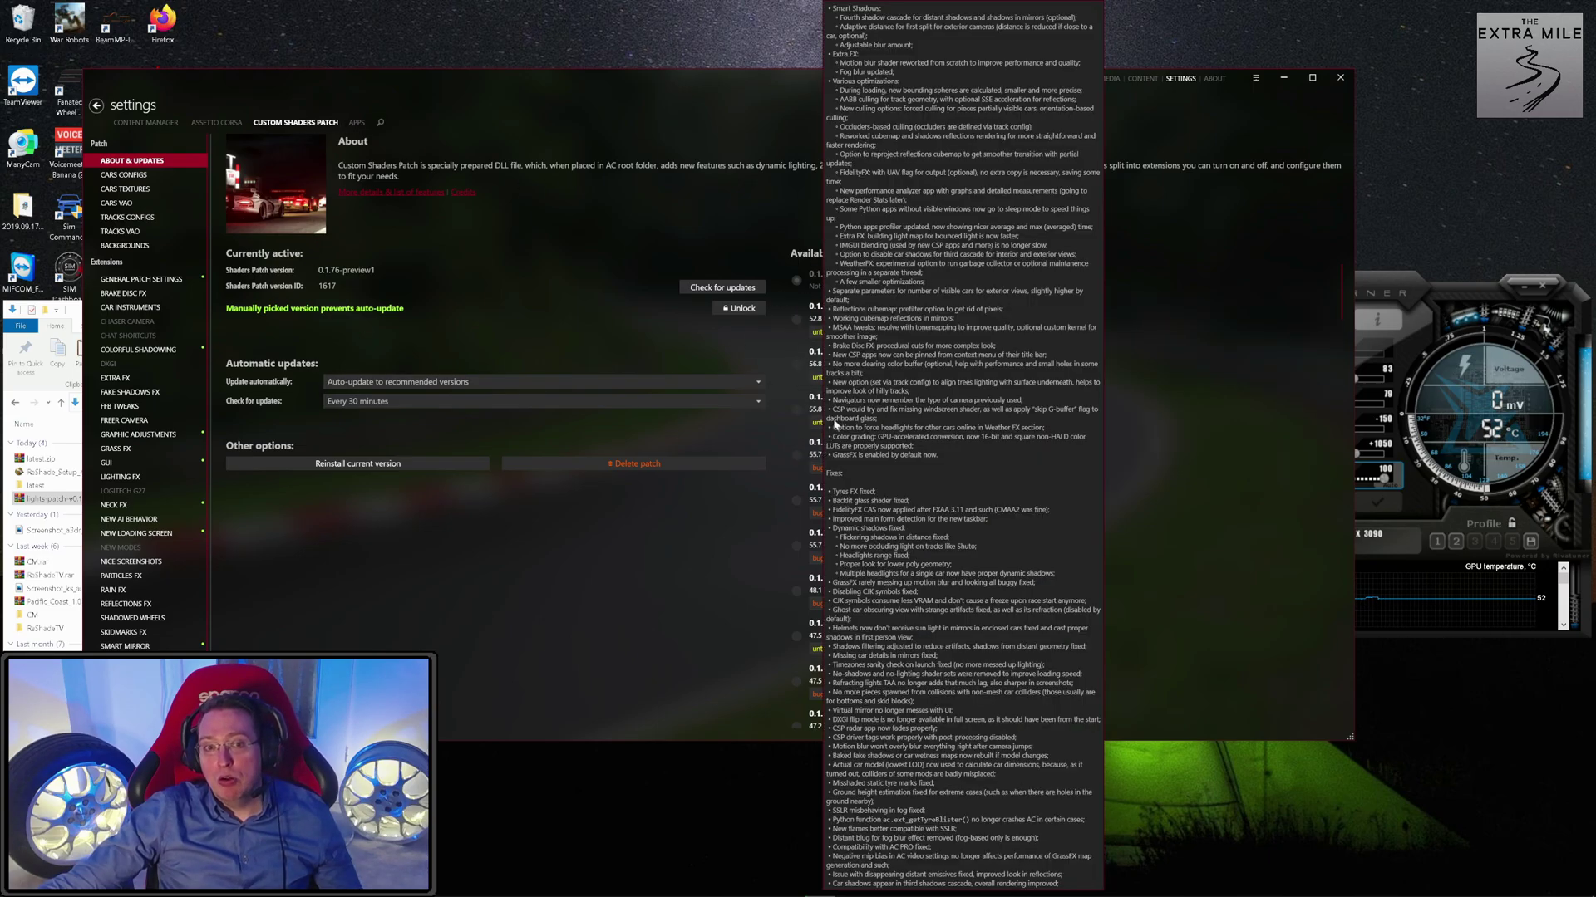
mouse_move(824, 411)
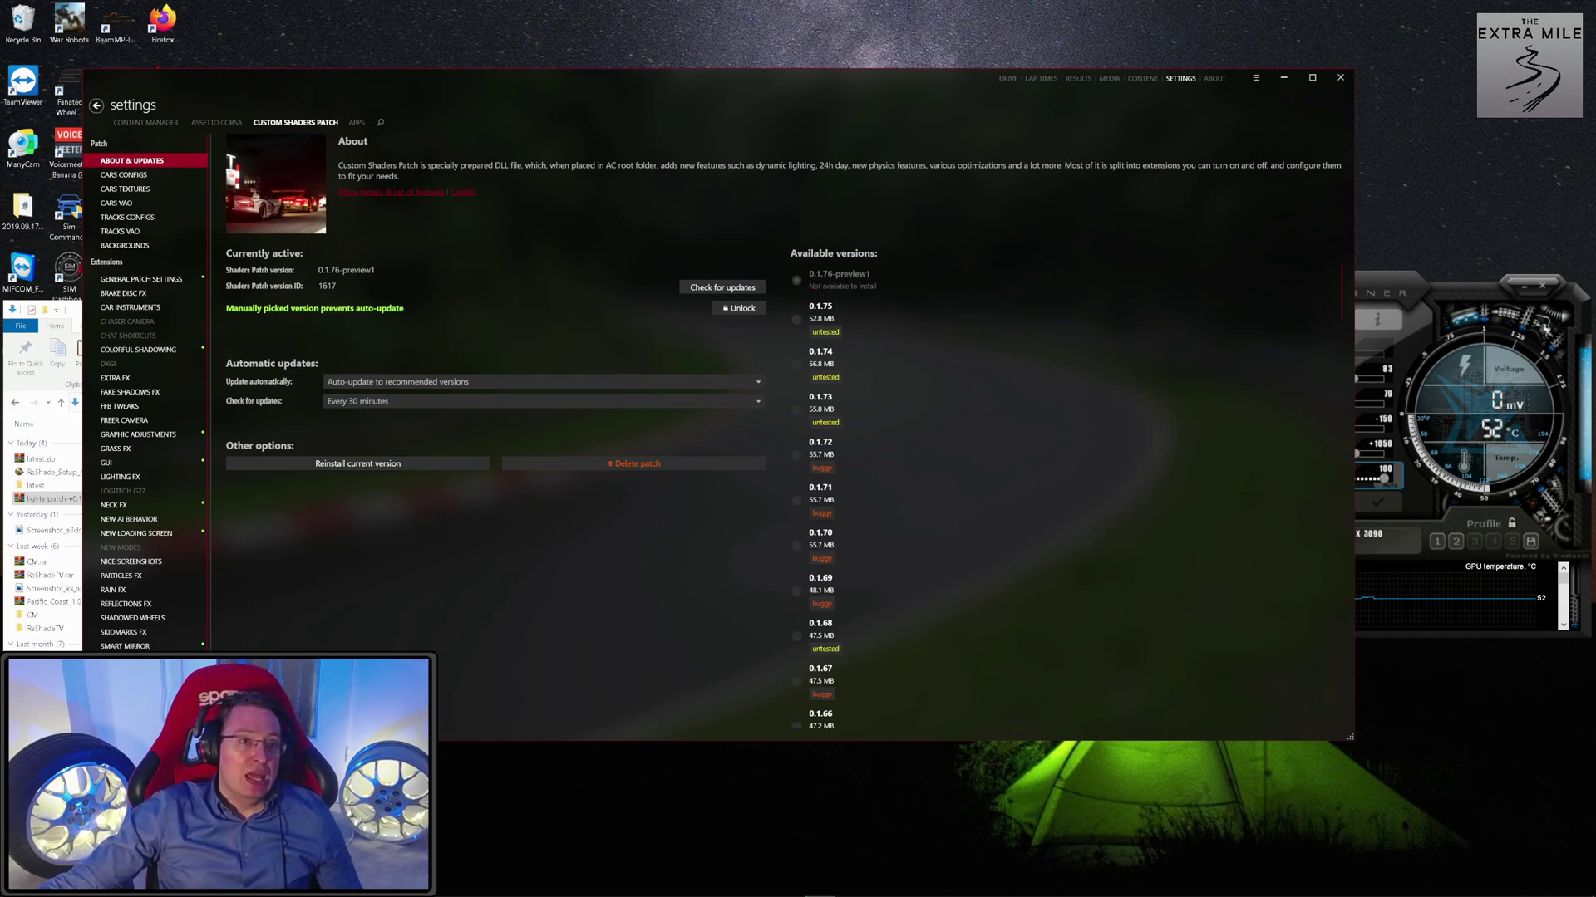
key("alt+Tab")
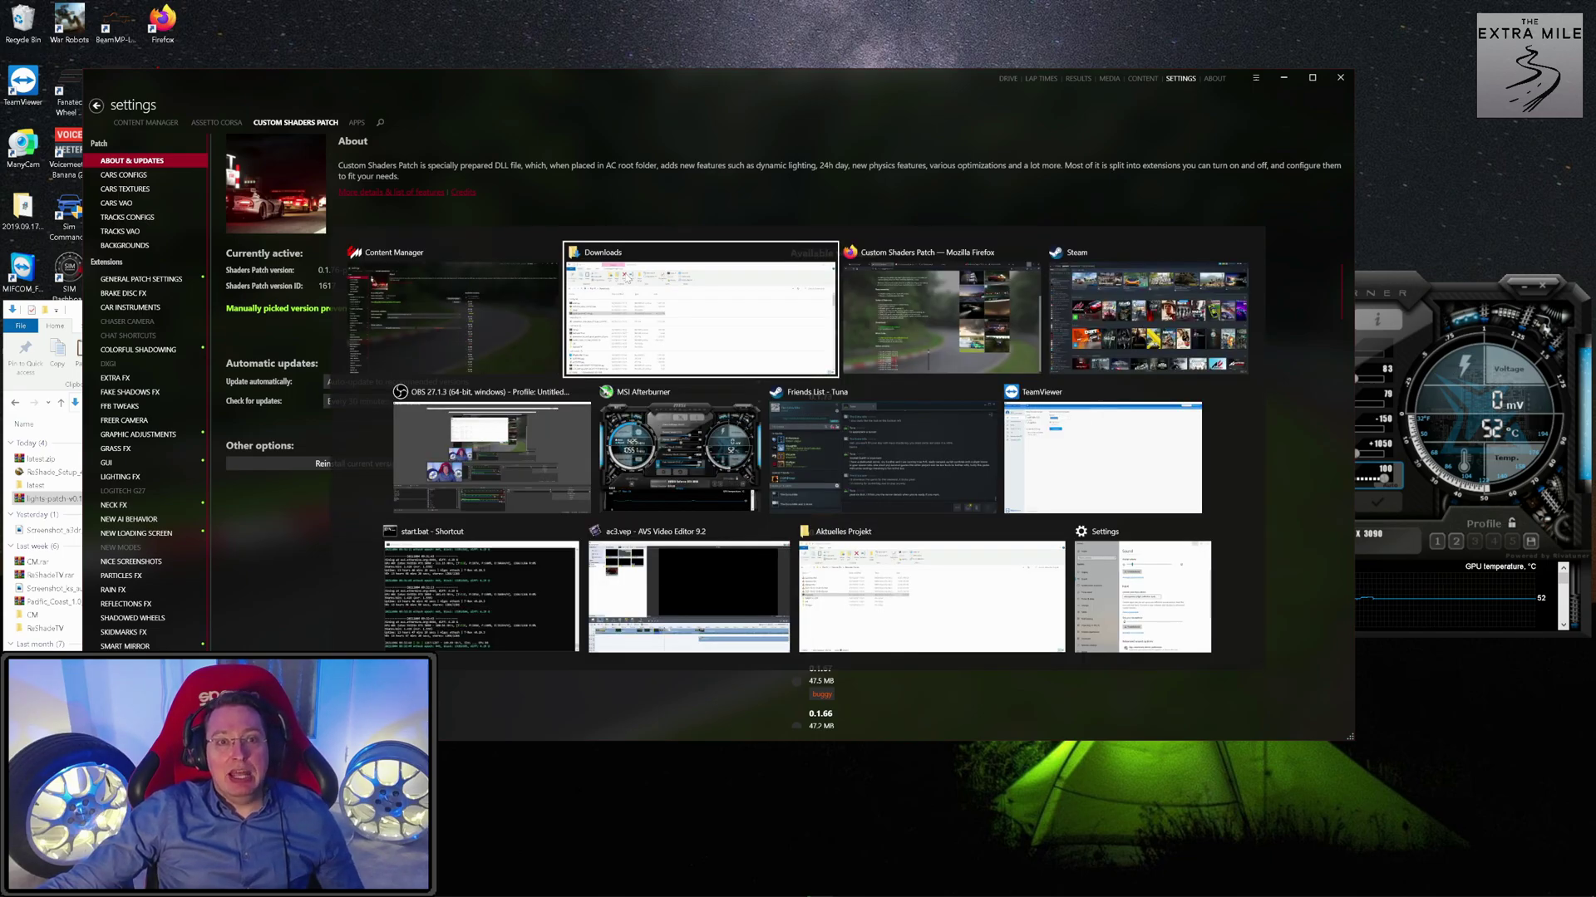
key("alt+Tab")
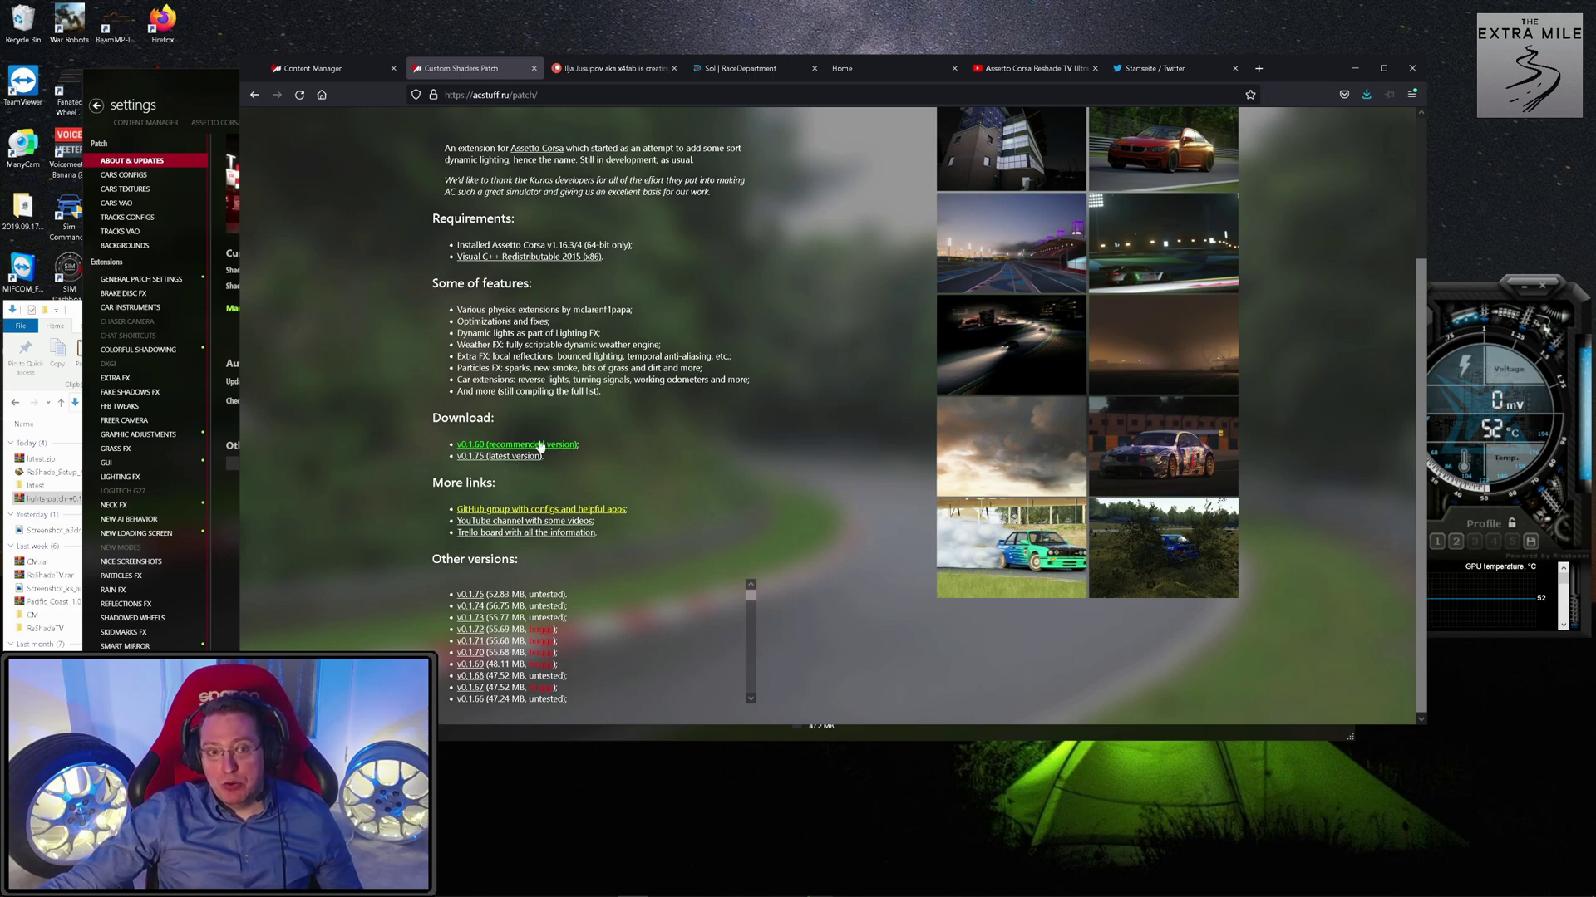
key("alt+Tab")
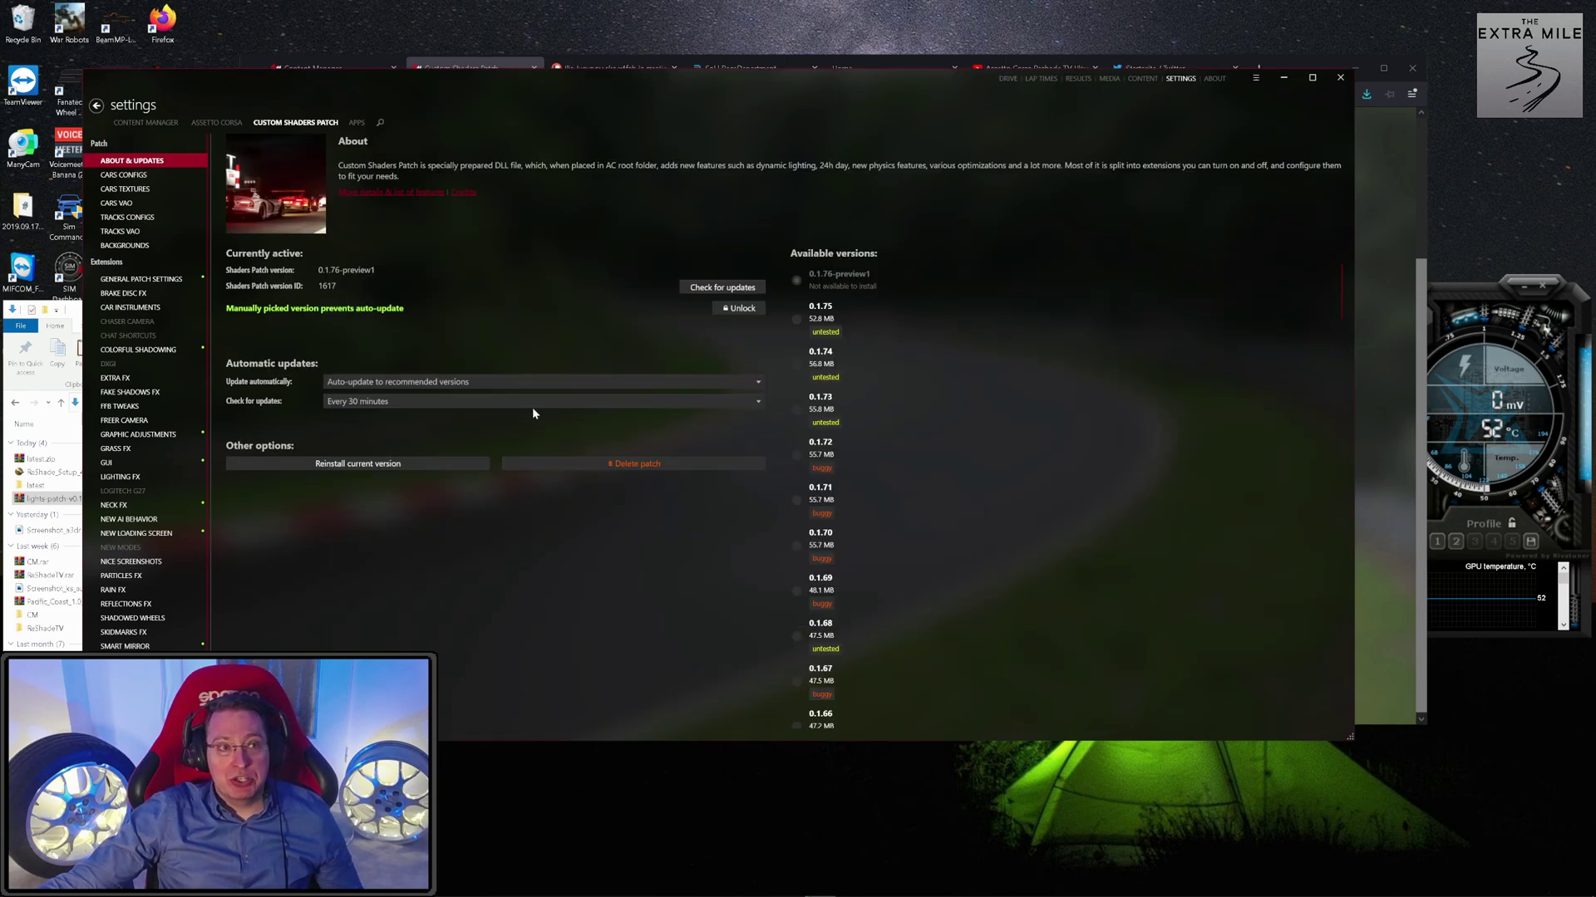
Run a practice session with the Drag Factory Toyota Supra at Monza in Heavy Rain (Sol) and close its results.
left_click(1008, 78)
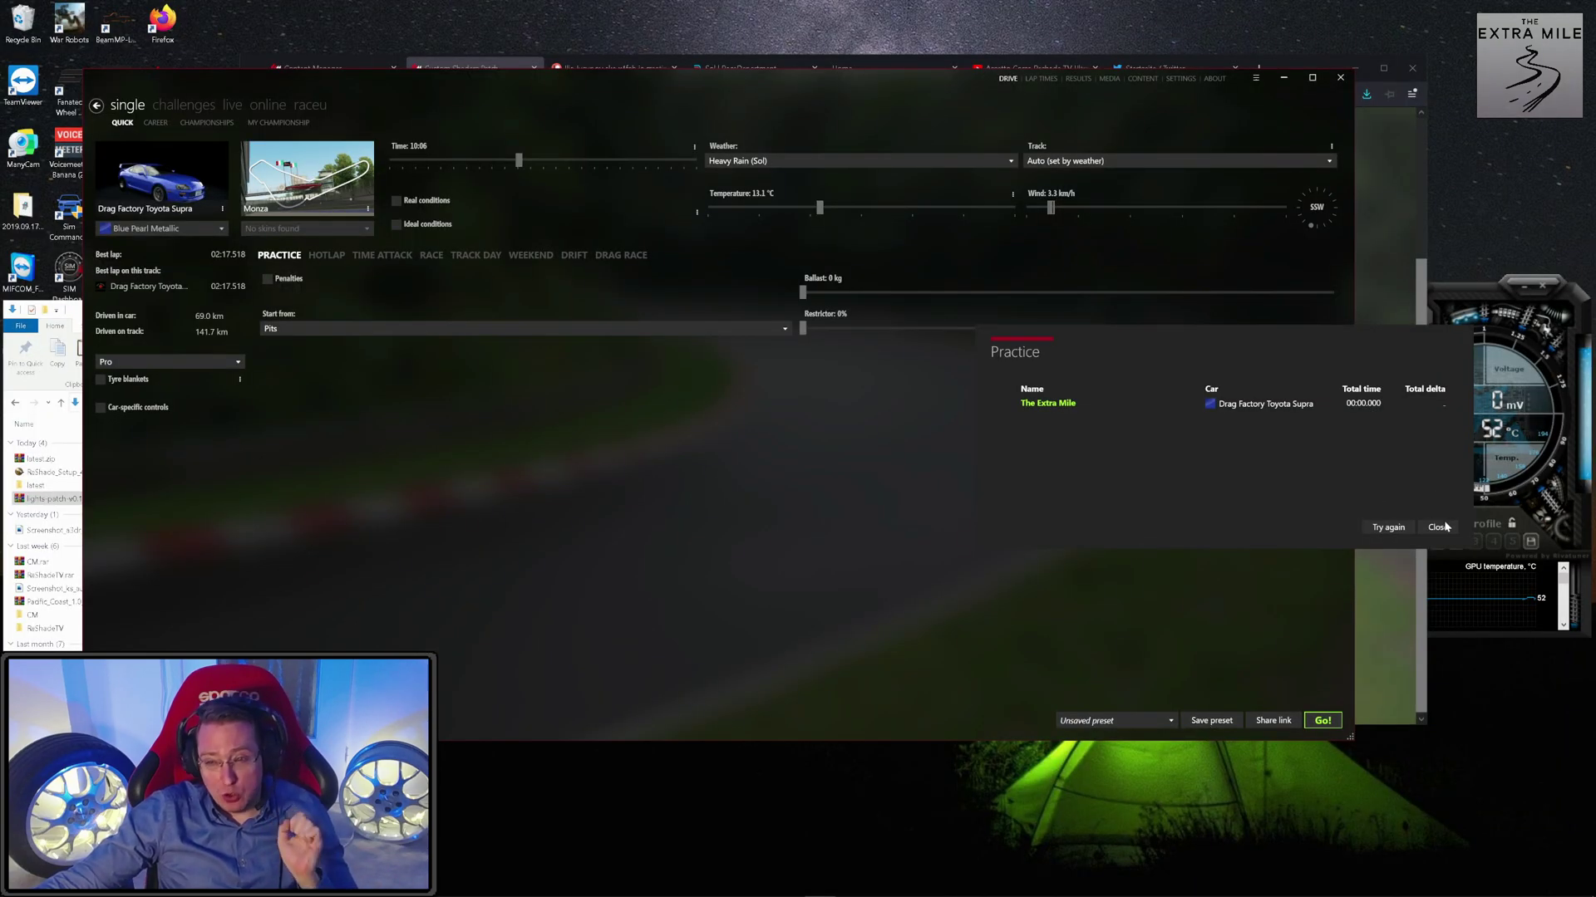
left_click(1438, 527)
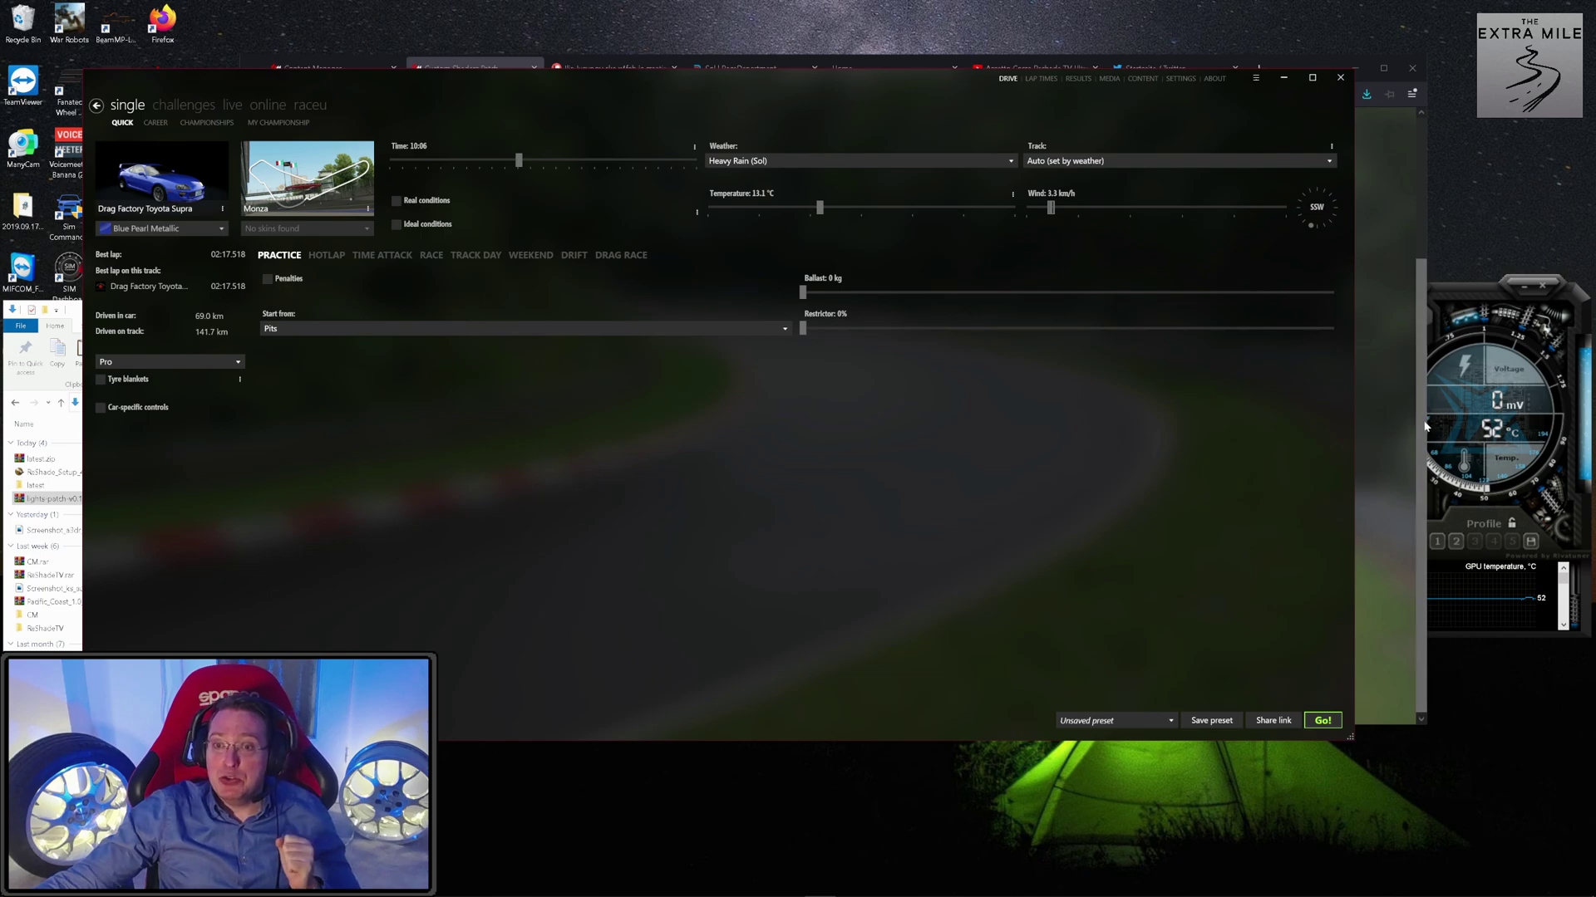
Switch to Firefox and read the newest preview post on the x4fab Patreon page, including its attached patch files.
left_click(1393, 440)
left_click(556, 74)
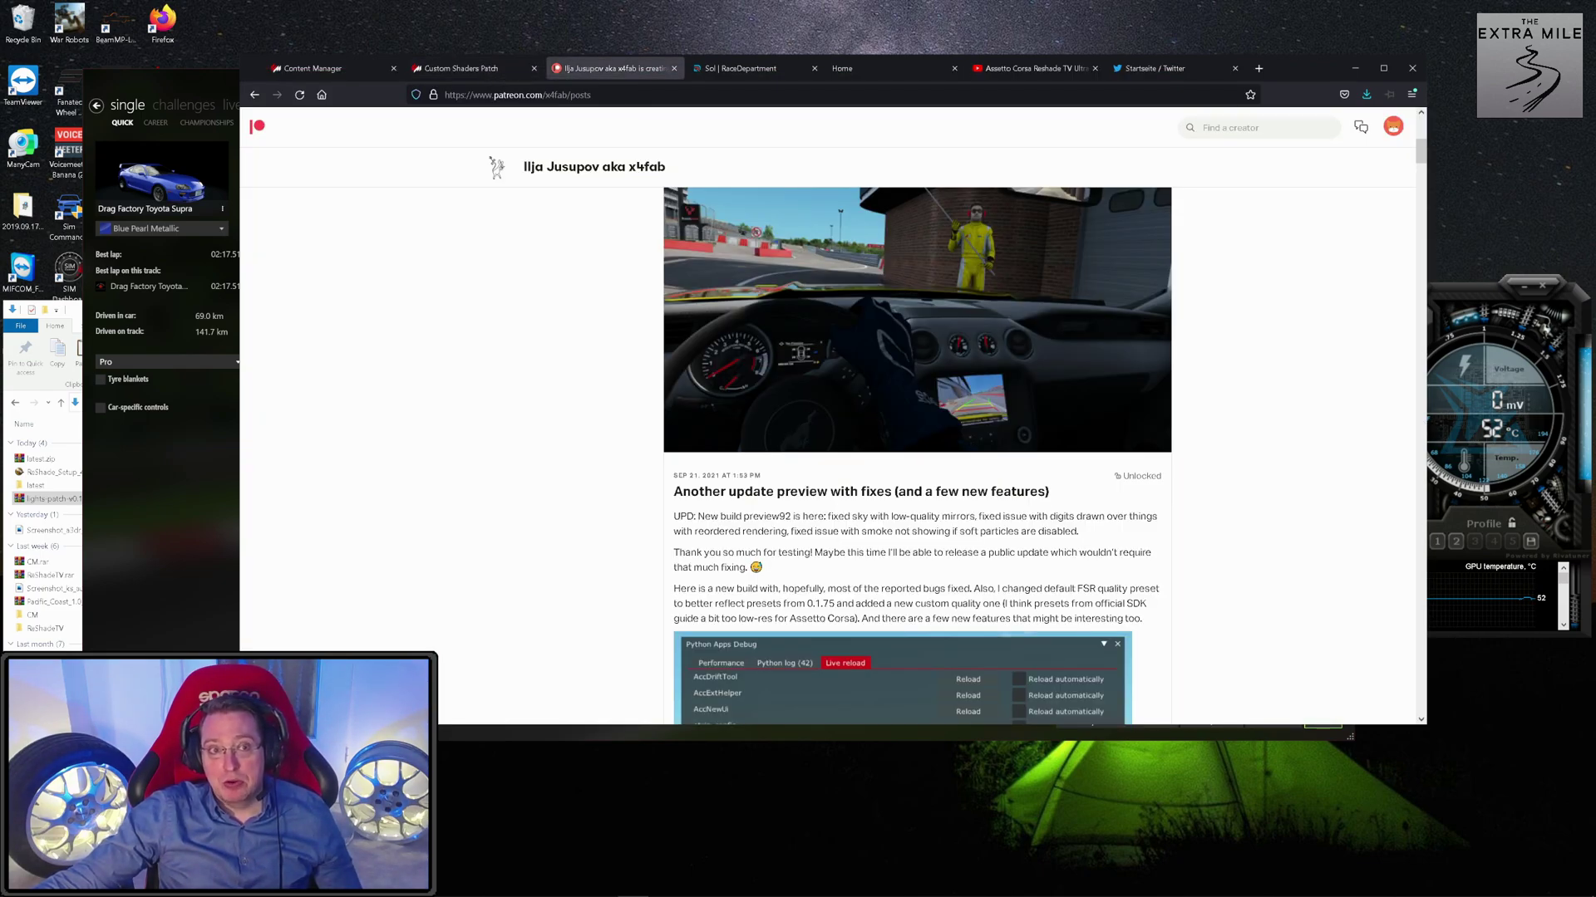
scroll(1422, 158, "up", 5)
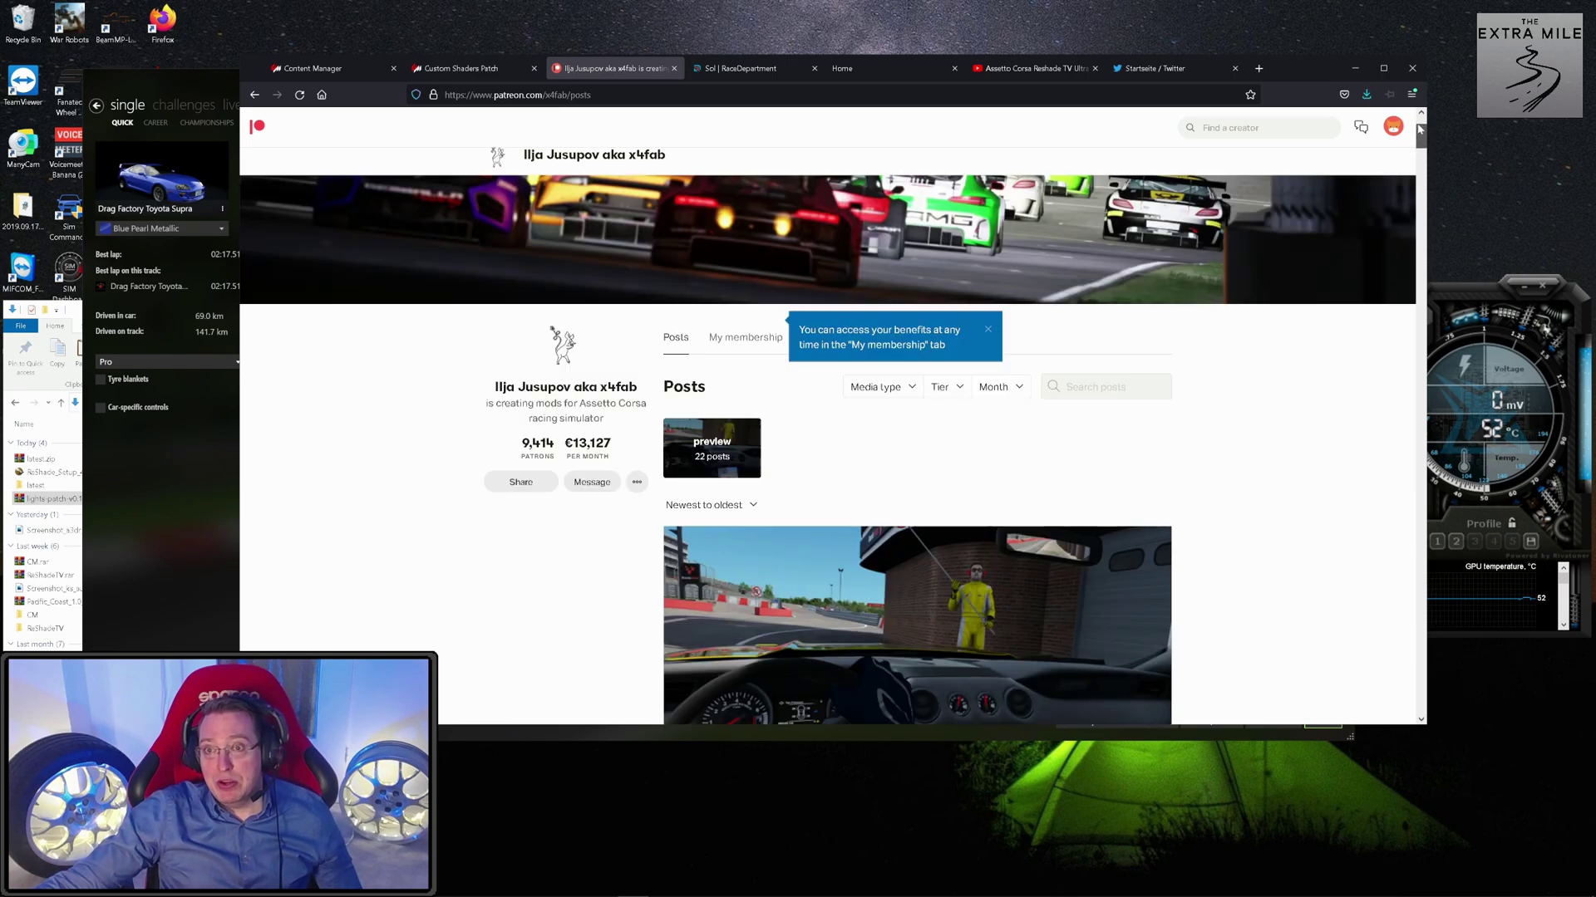
scroll(1422, 156, "down", 4)
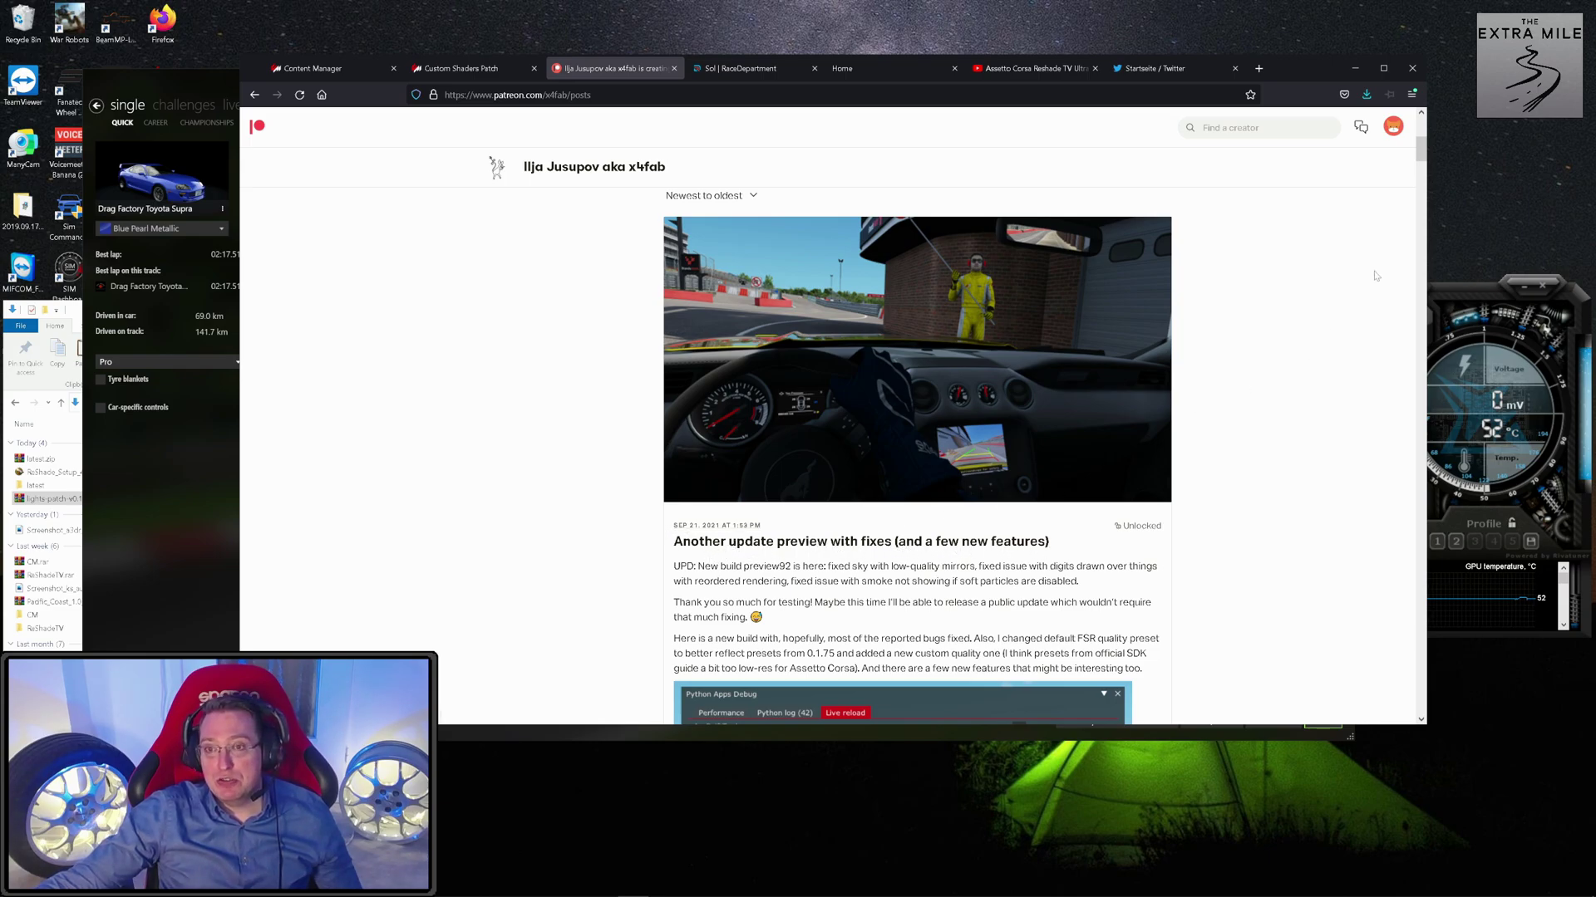
scroll(1421, 177, "down", 8)
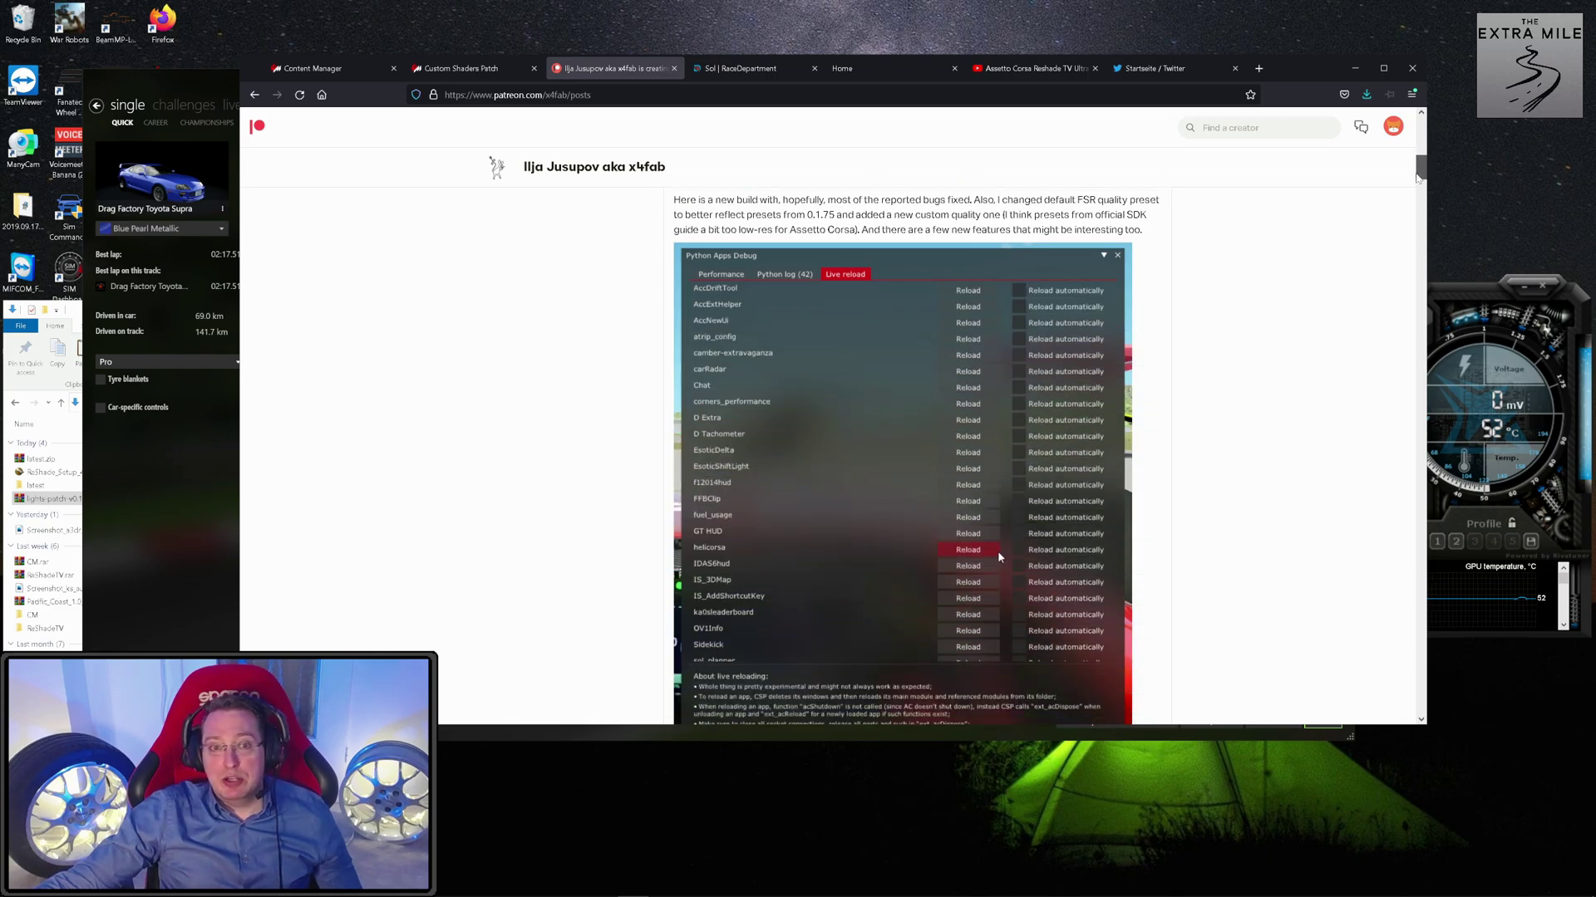
scroll(1413, 189, "down", 3)
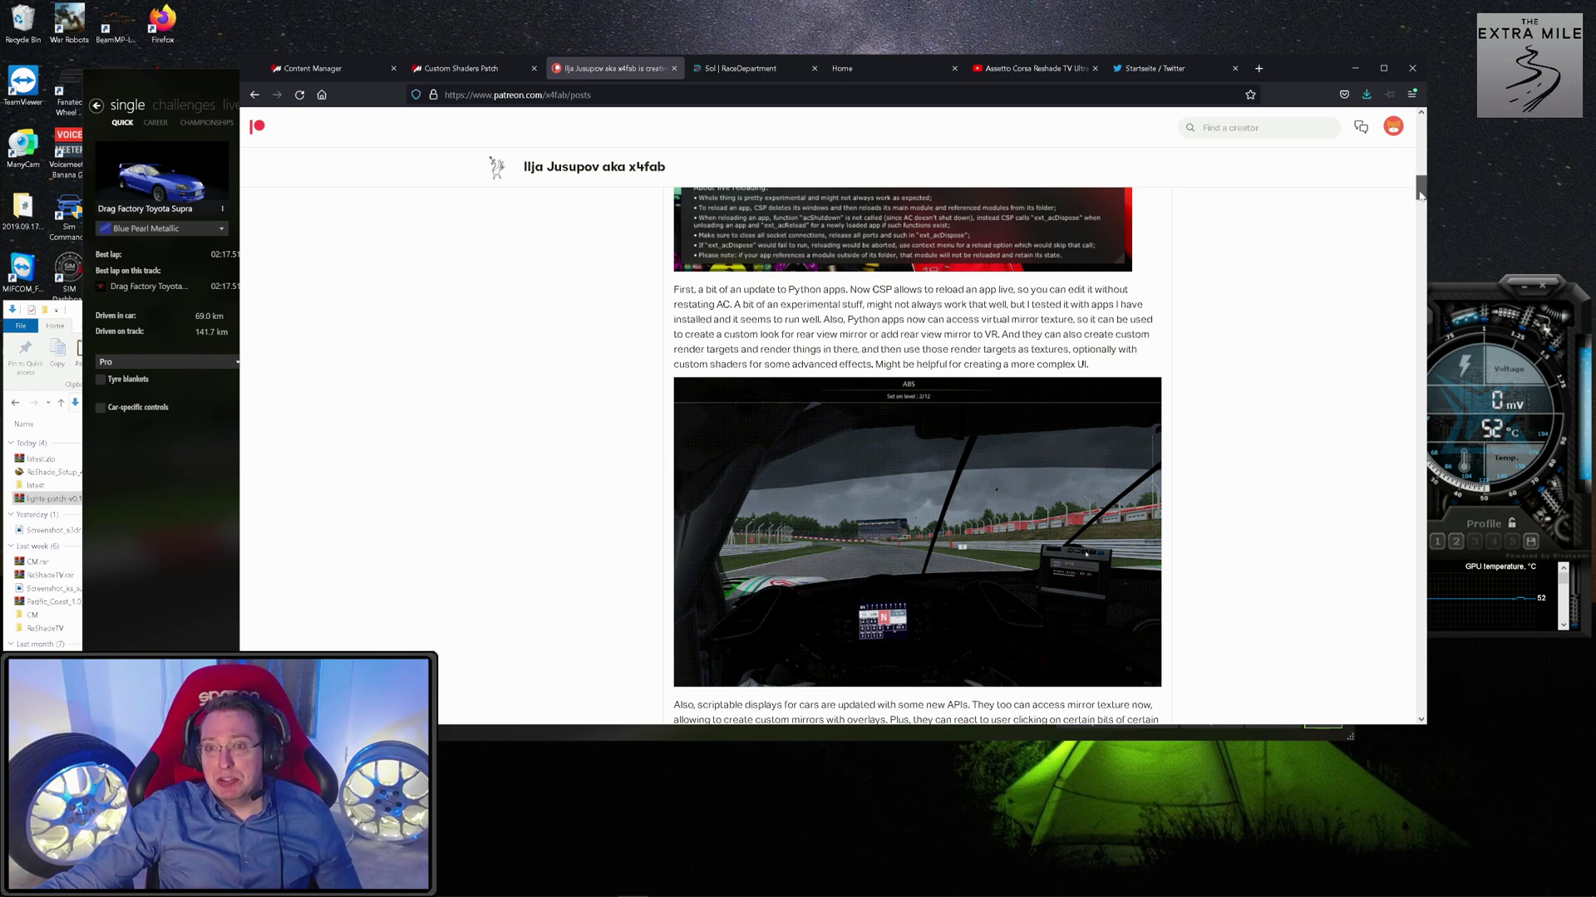
scroll(1419, 205, "down", 3)
scroll(1419, 206, "down", 2)
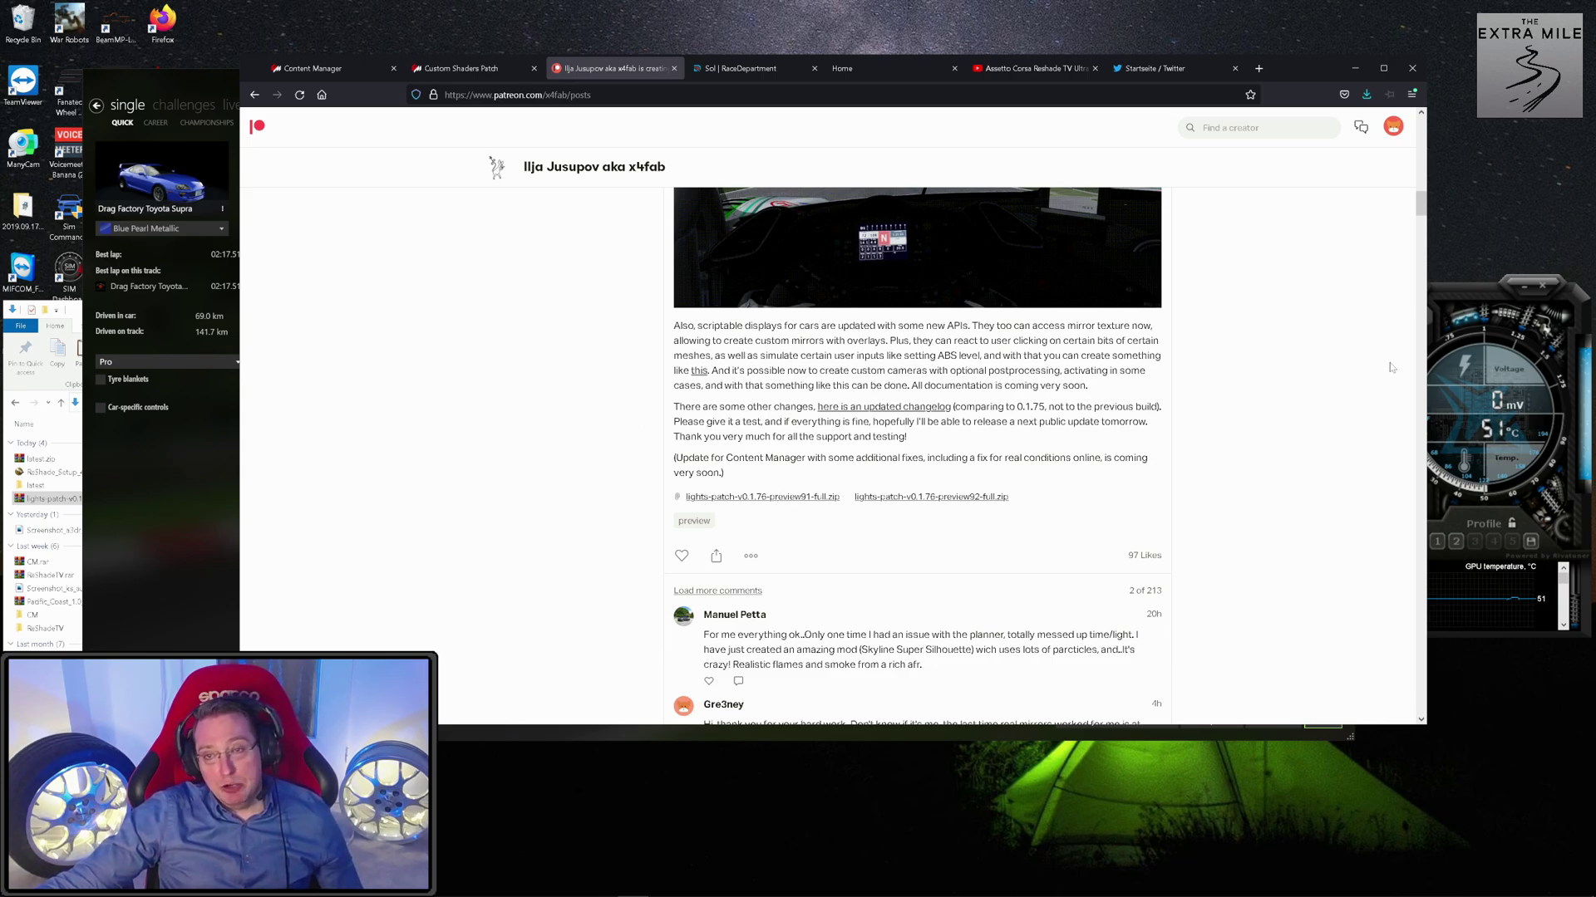
left_click_drag(1420, 204, 1407, 122)
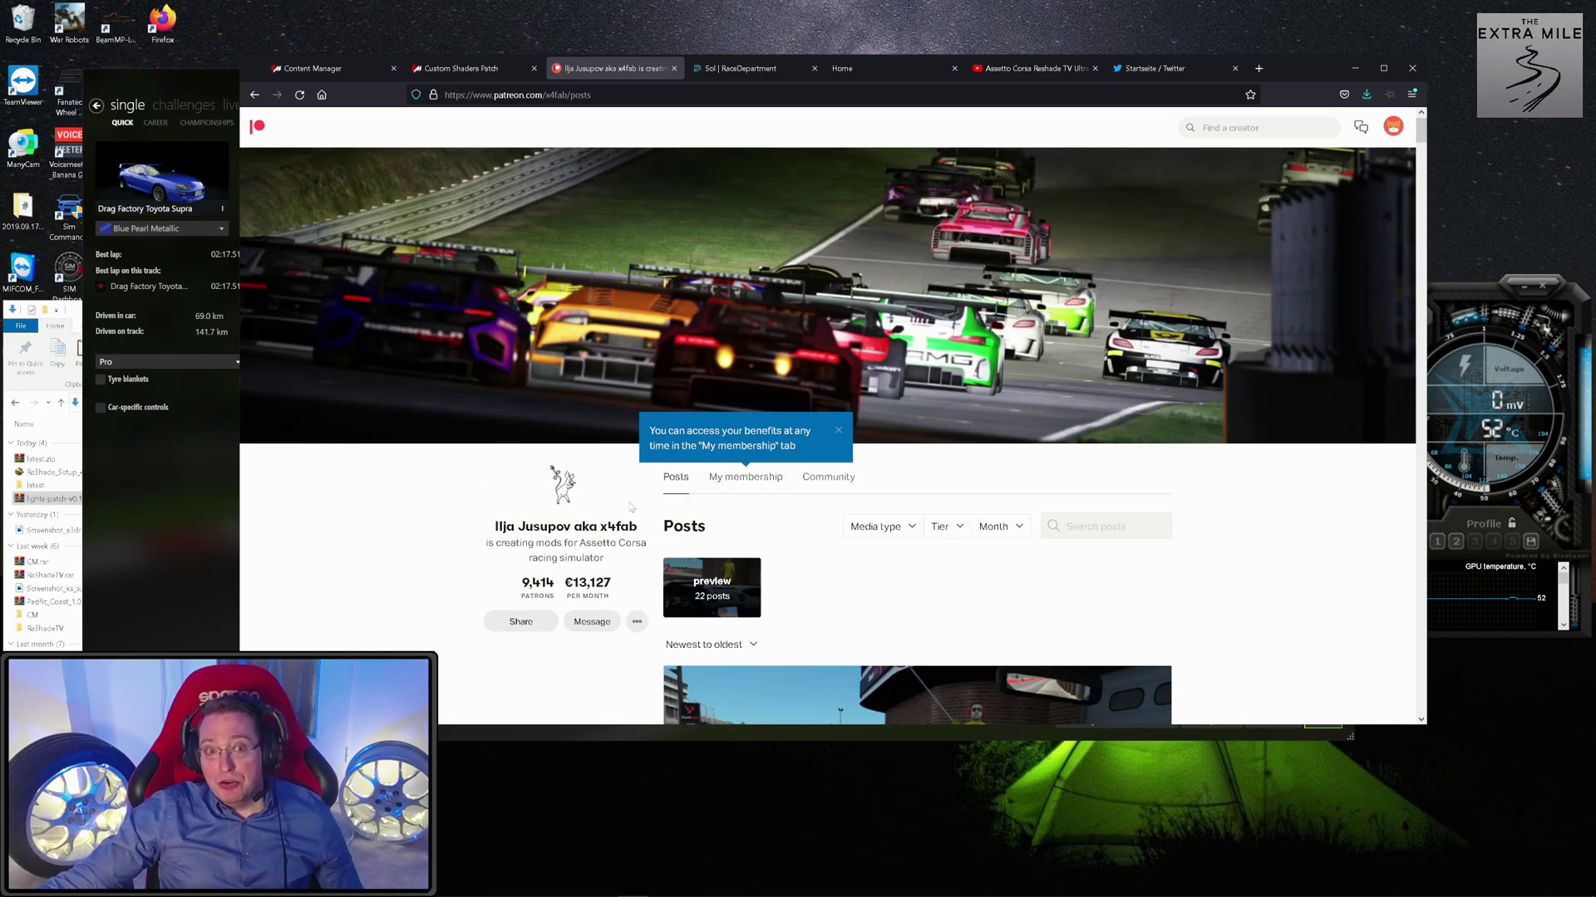
Move the Content Manager window lower to uncover the browser tabs, and switch to the Sol 2.1.3 page on RaceDepartment in Firefox.
left_click(121, 540)
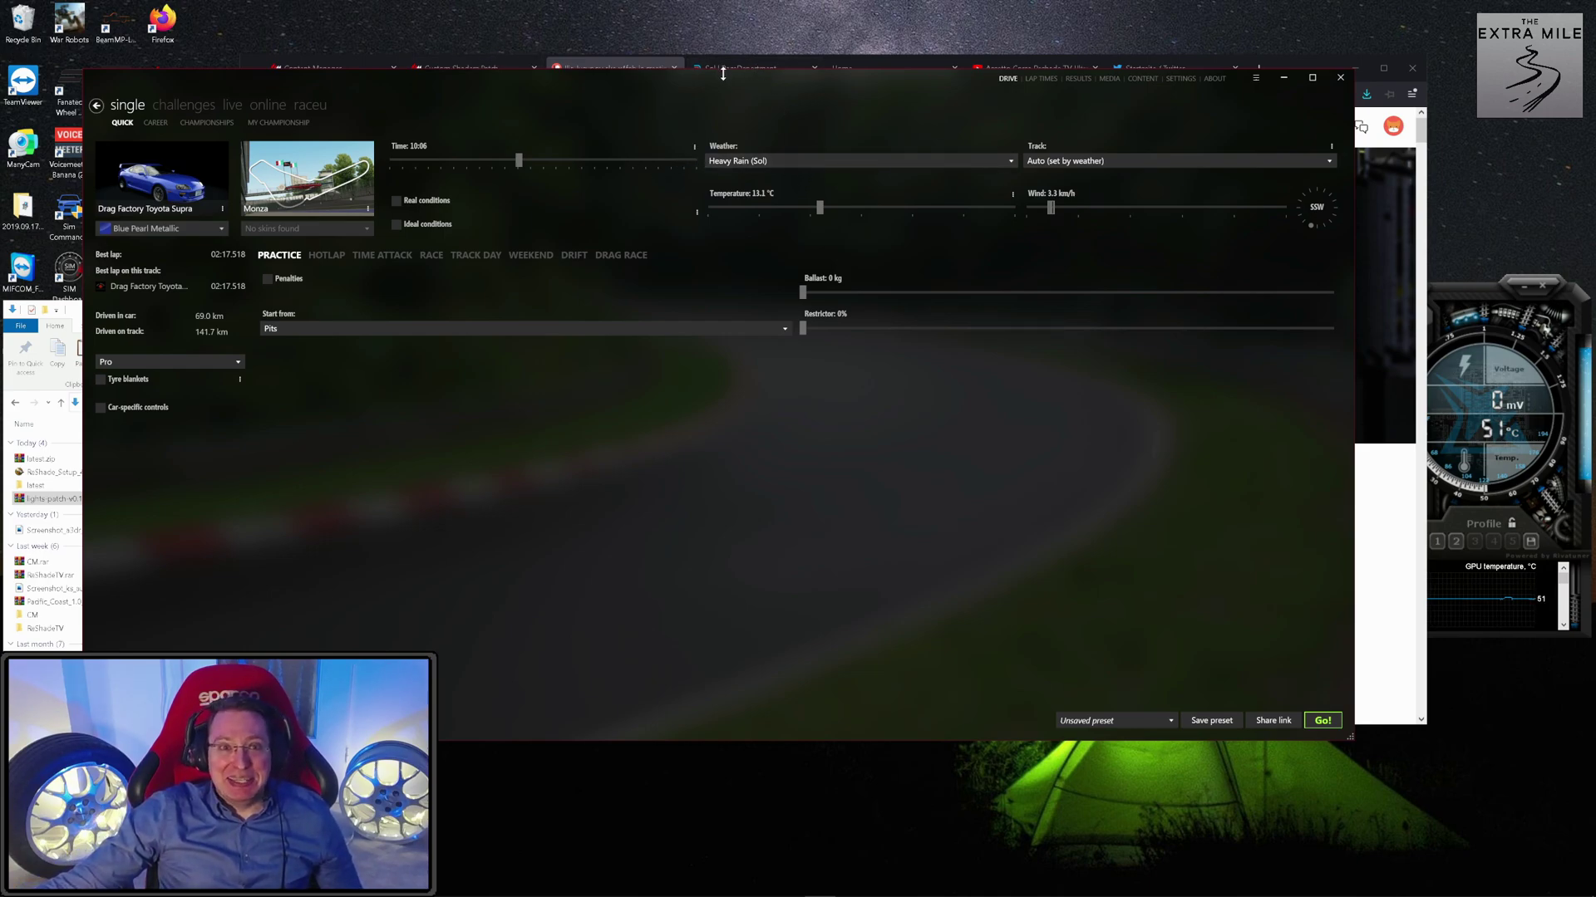
left_click(640, 68)
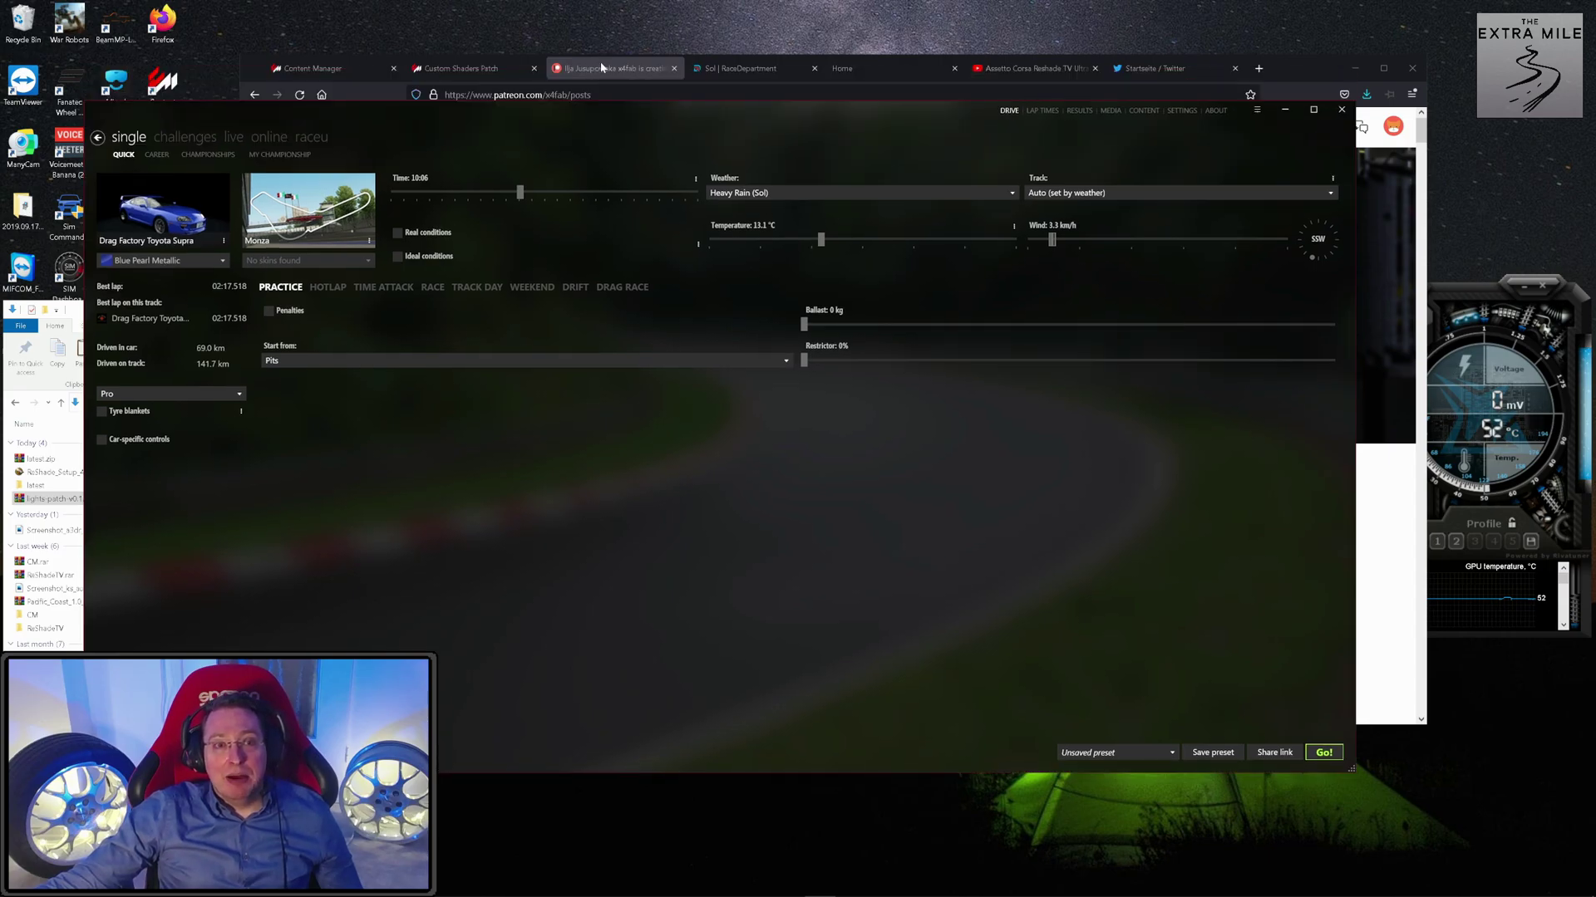
left_click(603, 68)
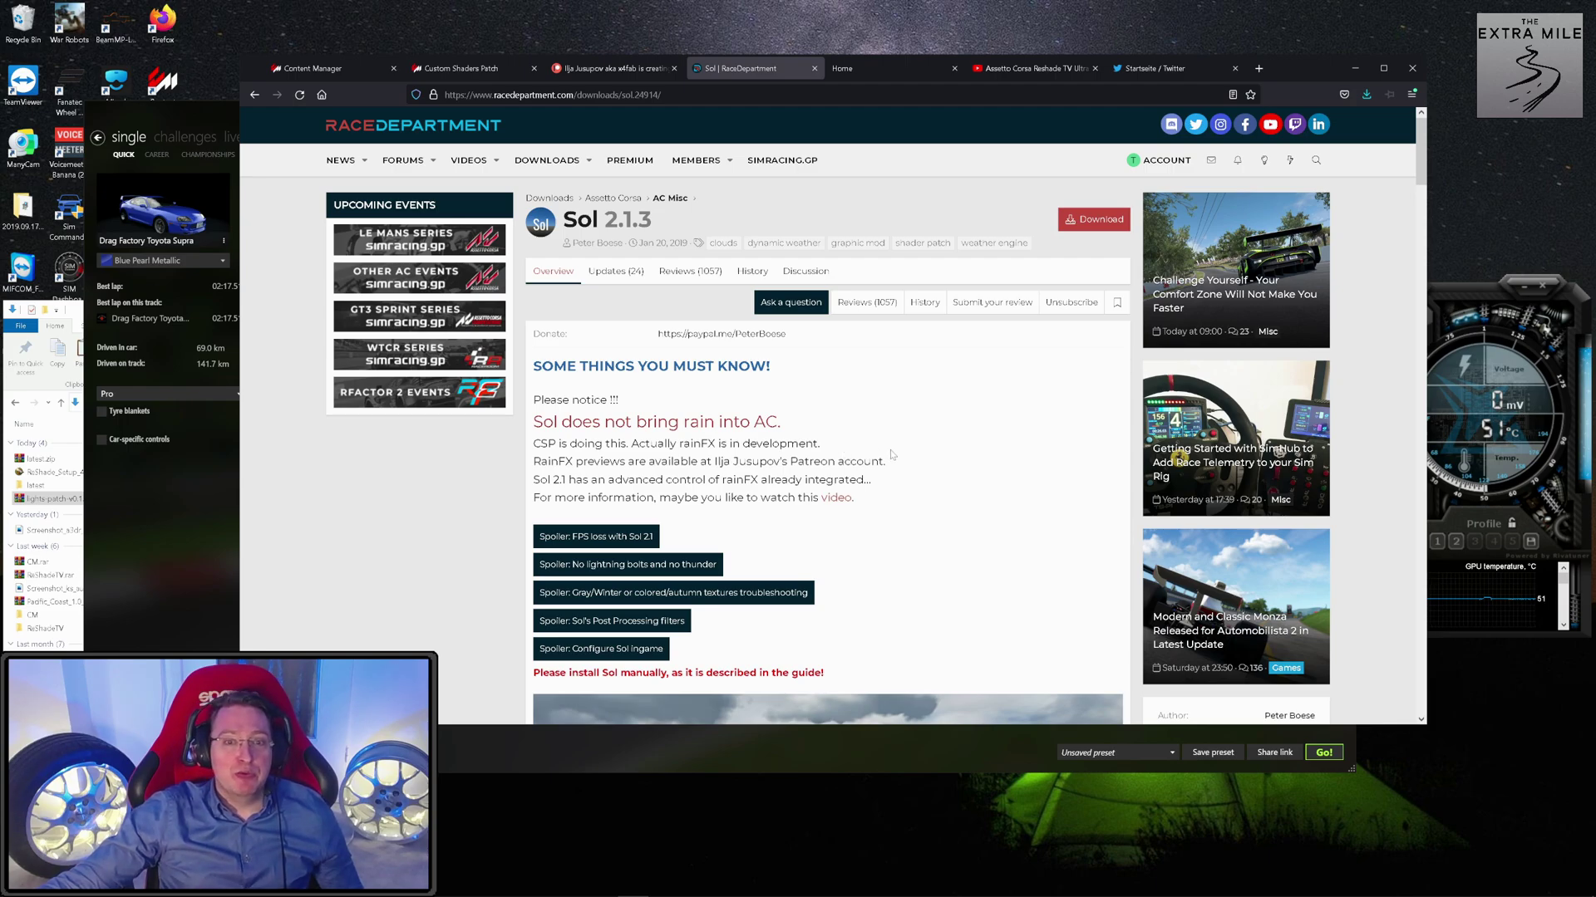
left_click(588, 72)
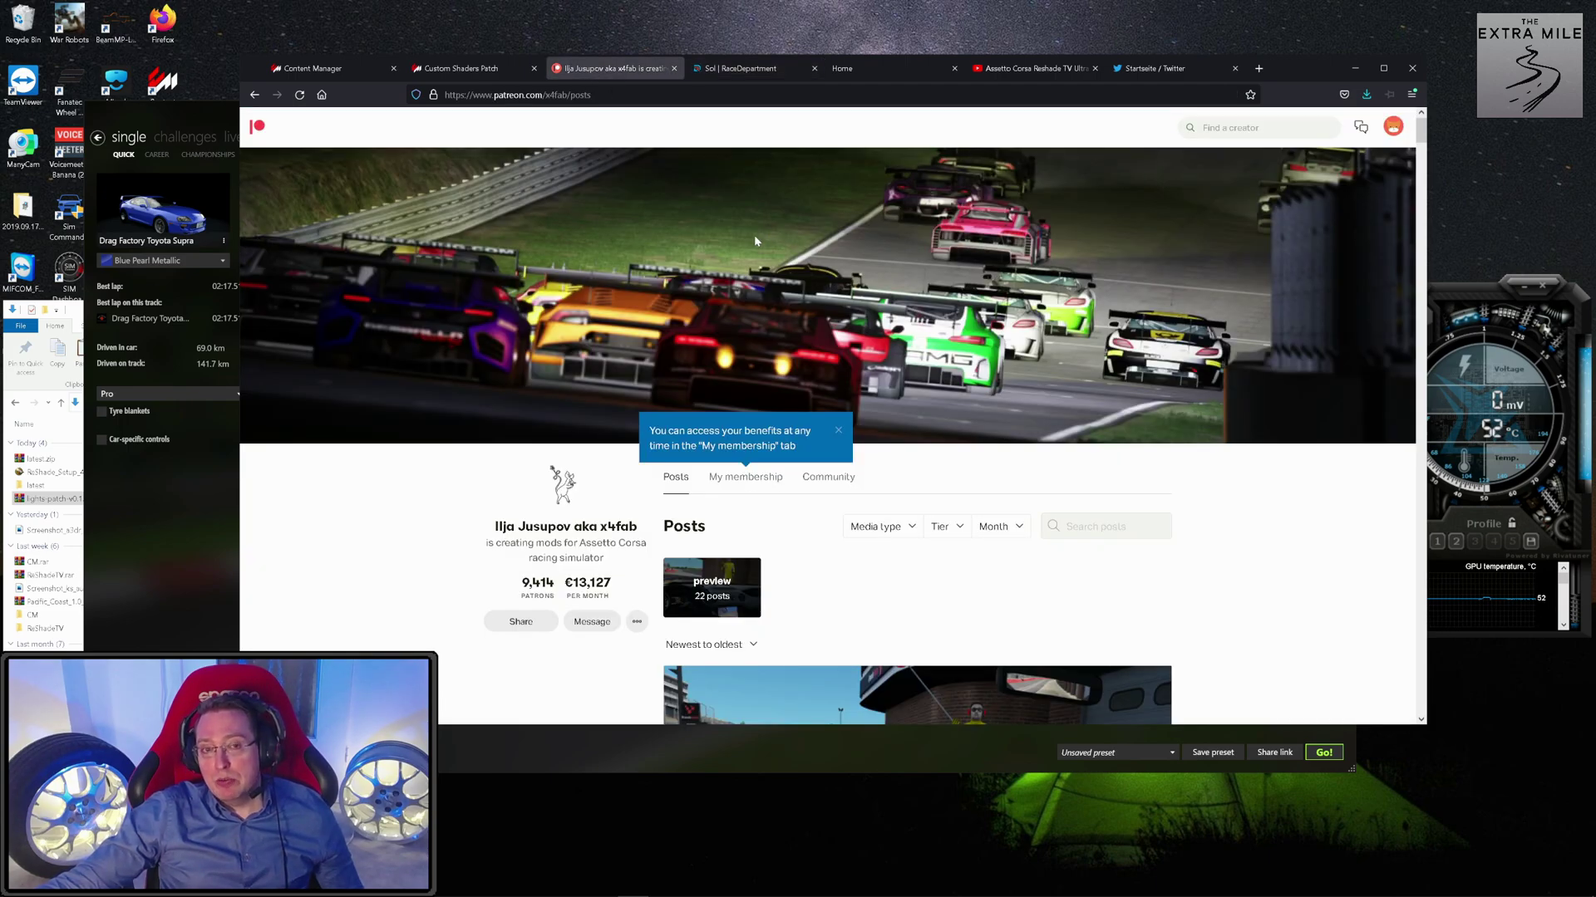
left_click(739, 67)
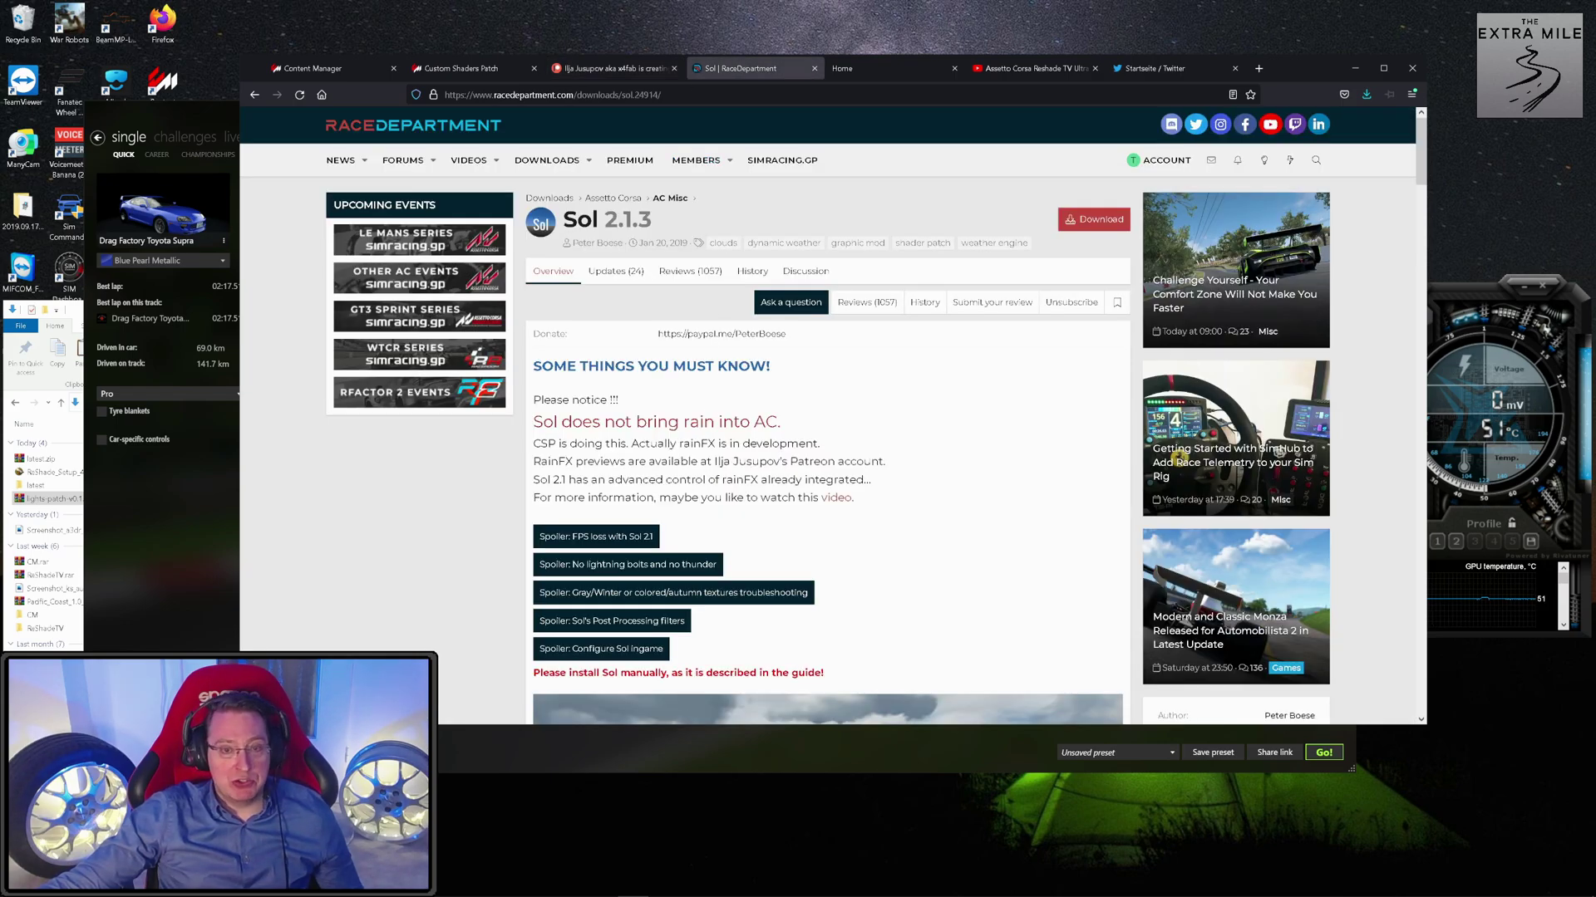
Download Sol 2.1.3 from RaceDepartment and save the zip file.
left_click(1069, 218)
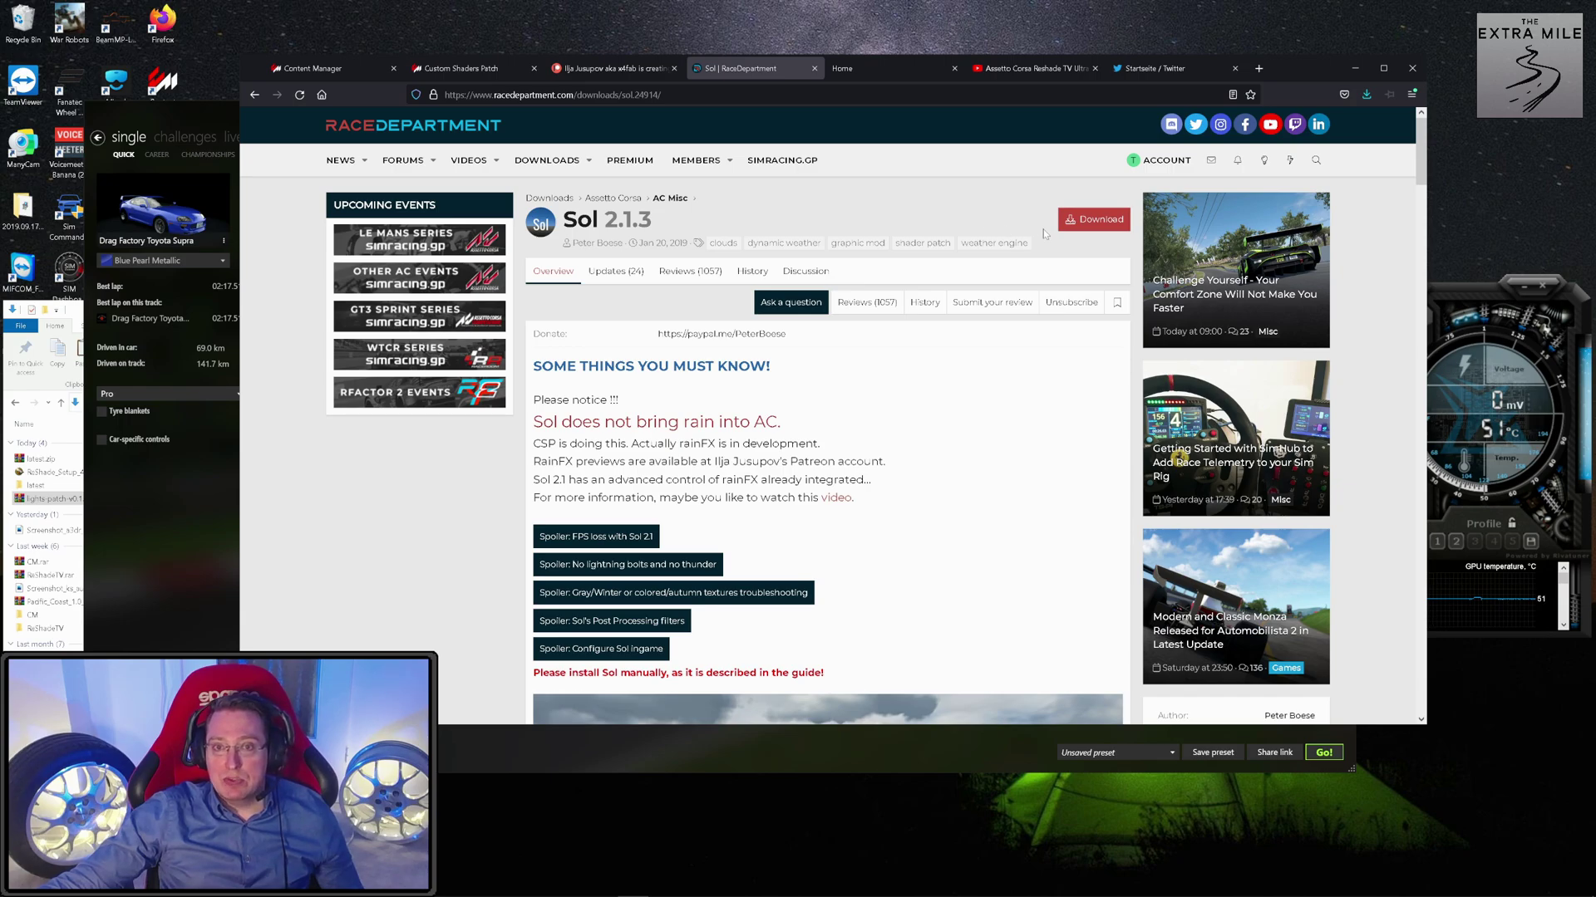
left_click(1103, 220)
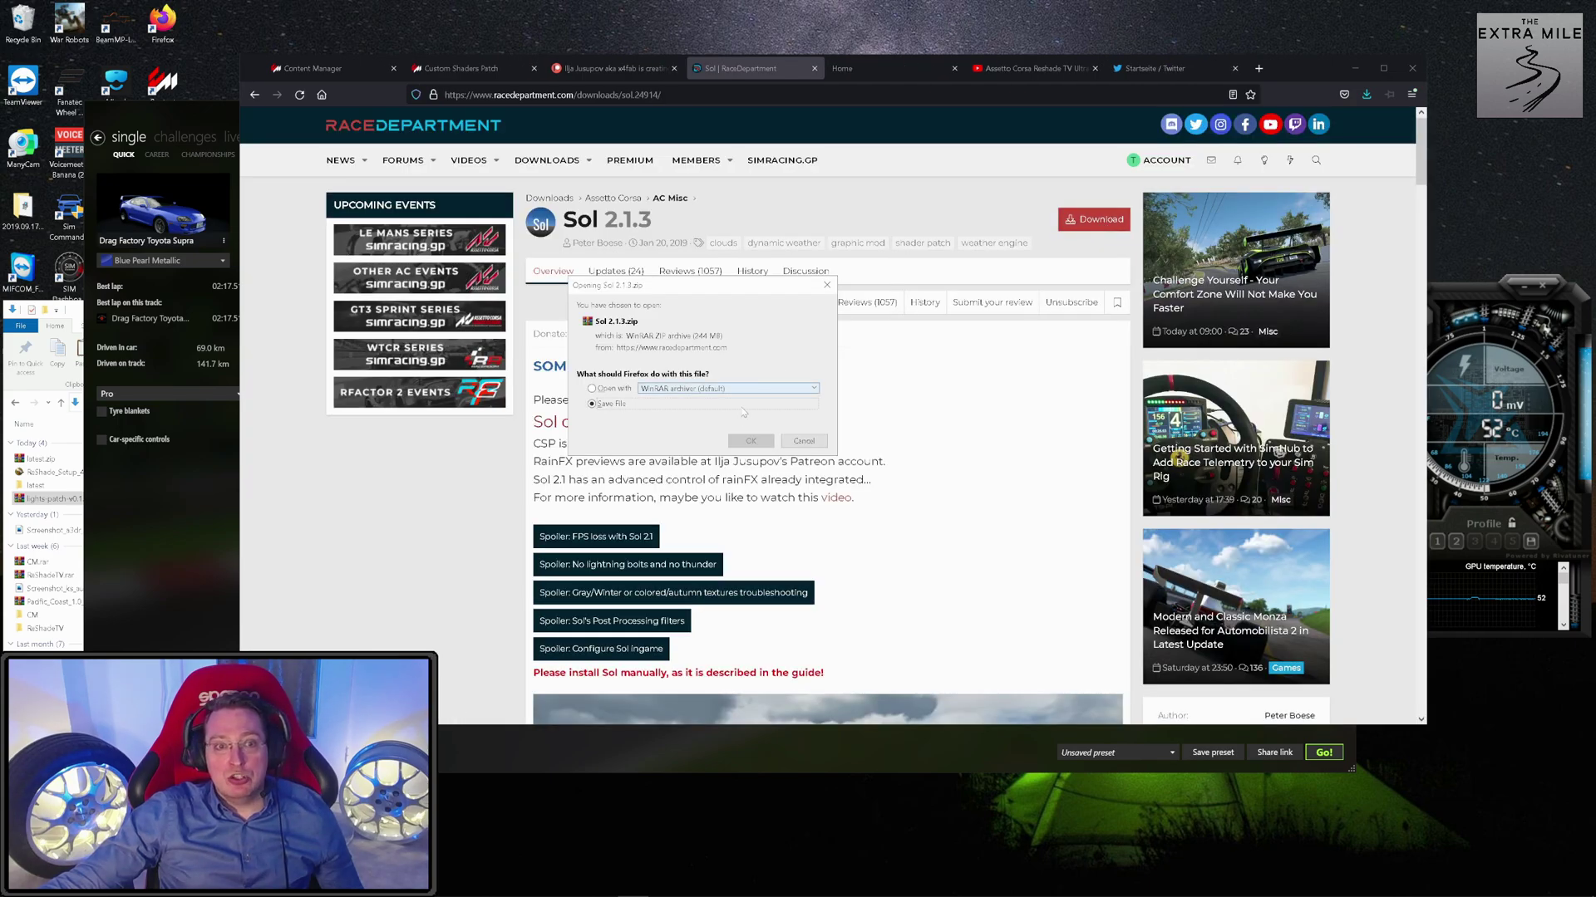
left_click(743, 448)
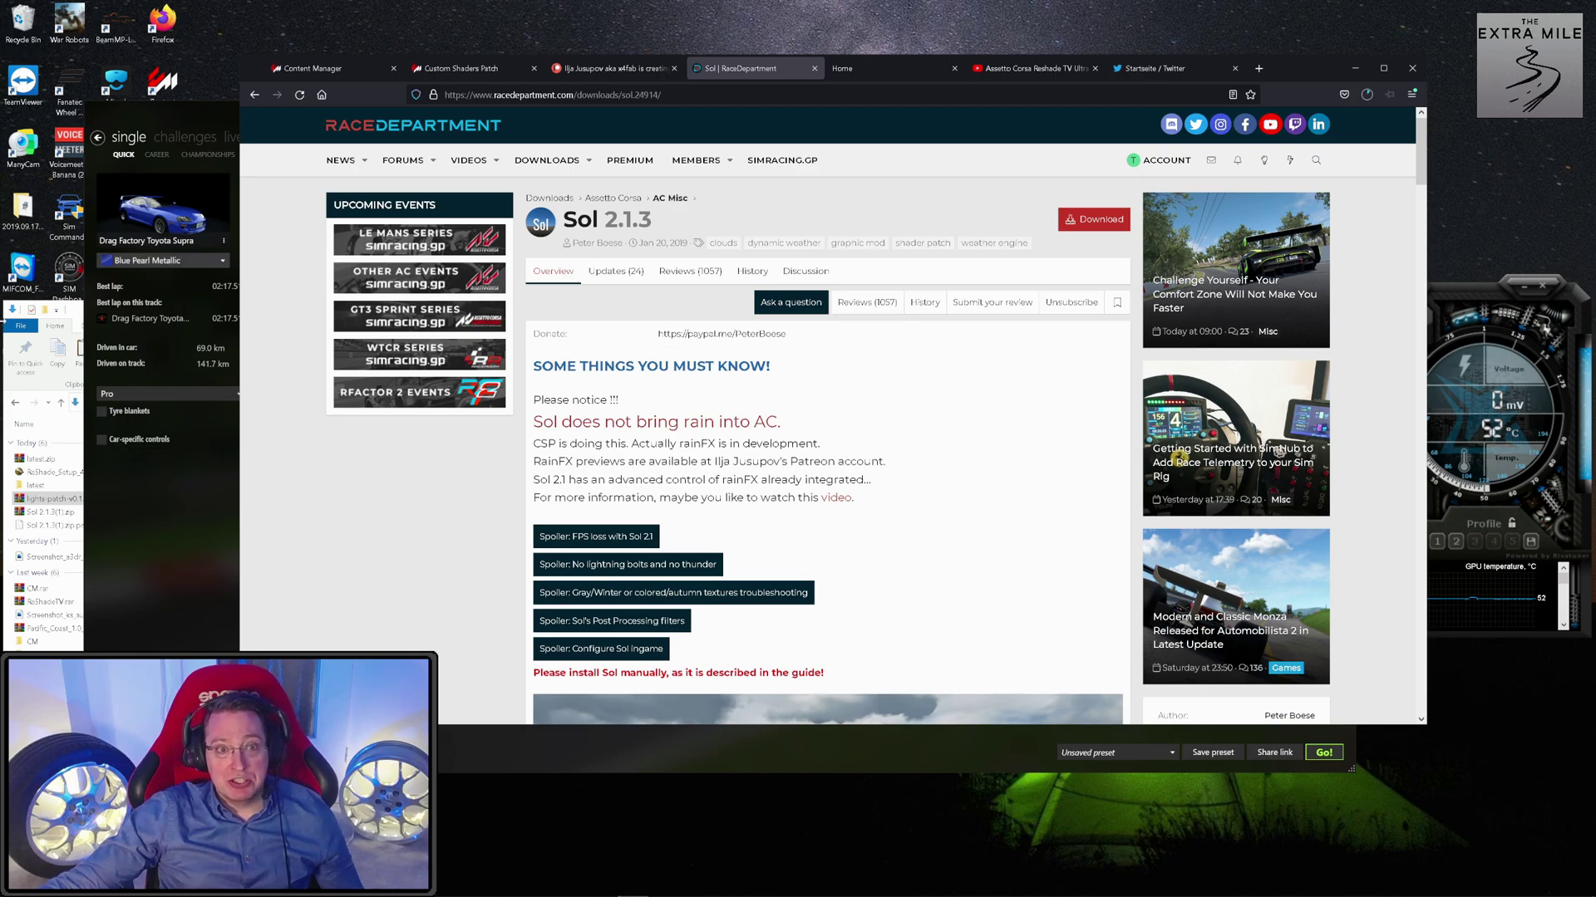
Bring Sol 2.1.3.zip from the Downloads folder into Content Manager and install it as an update of the existing mod.
left_click(76, 319)
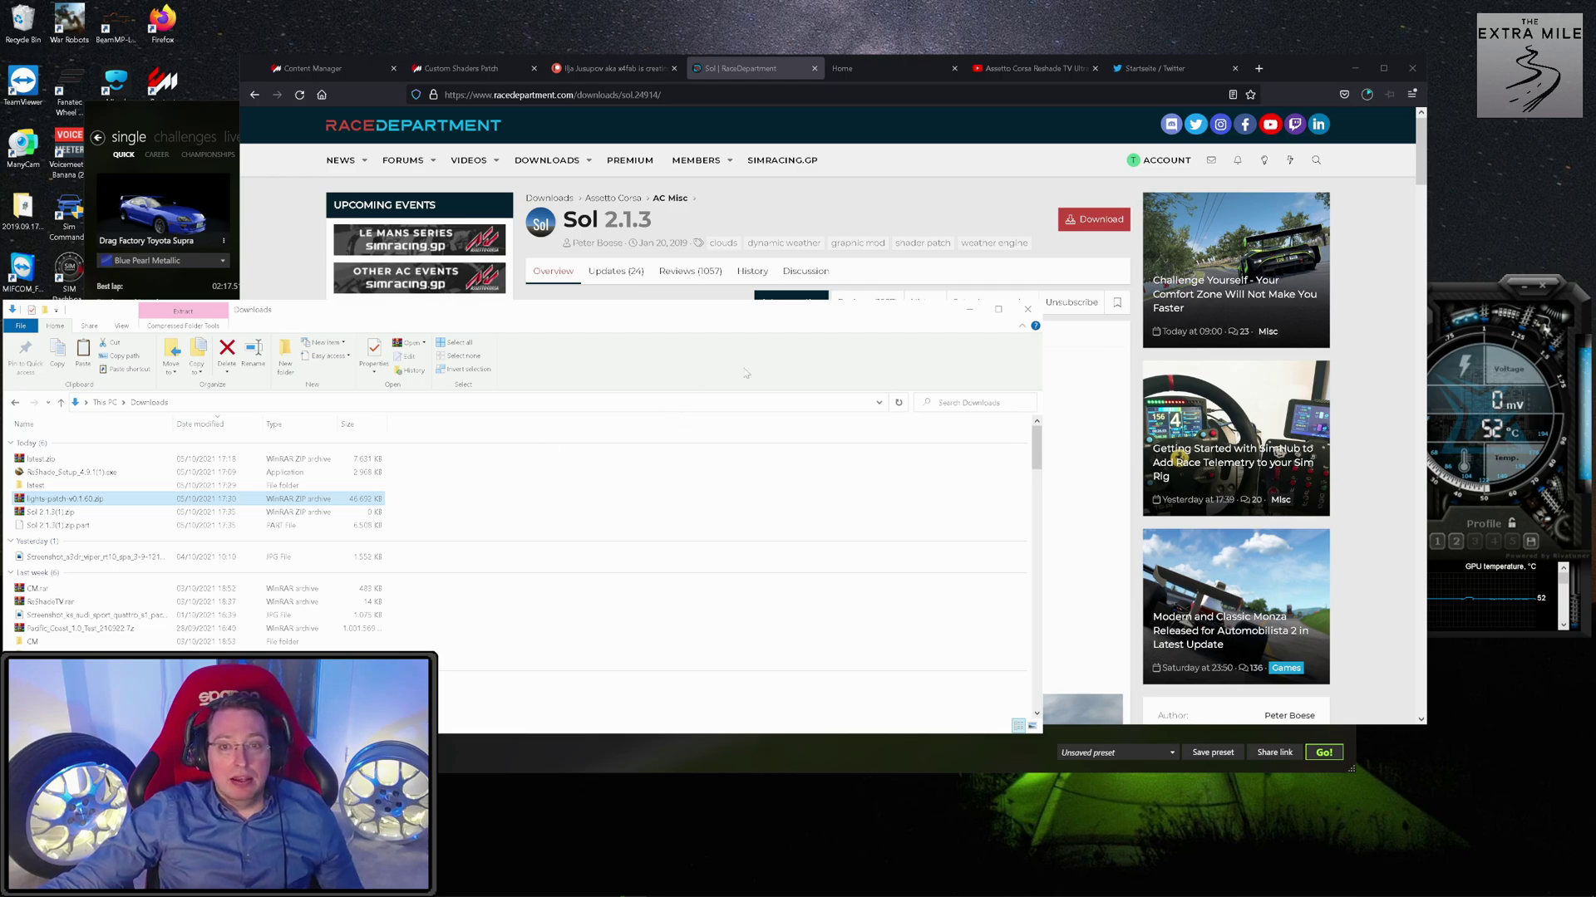
left_click_drag(1037, 449, 993, 603)
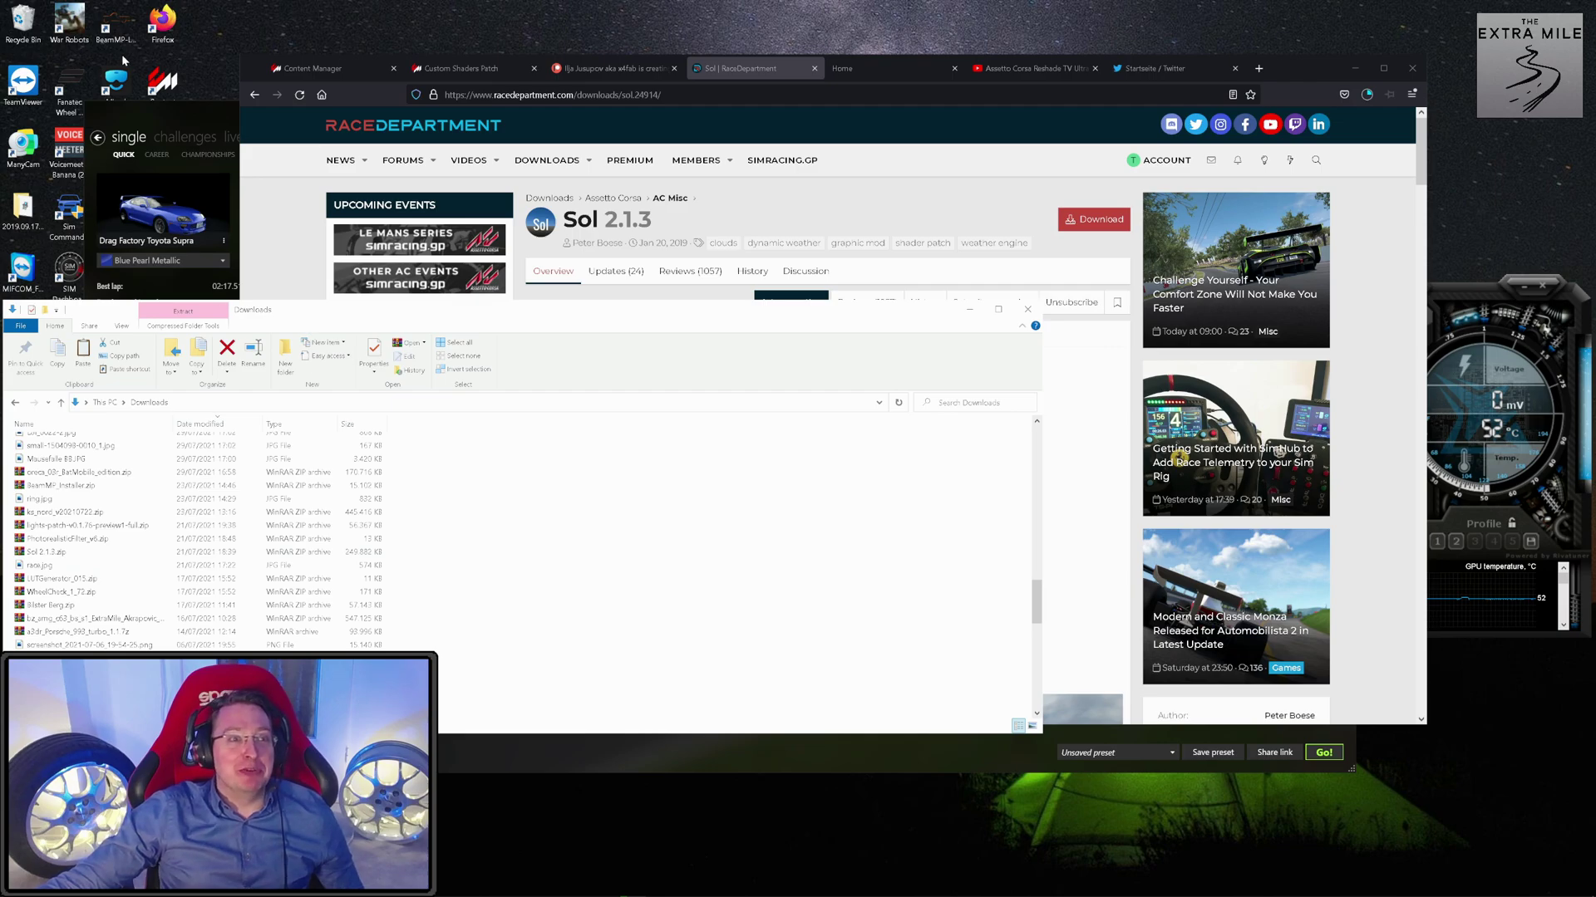
left_click(161, 117)
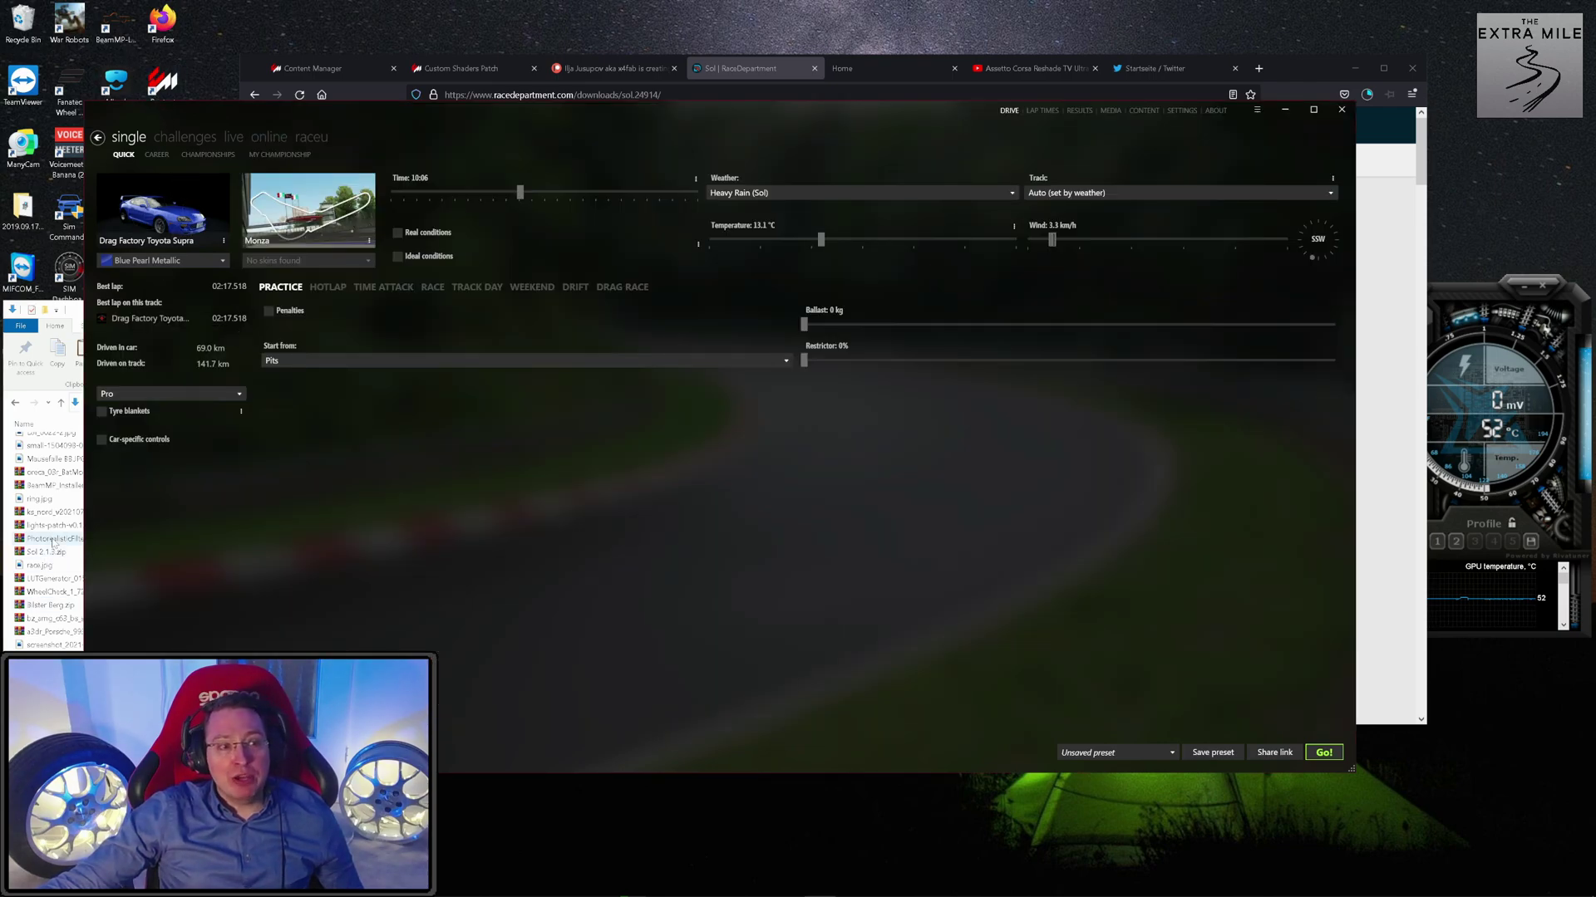
left_click_drag(42, 553, 1132, 158)
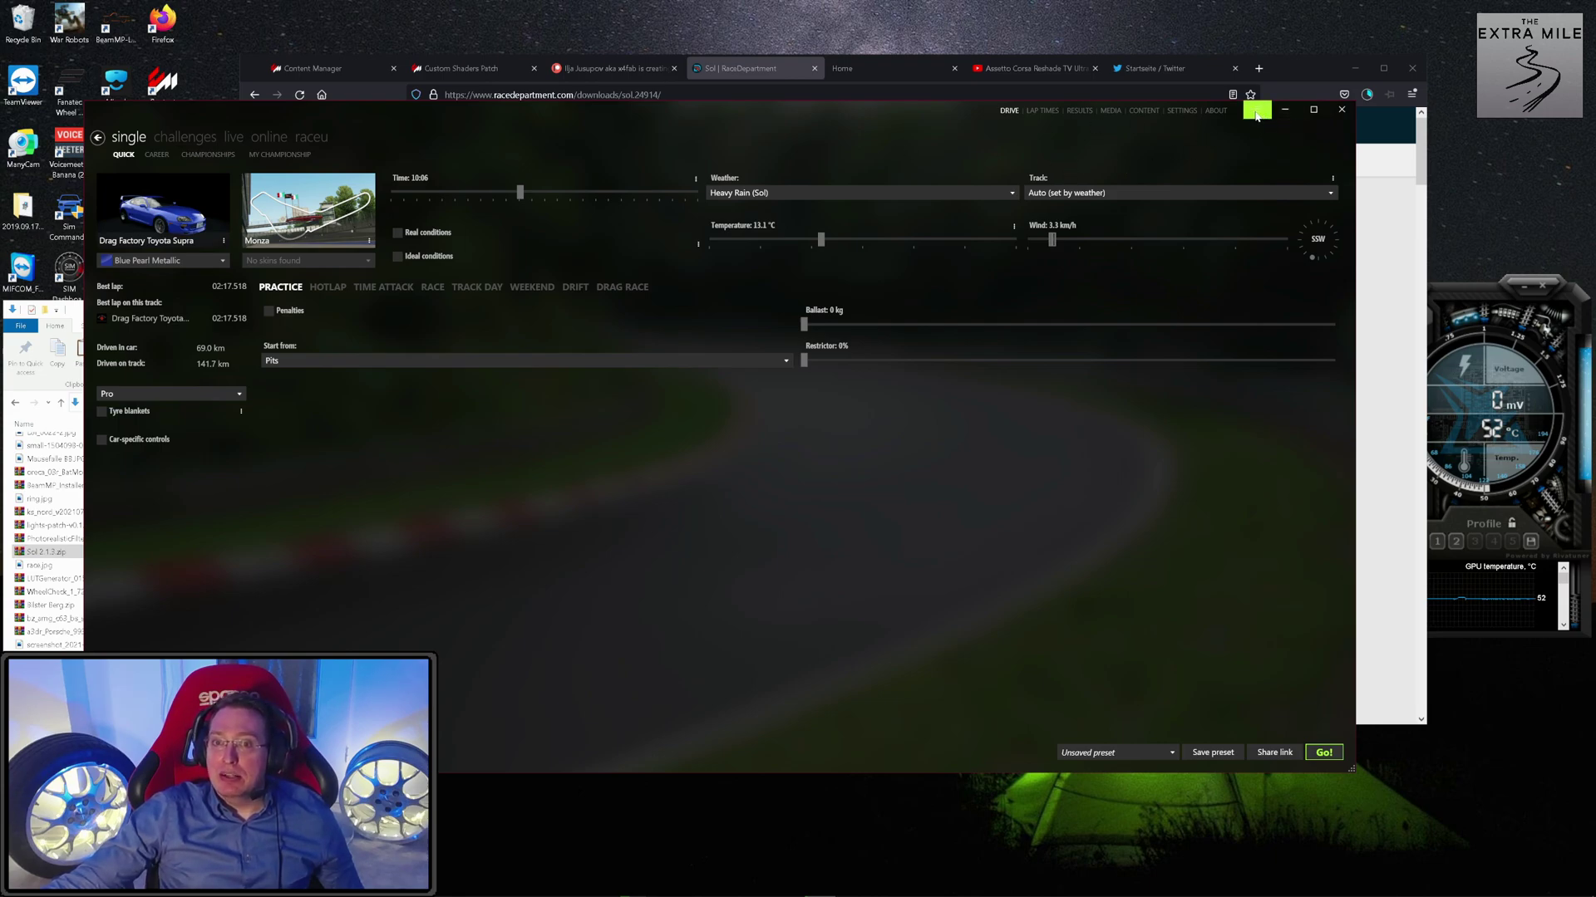
left_click(1257, 113)
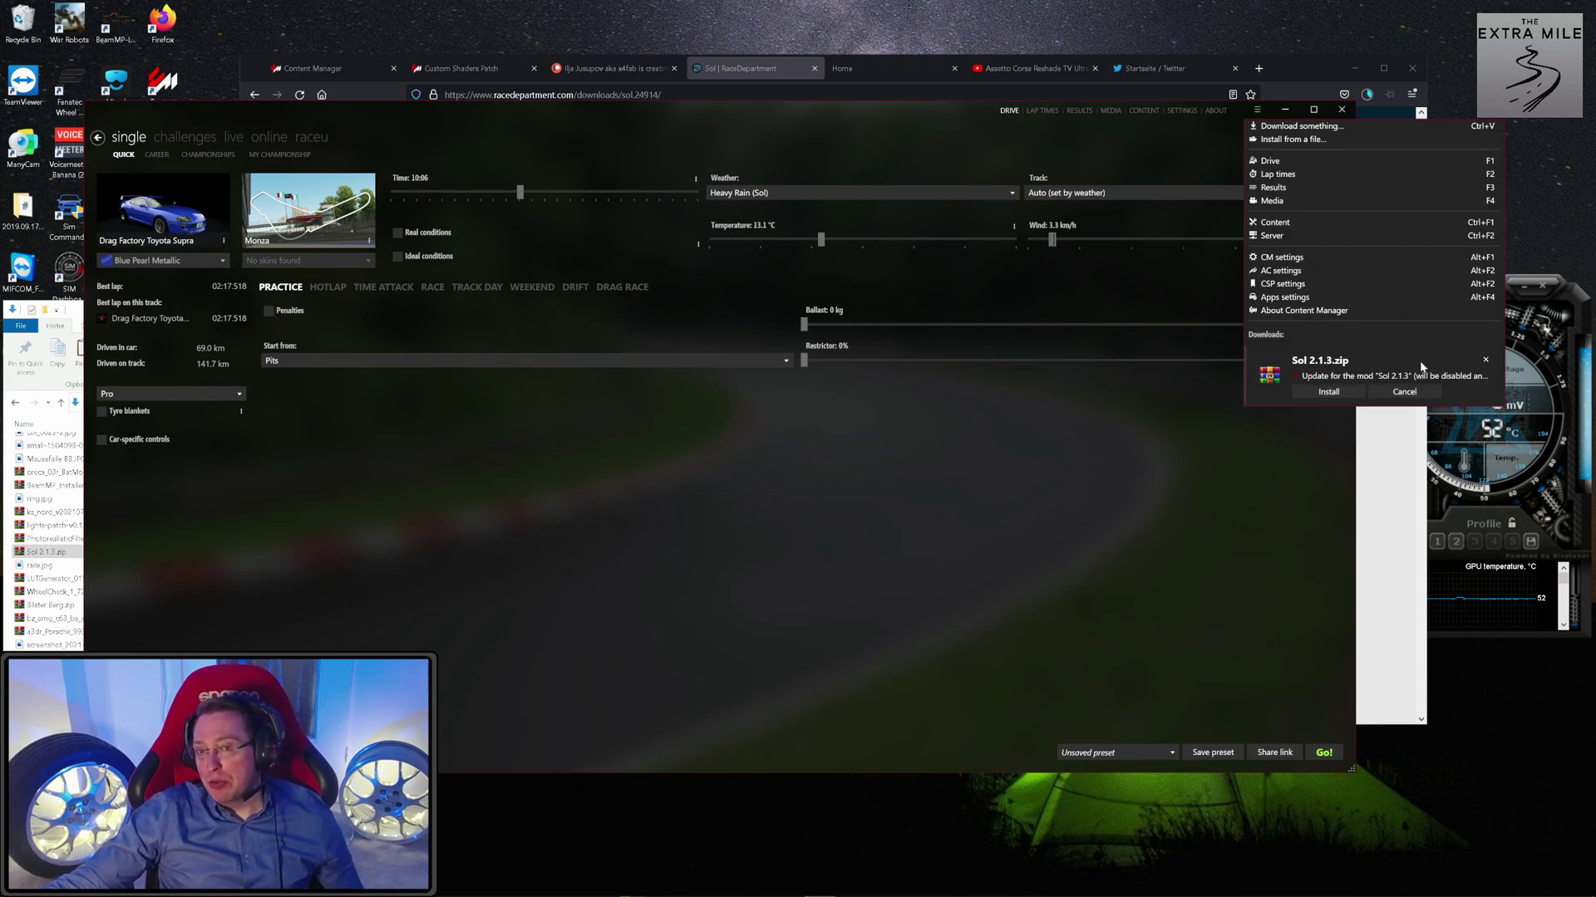
left_click(1365, 389)
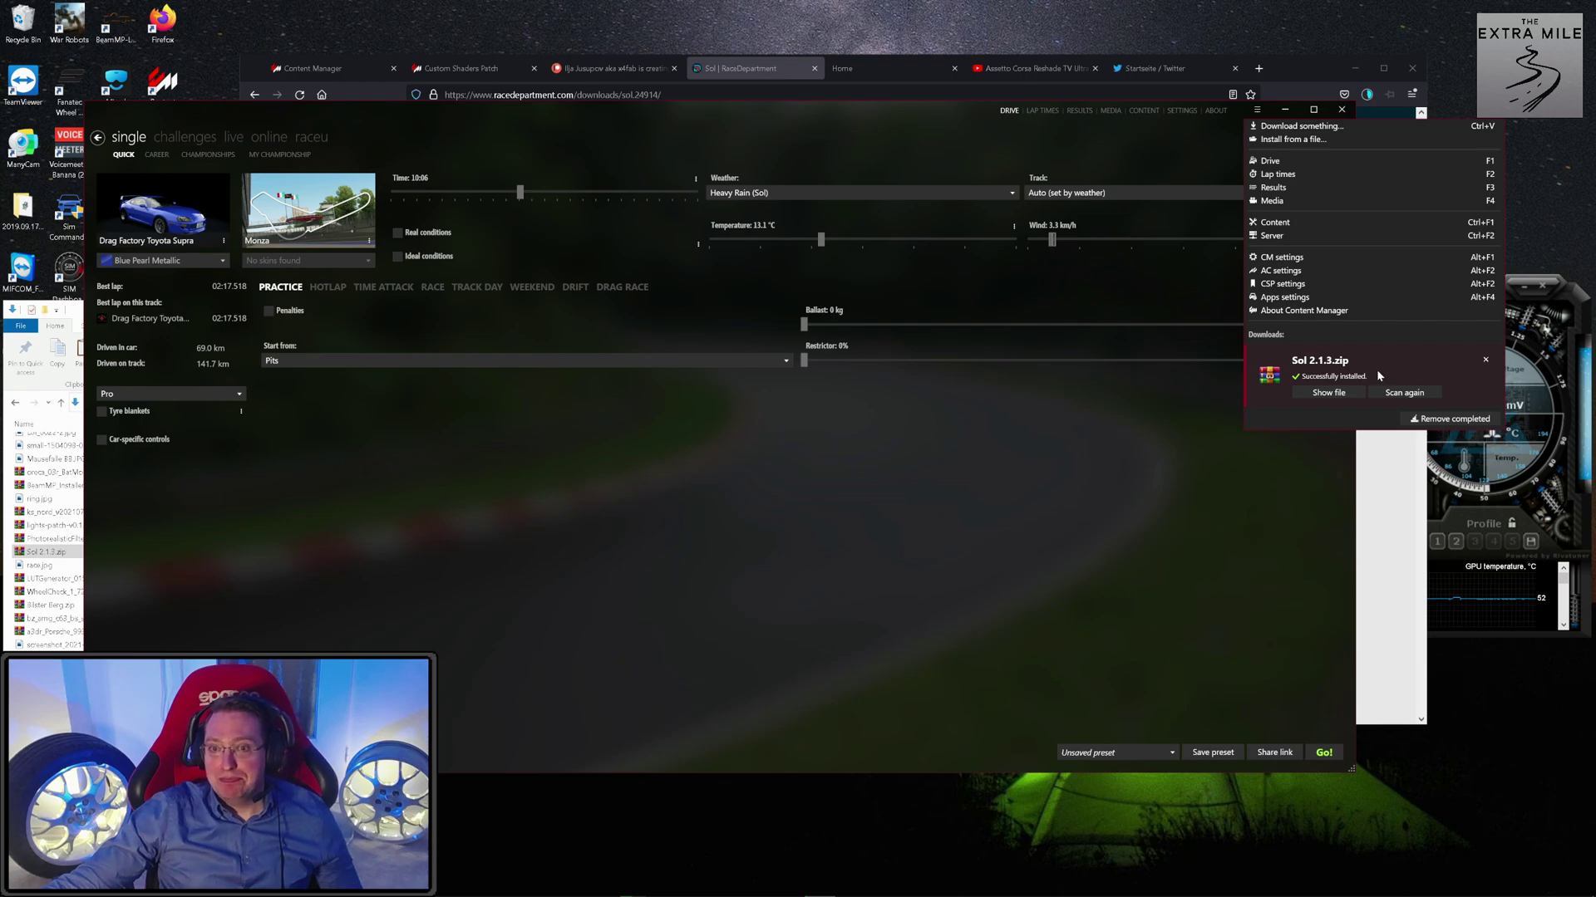
Show the Sol zip file in its folder, and return to Content Manager to view the Assetto Corsa video settings.
left_click(1328, 393)
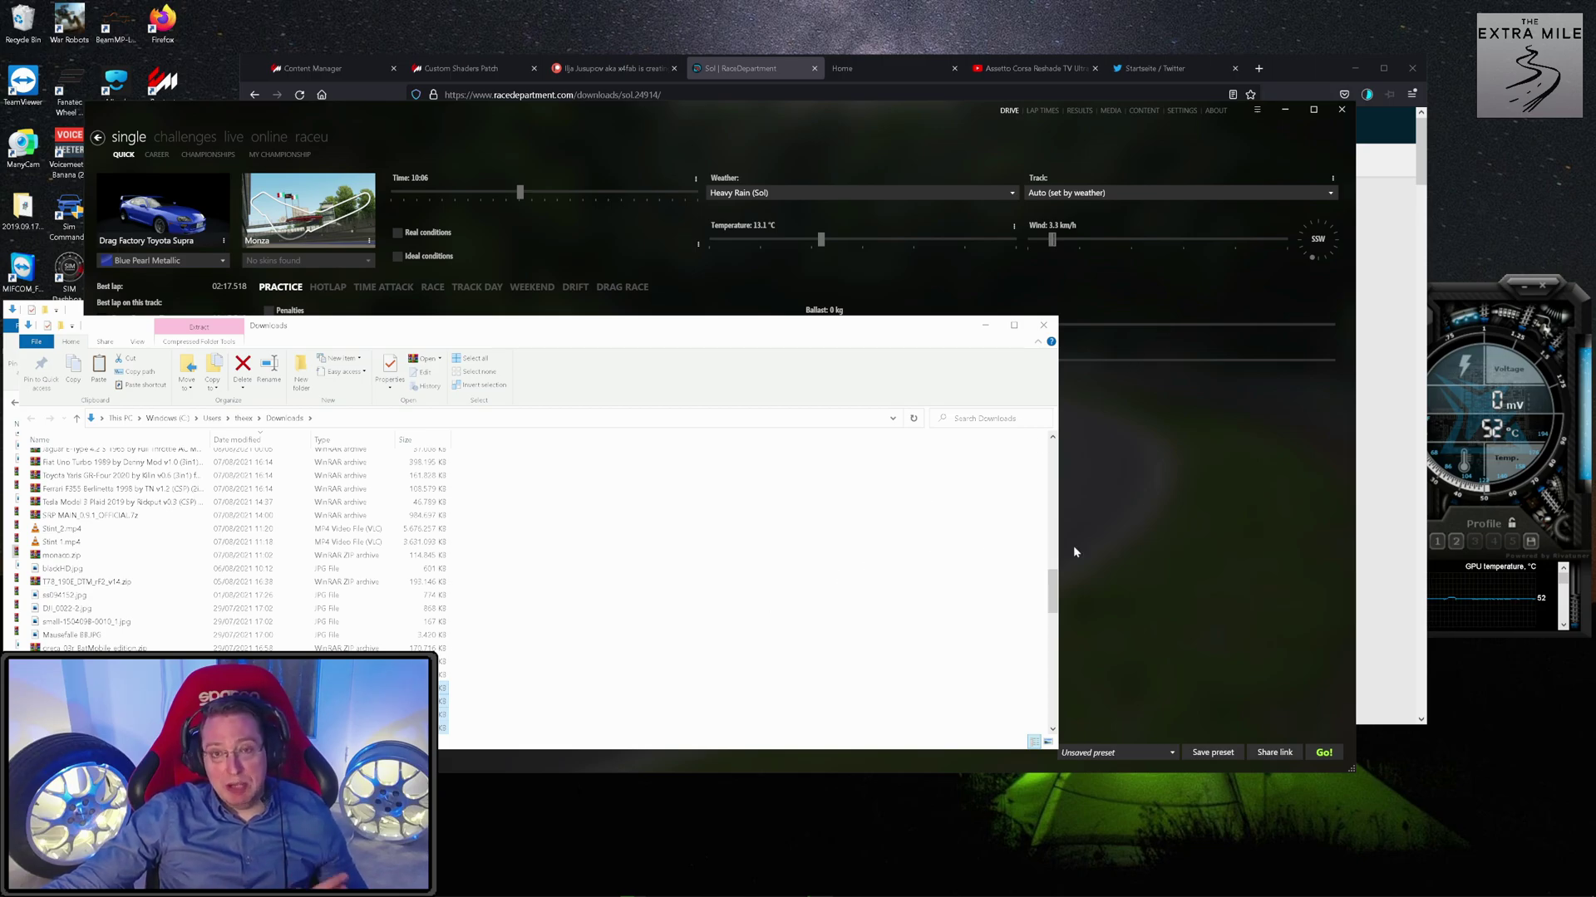
left_click(1180, 555)
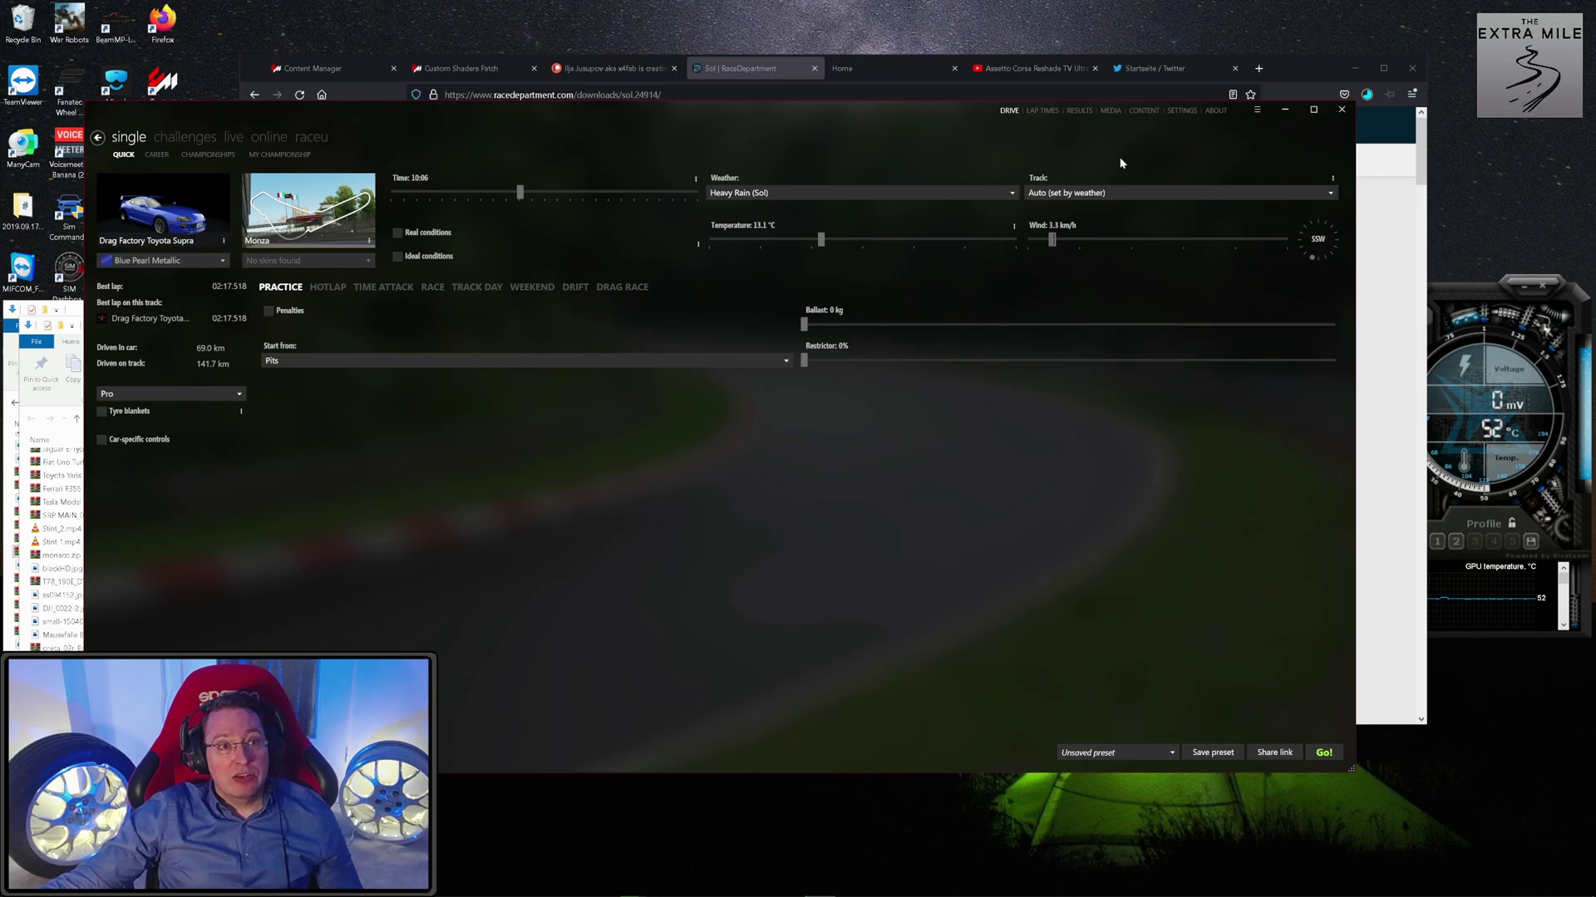
left_click(1181, 111)
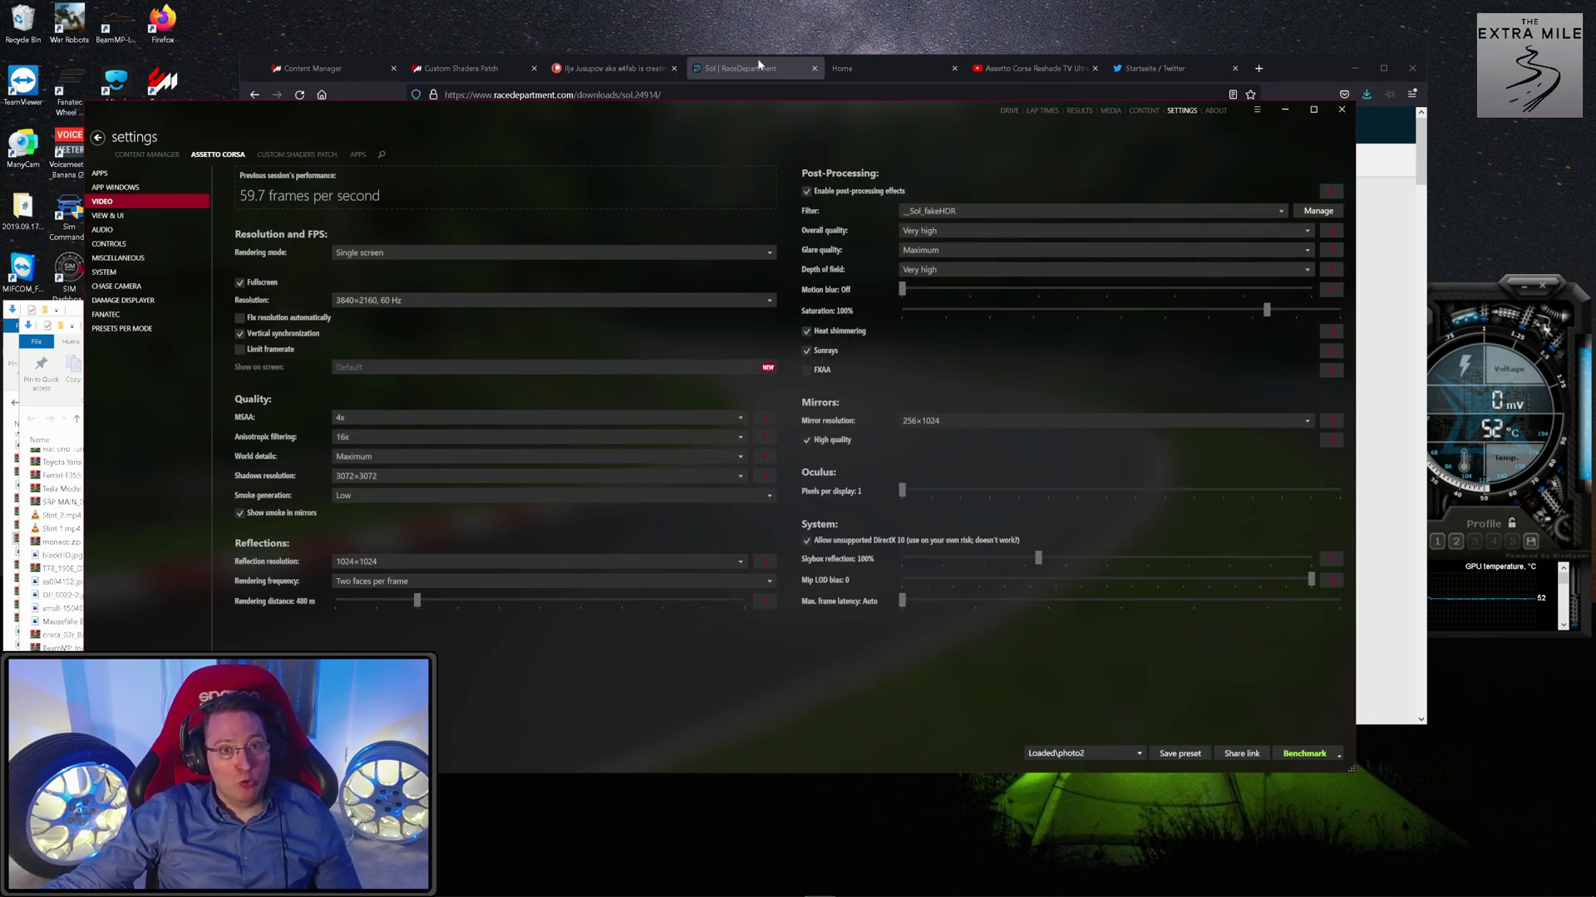
Switch to the ReShade home page in Firefox, download ReShade 4.9.1 and save the setup file.
left_click(759, 67)
left_click(860, 66)
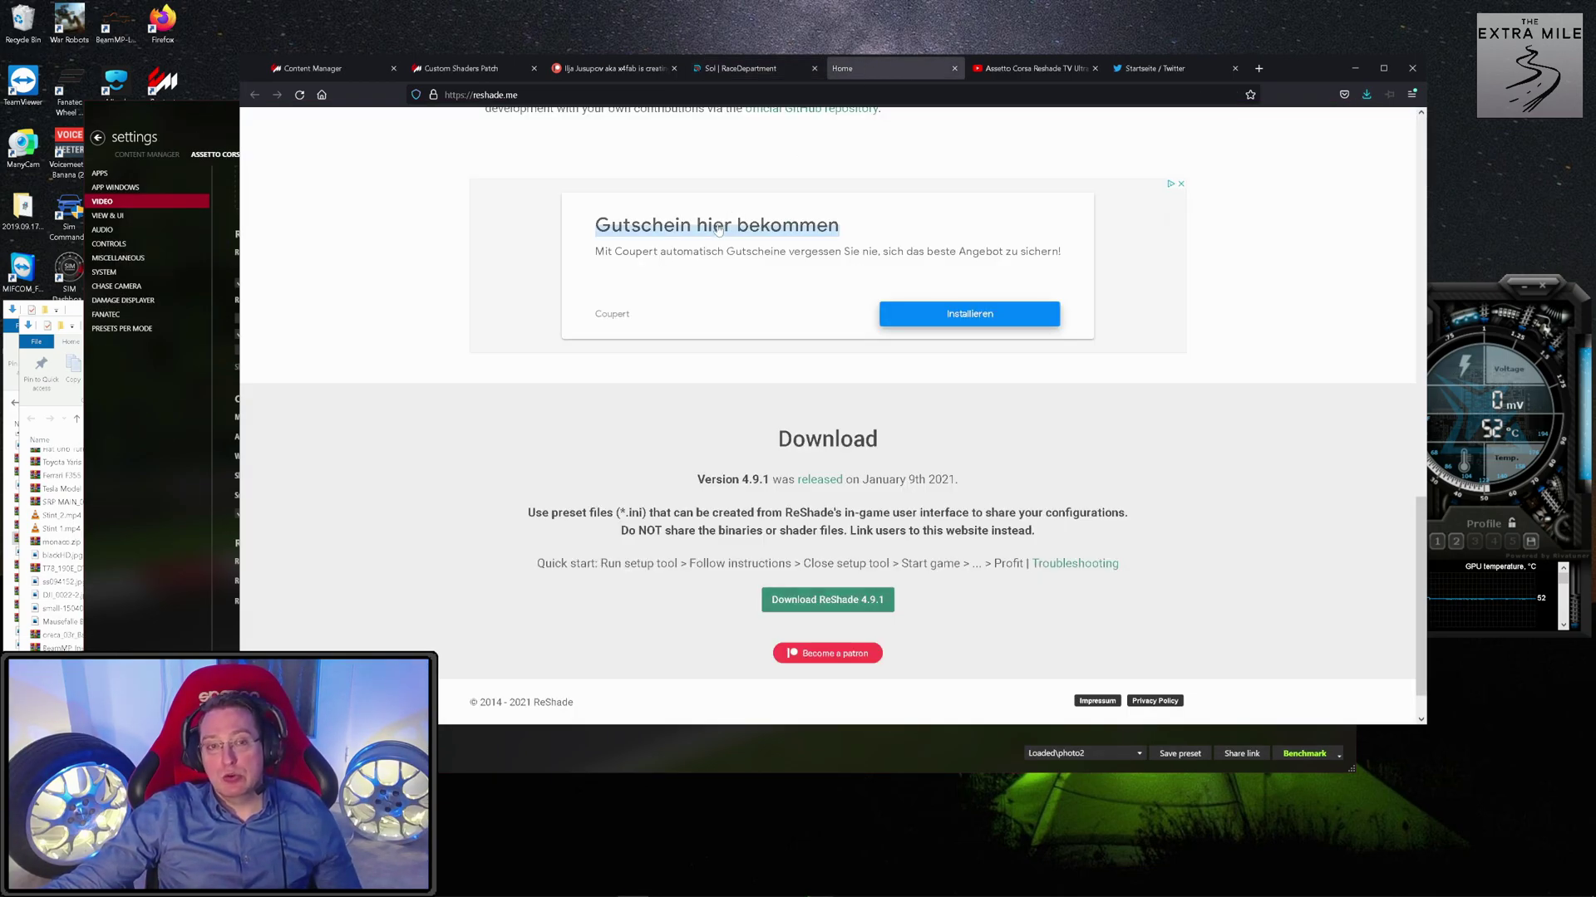
scroll(1418, 570, "up", 3)
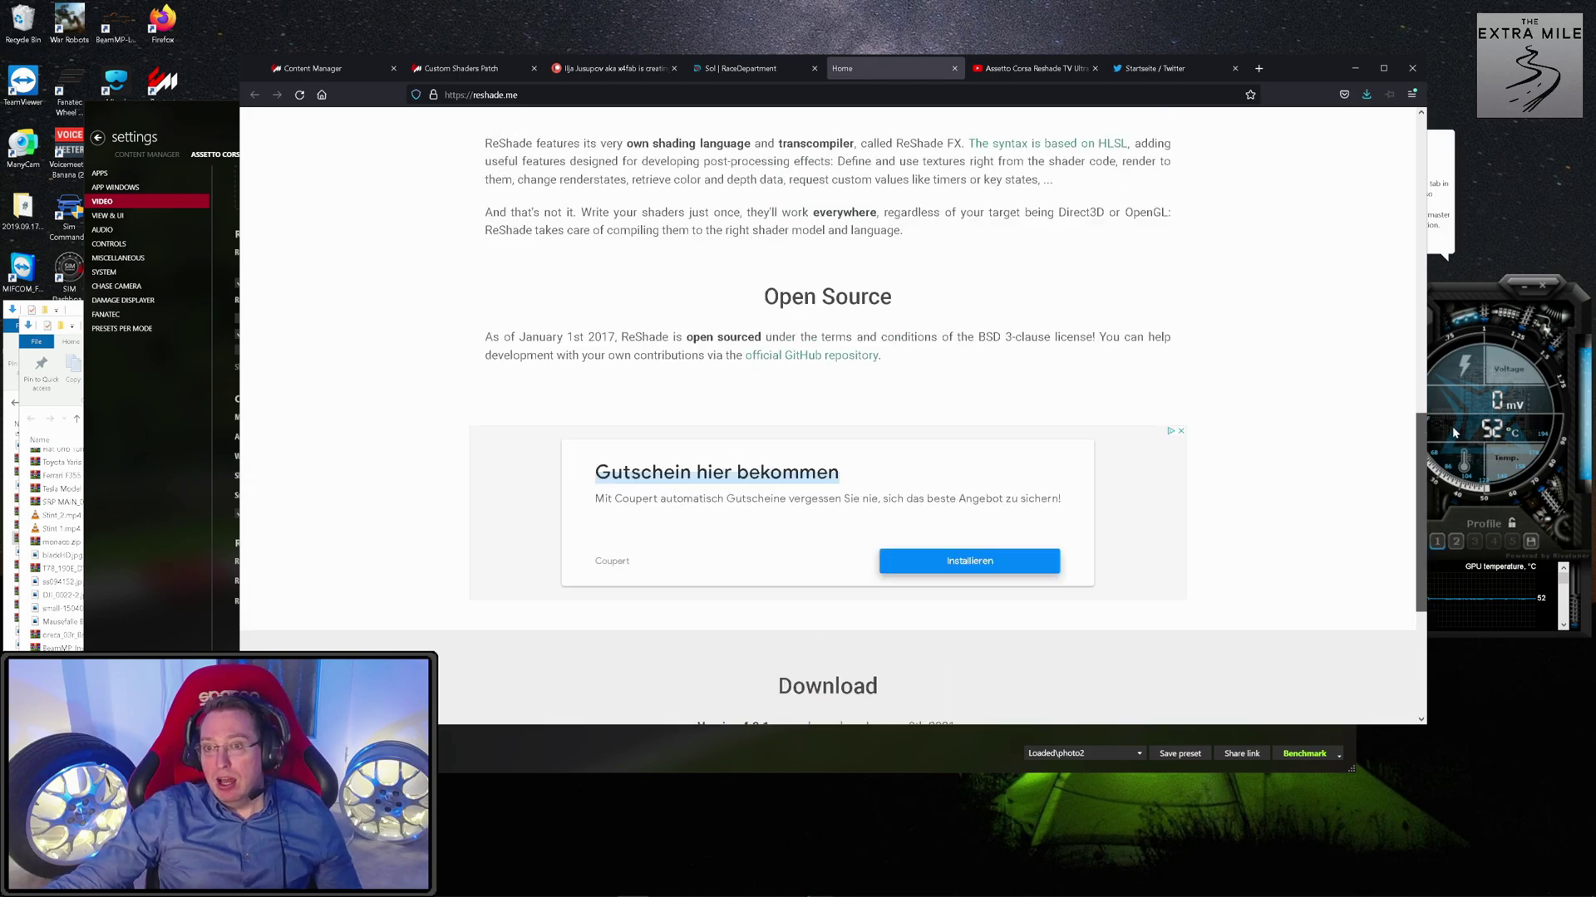
left_click_drag(1455, 420, 1428, 146)
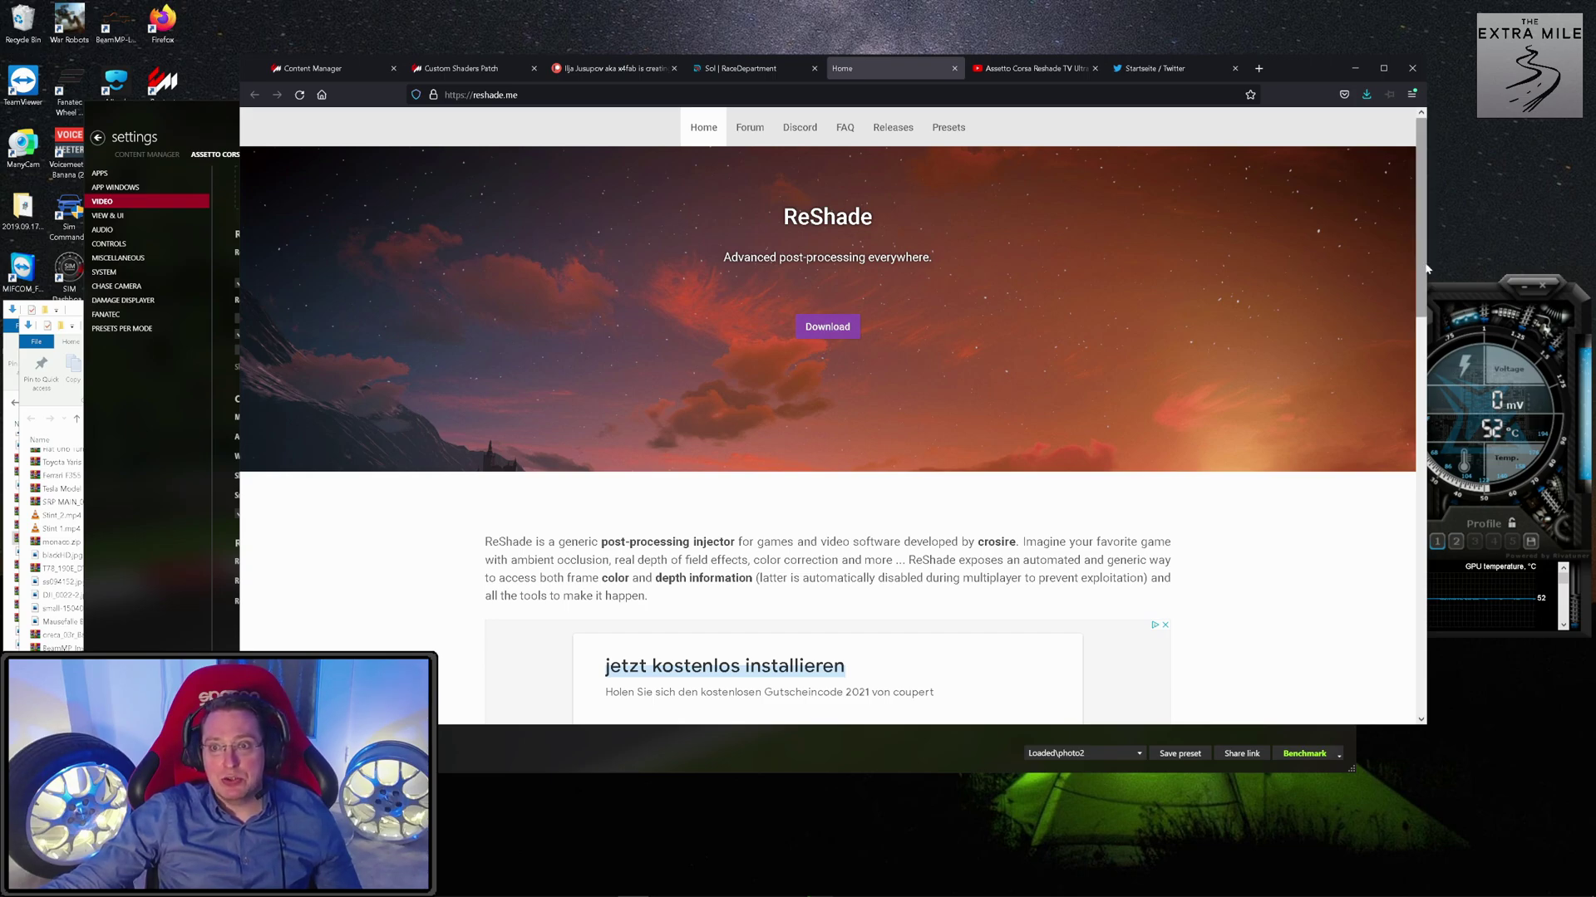
scroll(1425, 582, "down", 8)
scroll(1432, 587, "down", 5)
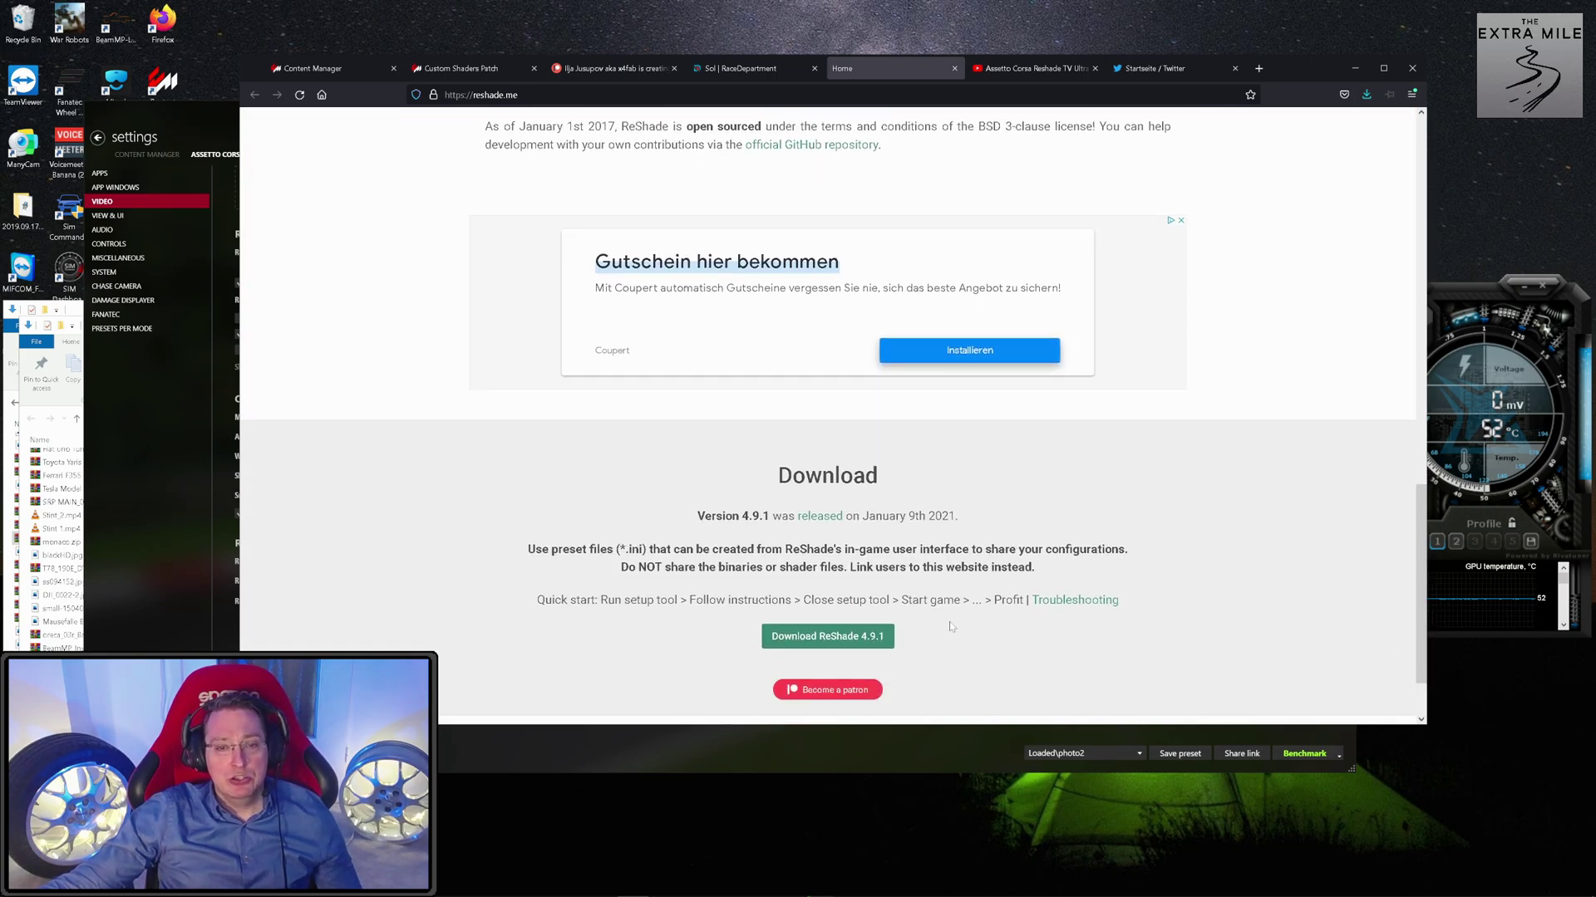
left_click(833, 640)
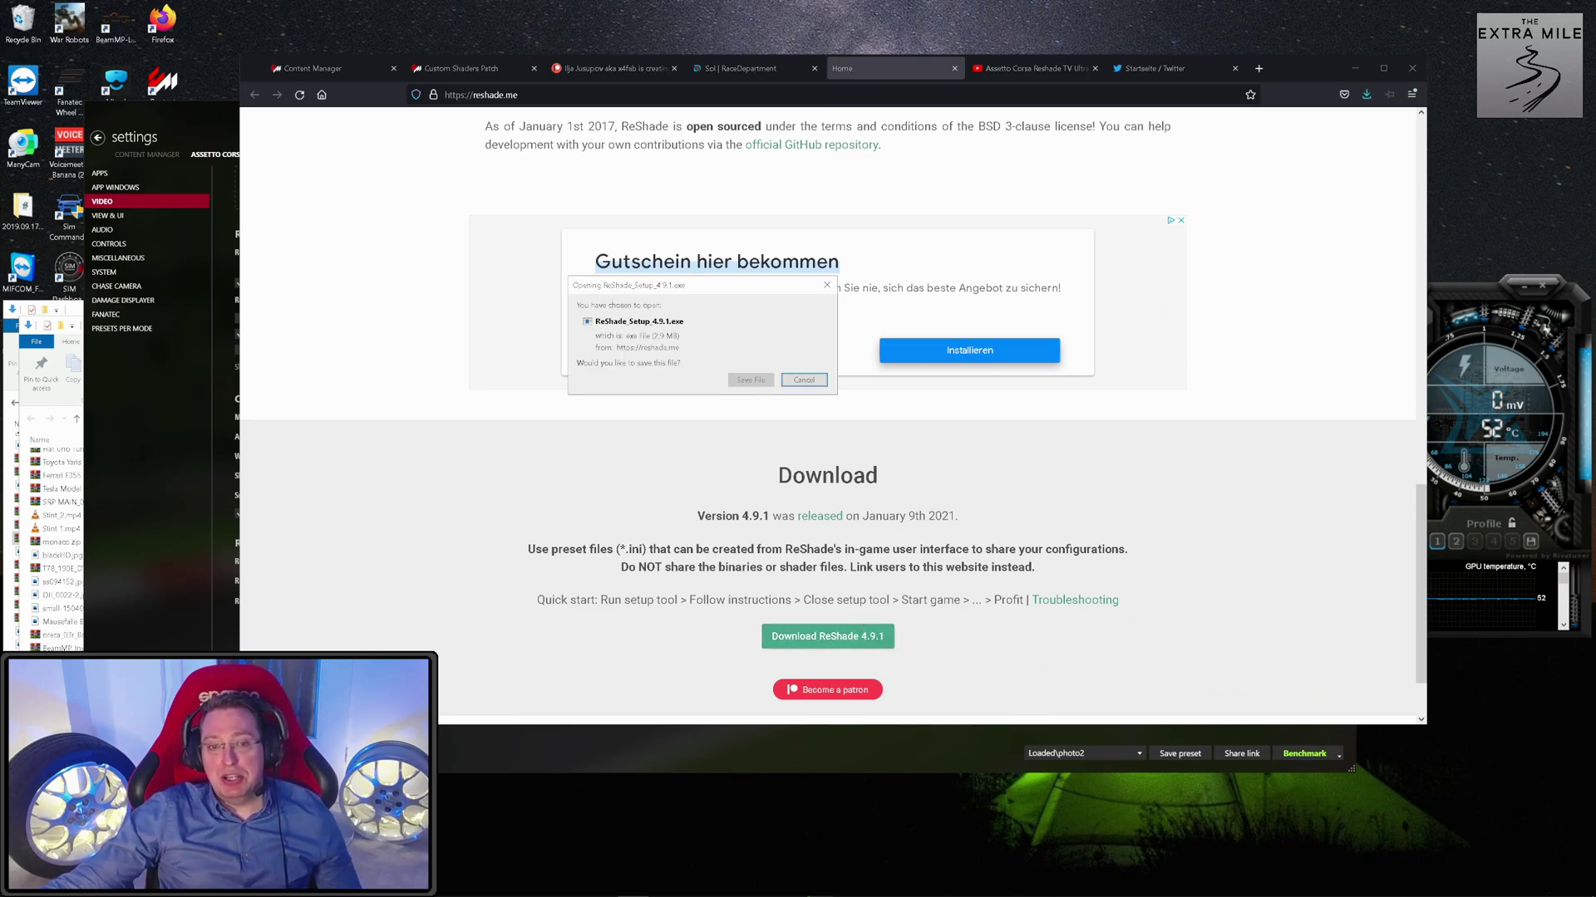
left_click(752, 382)
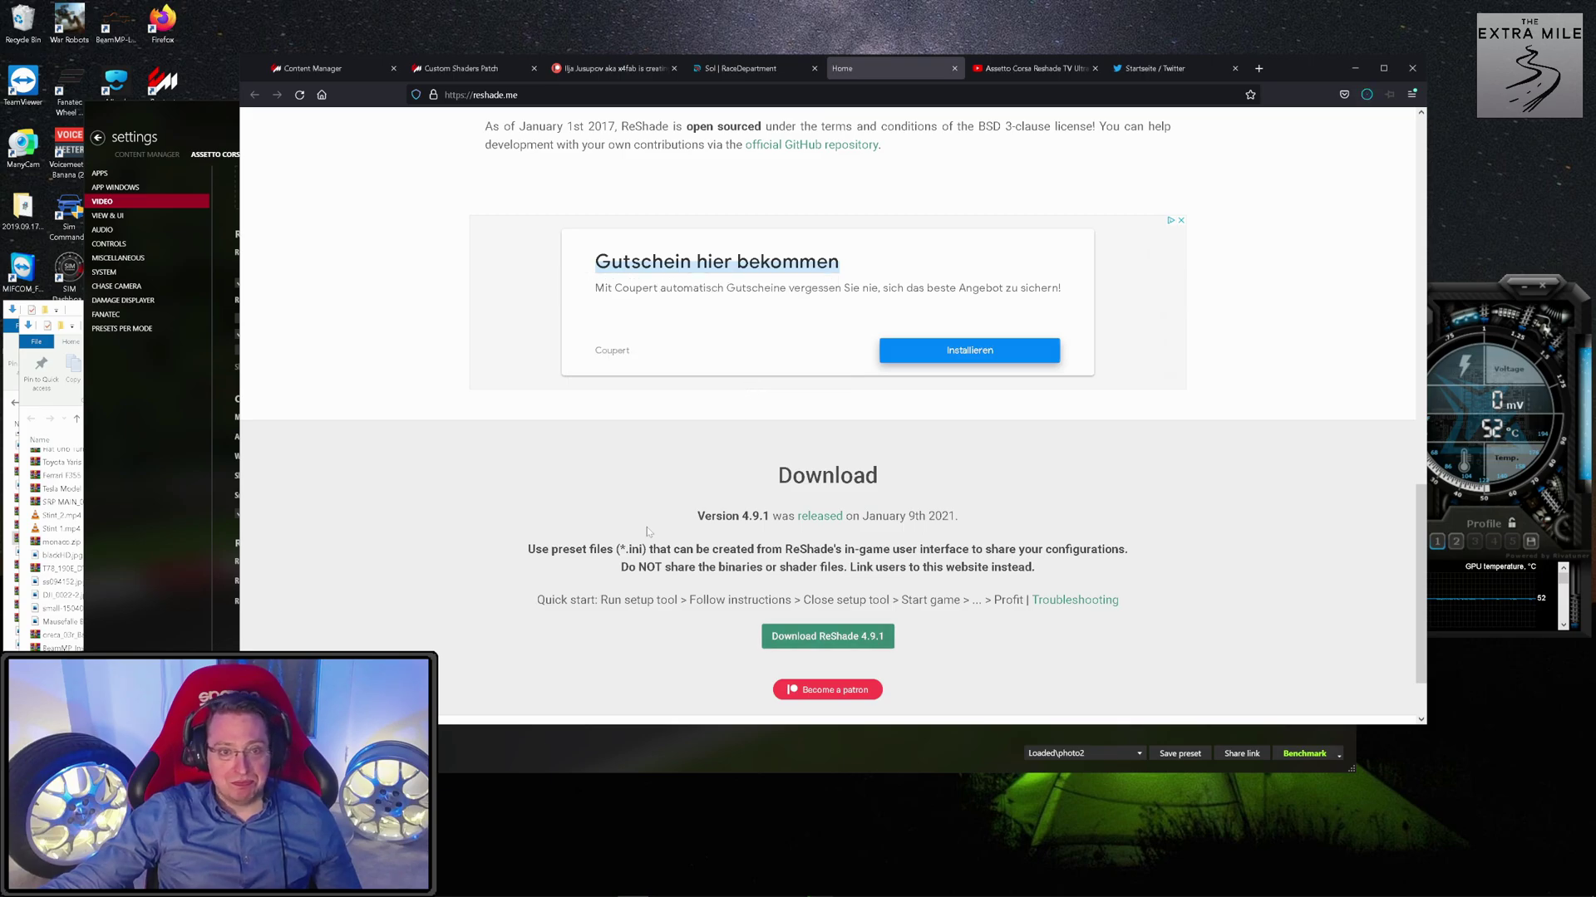
Switch to the Downloads folder in File Explorer and run the newest ReShade 4.9.1 setup file.
left_click(37, 434)
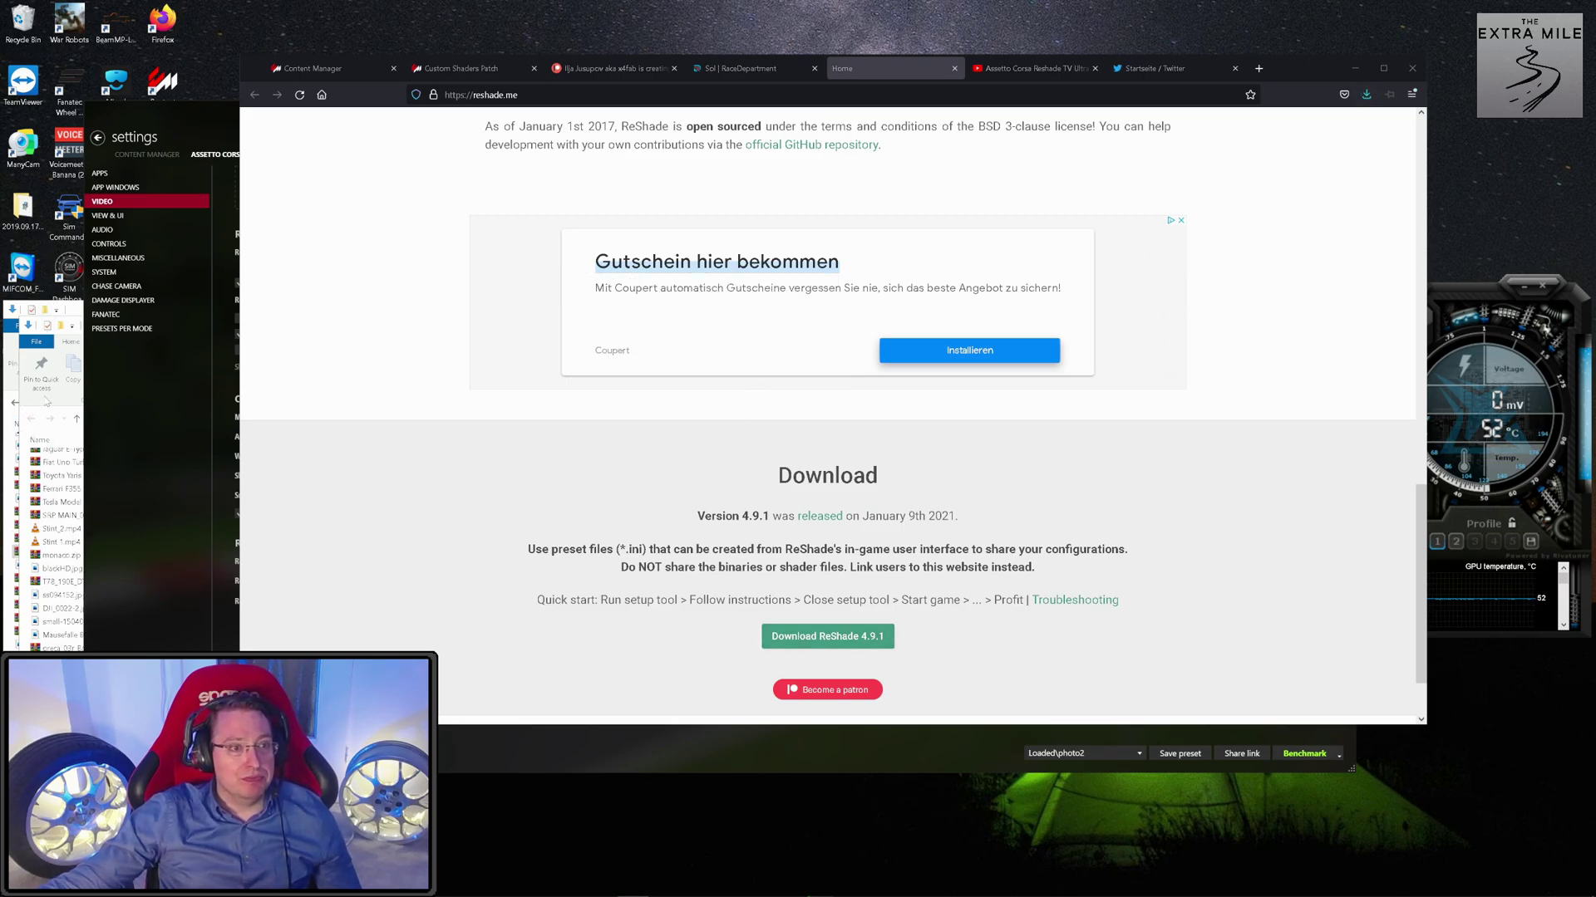
left_click(46, 401)
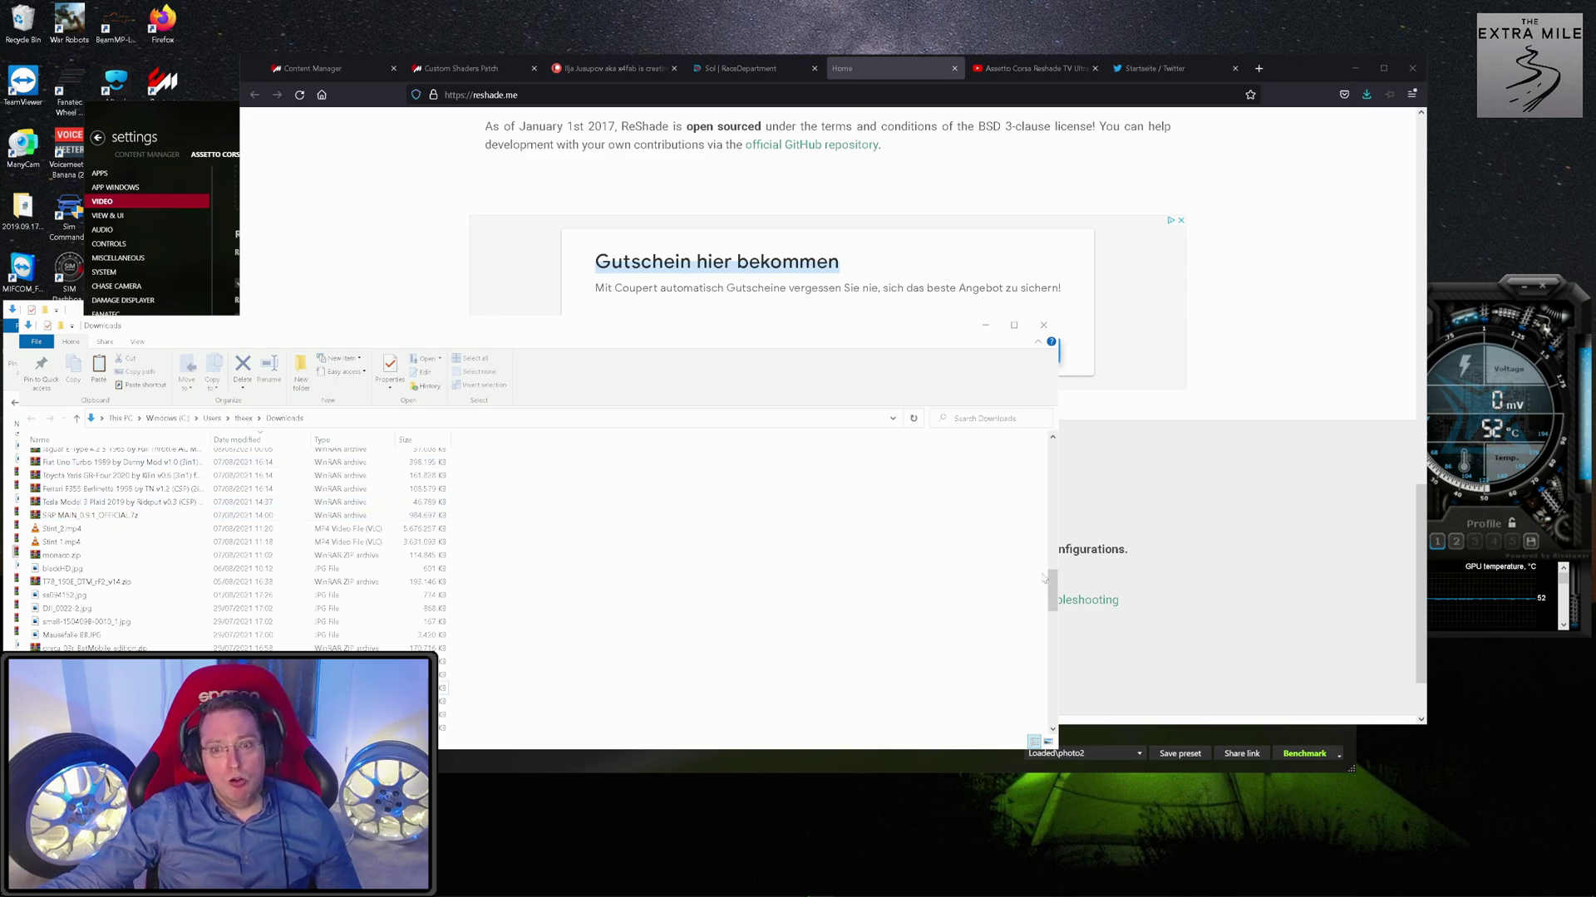
left_click_drag(1045, 579, 1050, 457)
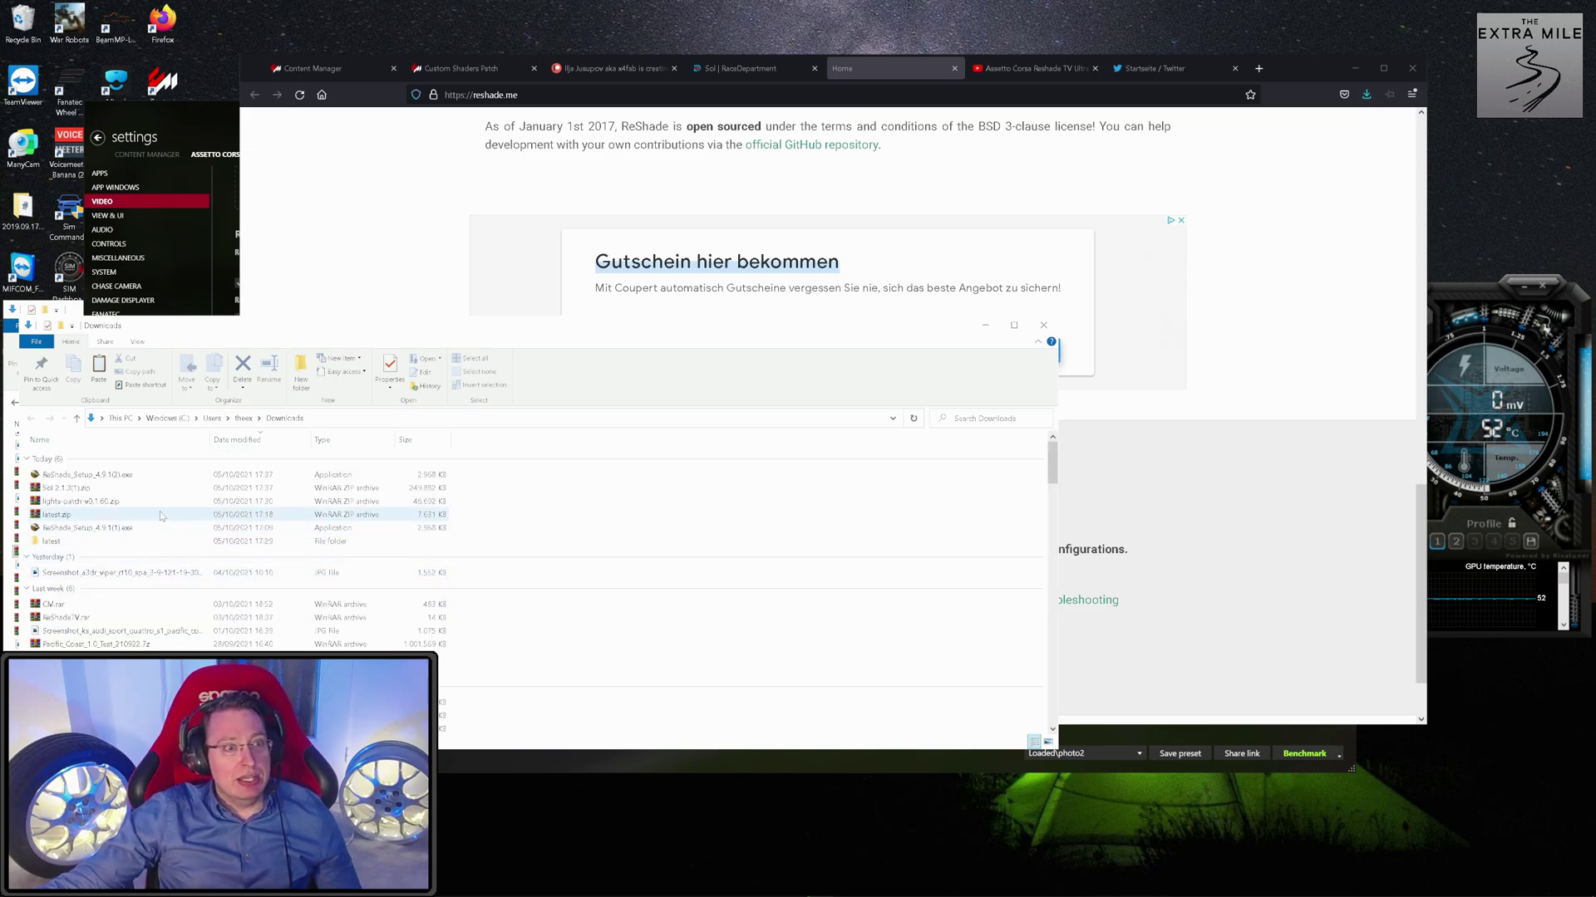
left_click(121, 477)
double_click(121, 477)
left_click(827, 470)
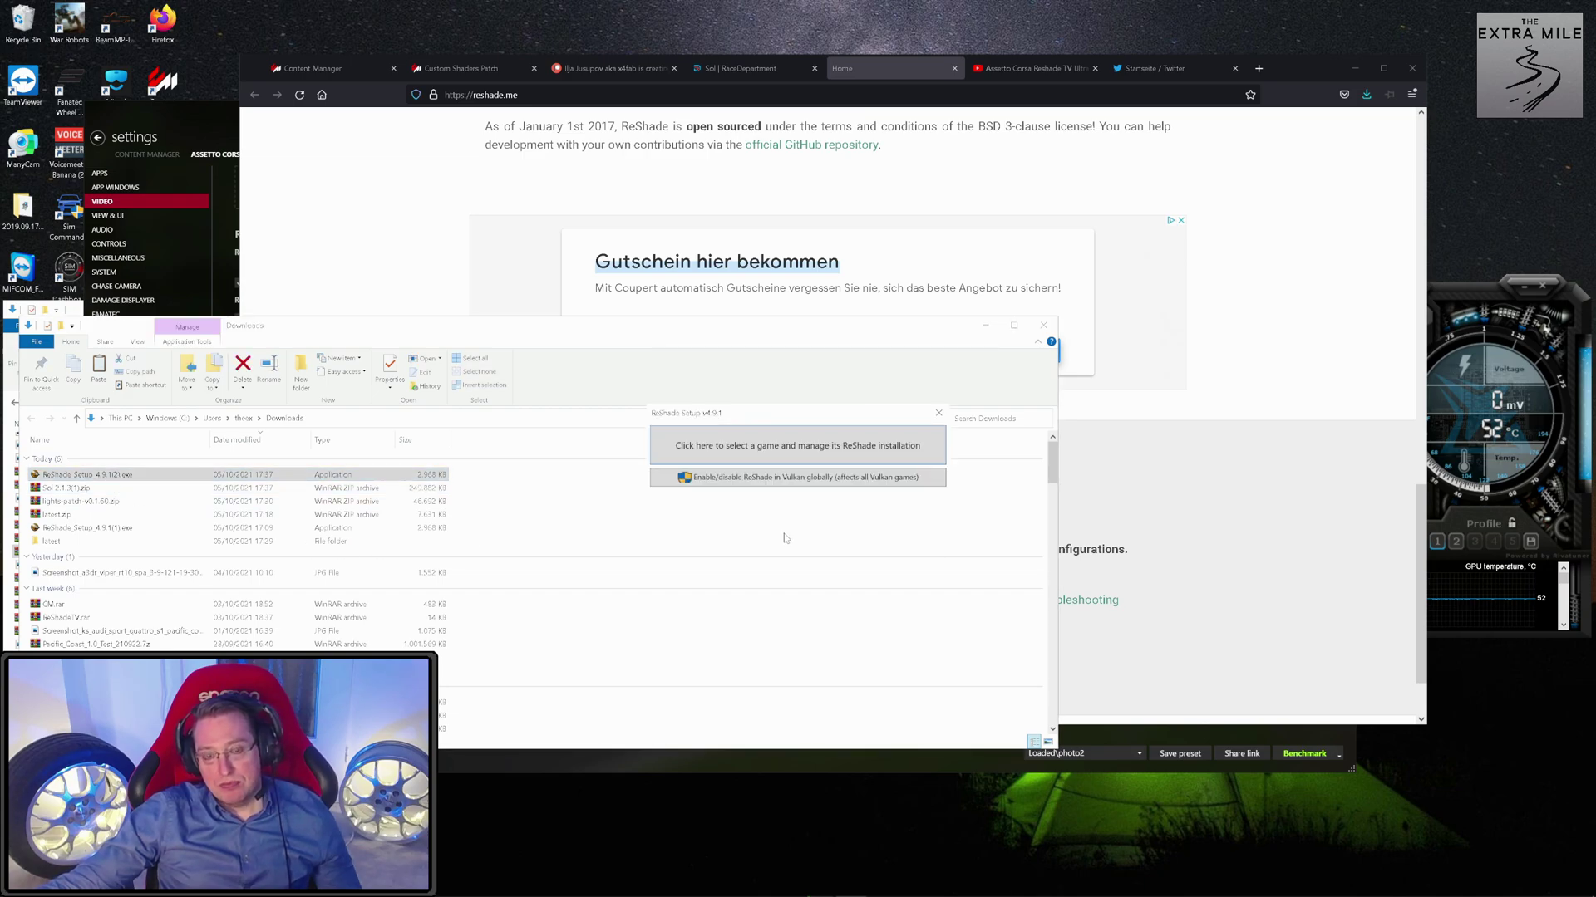
Choose Automobilista 2 (AMS2.exe) as the game for the ReShade installation.
left_click(751, 448)
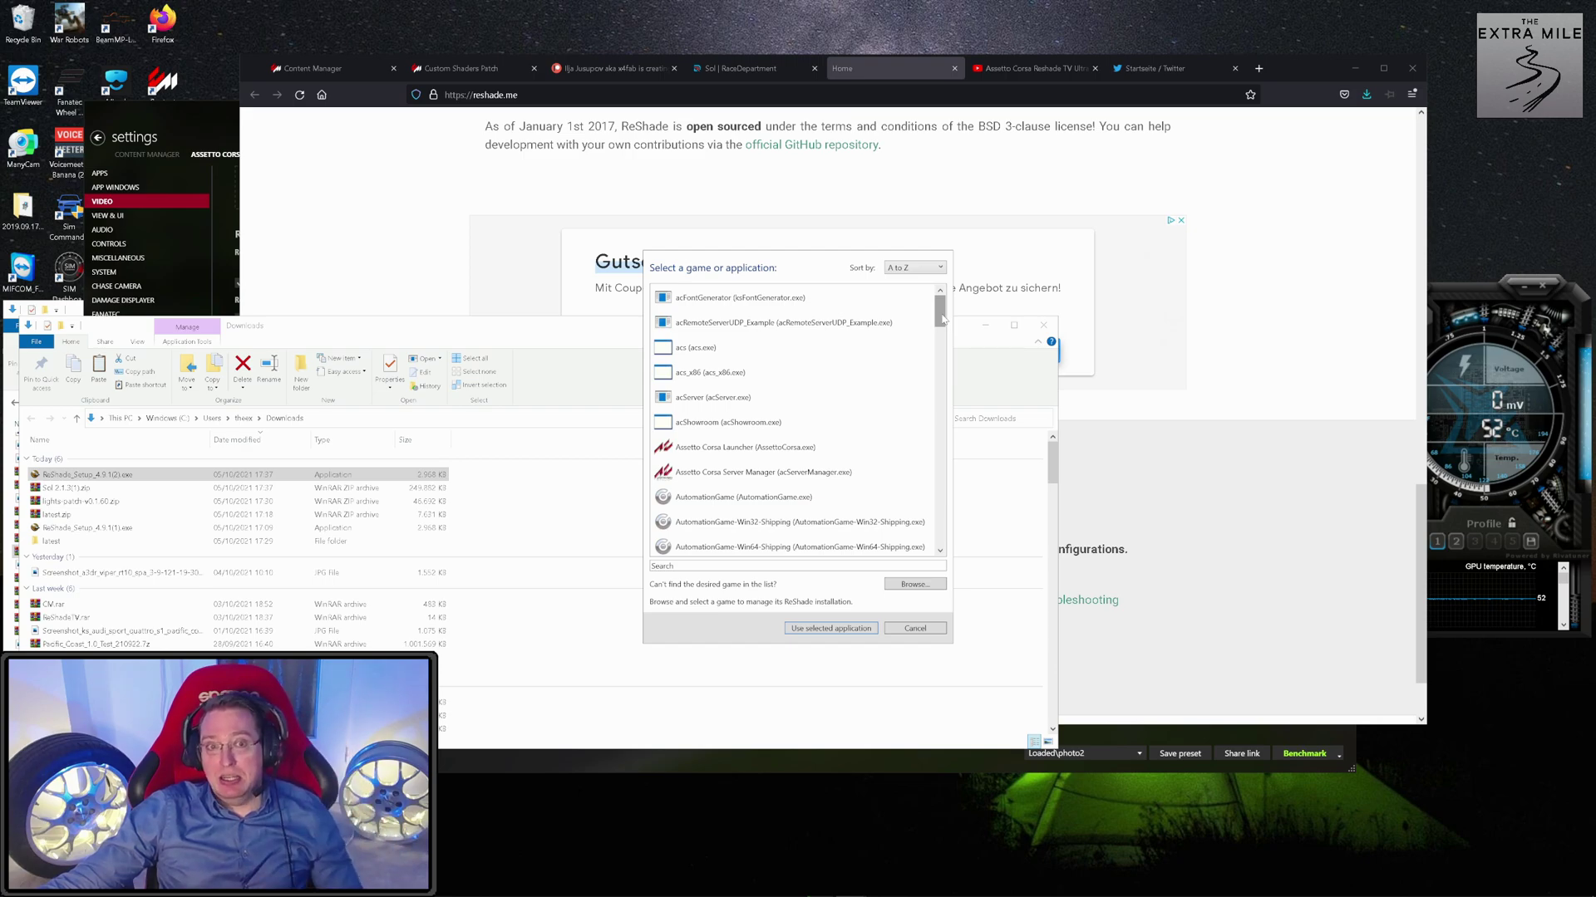
mouse_move(943, 320)
left_mouse_down()
mouse_move(895, 545)
mouse_move(926, 318)
left_mouse_up()
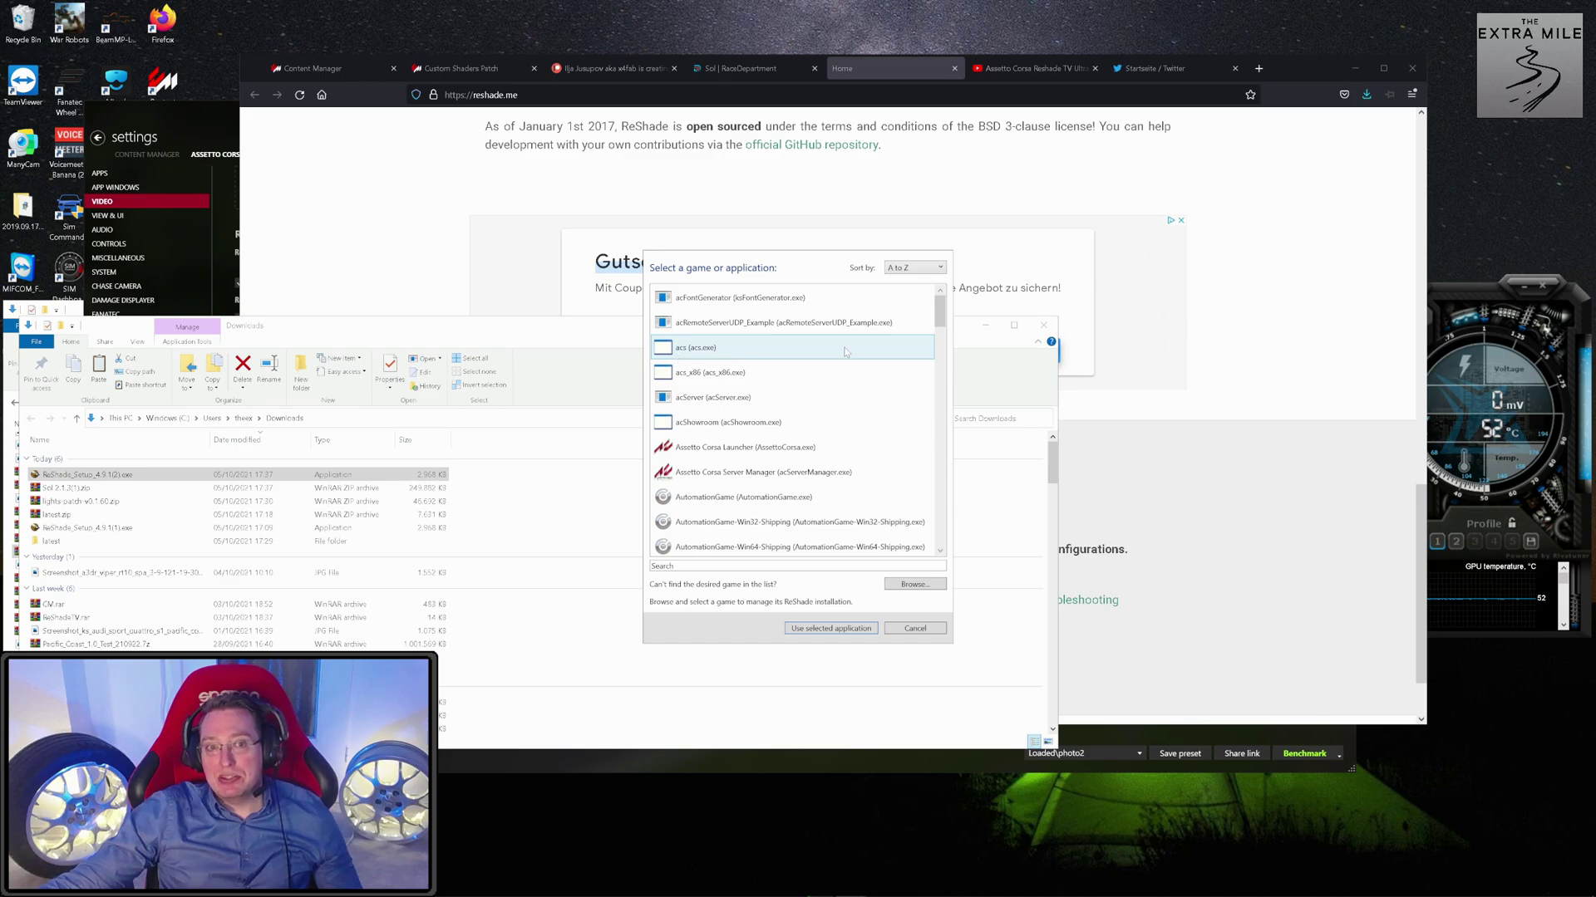
scroll(846, 350, "down", 1)
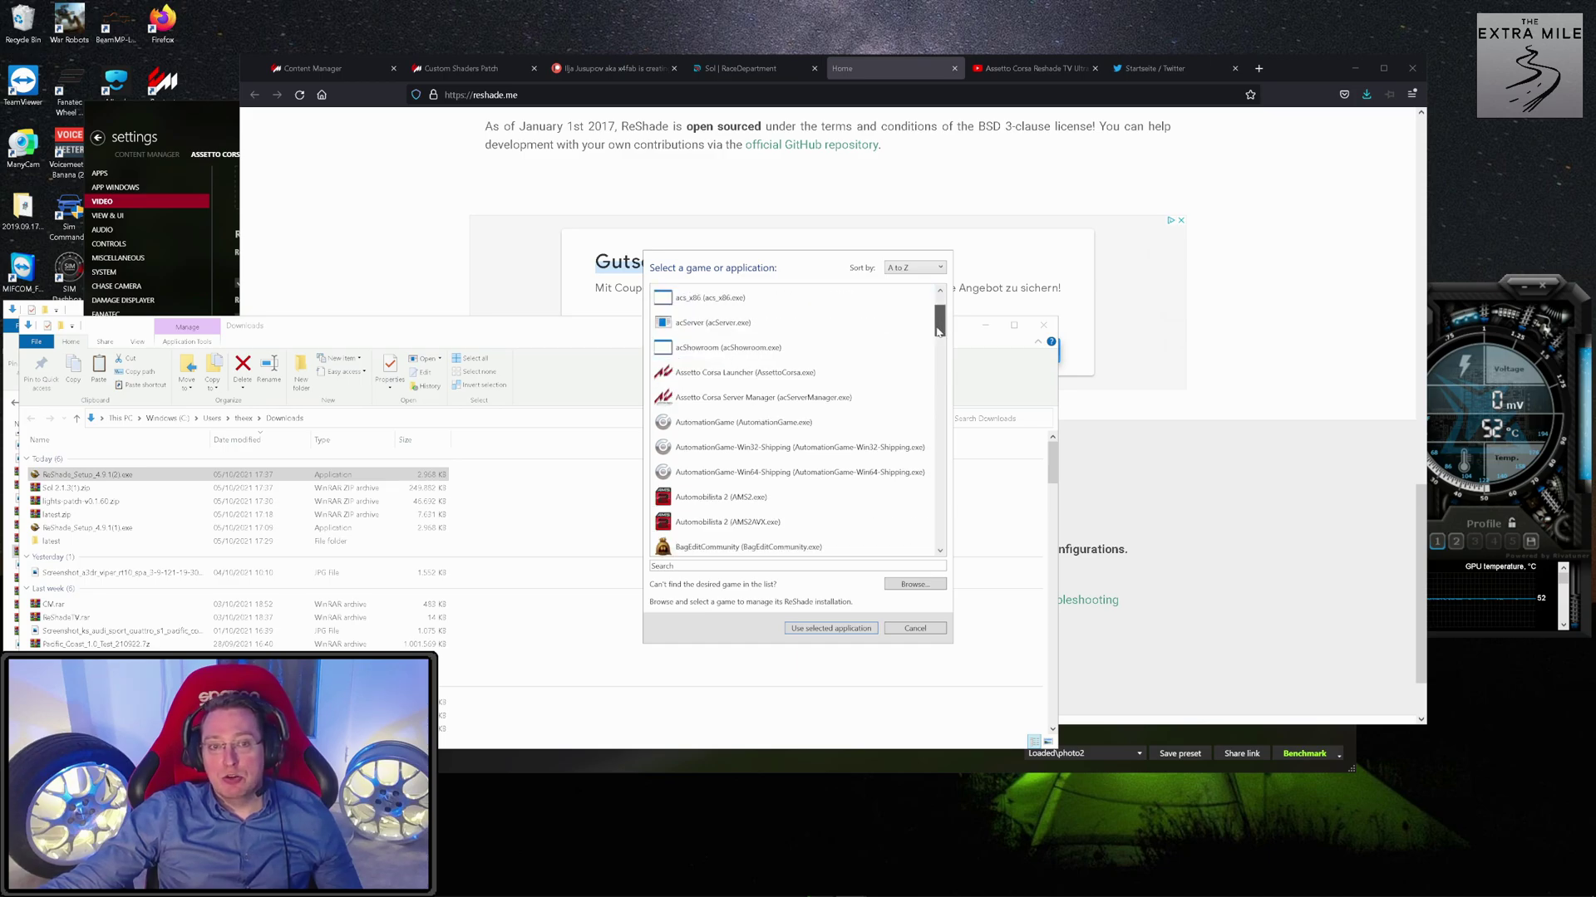
left_click_drag(936, 330, 935, 345)
left_click(779, 374)
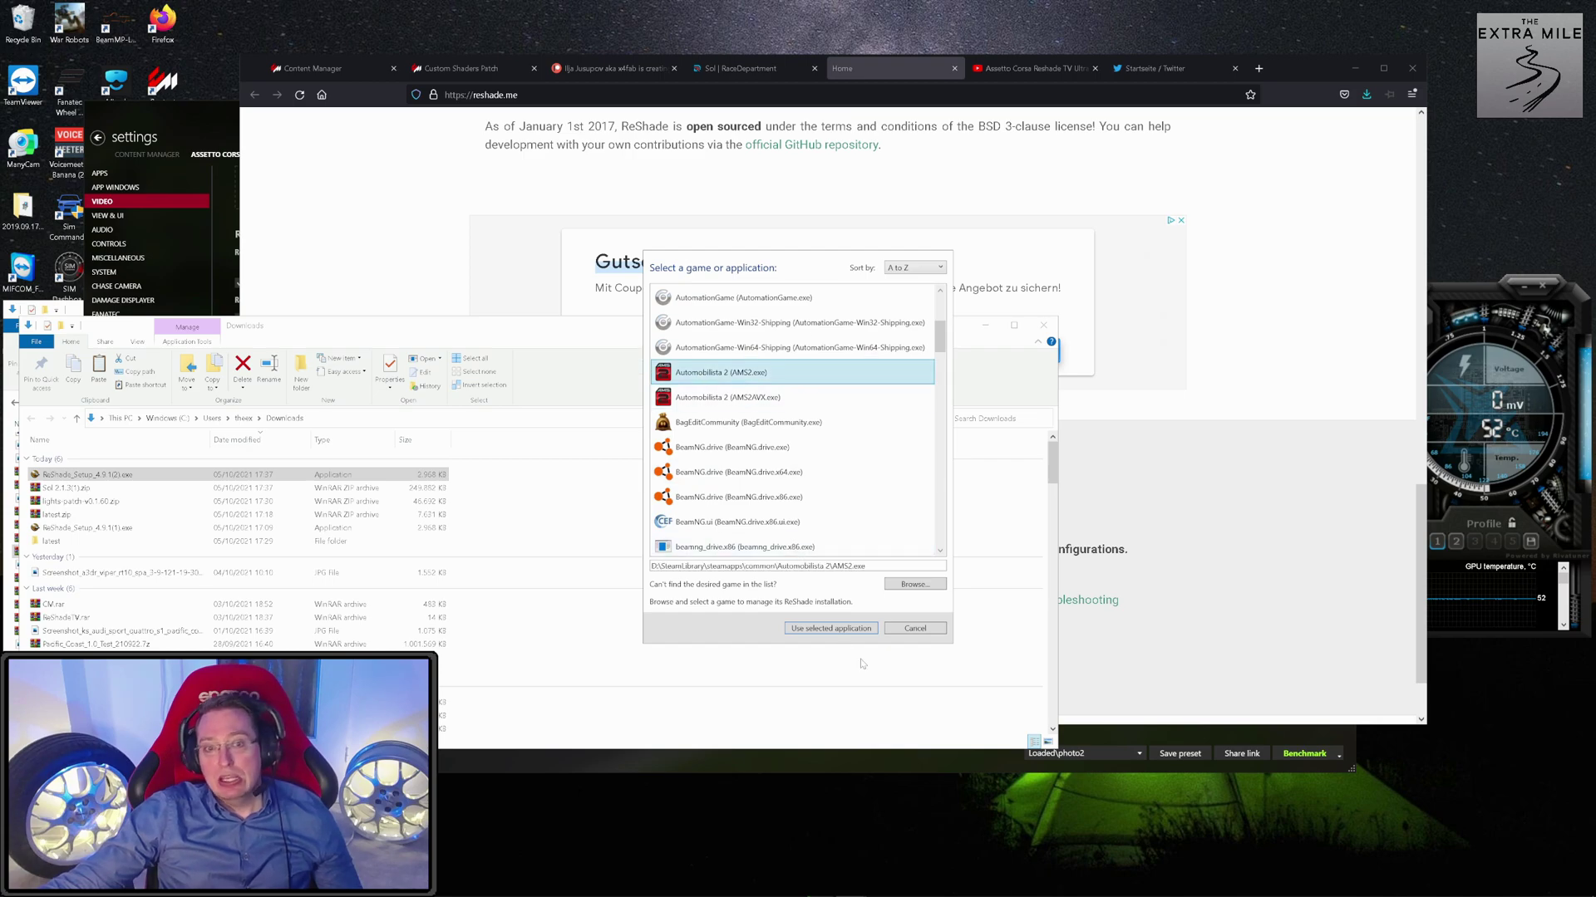
left_click(829, 629)
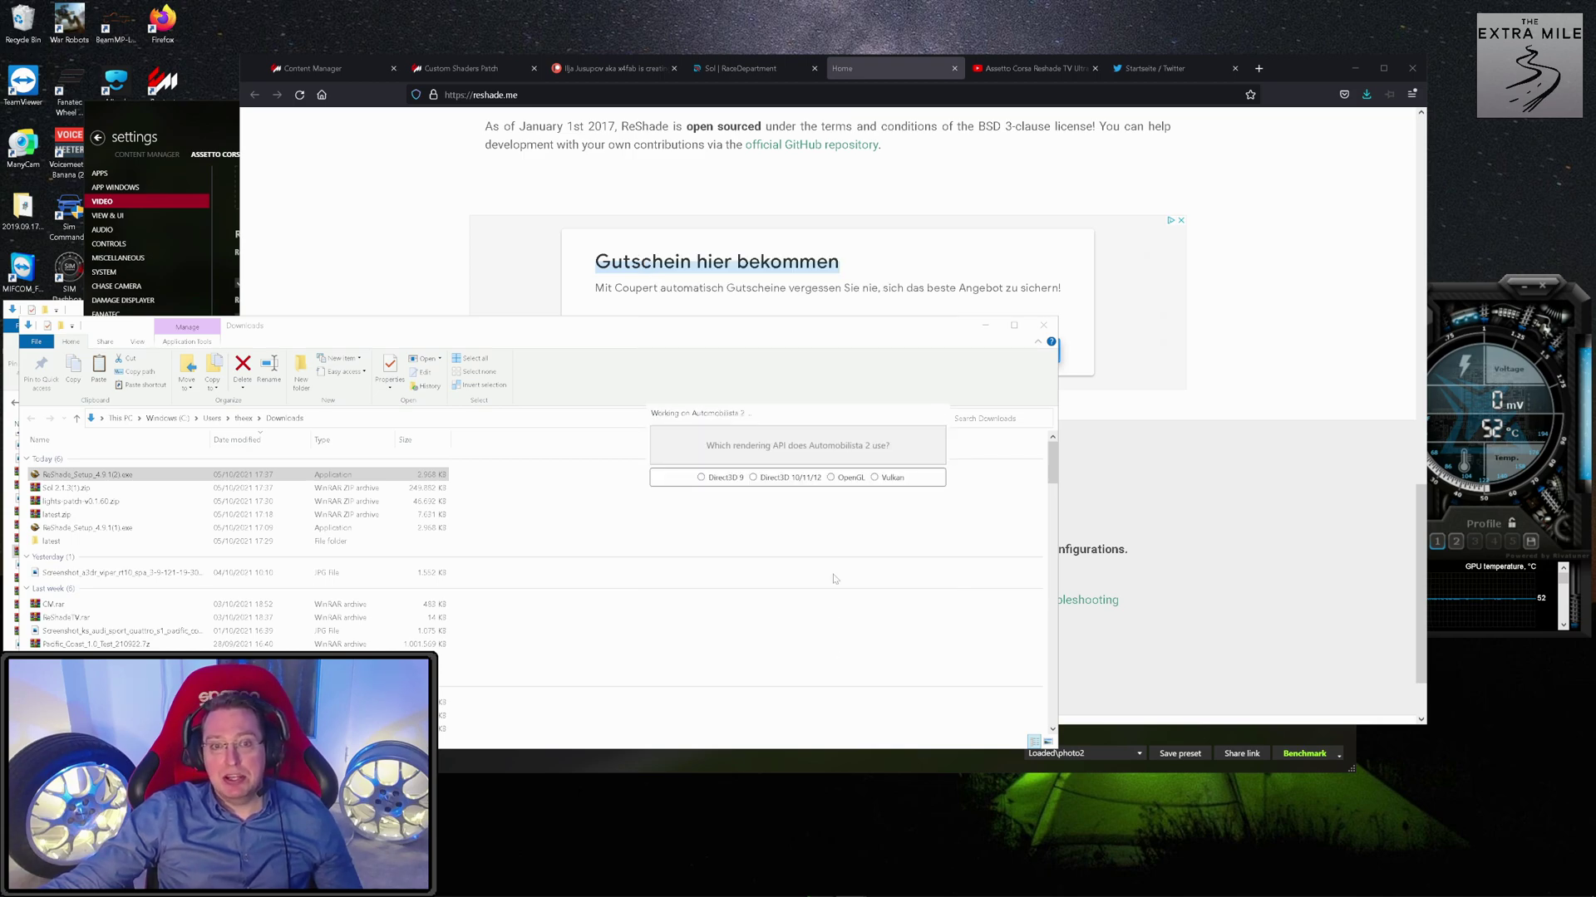
Set the rendering API to Direct3D 10/11/12 and install ReShade with all effect packages checked.
left_click(754, 478)
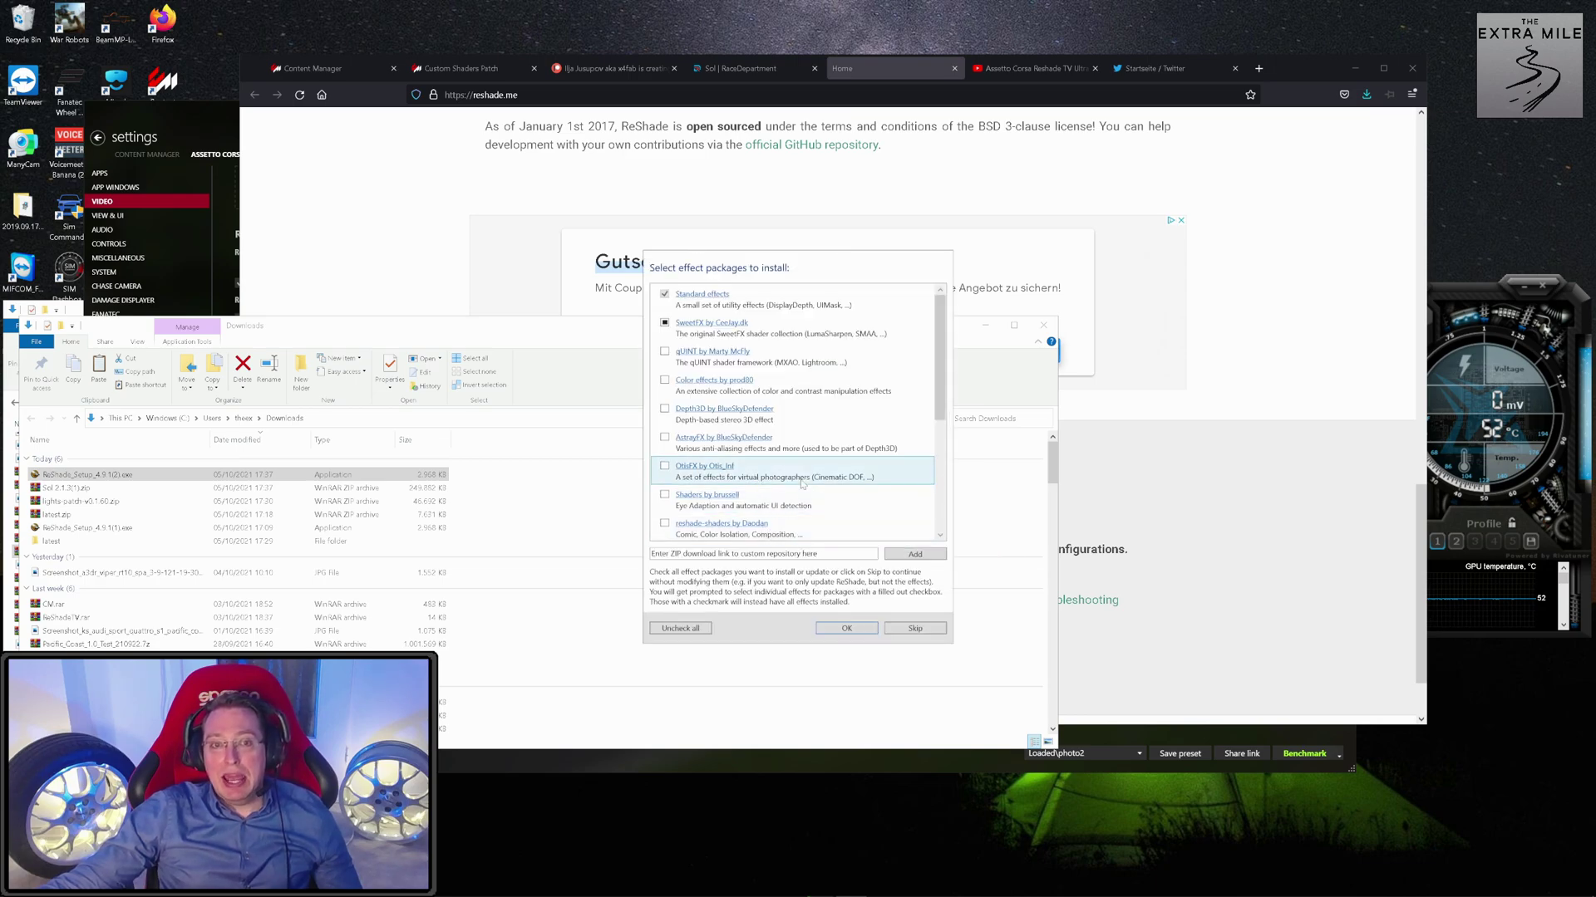
left_click(671, 629)
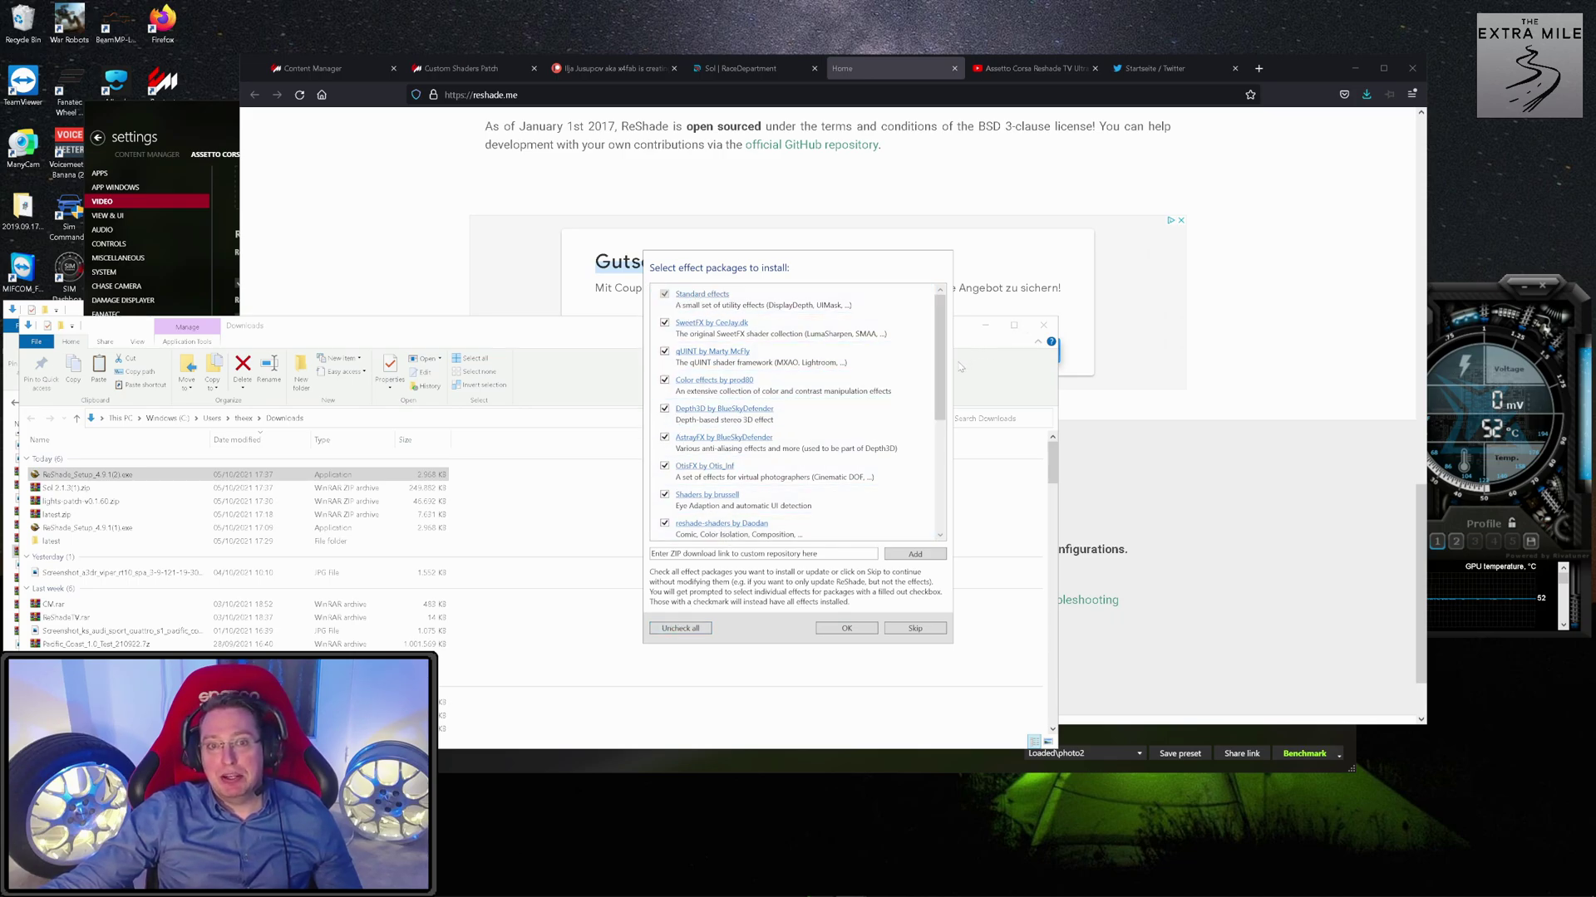
mouse_move(942, 399)
left_mouse_down()
mouse_move(942, 493)
mouse_move(939, 424)
left_mouse_up()
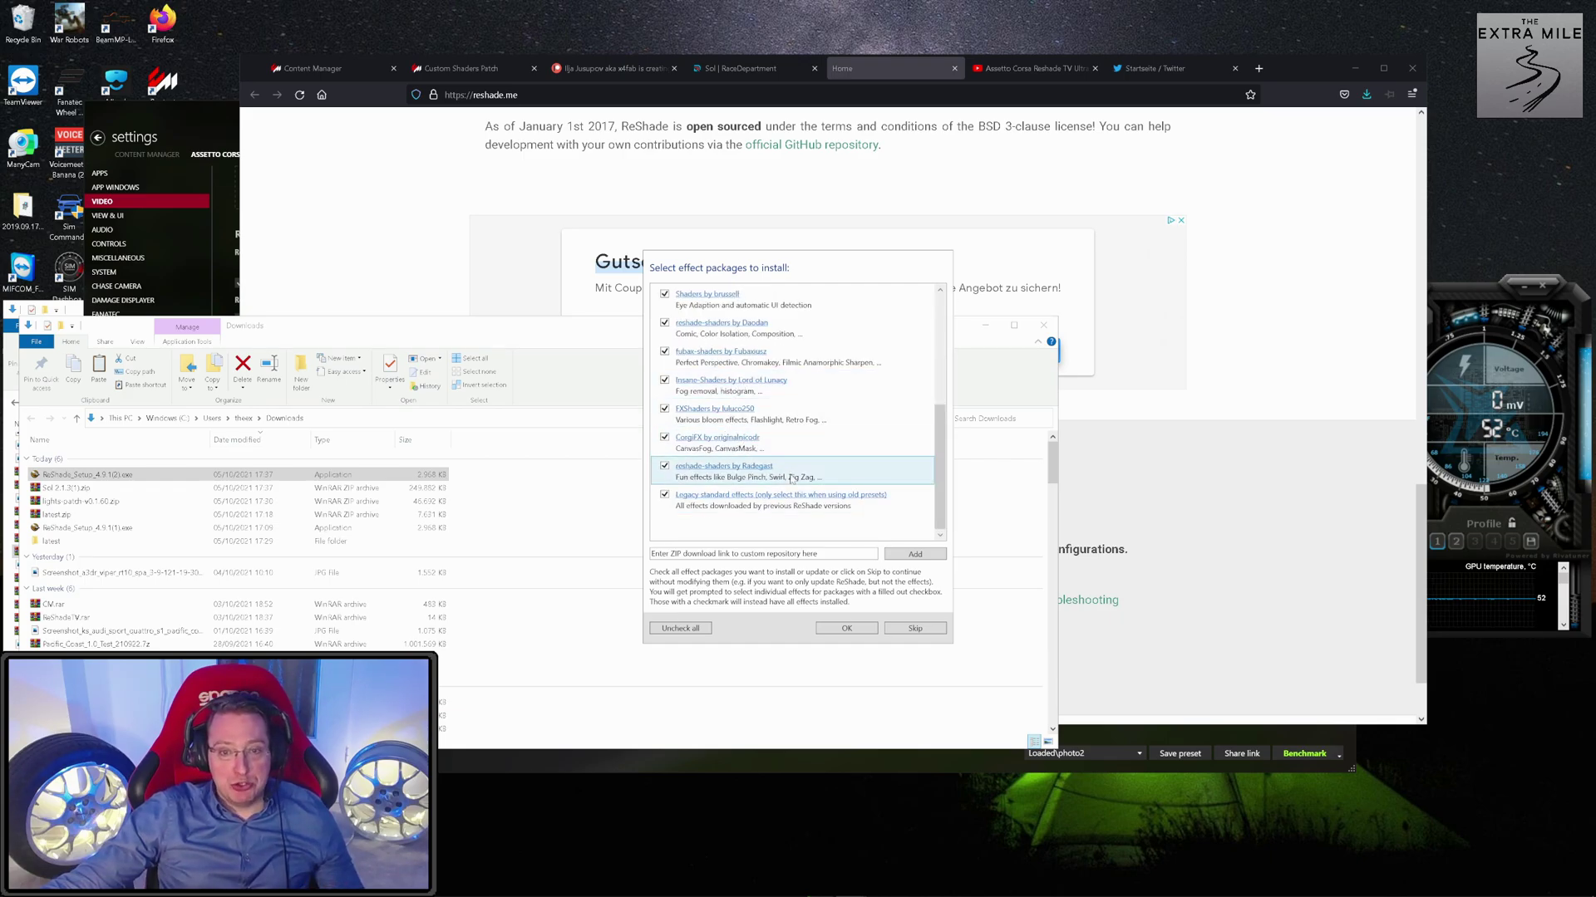
left_click(844, 629)
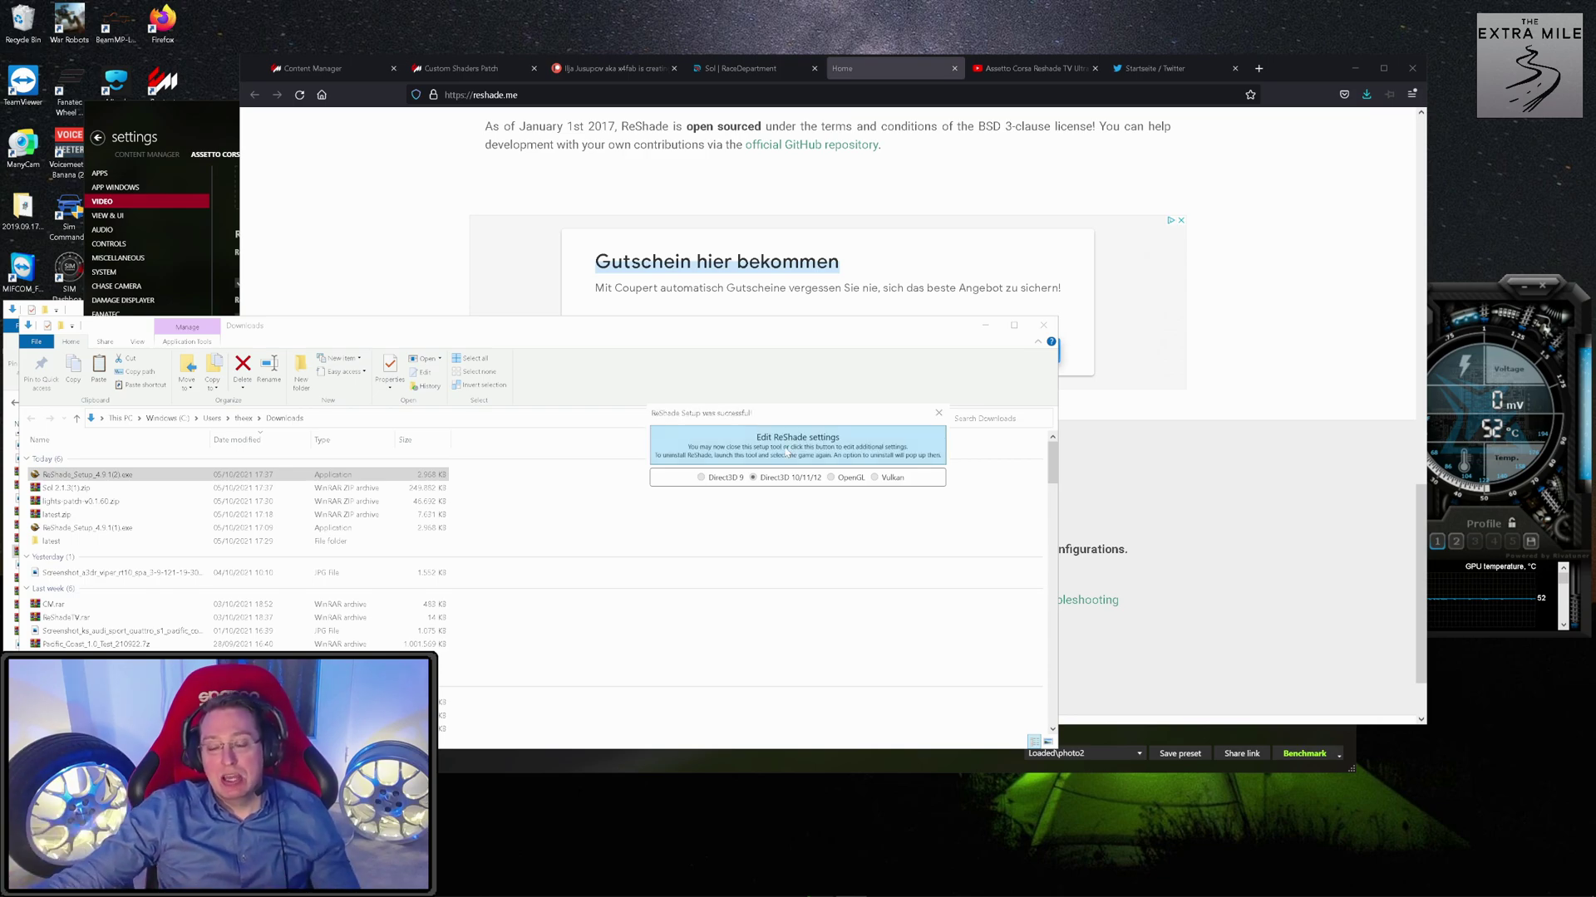
Open the additional ReShade settings, accept them without changes and close the setup tool.
left_click(850, 442)
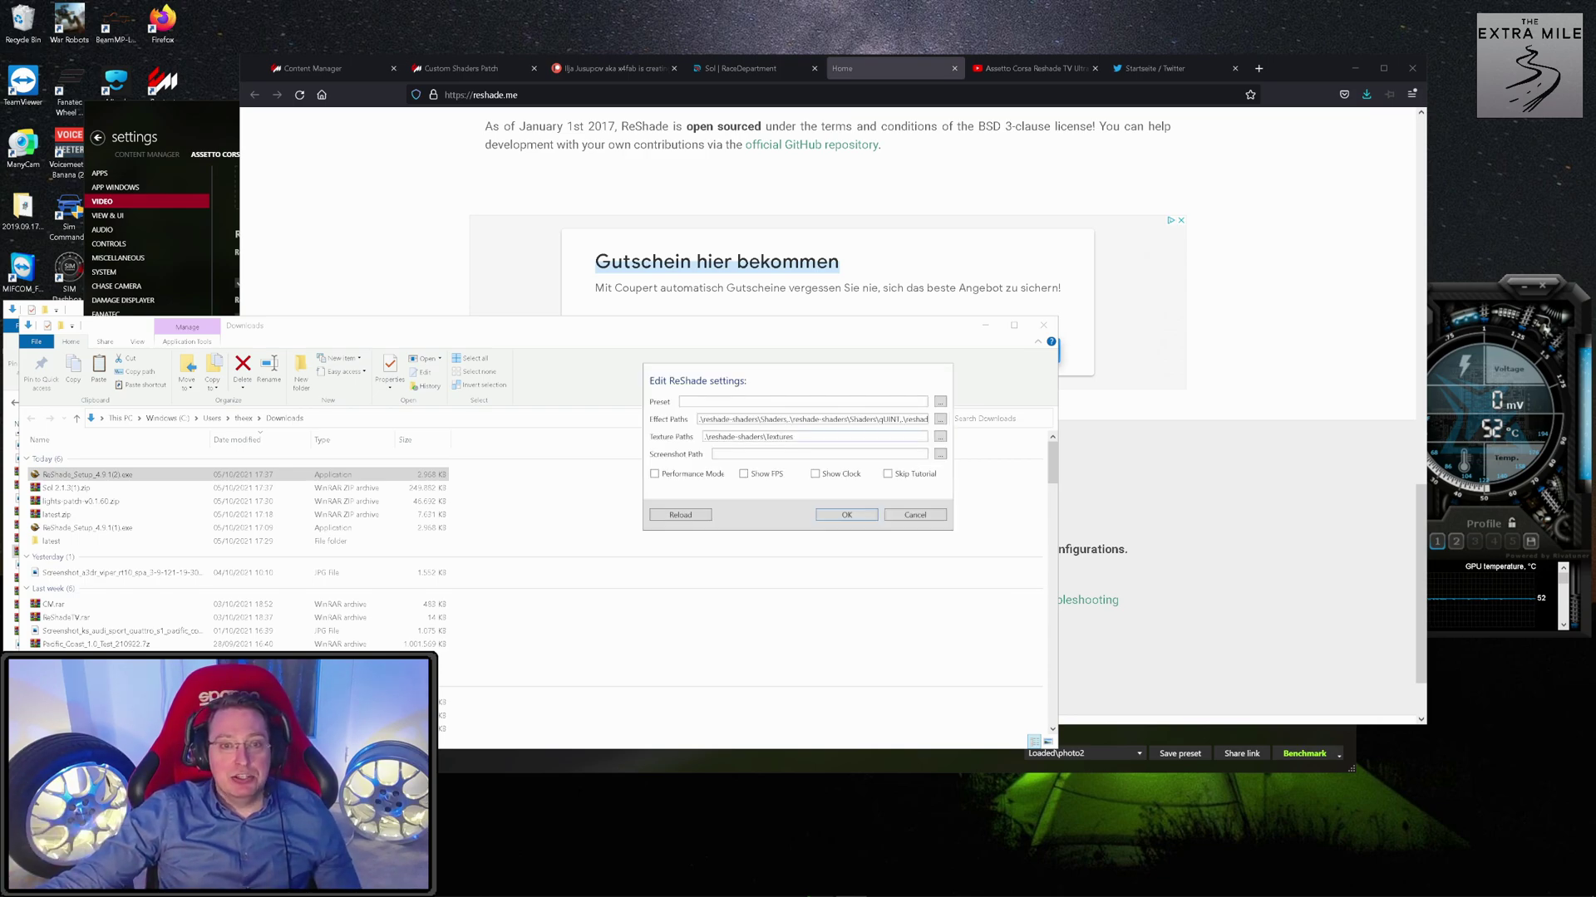
left_click(846, 515)
left_click(939, 414)
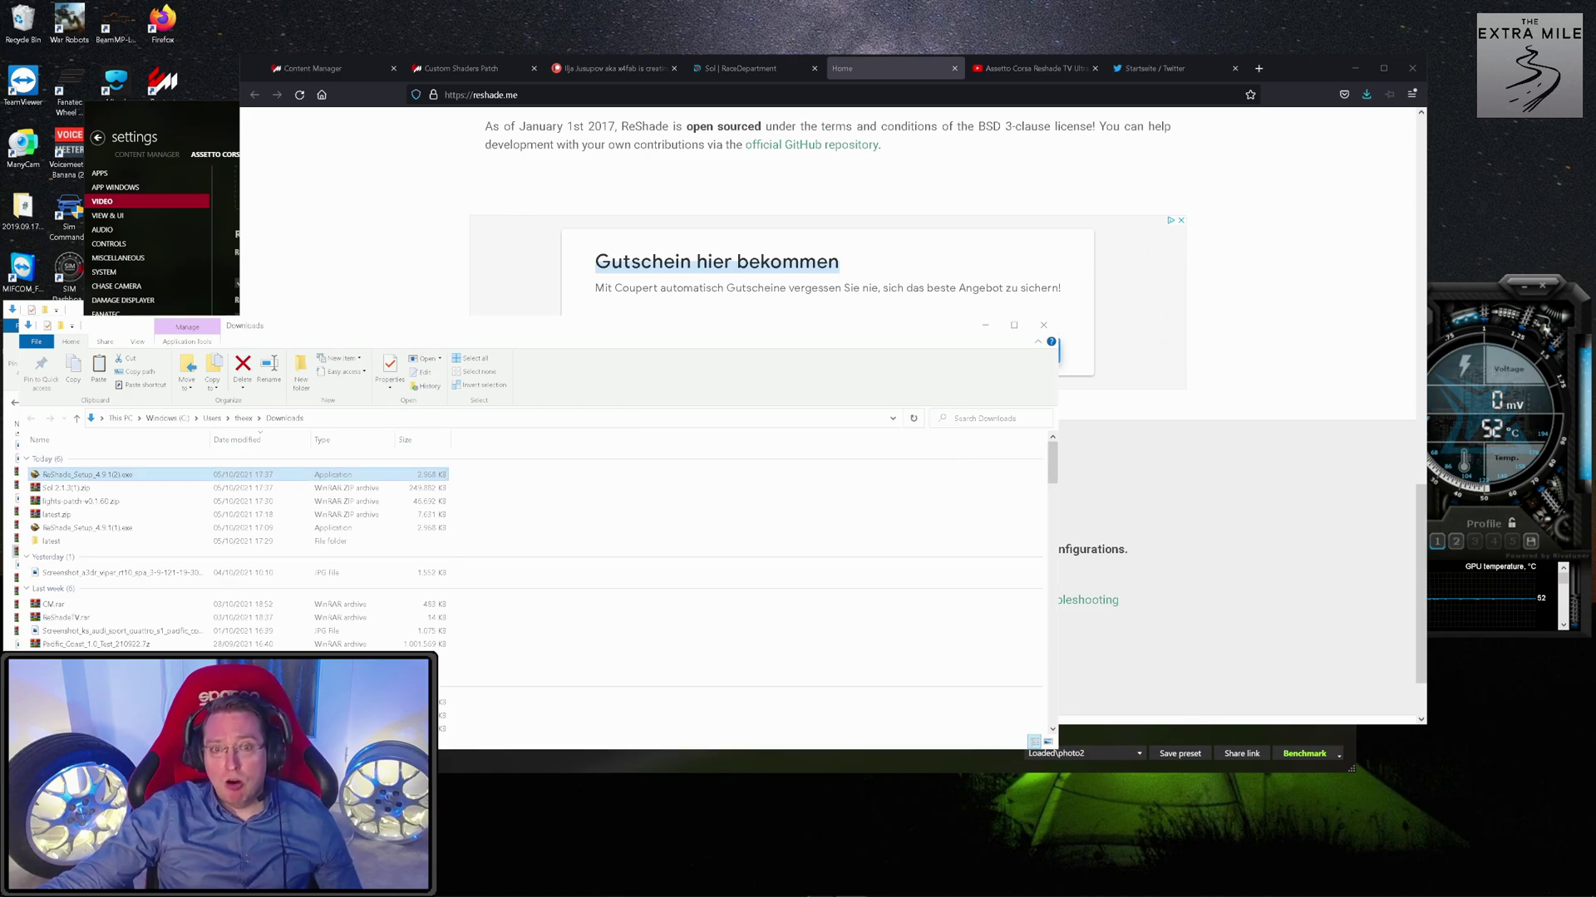
Review the Content Manager, Custom Shaders Patch, x4fab Patreon and Sol download pages in Firefox.
left_click(308, 71)
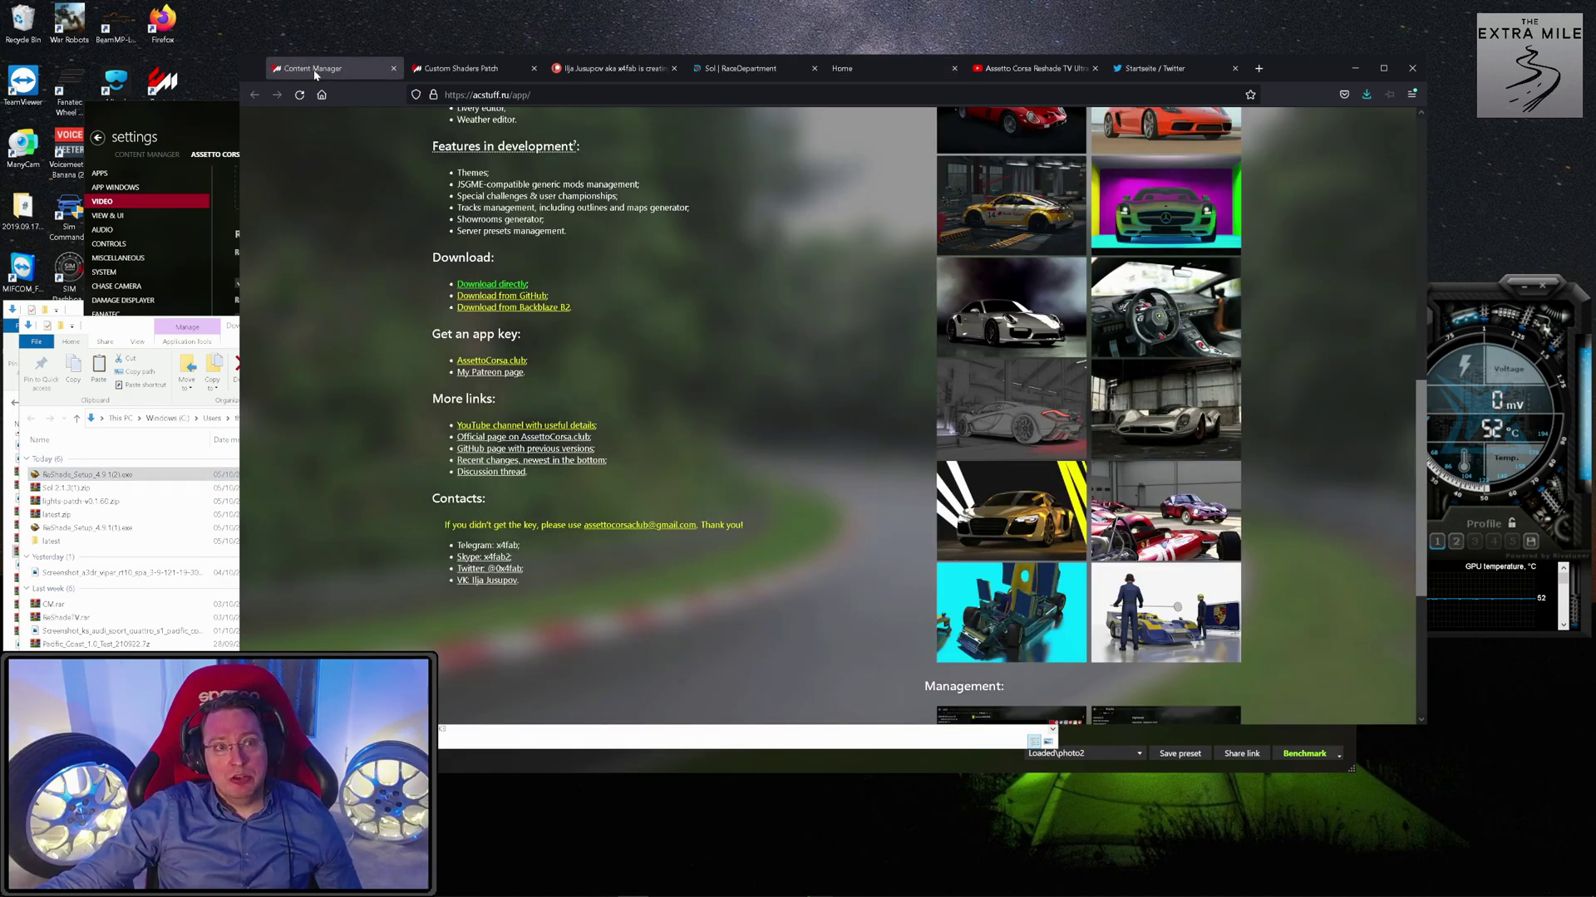
left_click(460, 70)
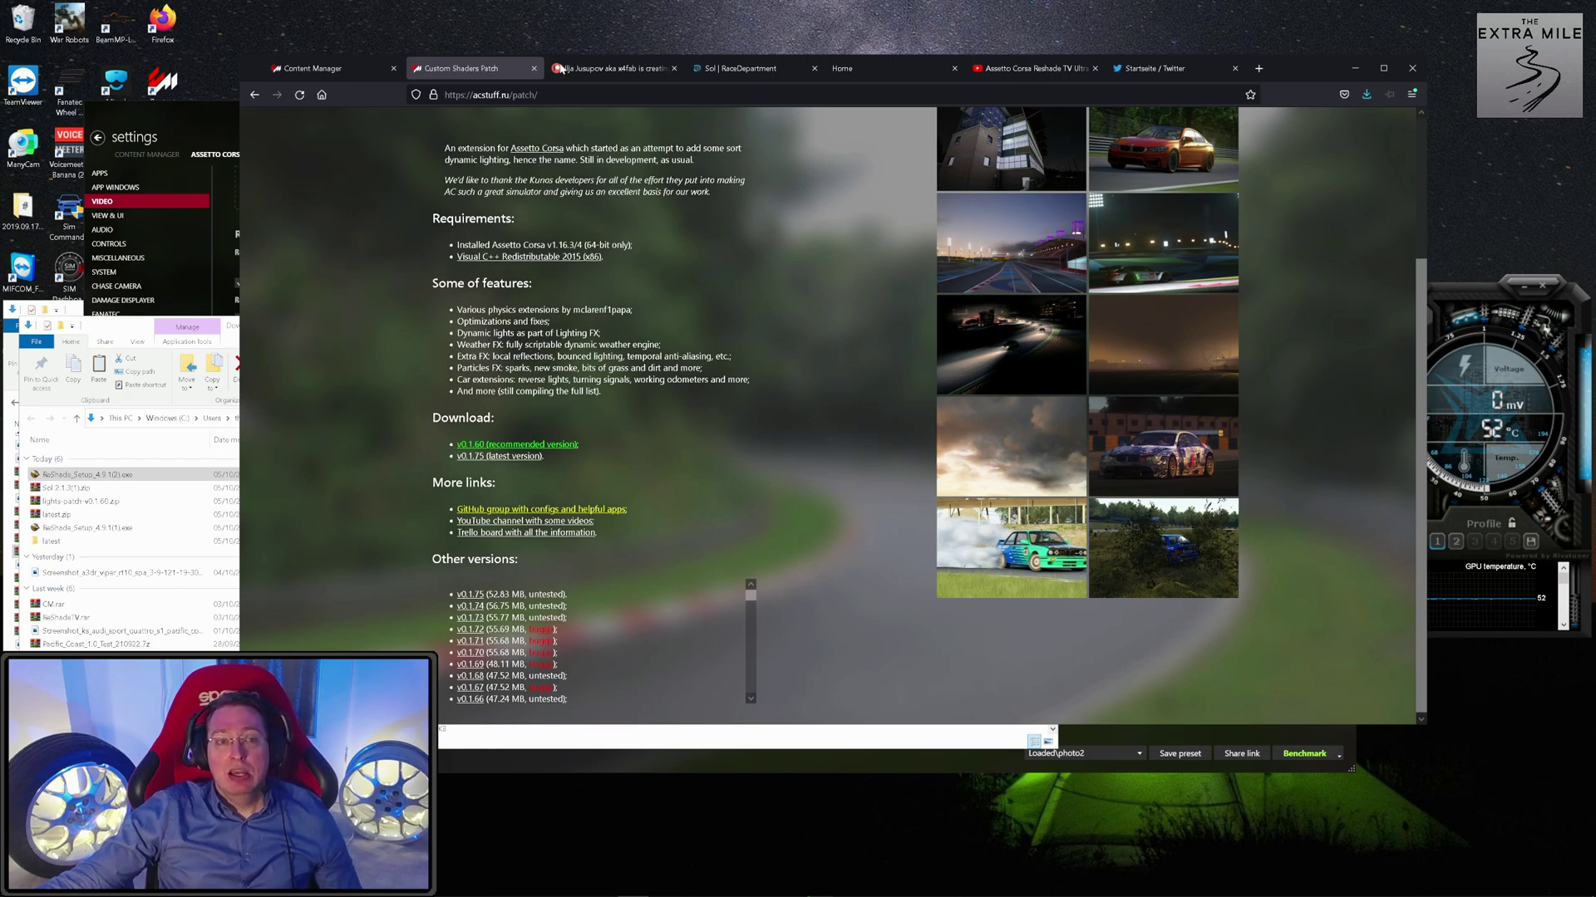
left_click(610, 68)
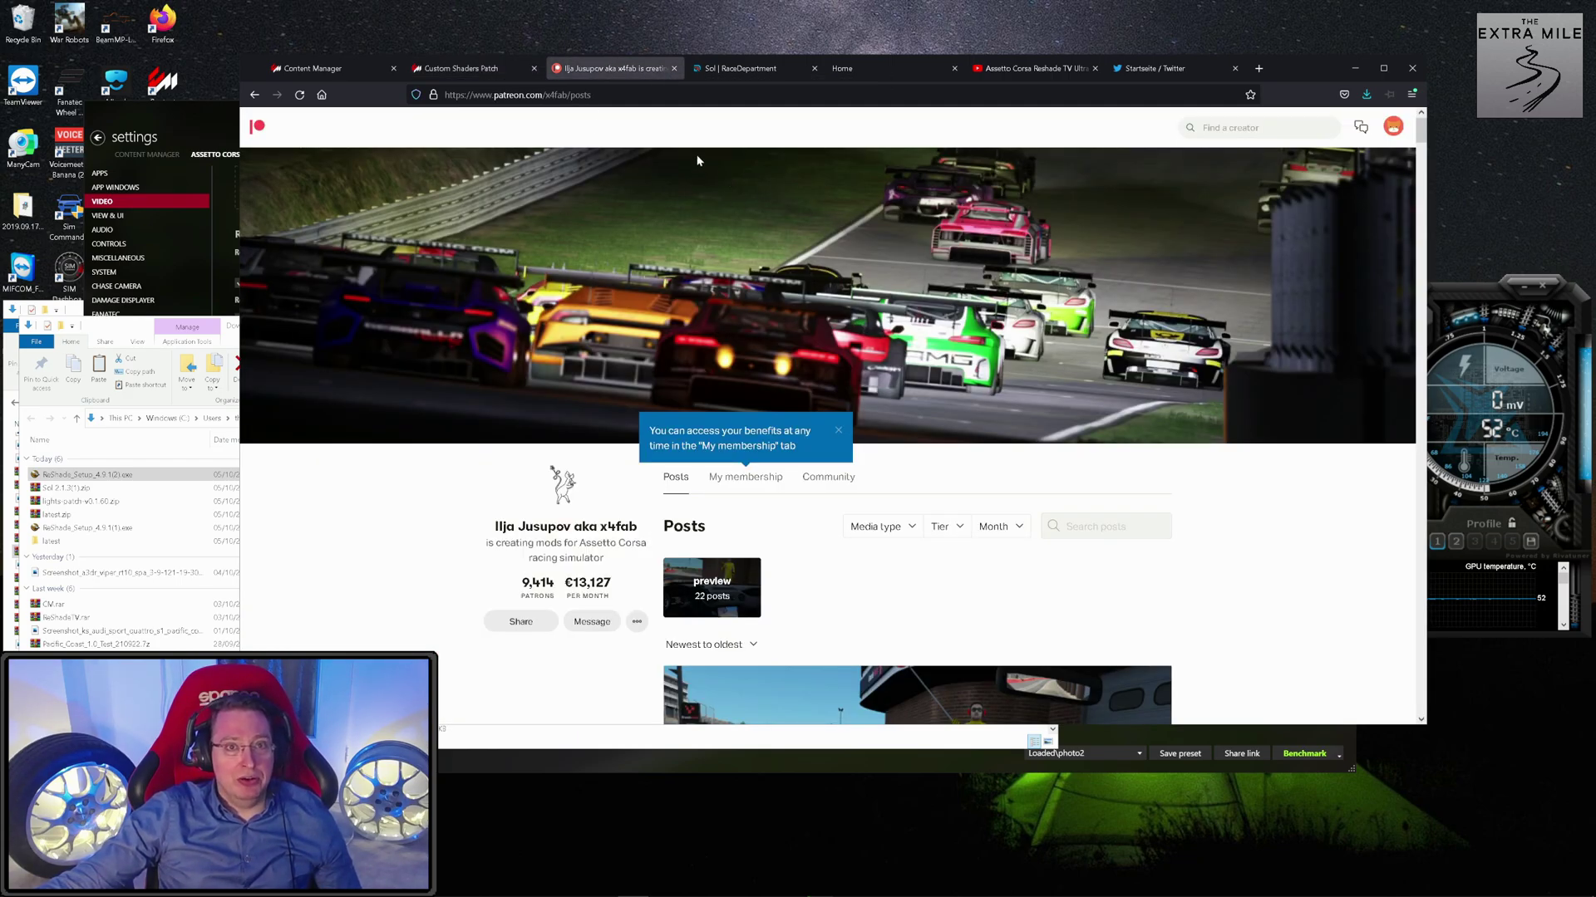
left_click(469, 68)
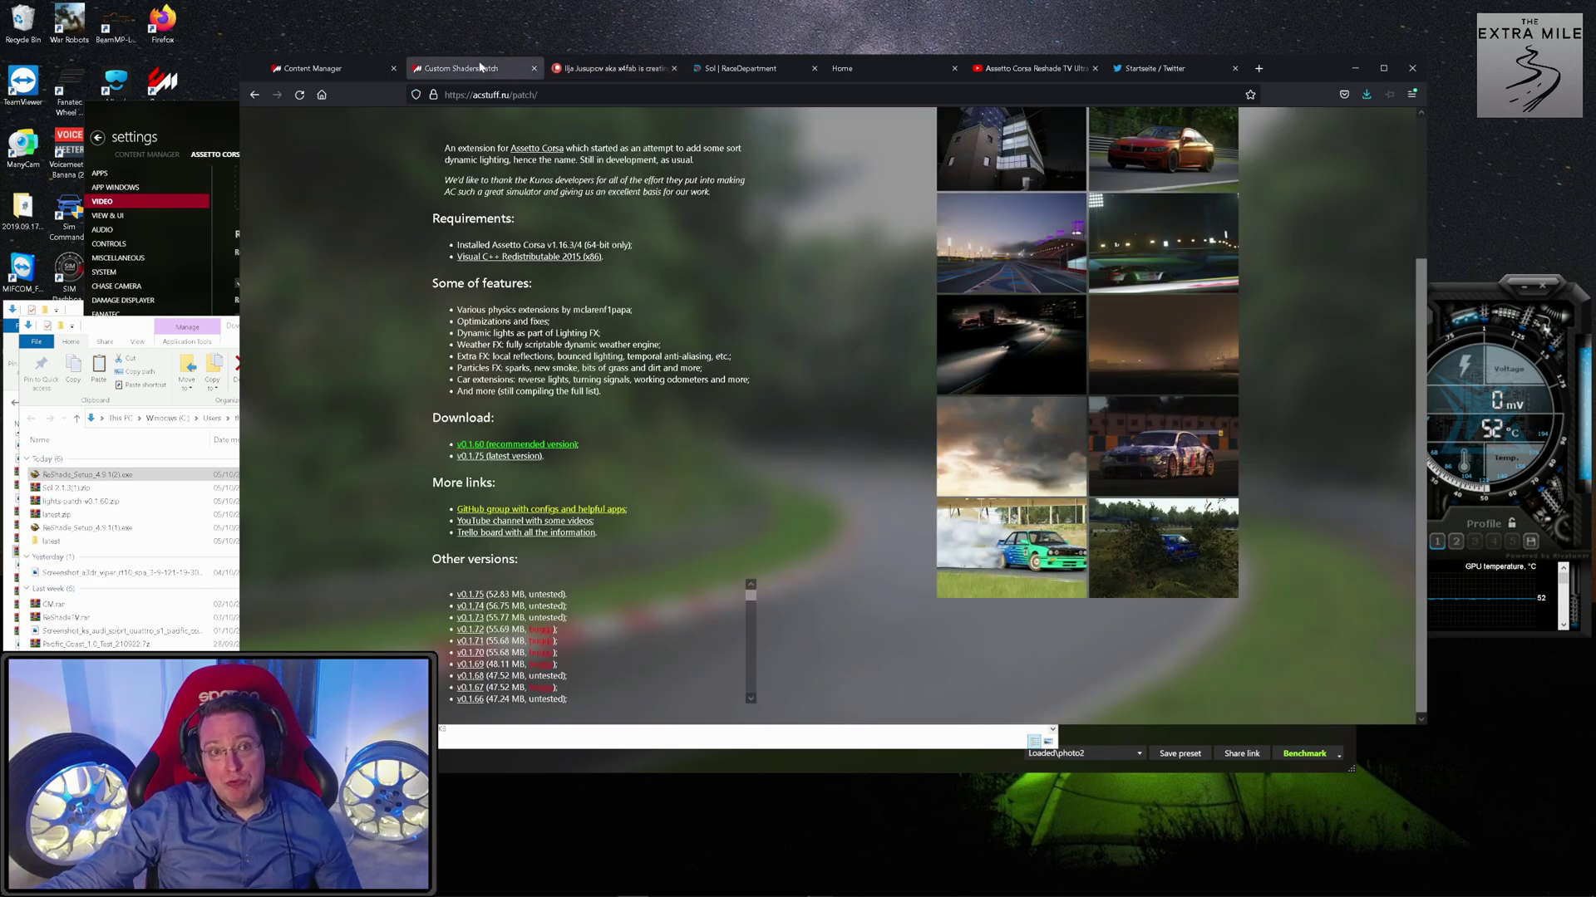
left_click(728, 73)
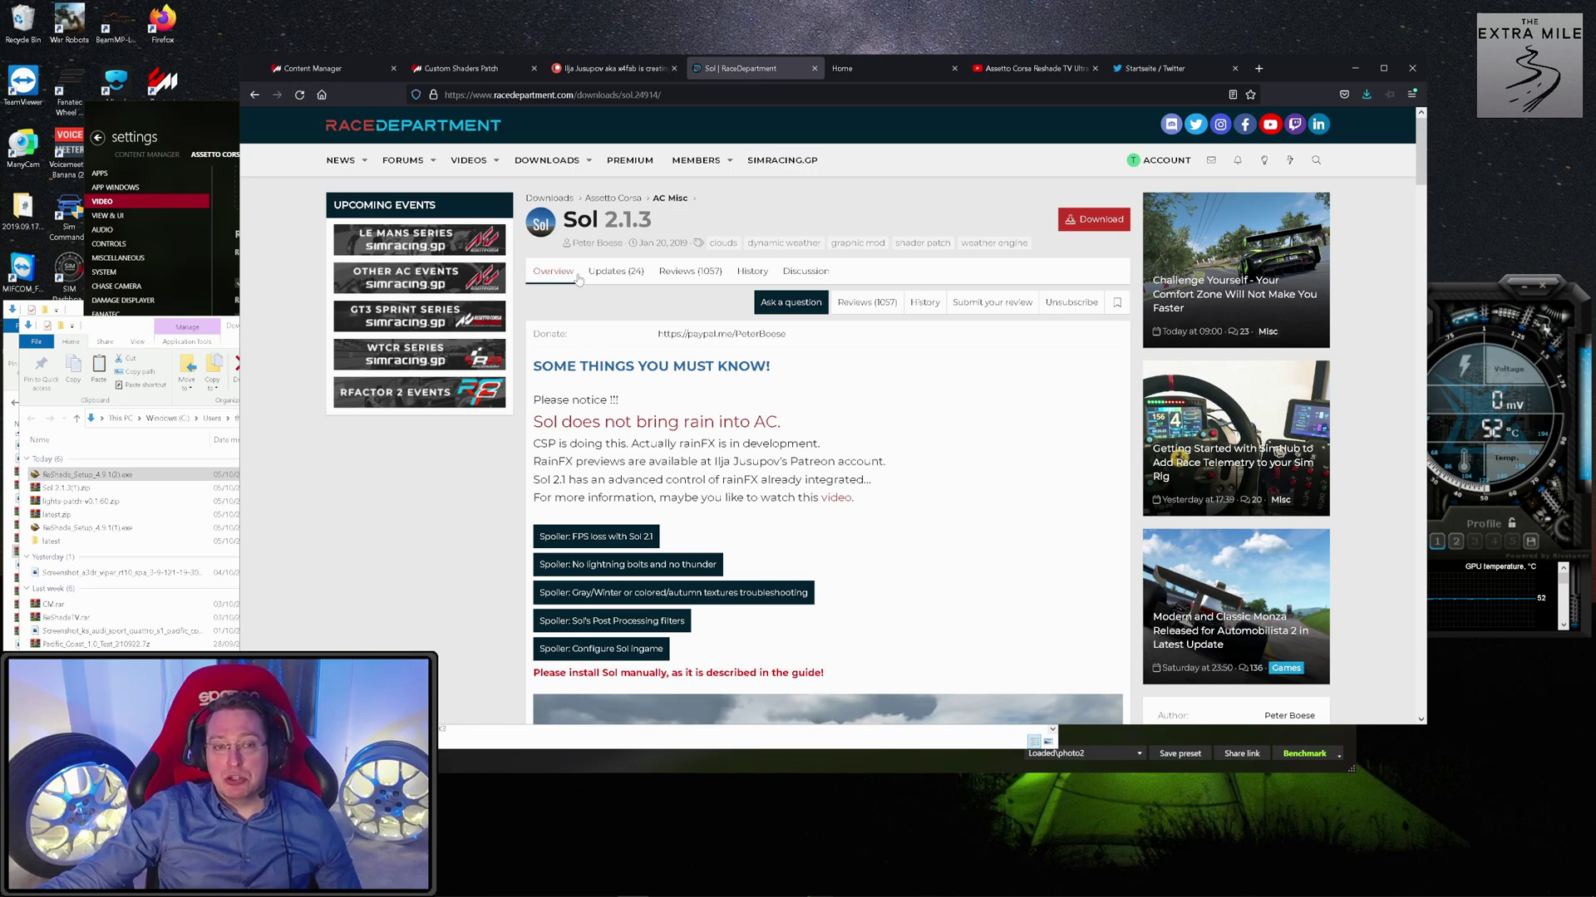
Switch Content Manager from its settings to the Drive page and return to the ReShade download page in Firefox.
left_click(160, 124)
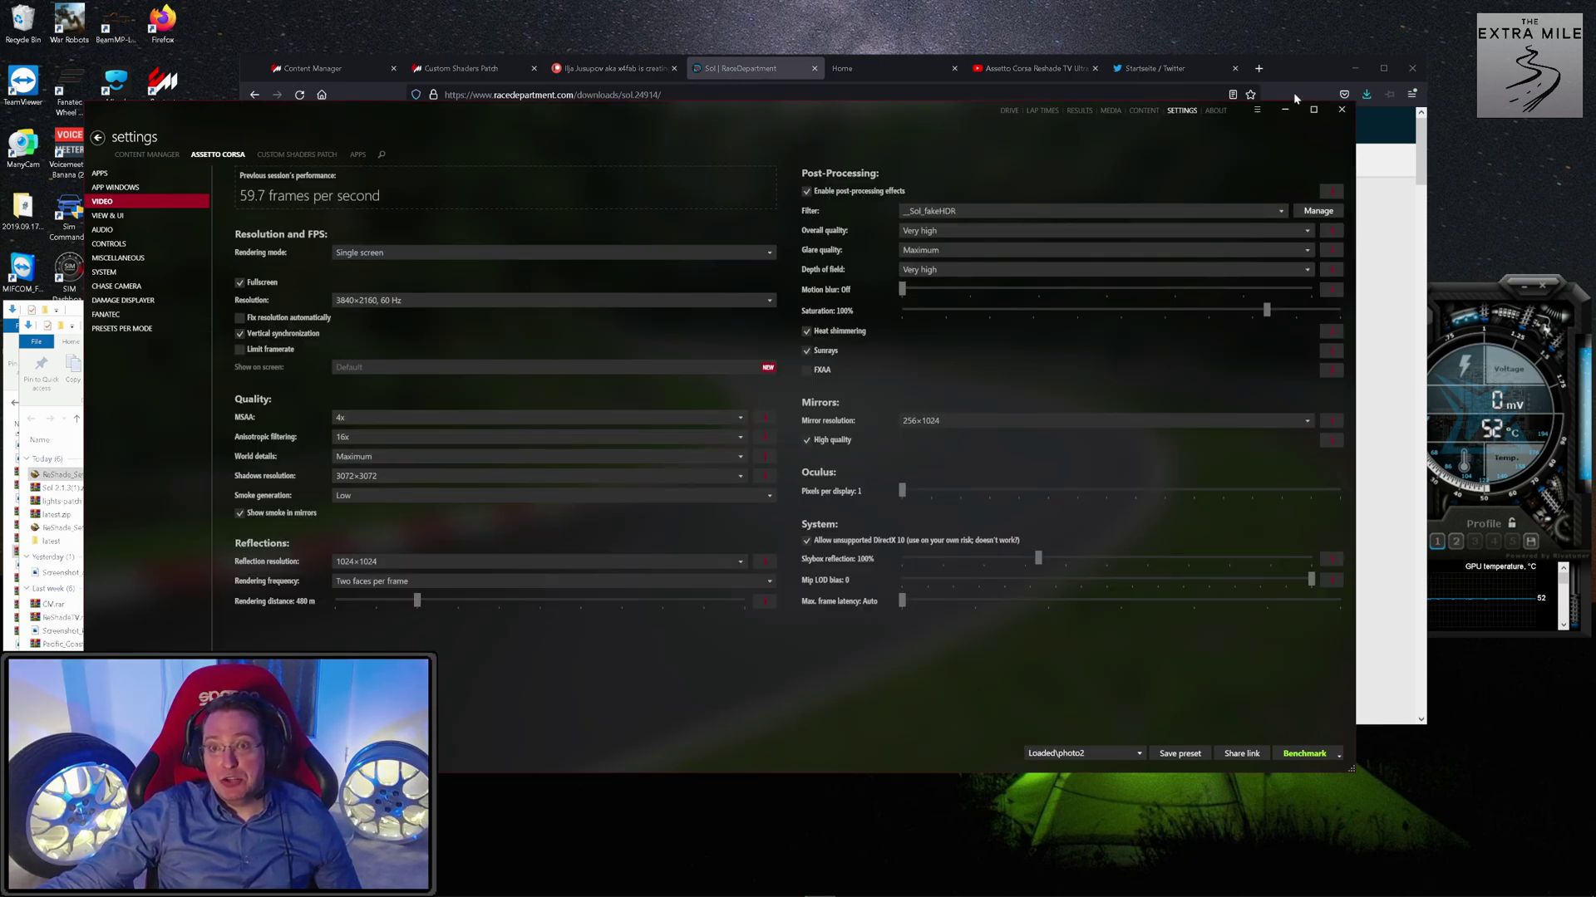
left_click(1008, 110)
left_click(895, 68)
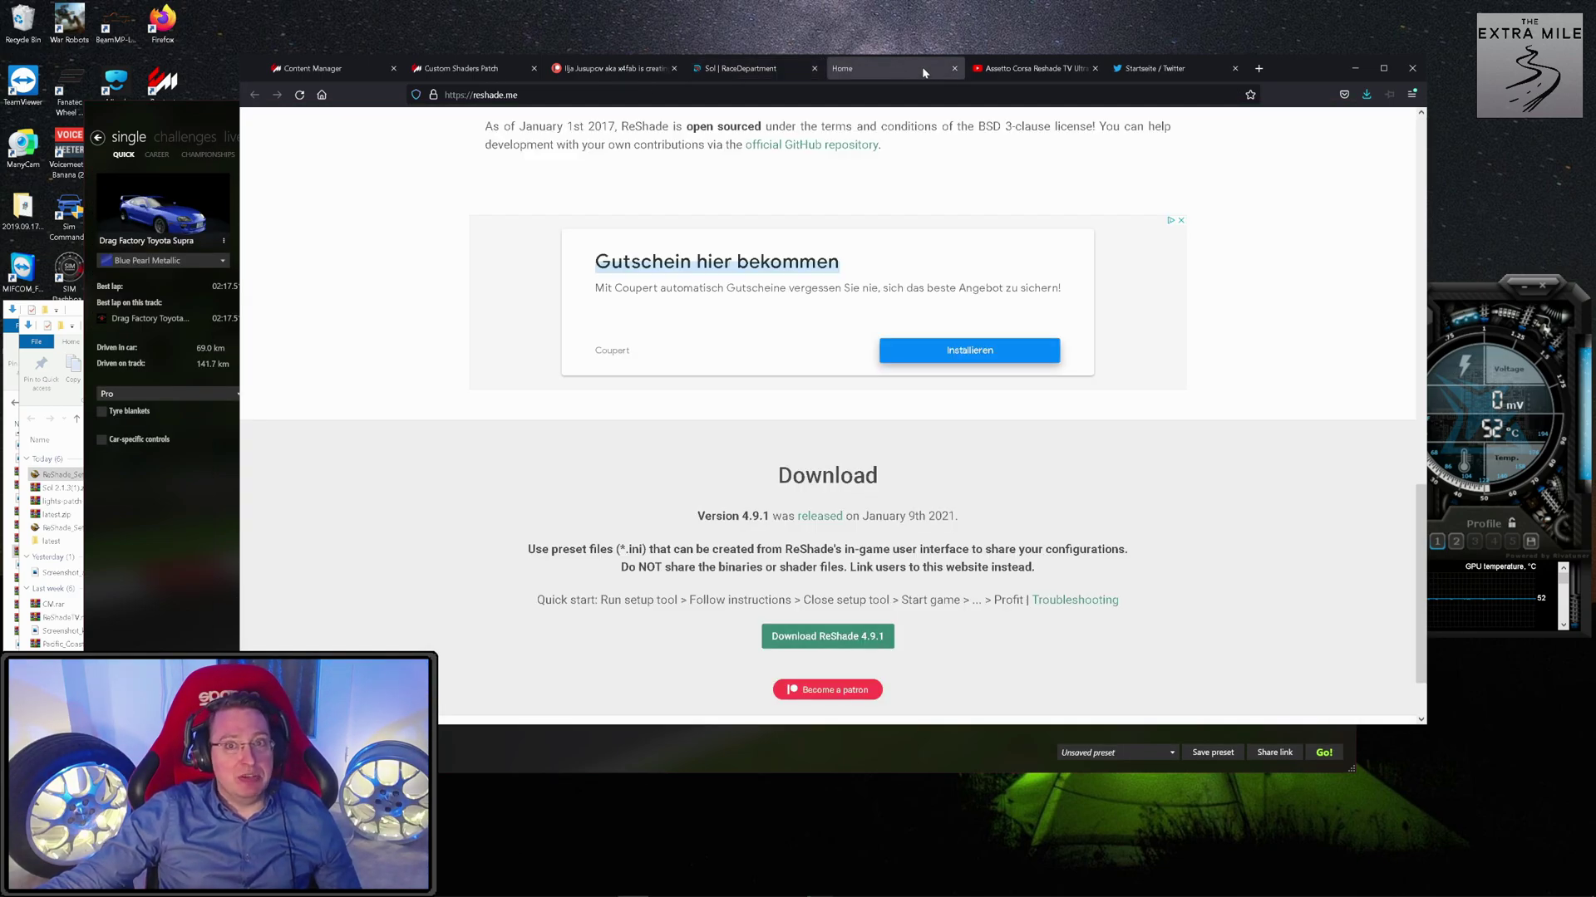
Show the "Assetto Corsa Reshade TV Ultra Real is here" YouTube page, close its comments panel and check the Twitter home page.
left_click(1031, 68)
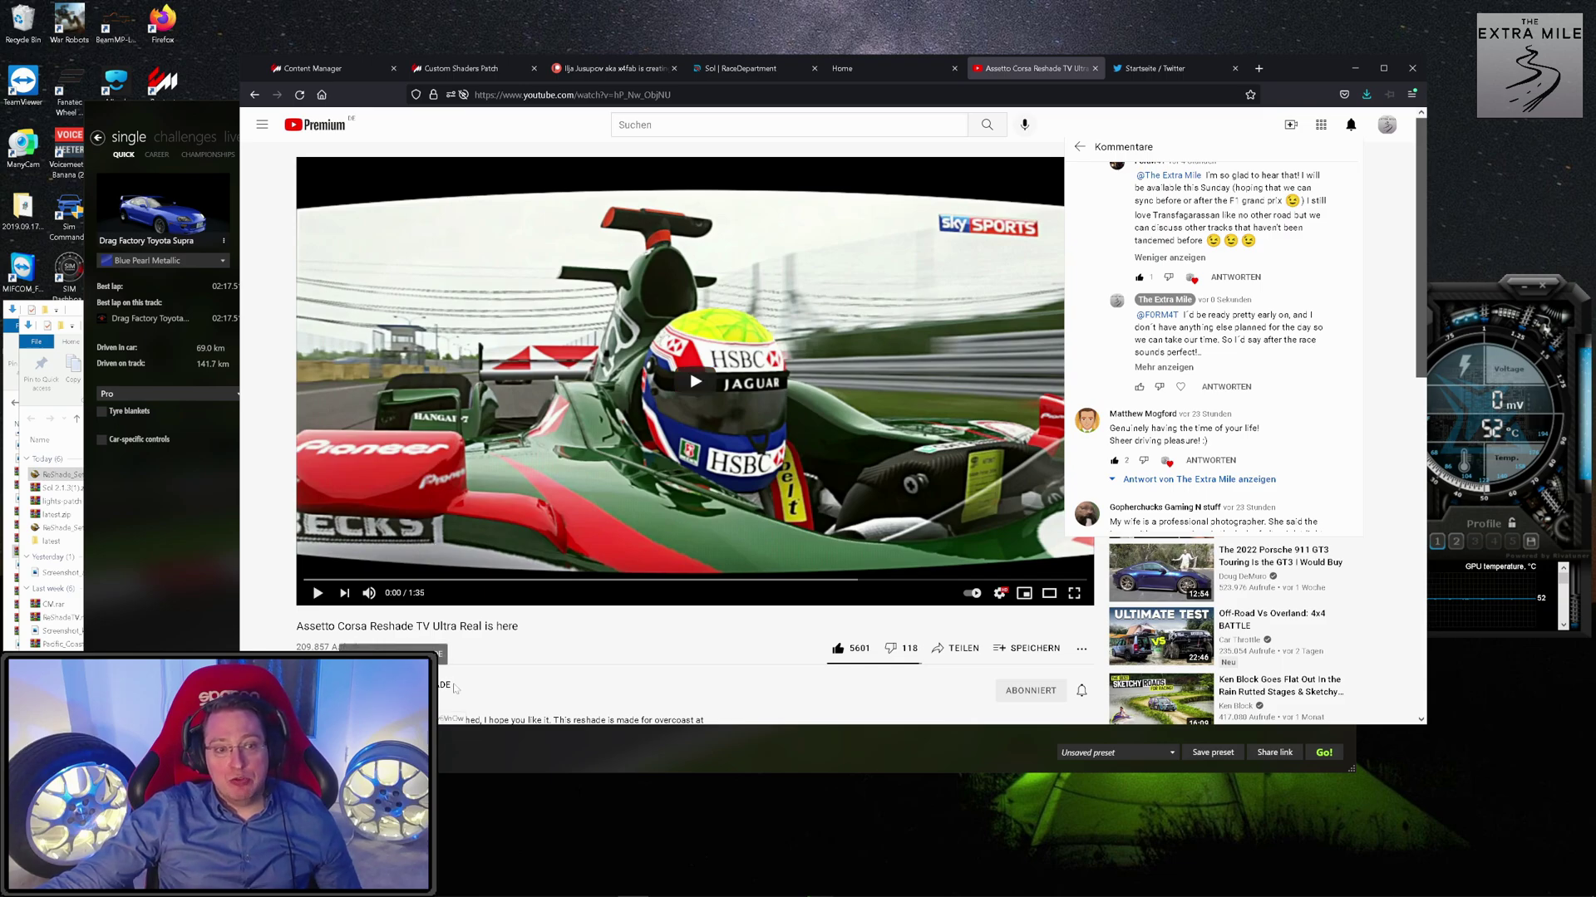
left_click(1379, 222)
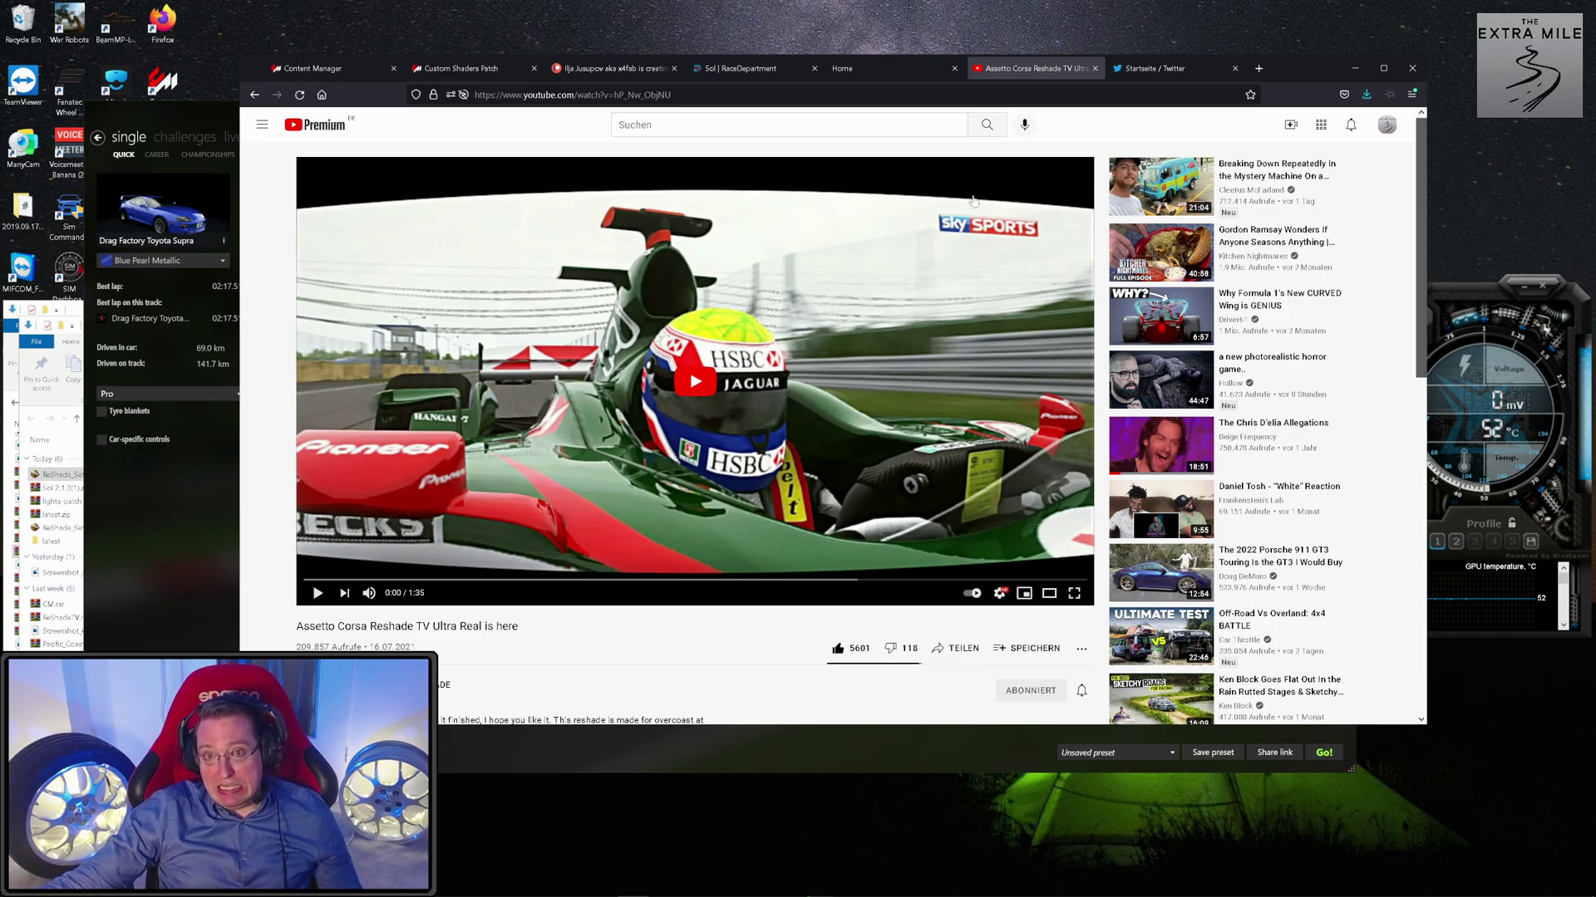
left_click(1172, 68)
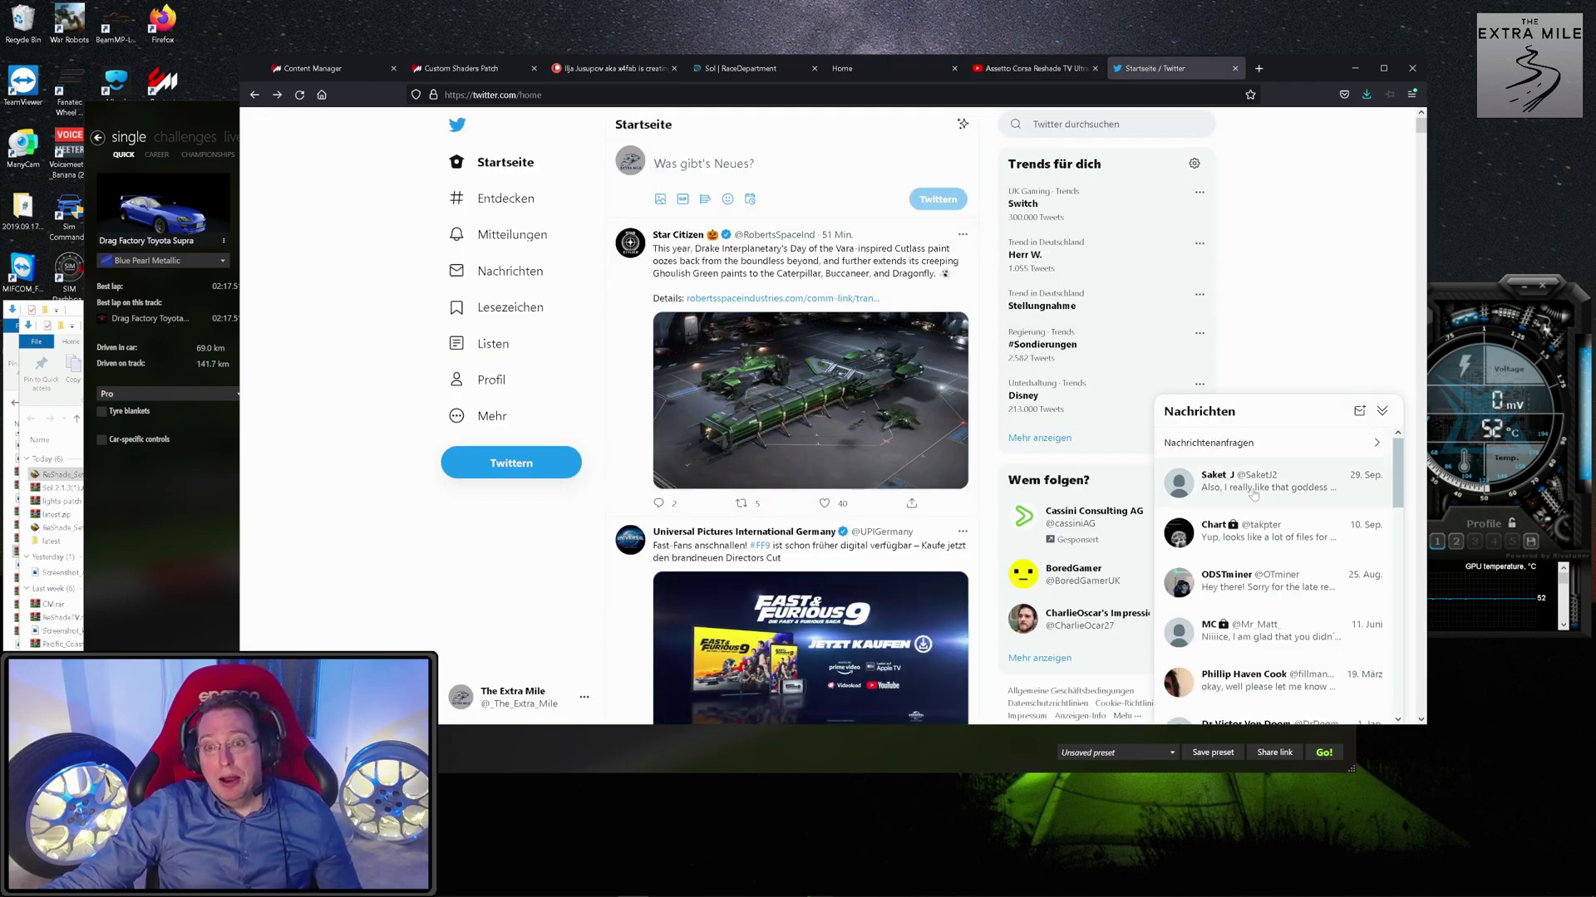
left_click(1034, 68)
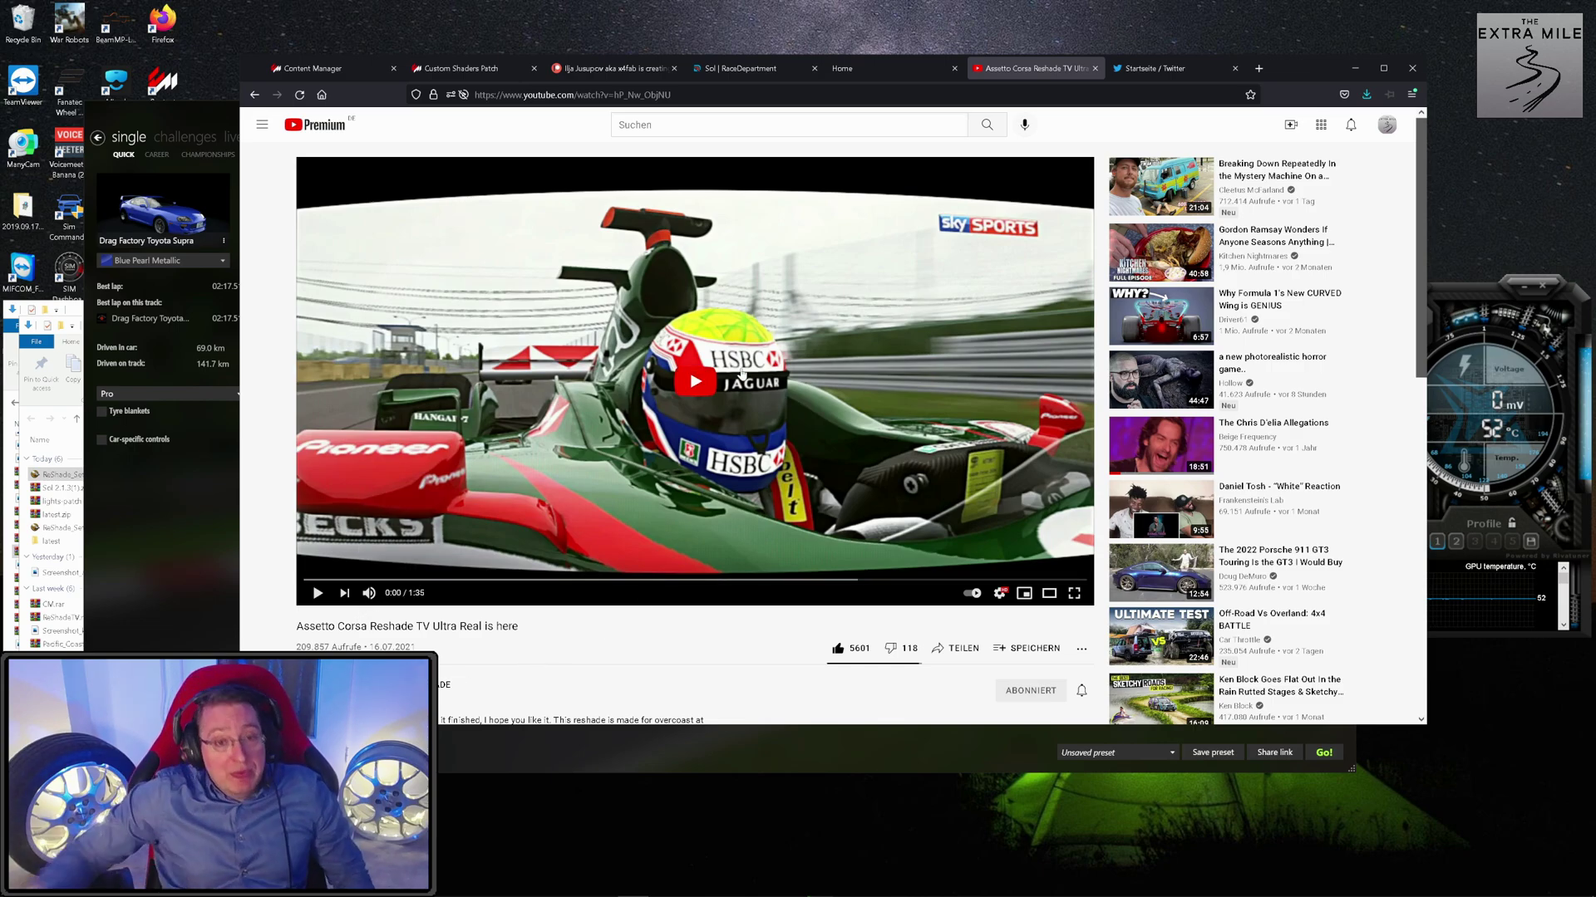
Play the Reshade TV video full screen, check its quality options, leave full screen and pause it.
left_click(765, 355)
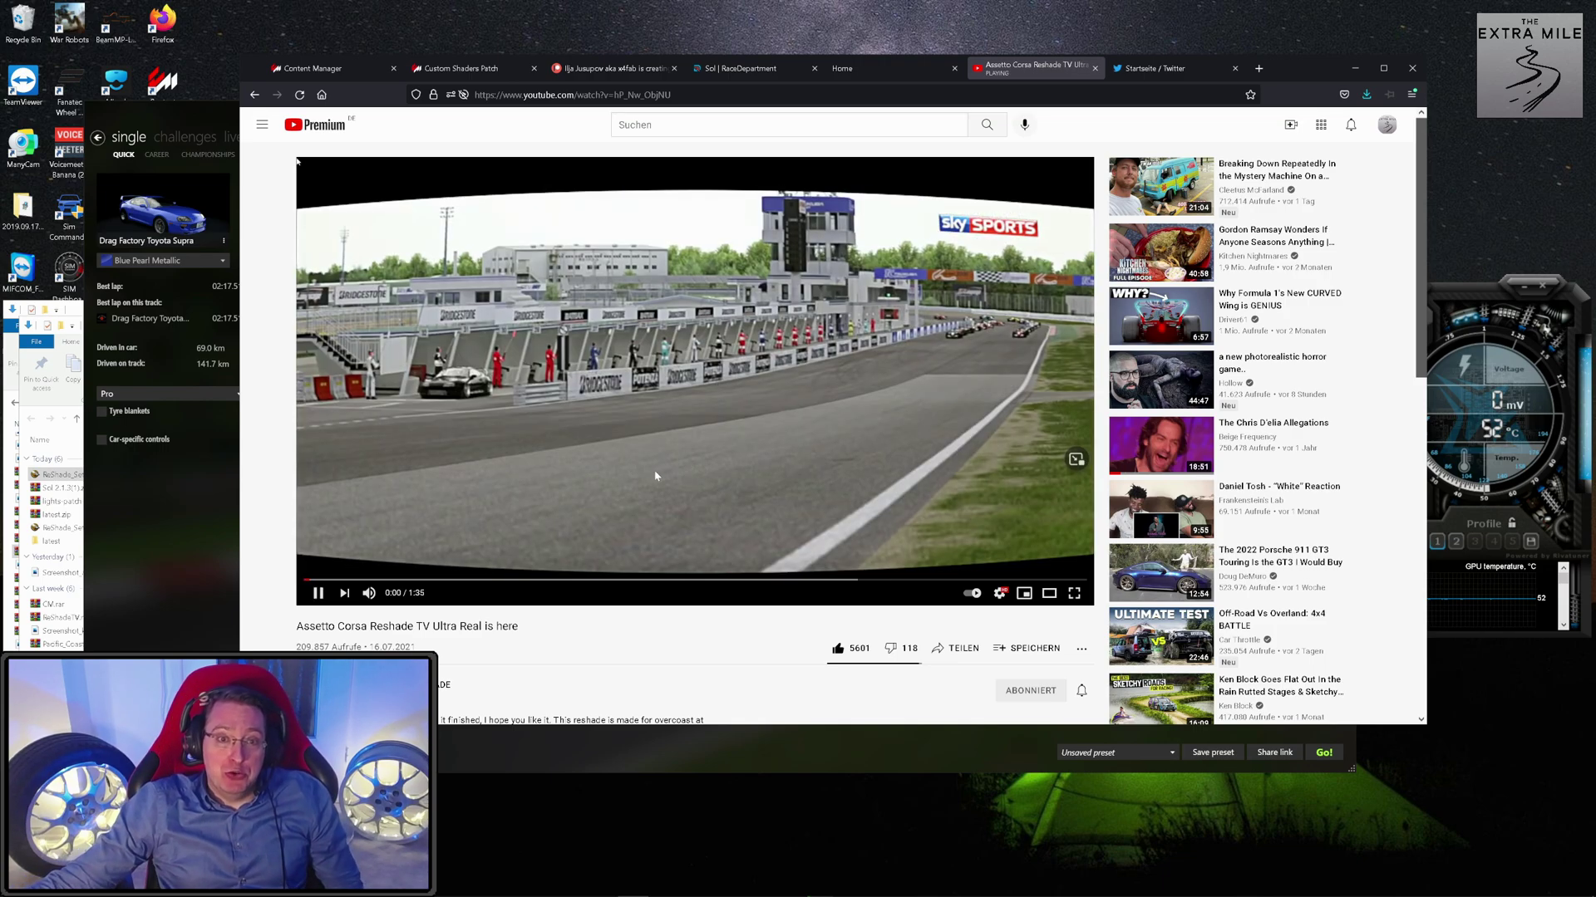
left_click(312, 579)
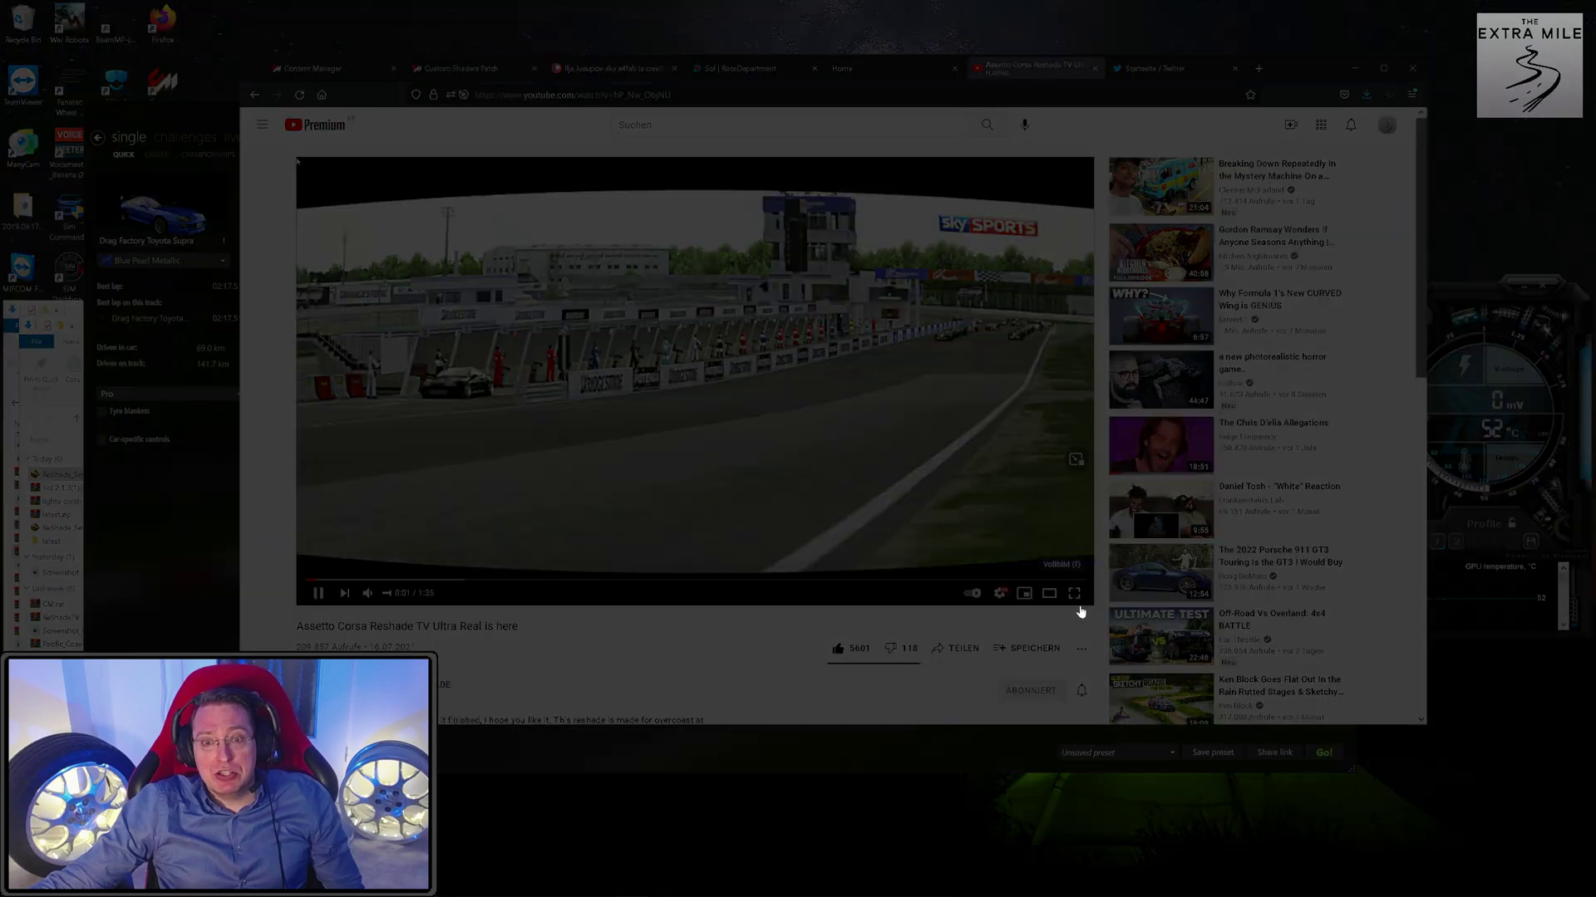
left_click(1073, 593)
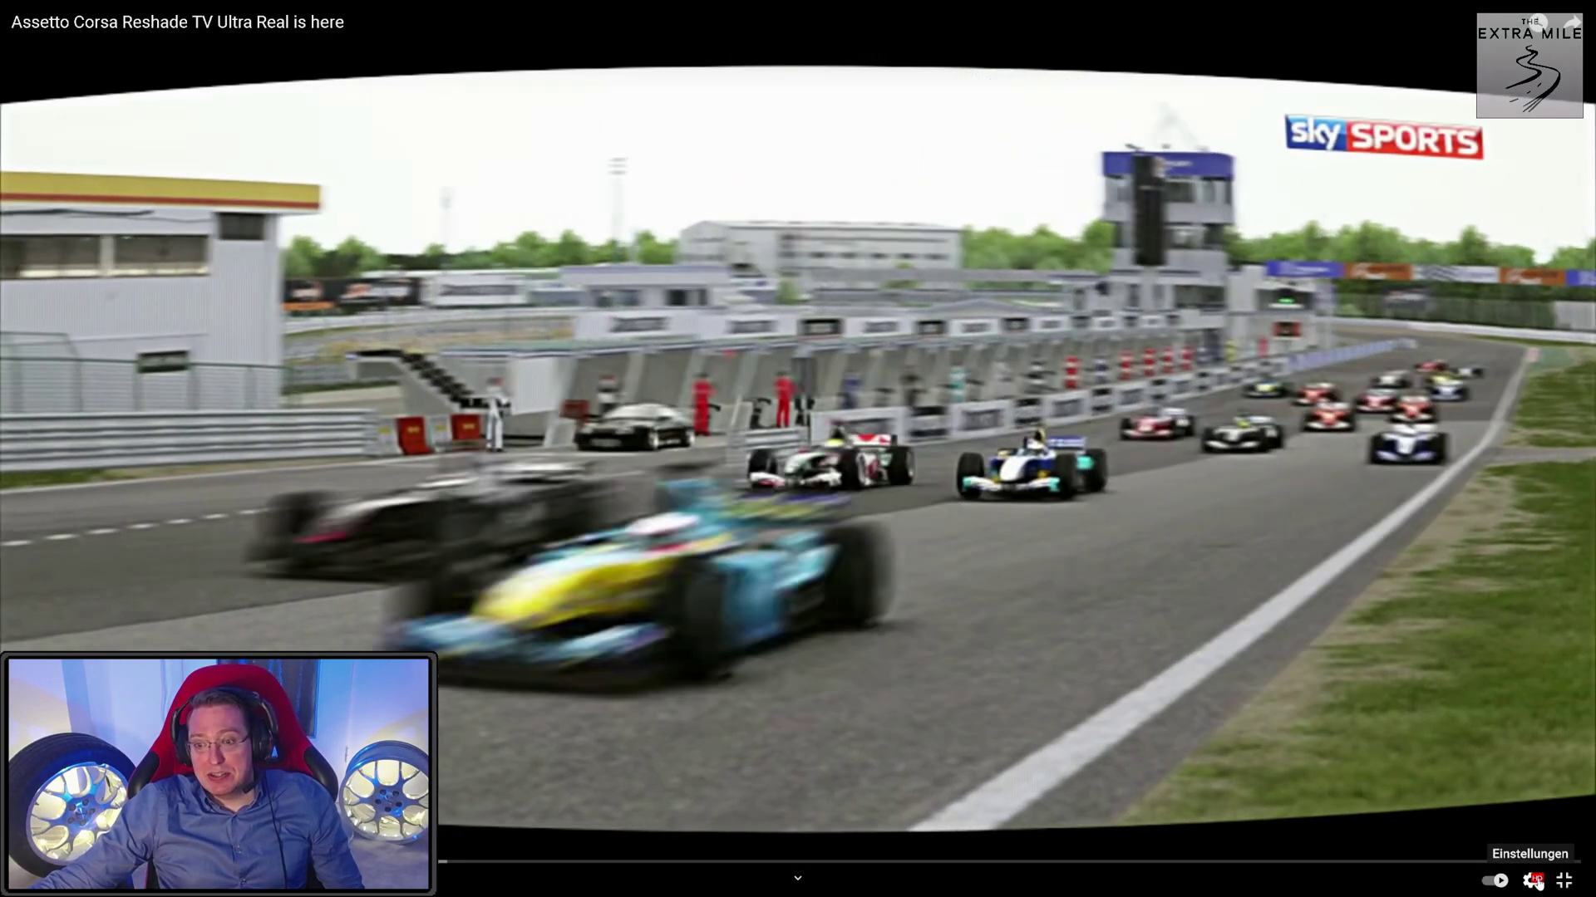
left_click(1530, 880)
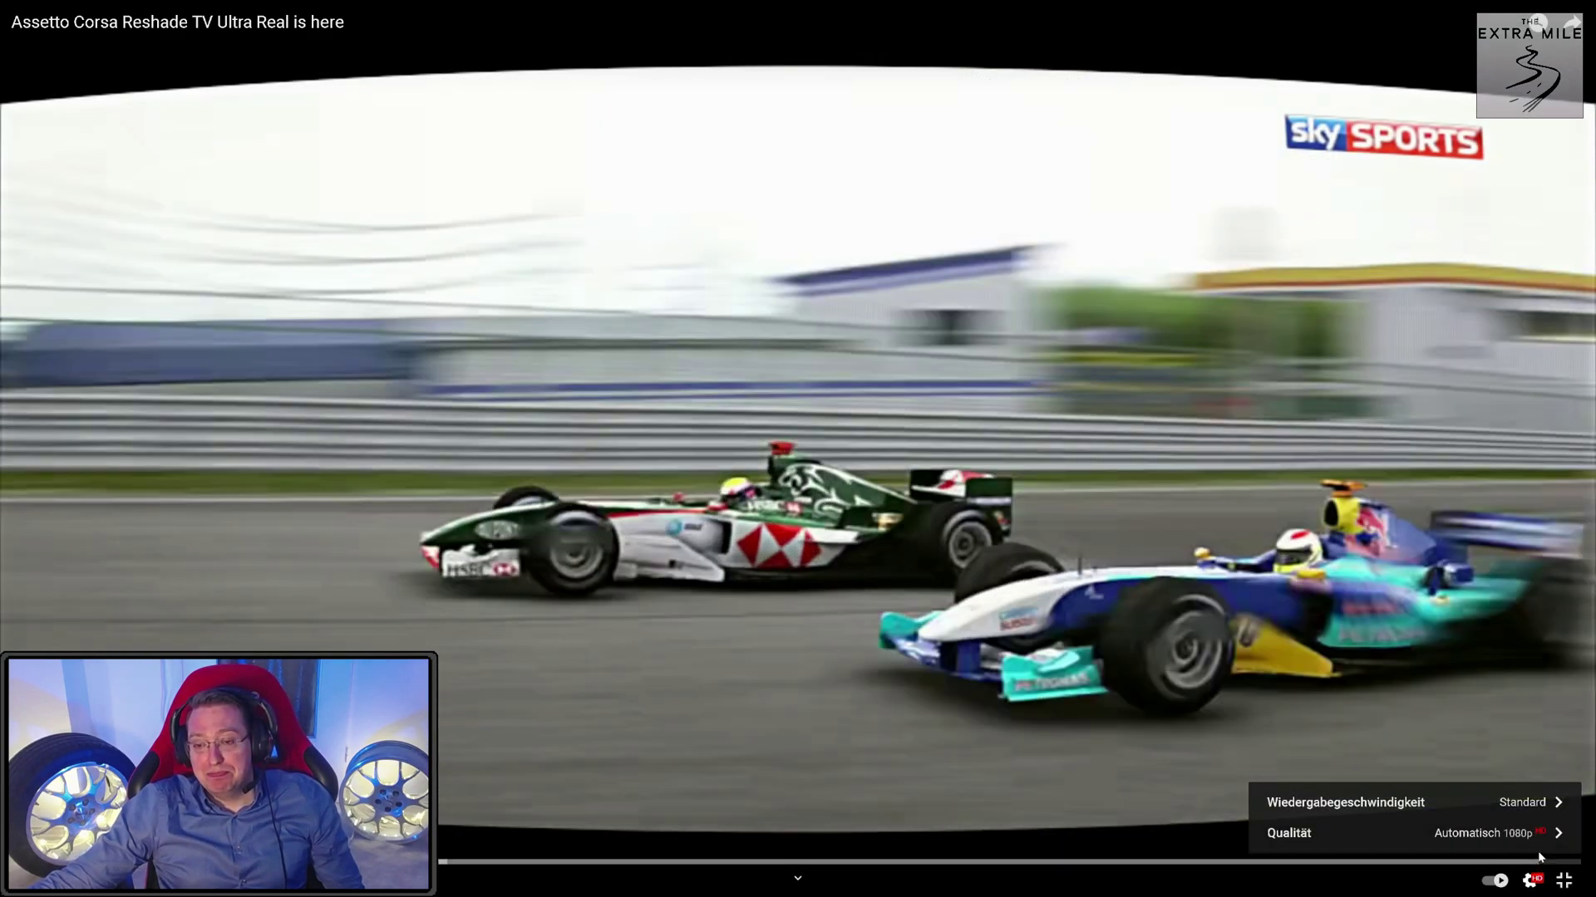
left_click(1543, 845)
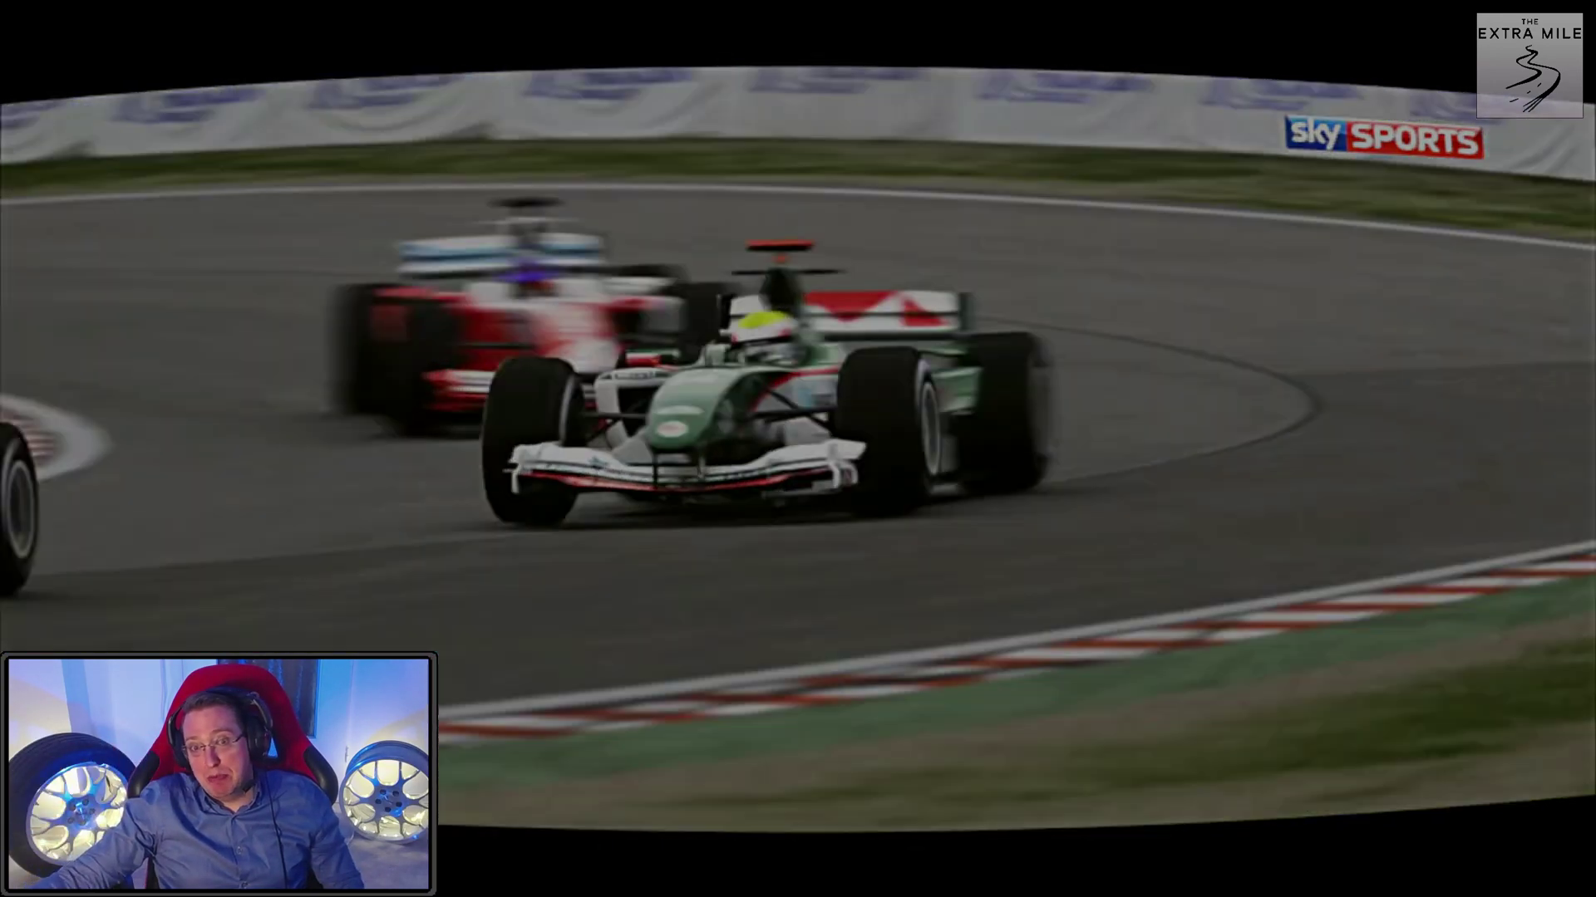
key("Escape")
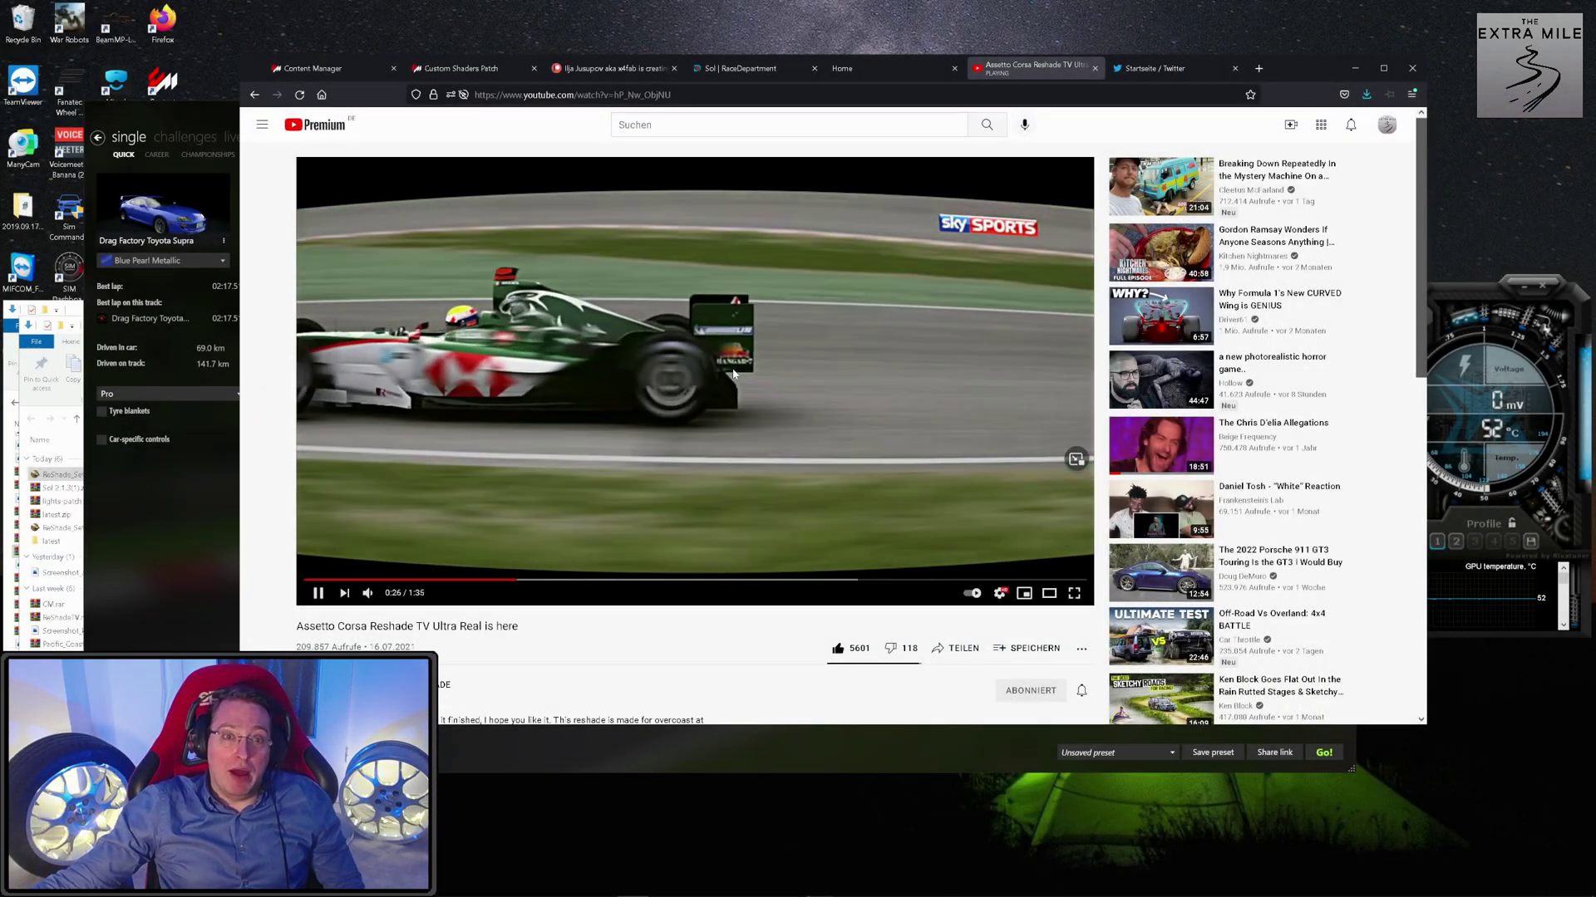
left_click(731, 383)
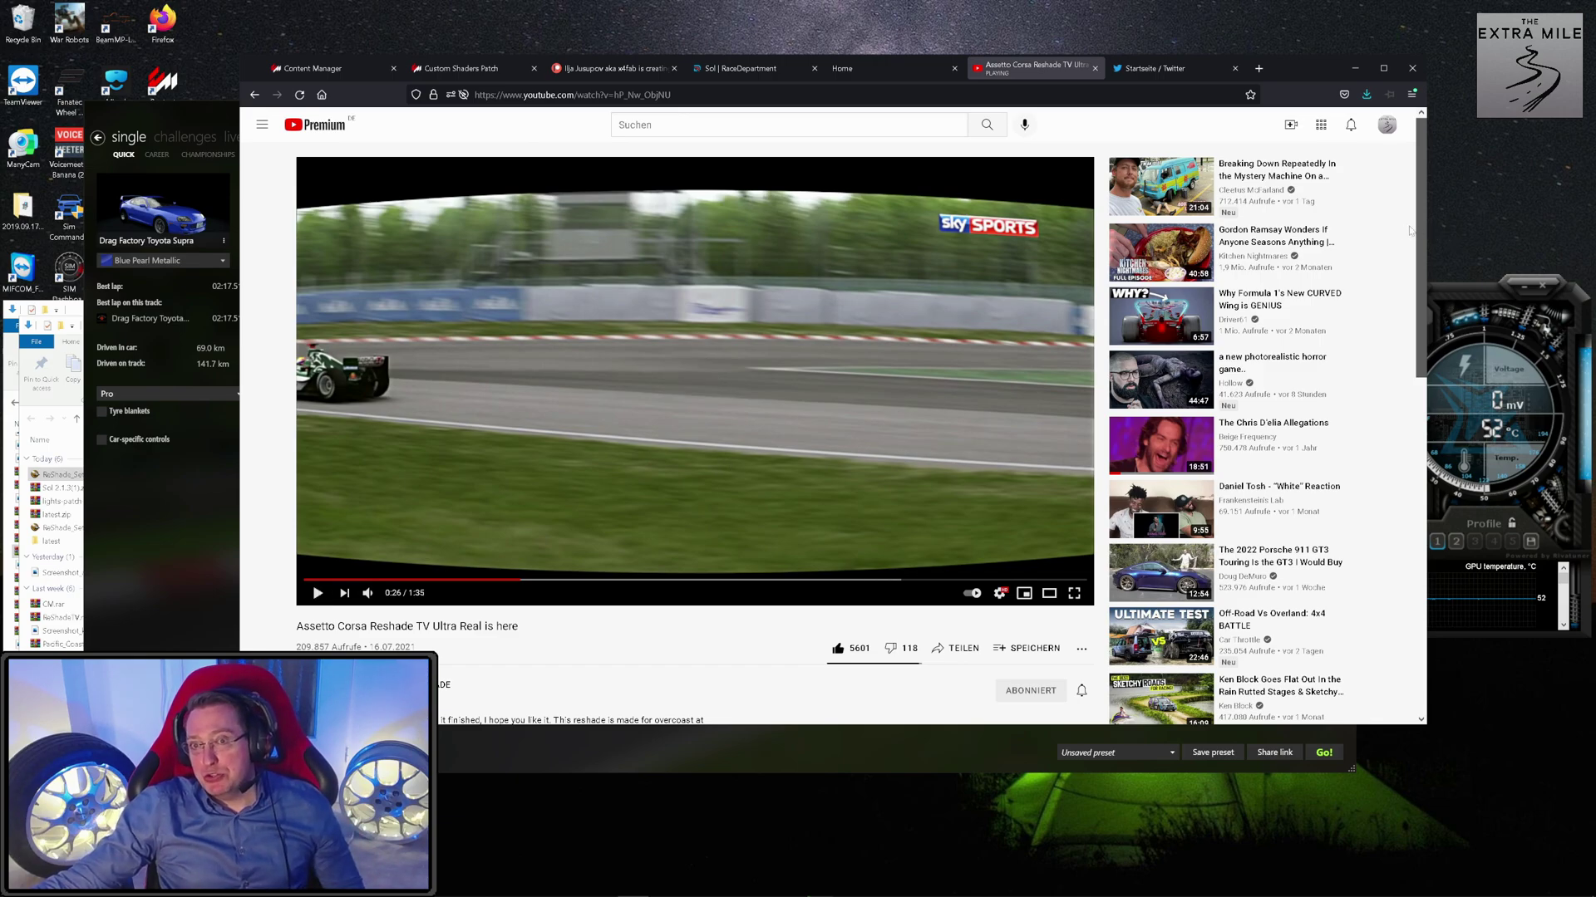
Expand the video description, check the Sol + PPFilter link on RaceDepartment and close that page.
scroll(1403, 231, "down", 5)
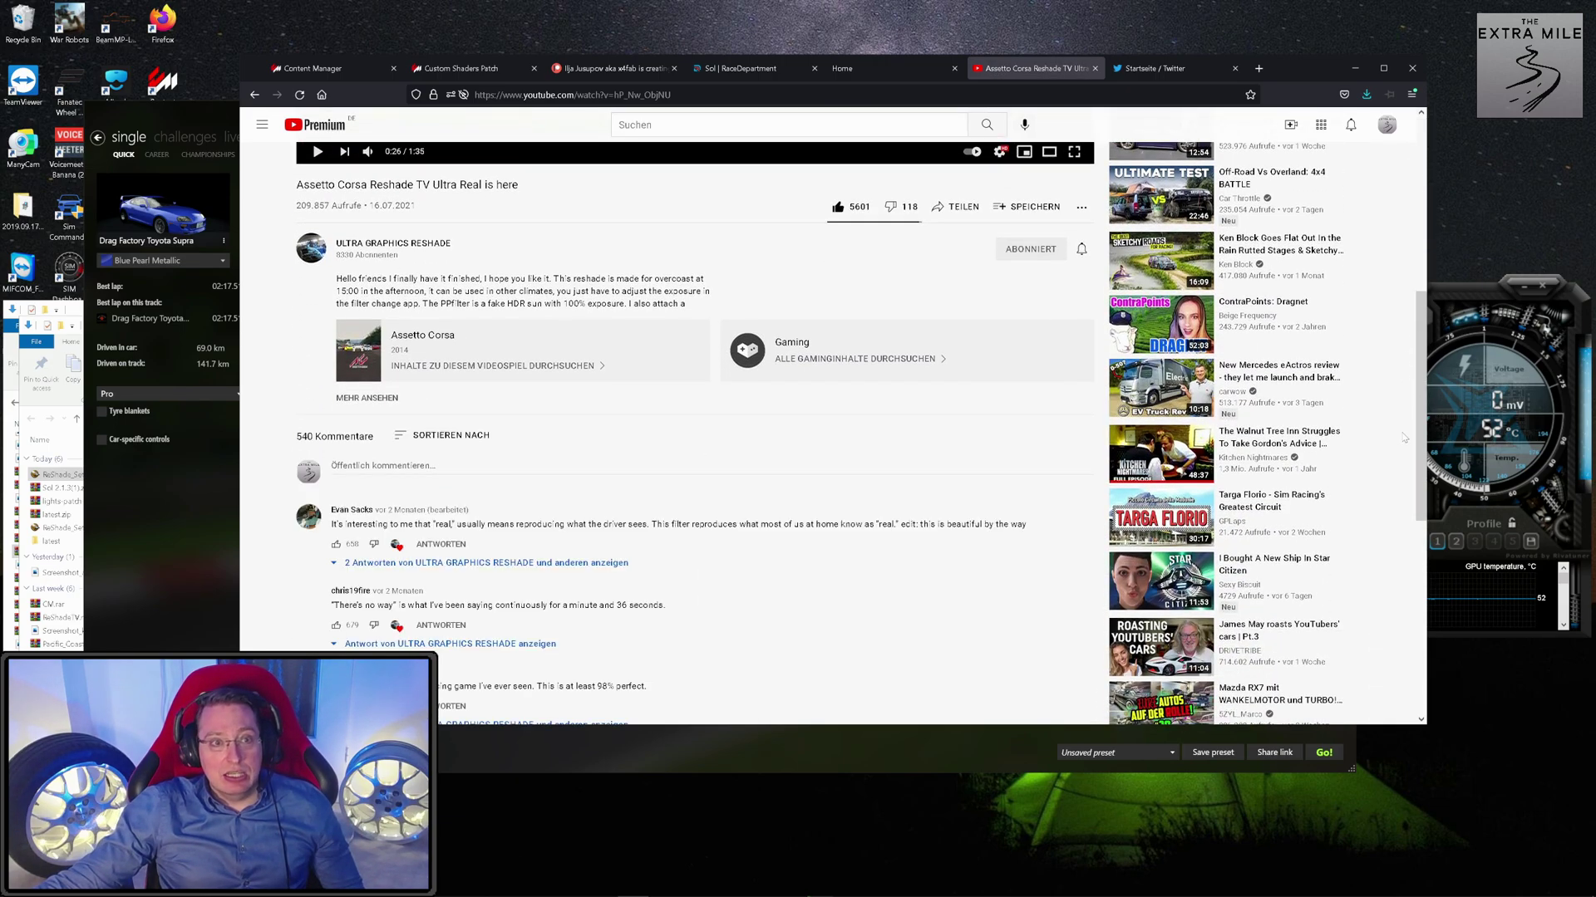
left_click(389, 397)
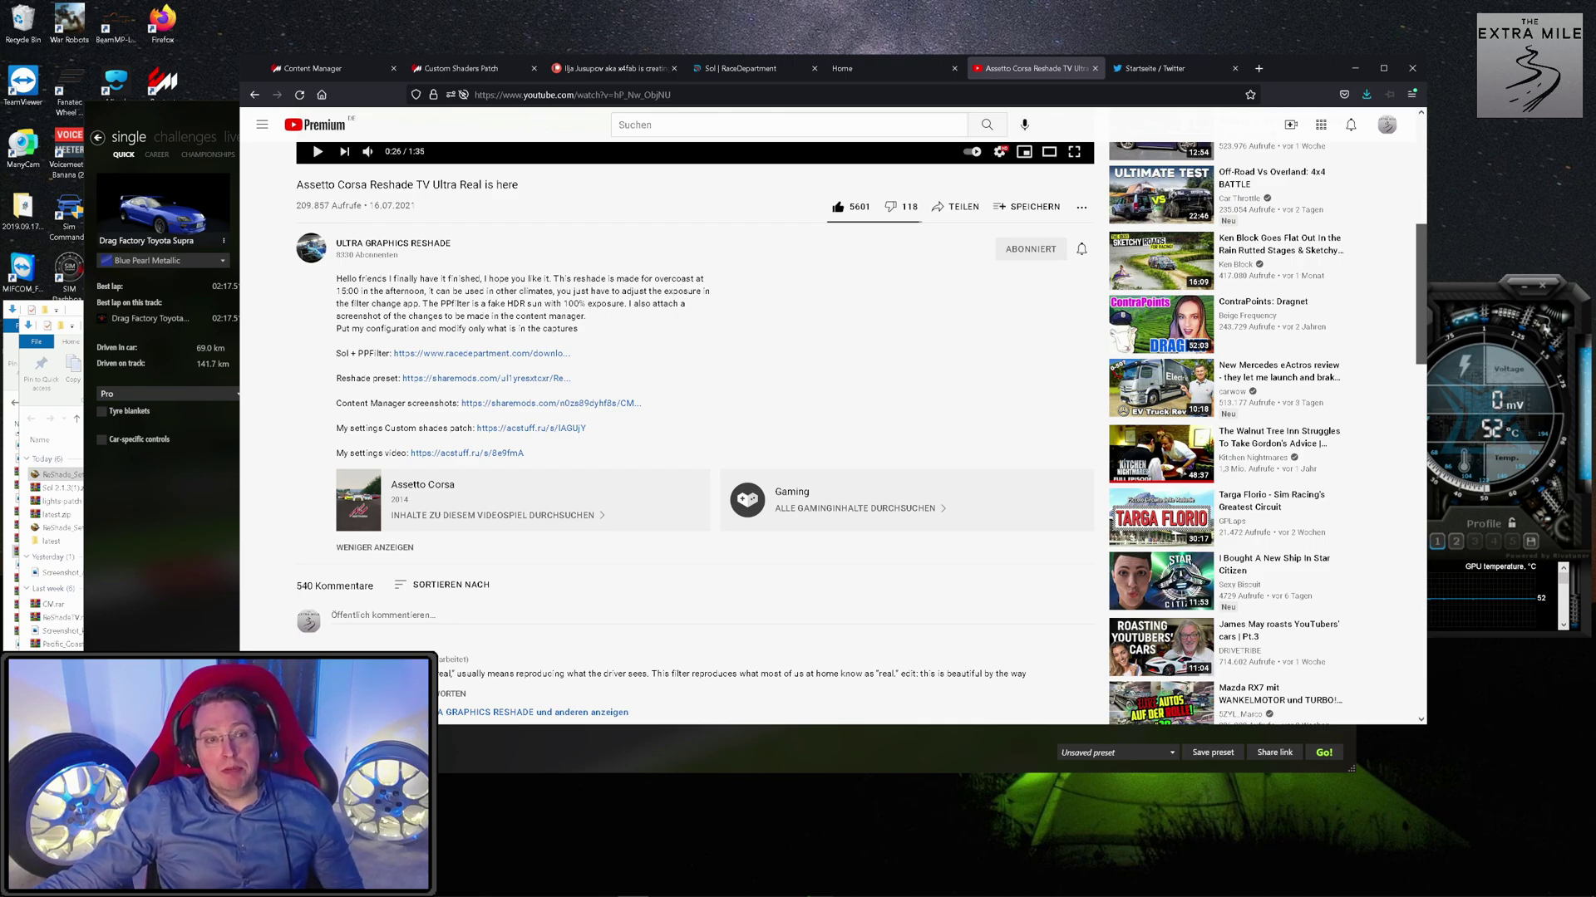
left_click(413, 356)
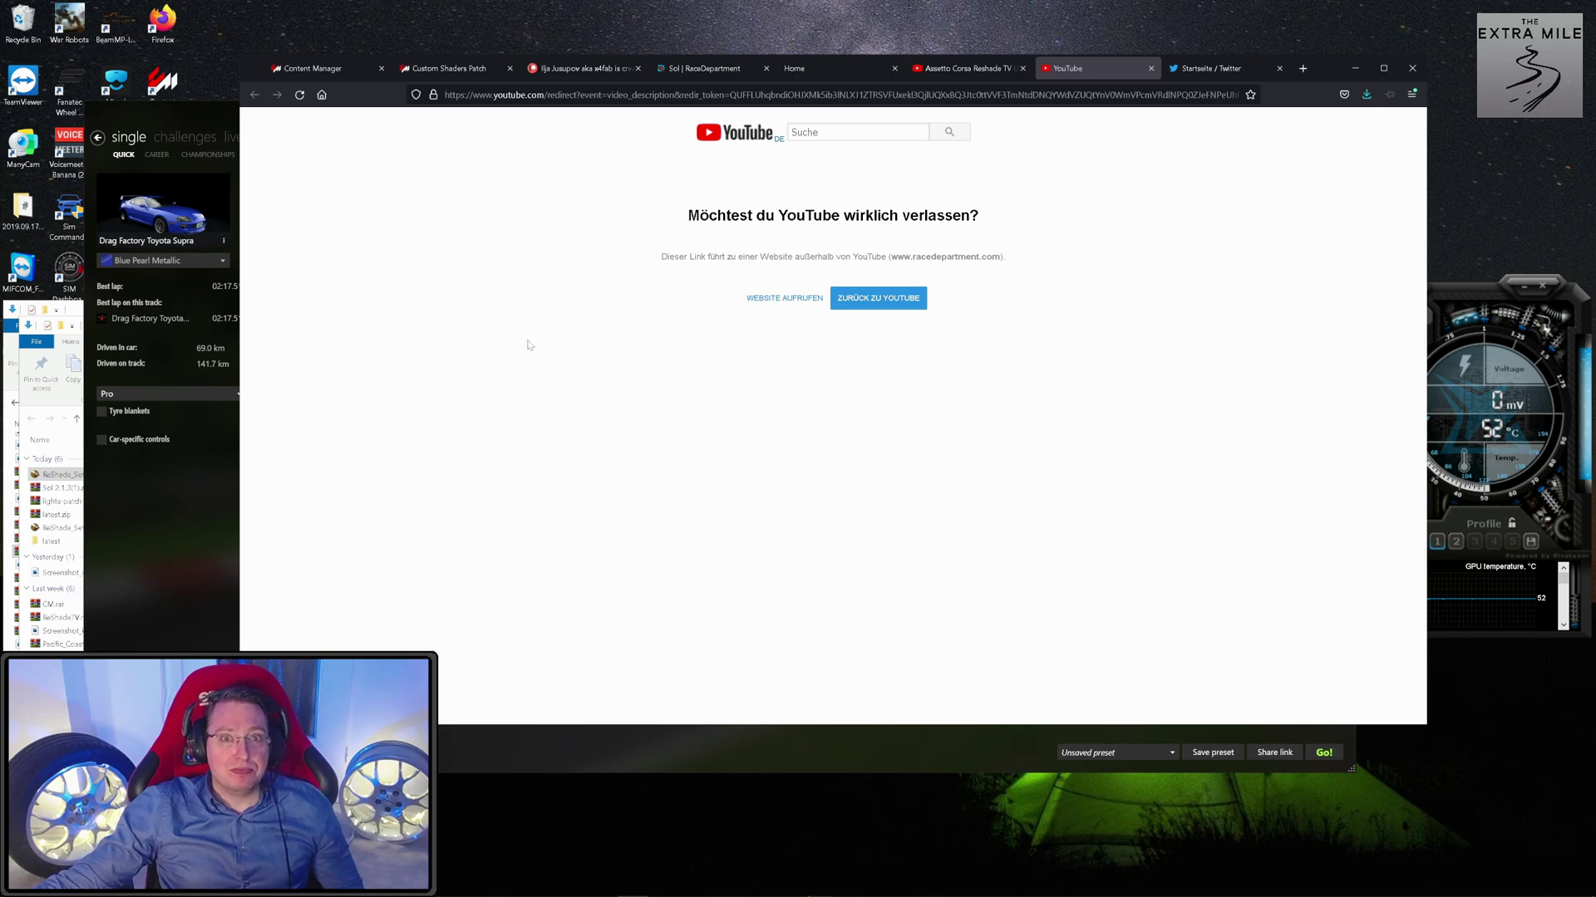
left_click(768, 299)
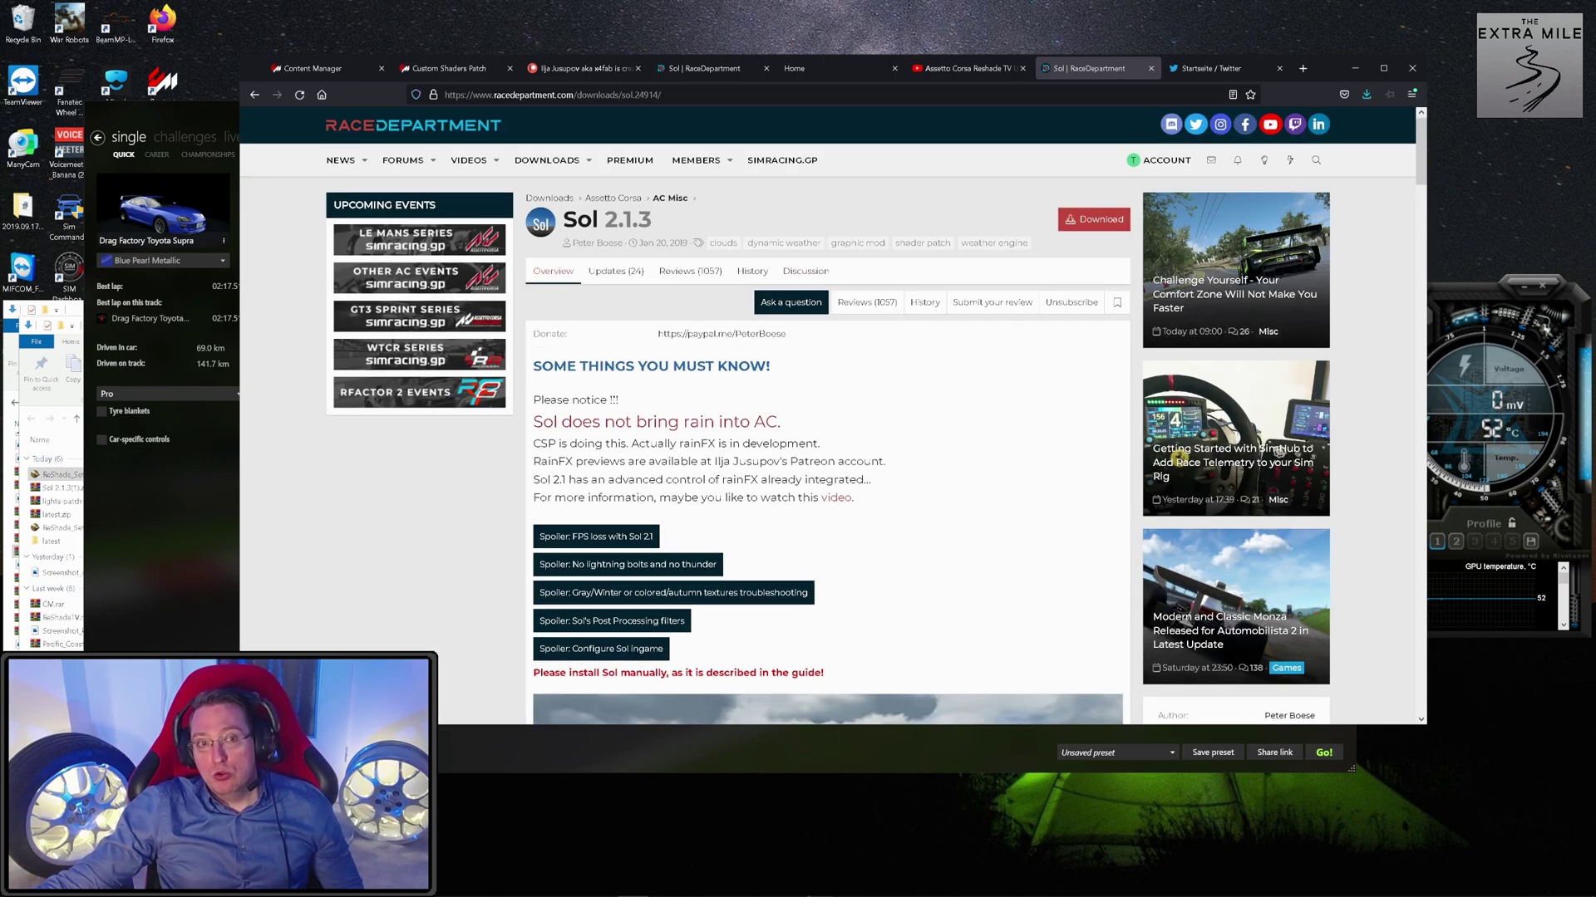
left_click(1150, 69)
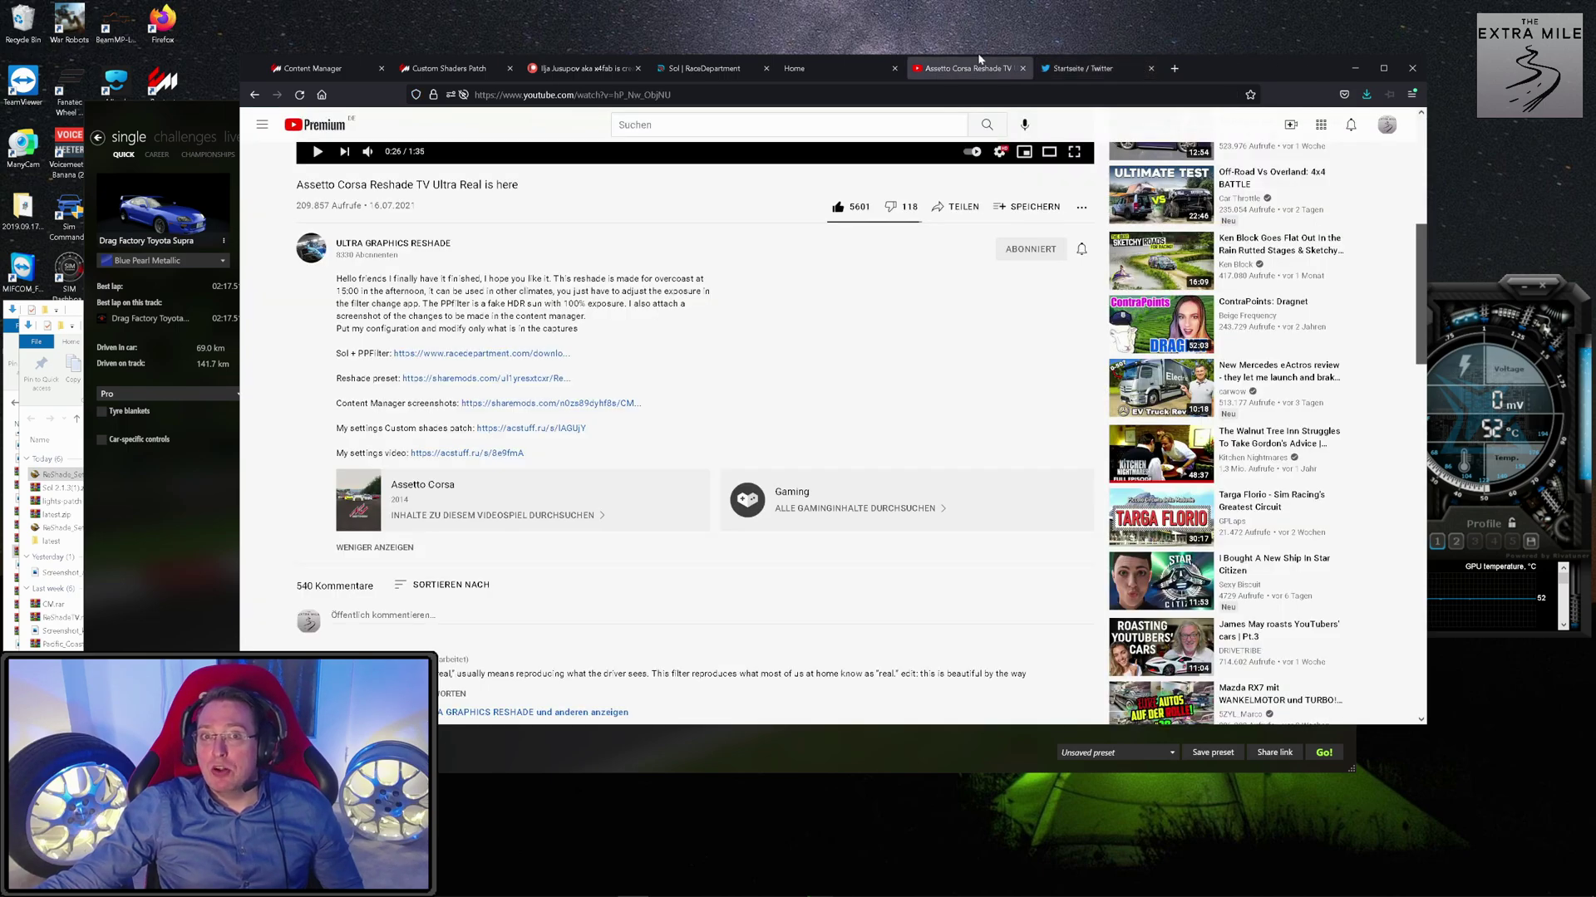
Request ReShadeTV.rar on ShareMods through the description's Reshade preset link, close the advert page and cancel the save.
left_click(489, 380)
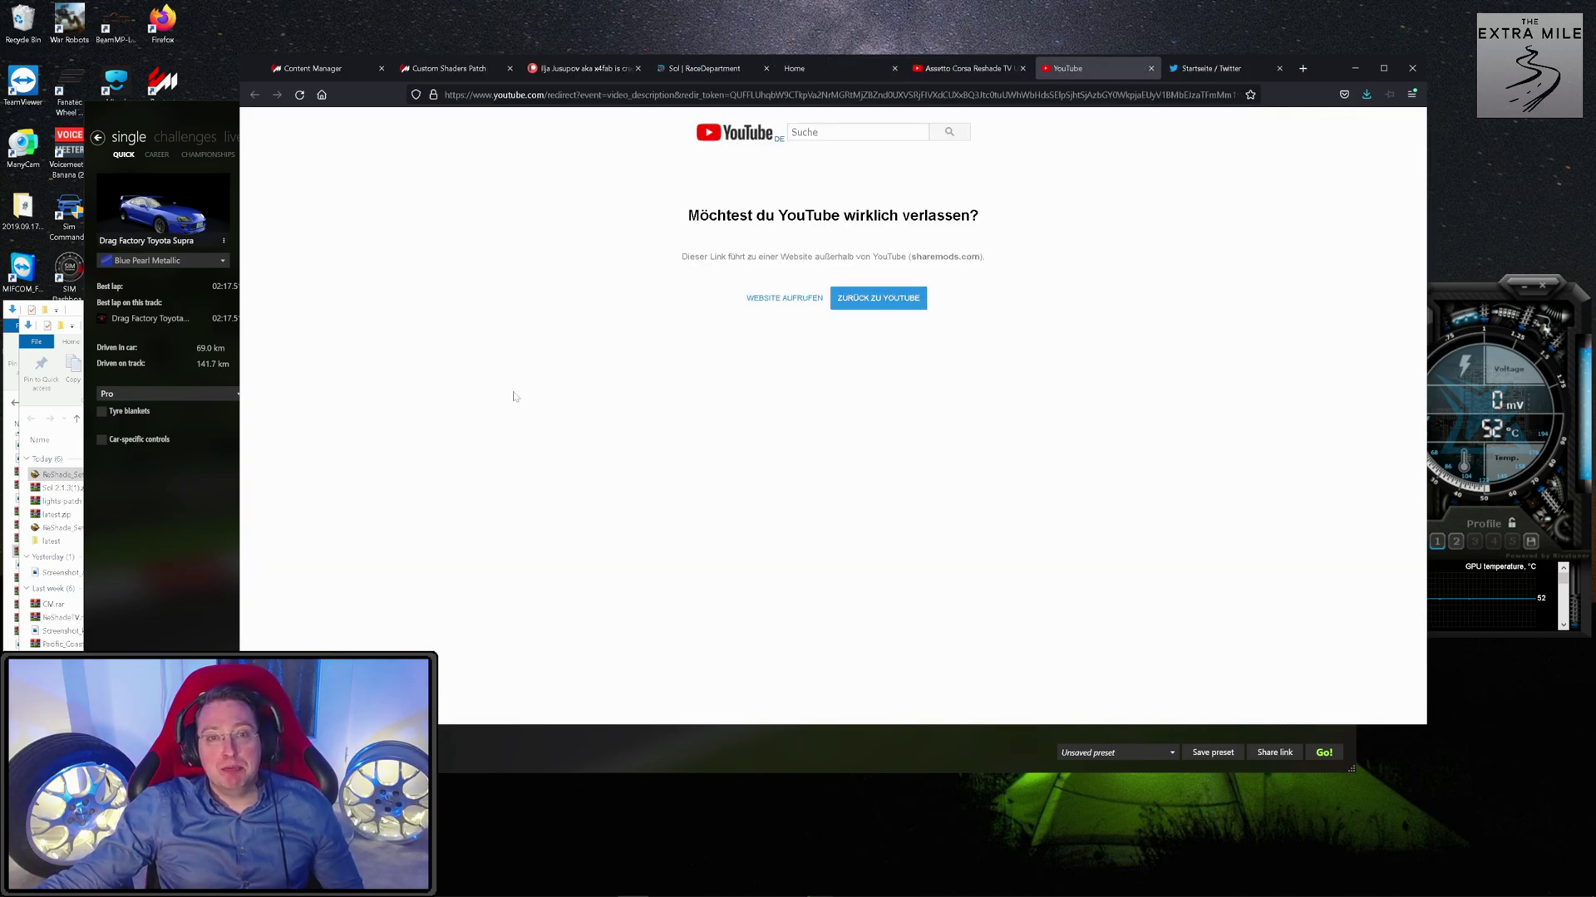
left_click(766, 300)
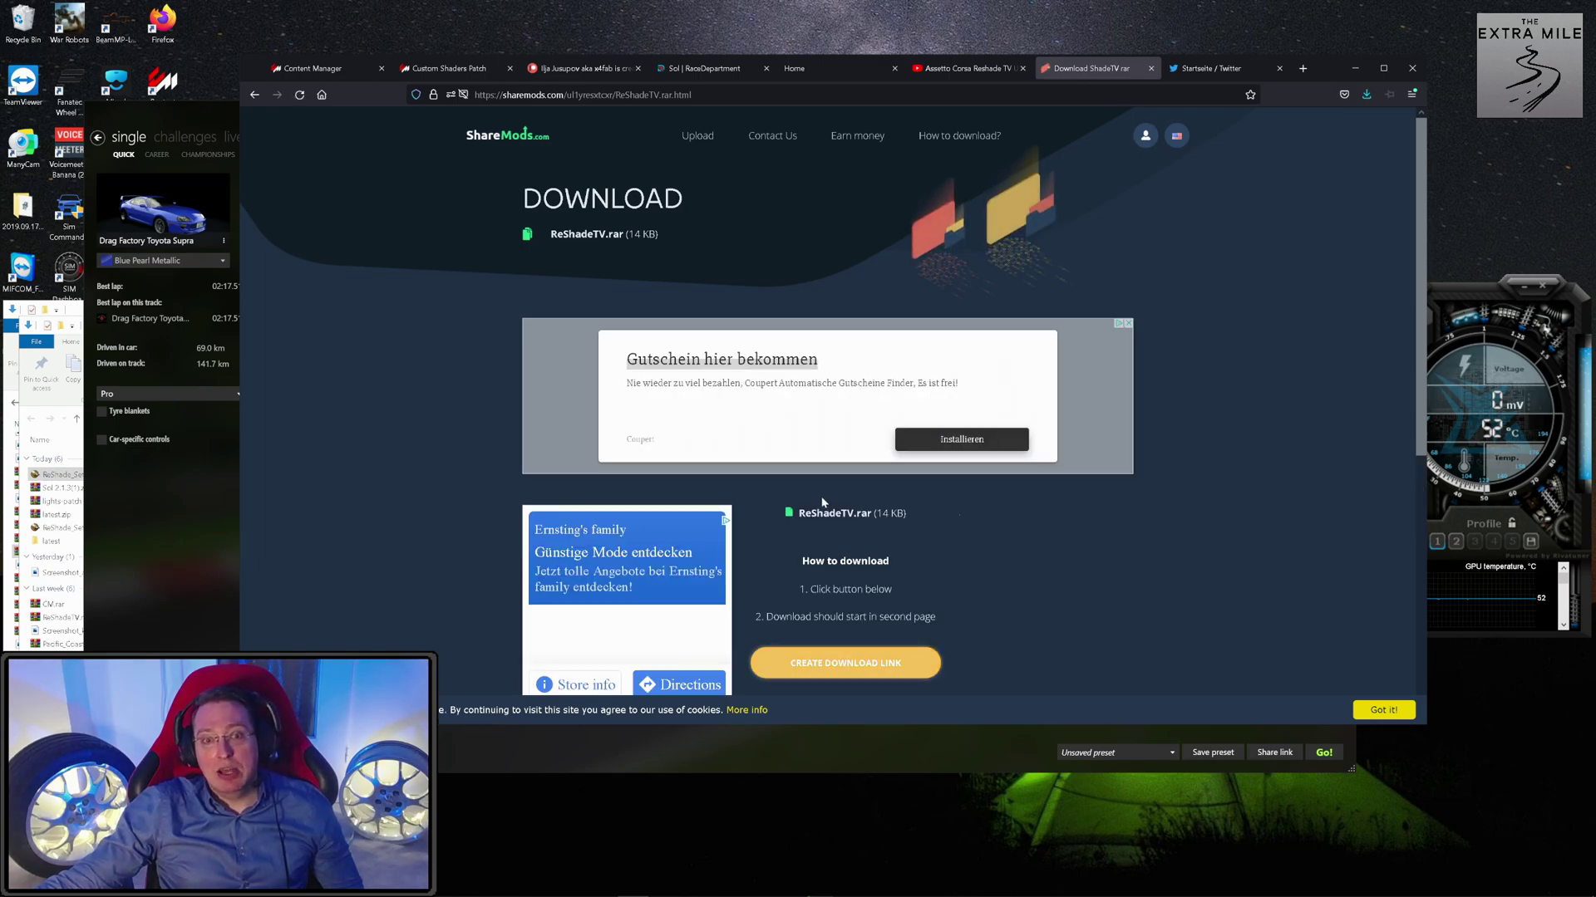
left_click(852, 665)
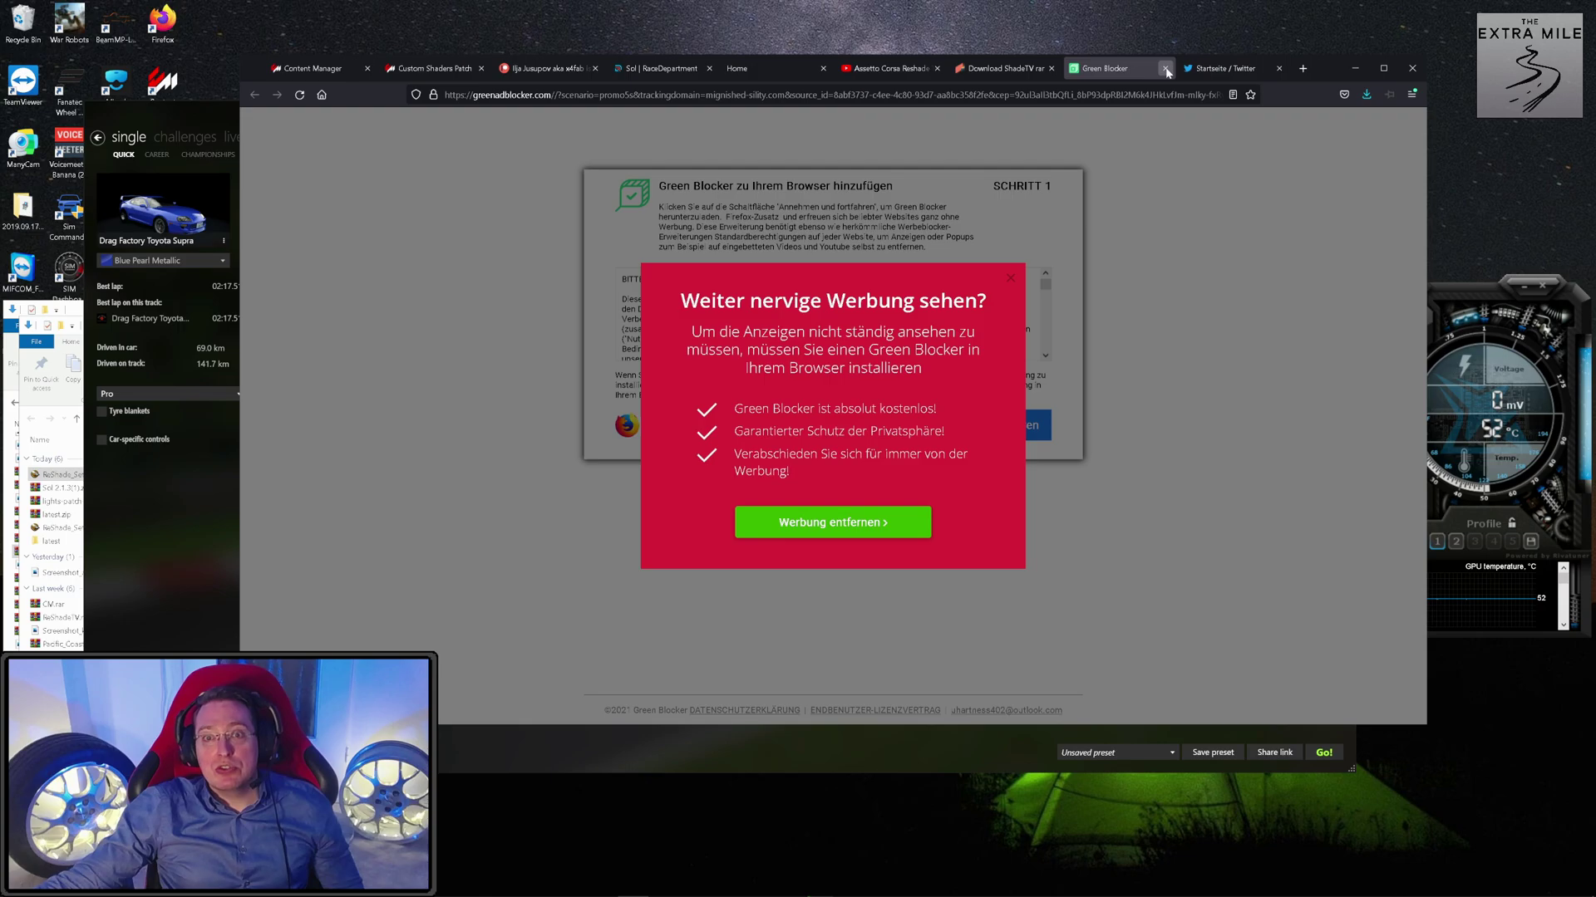
left_click(1166, 69)
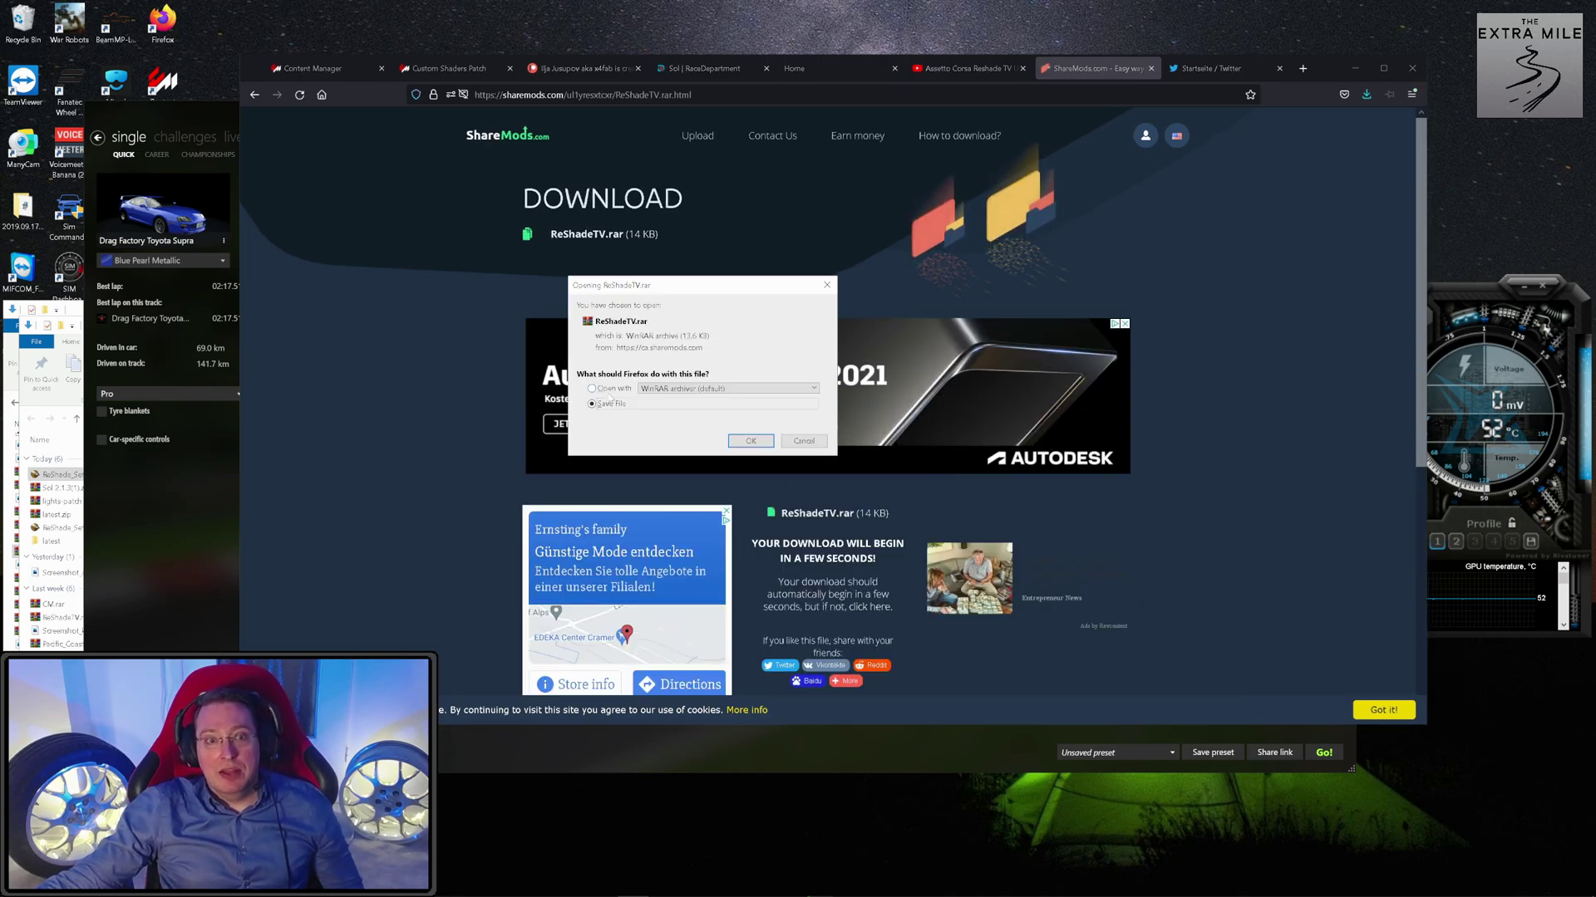
left_click(804, 440)
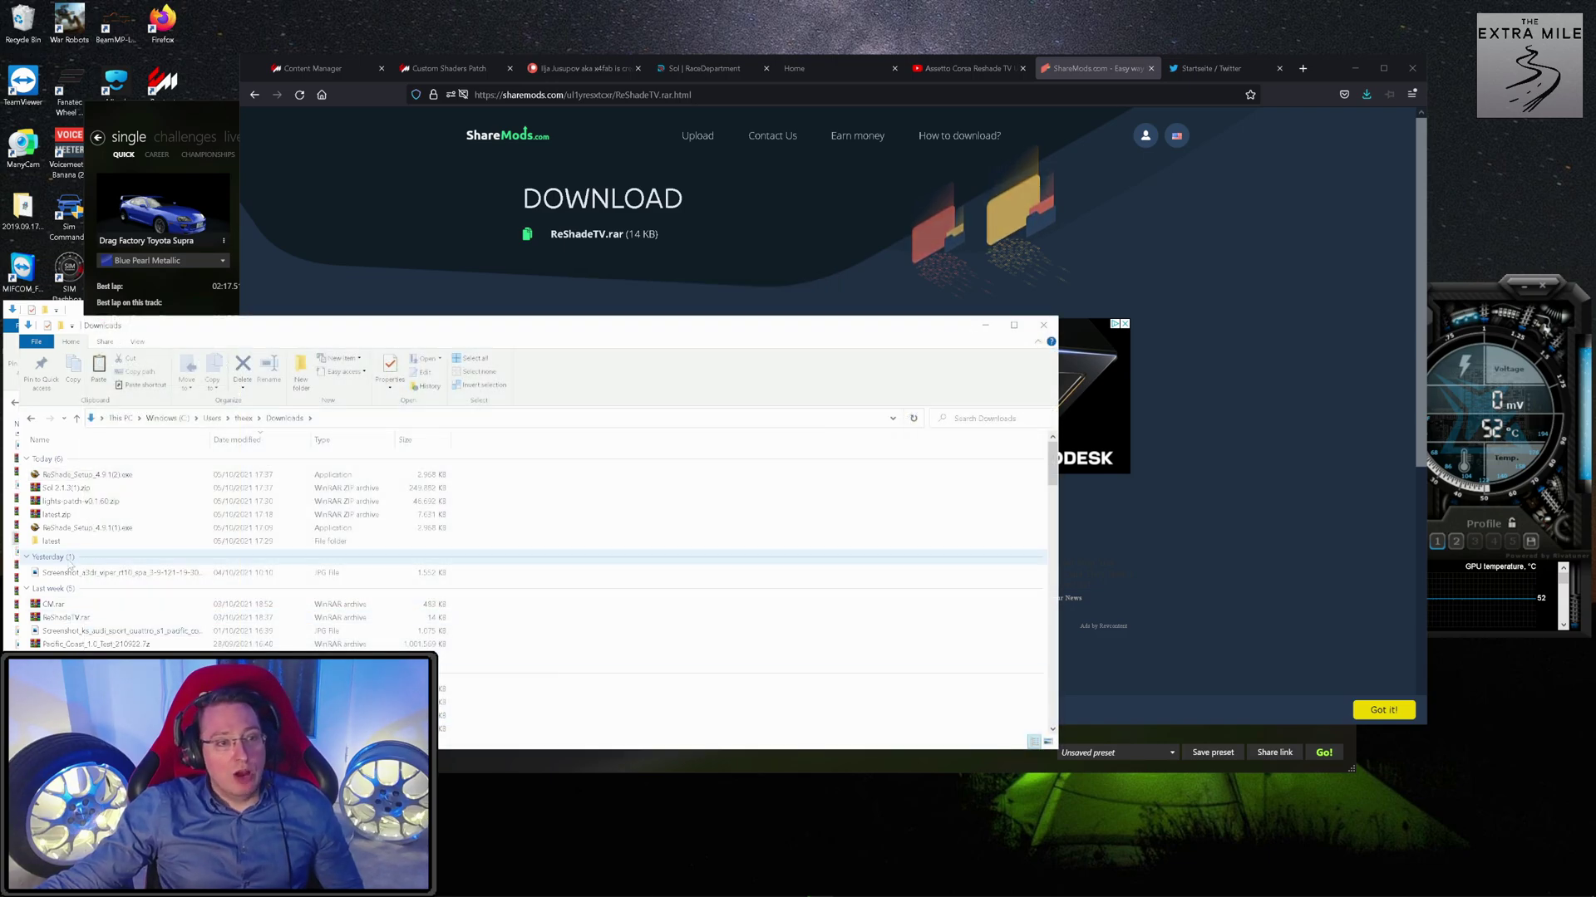
Extract ReShadeTV.rar into its own folder in Downloads and open the extracted ReShadeTV folder.
left_click_drag(58, 617, 617, 622)
left_click(664, 649)
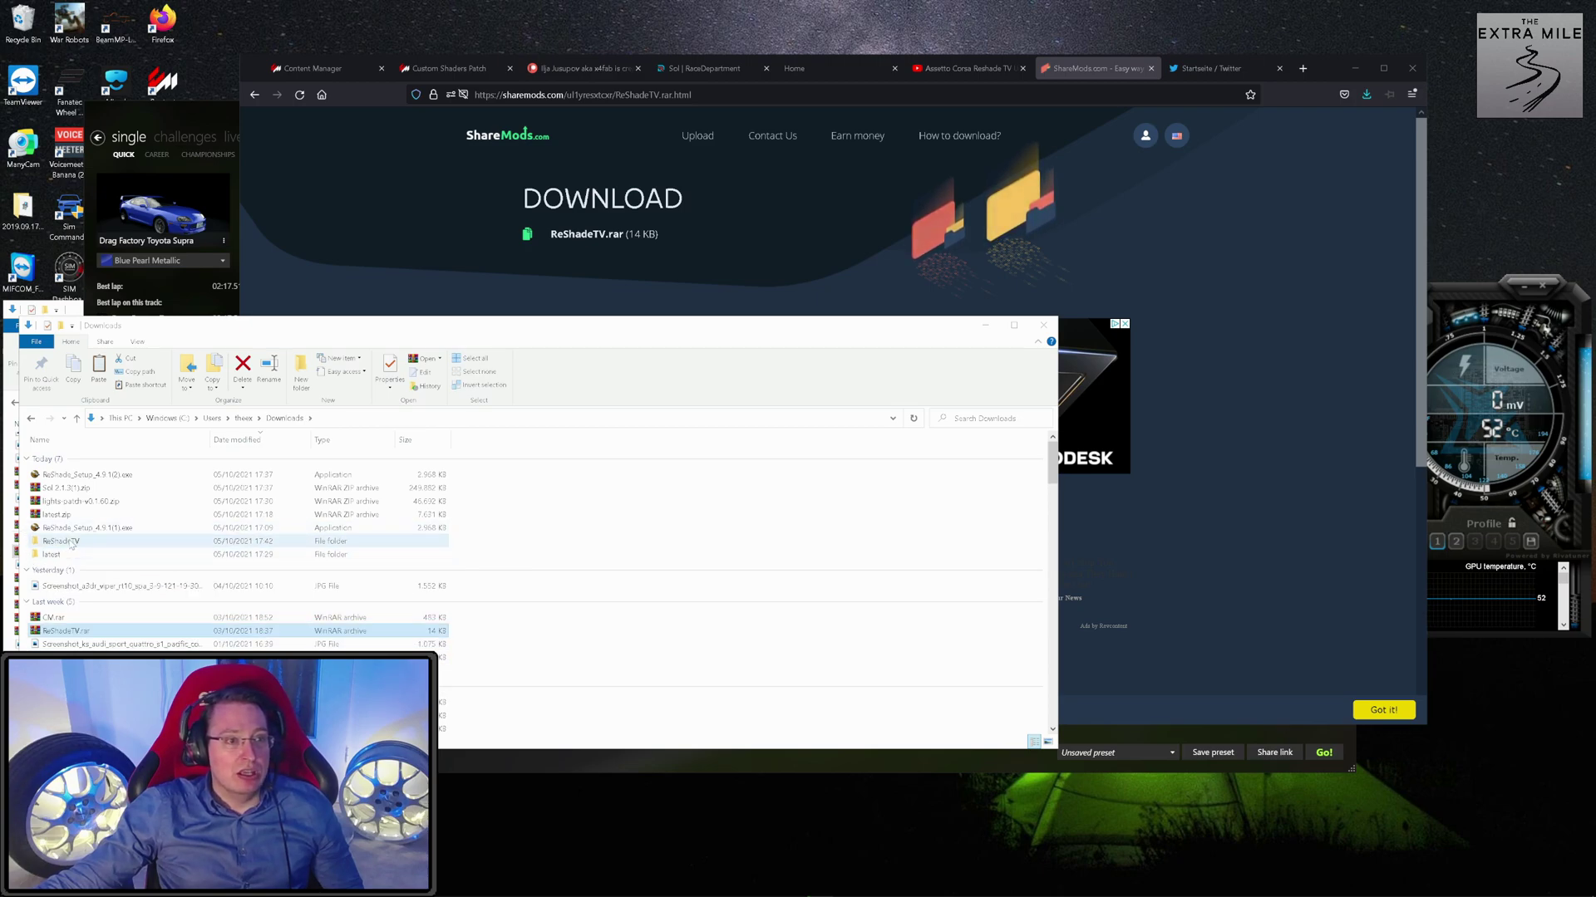
double_click(72, 545)
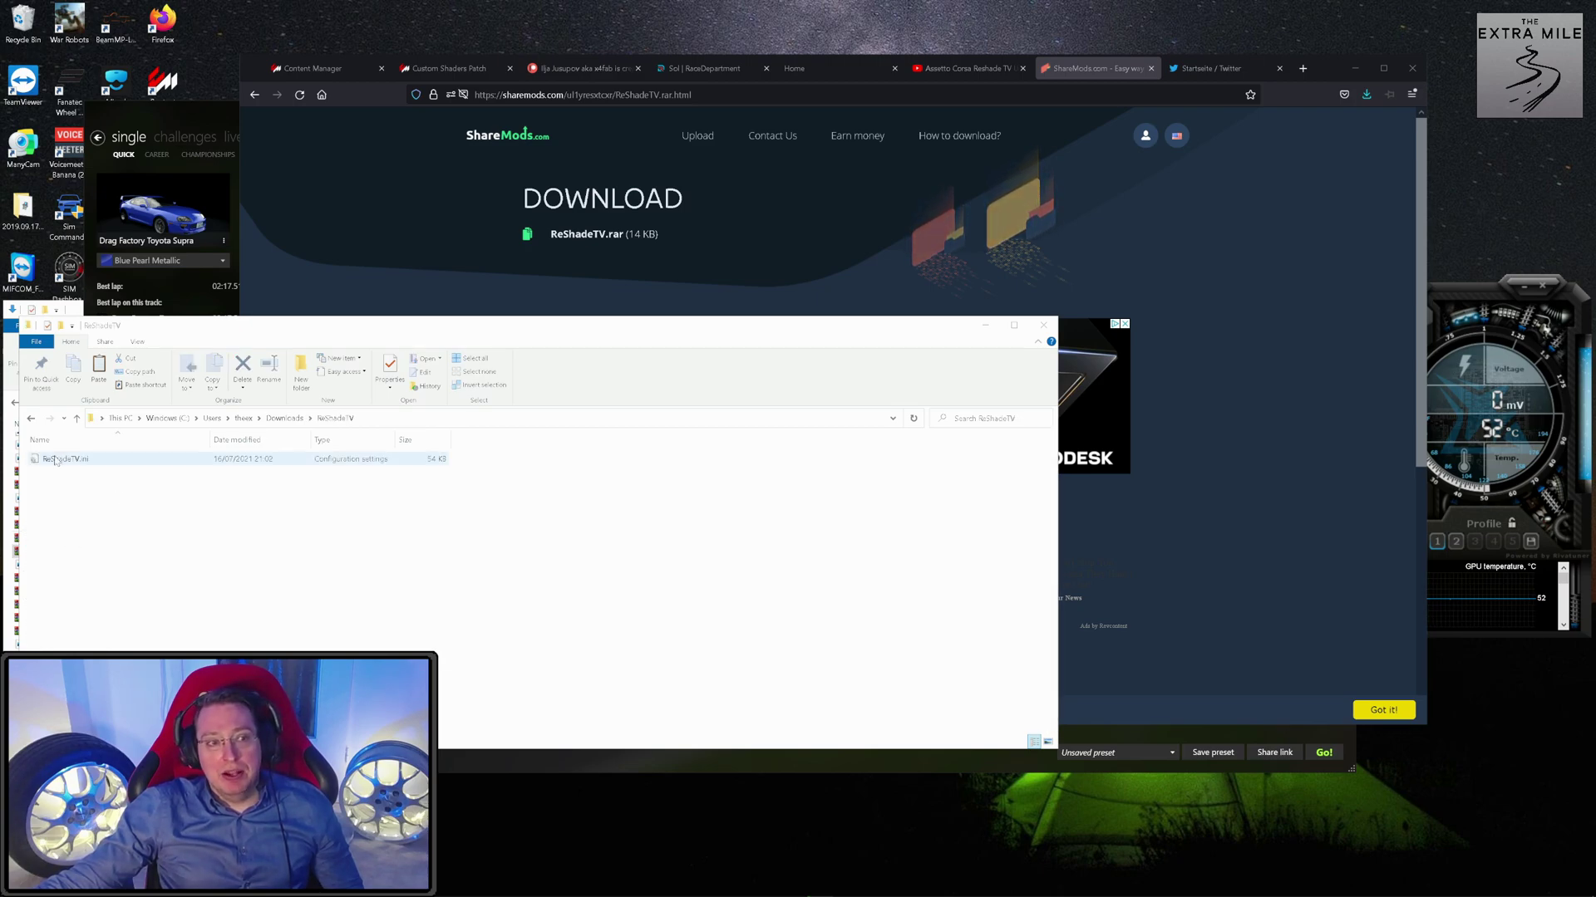
Inspect the effect settings in ReShadeTV.ini from start to end in Notepad and close the file.
double_click(97, 466)
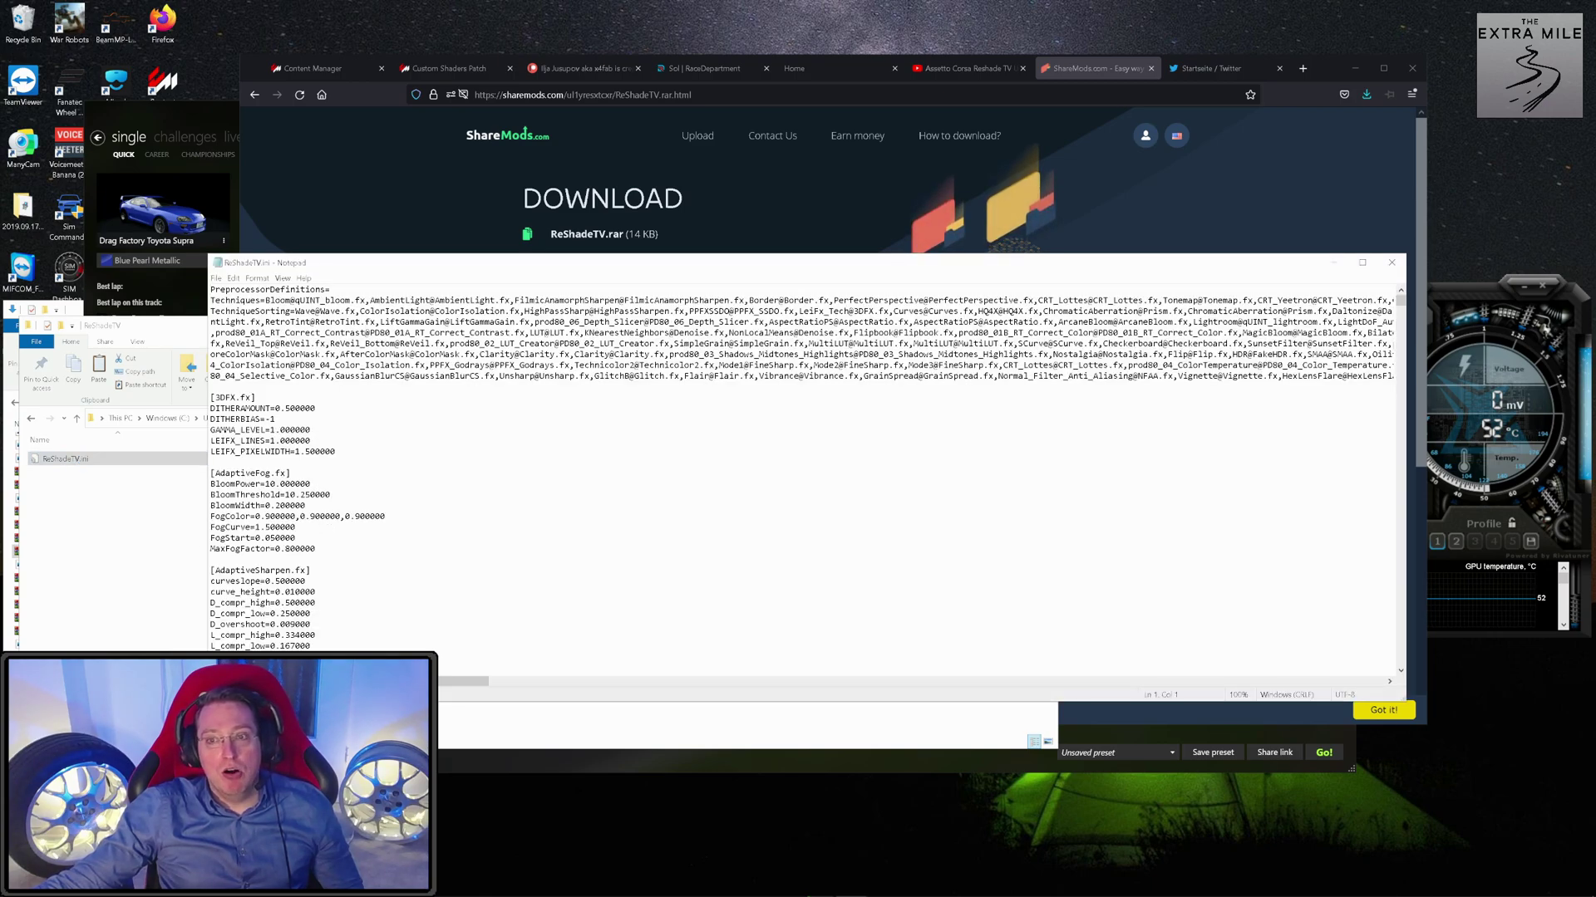
scroll(802, 478, "down", 20)
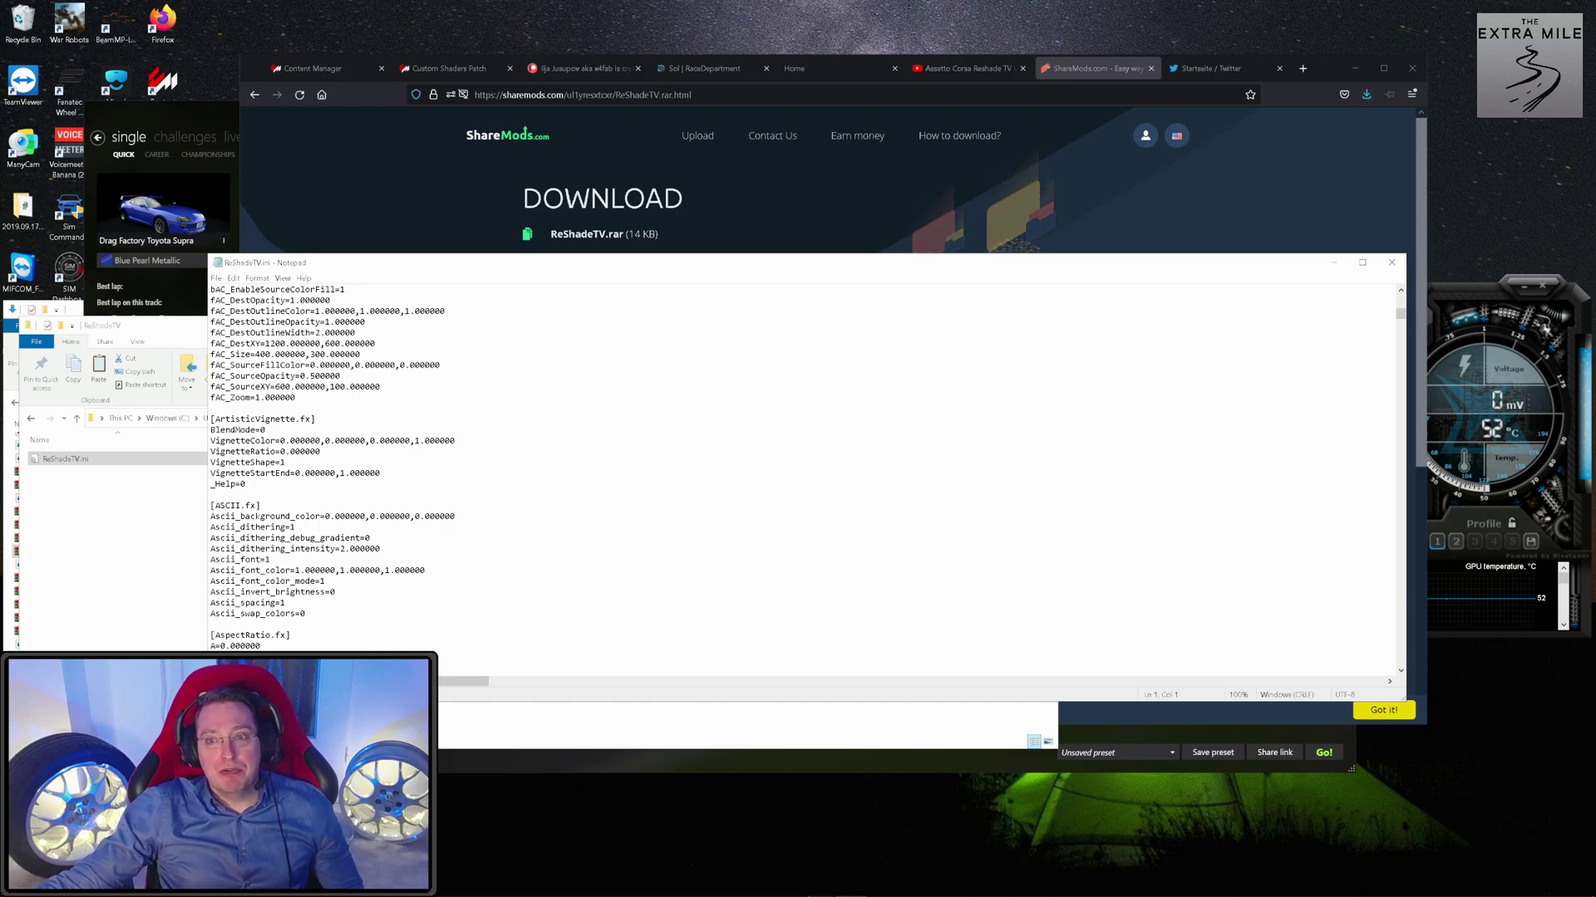
left_click_drag(1400, 314, 1361, 668)
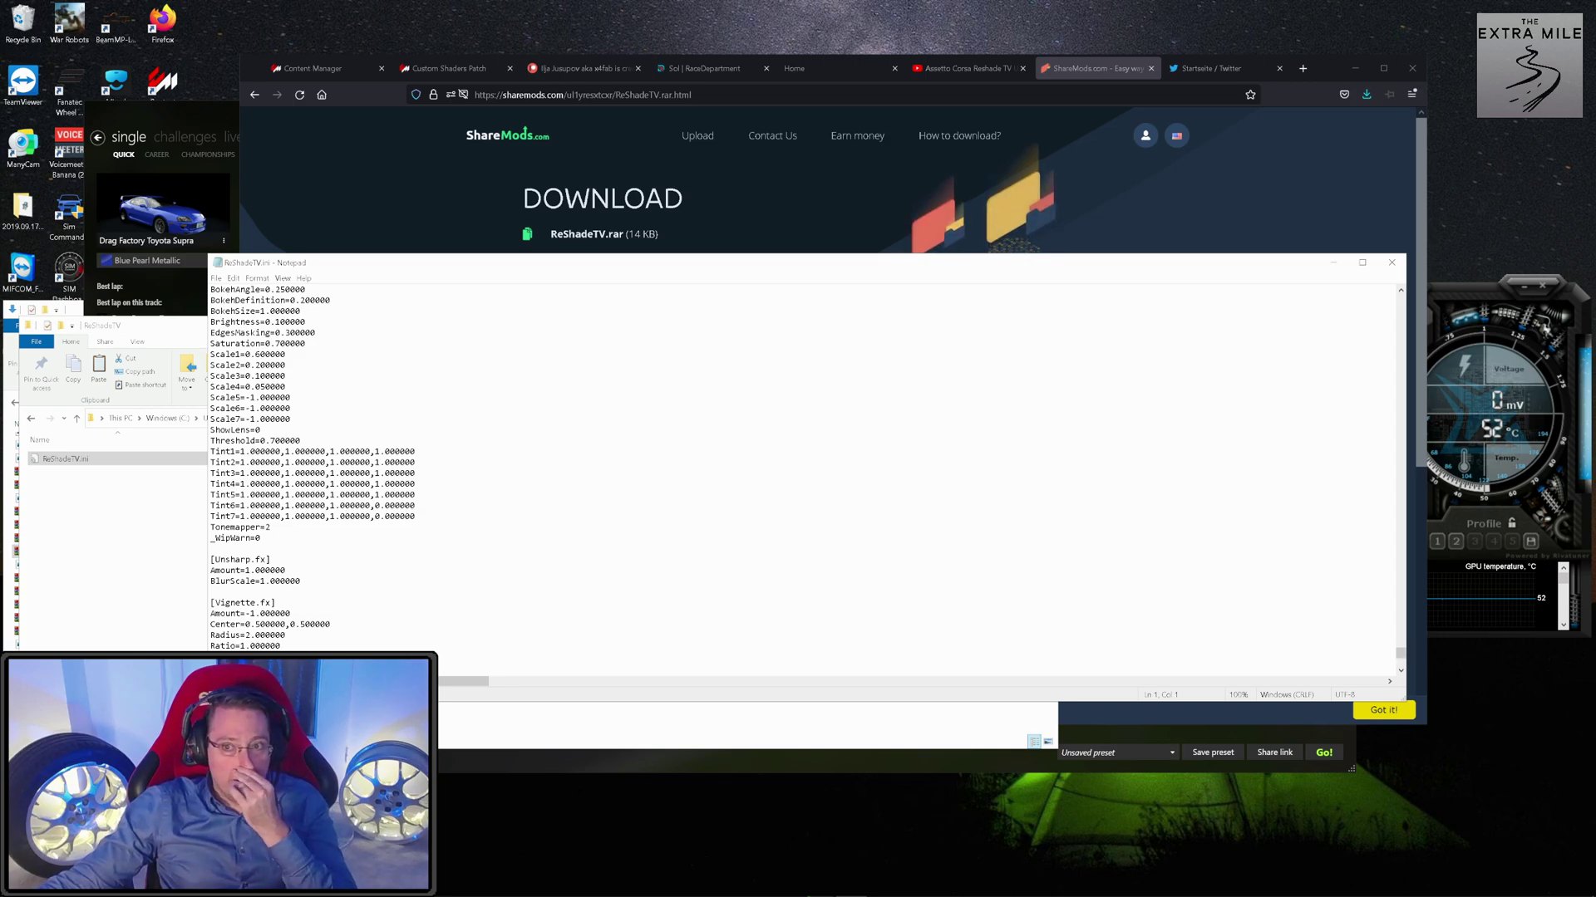
left_click(1392, 263)
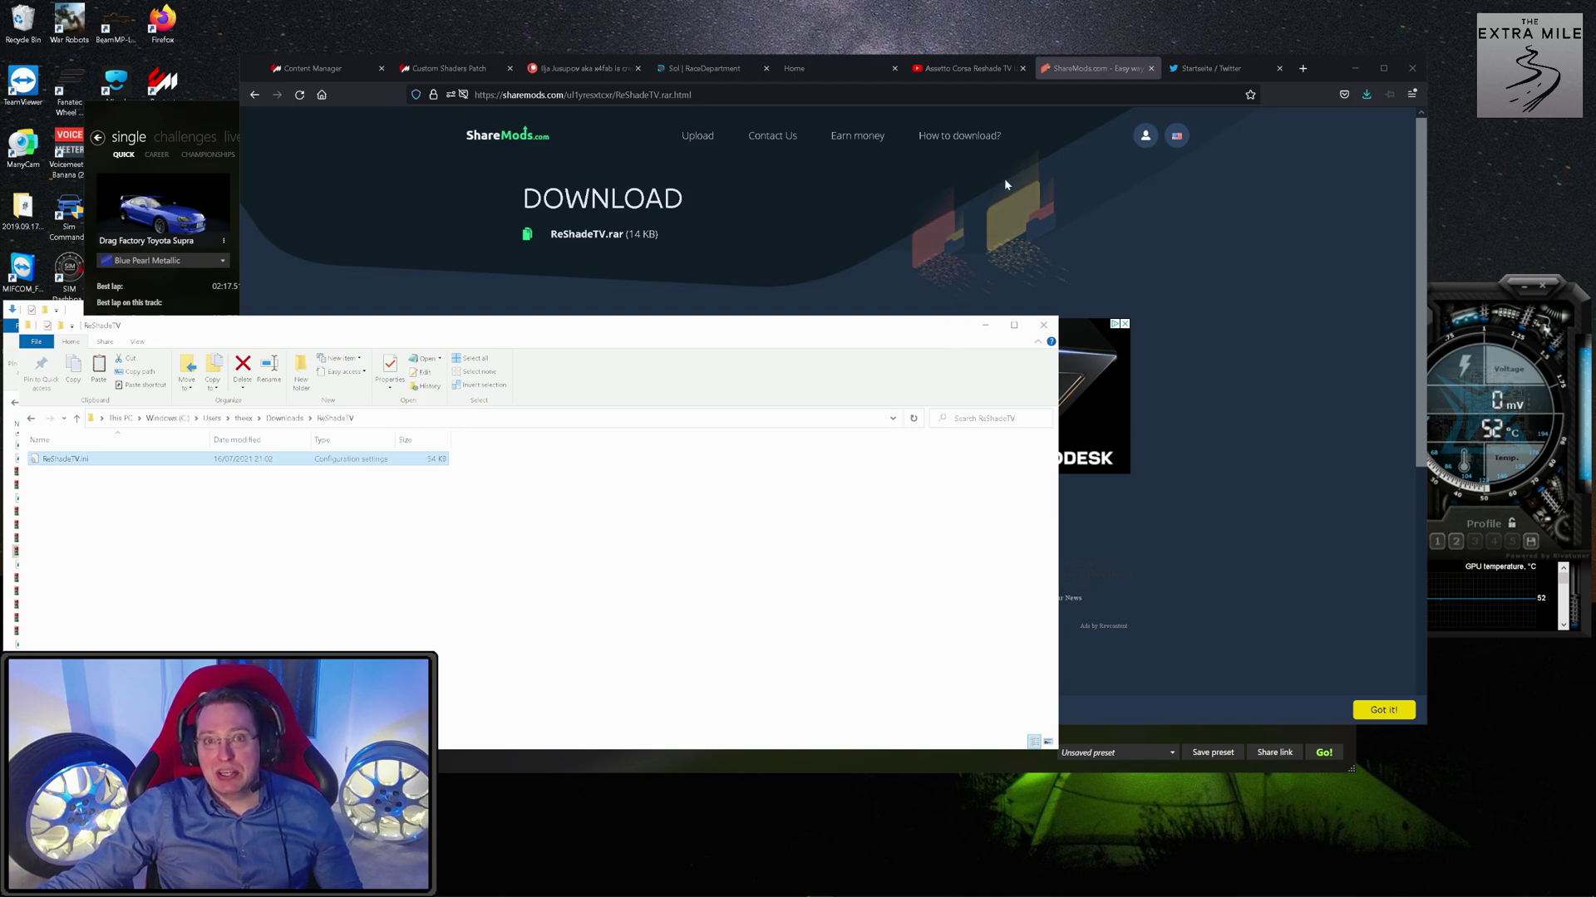
Switch to Content Manager, start the Monza practice session with Heavy Rain (Sol) and open the in-game ReShade overlay.
left_click(934, 761)
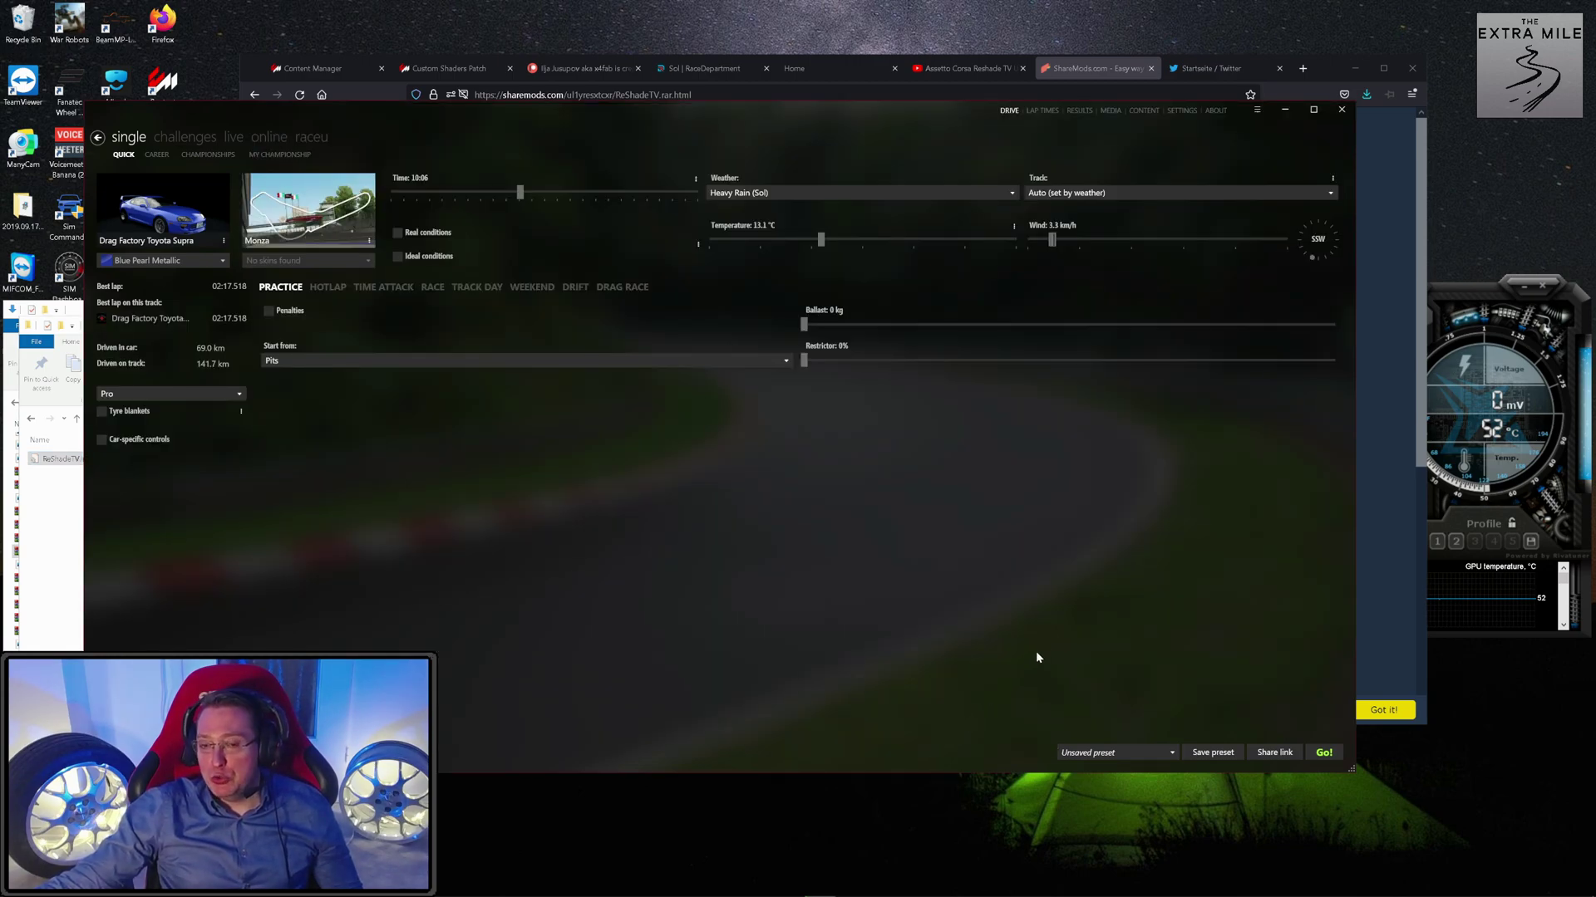
left_click(1326, 752)
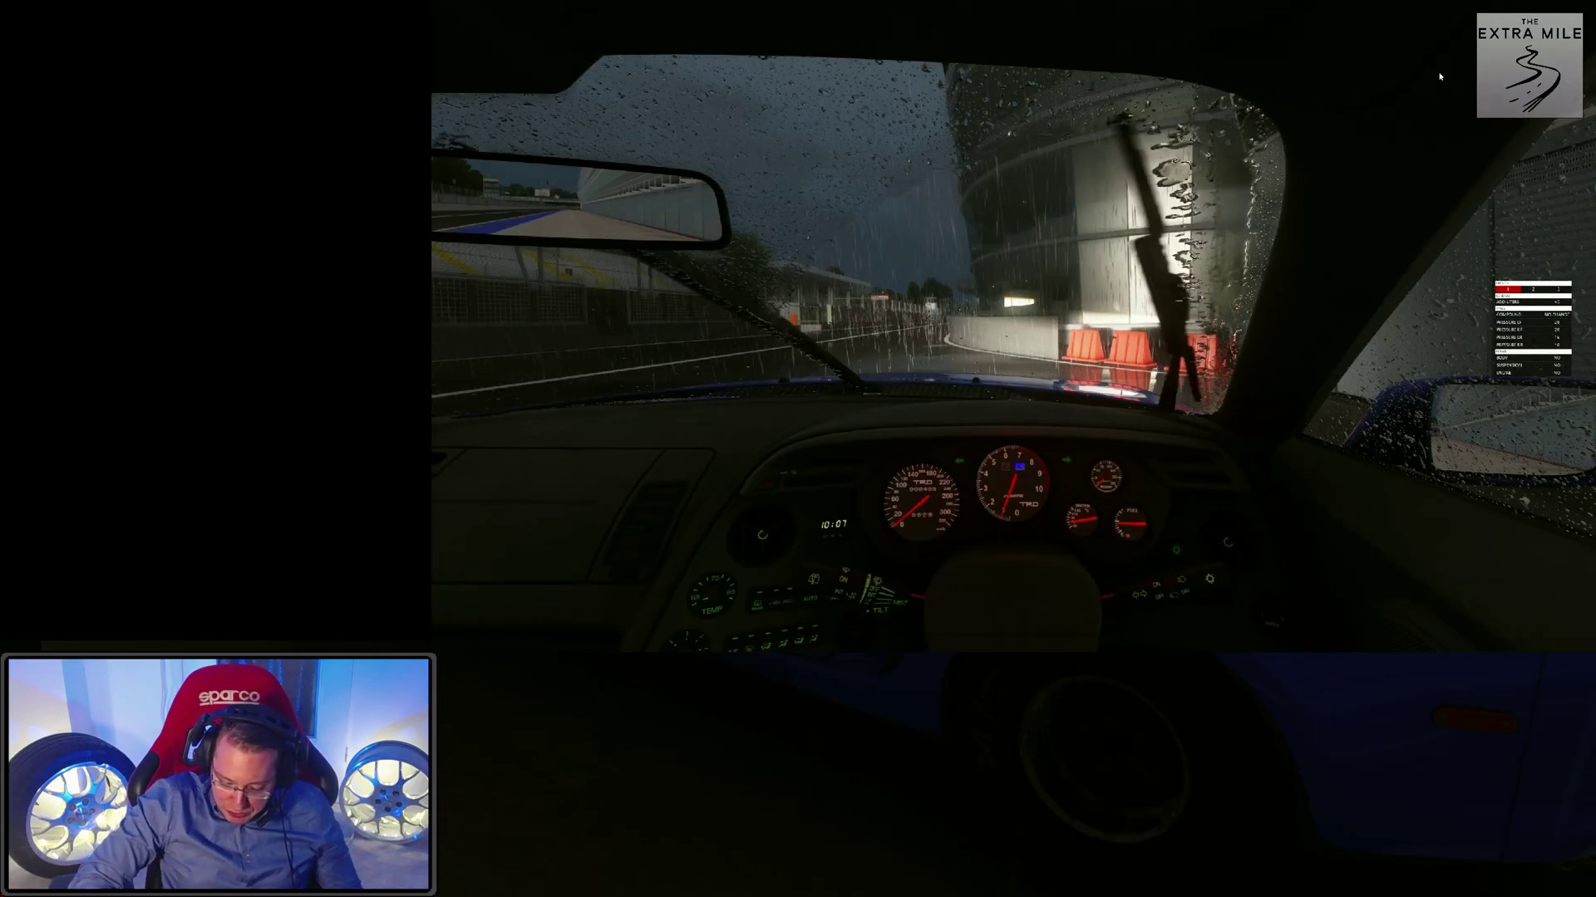
key("Home")
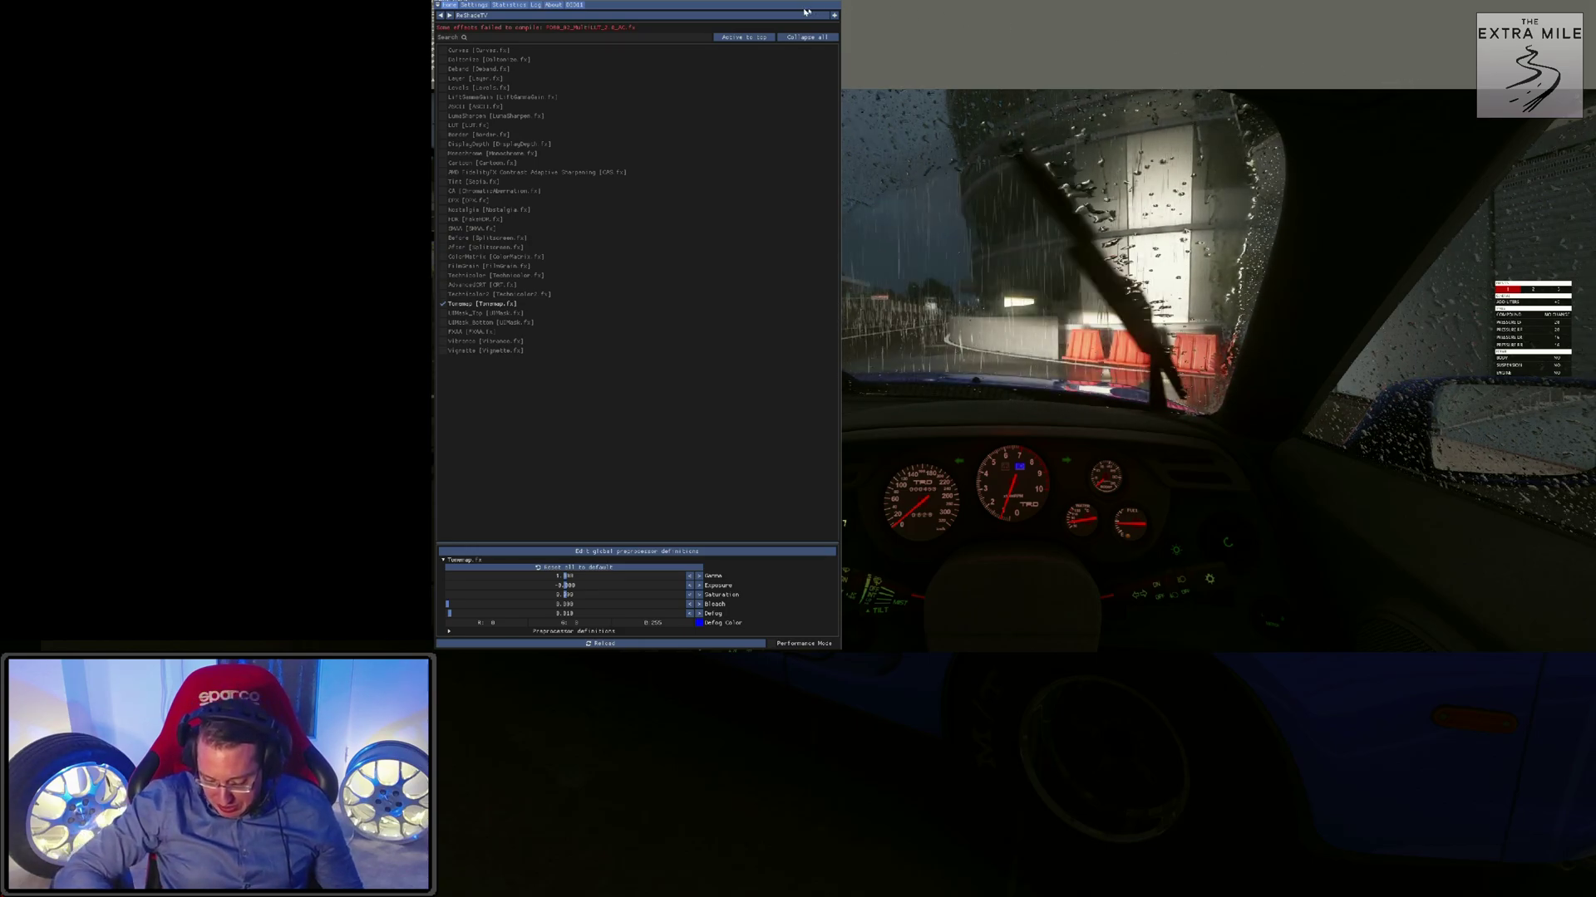
Load the ReShadeTV.ini preset from the AC reshade profile folder on the E: drive in ReShade and close the overlay.
left_click(795, 15)
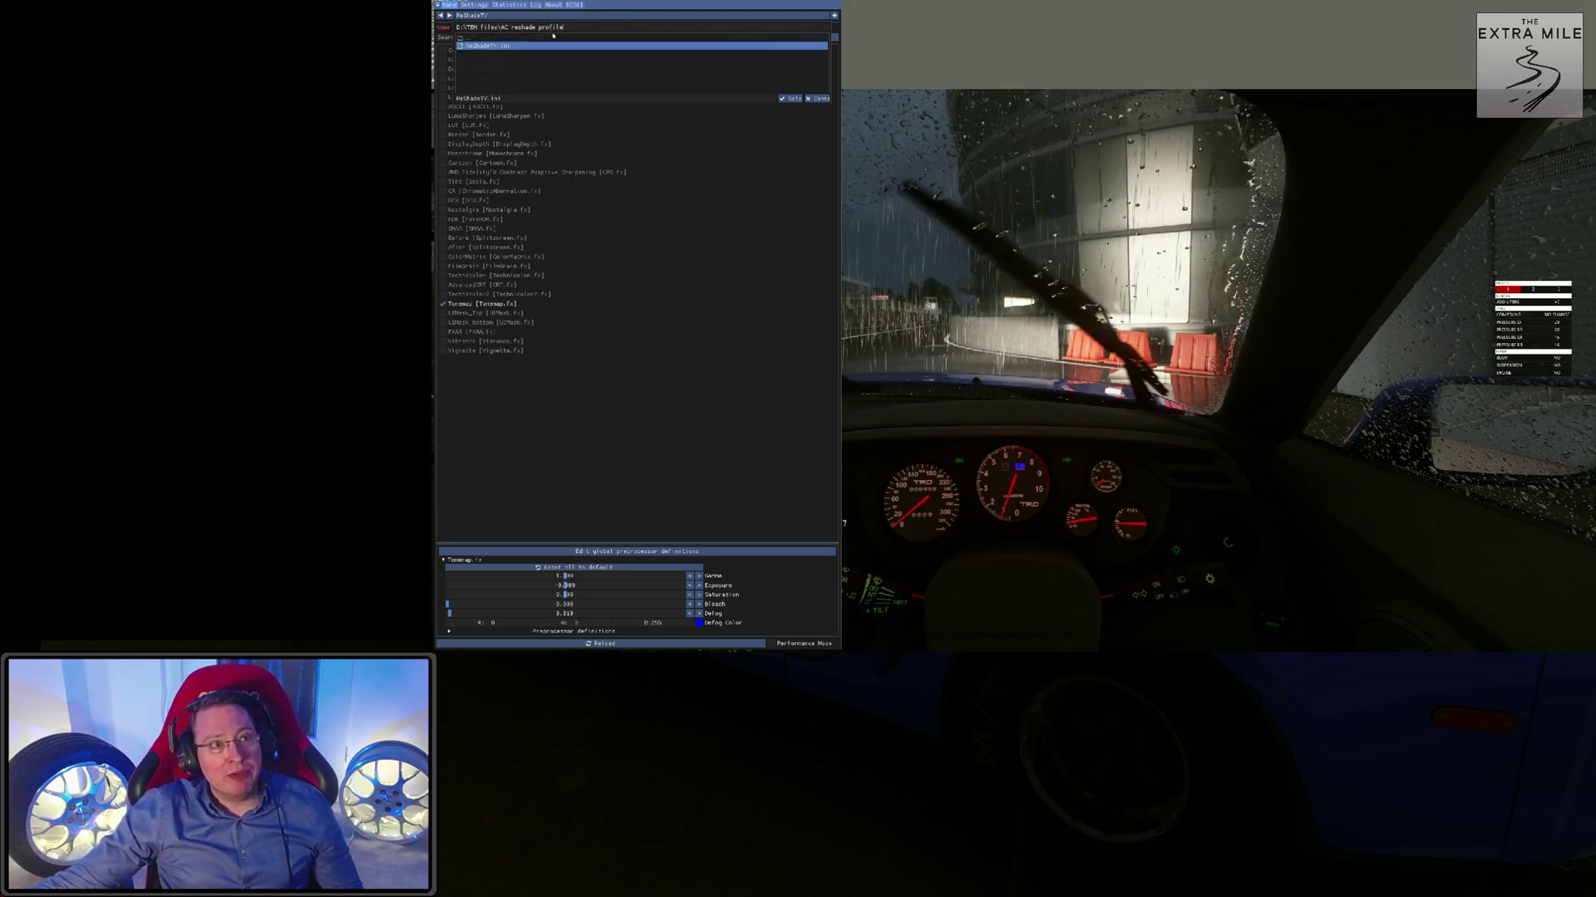
left_click(553, 37)
left_click(554, 37)
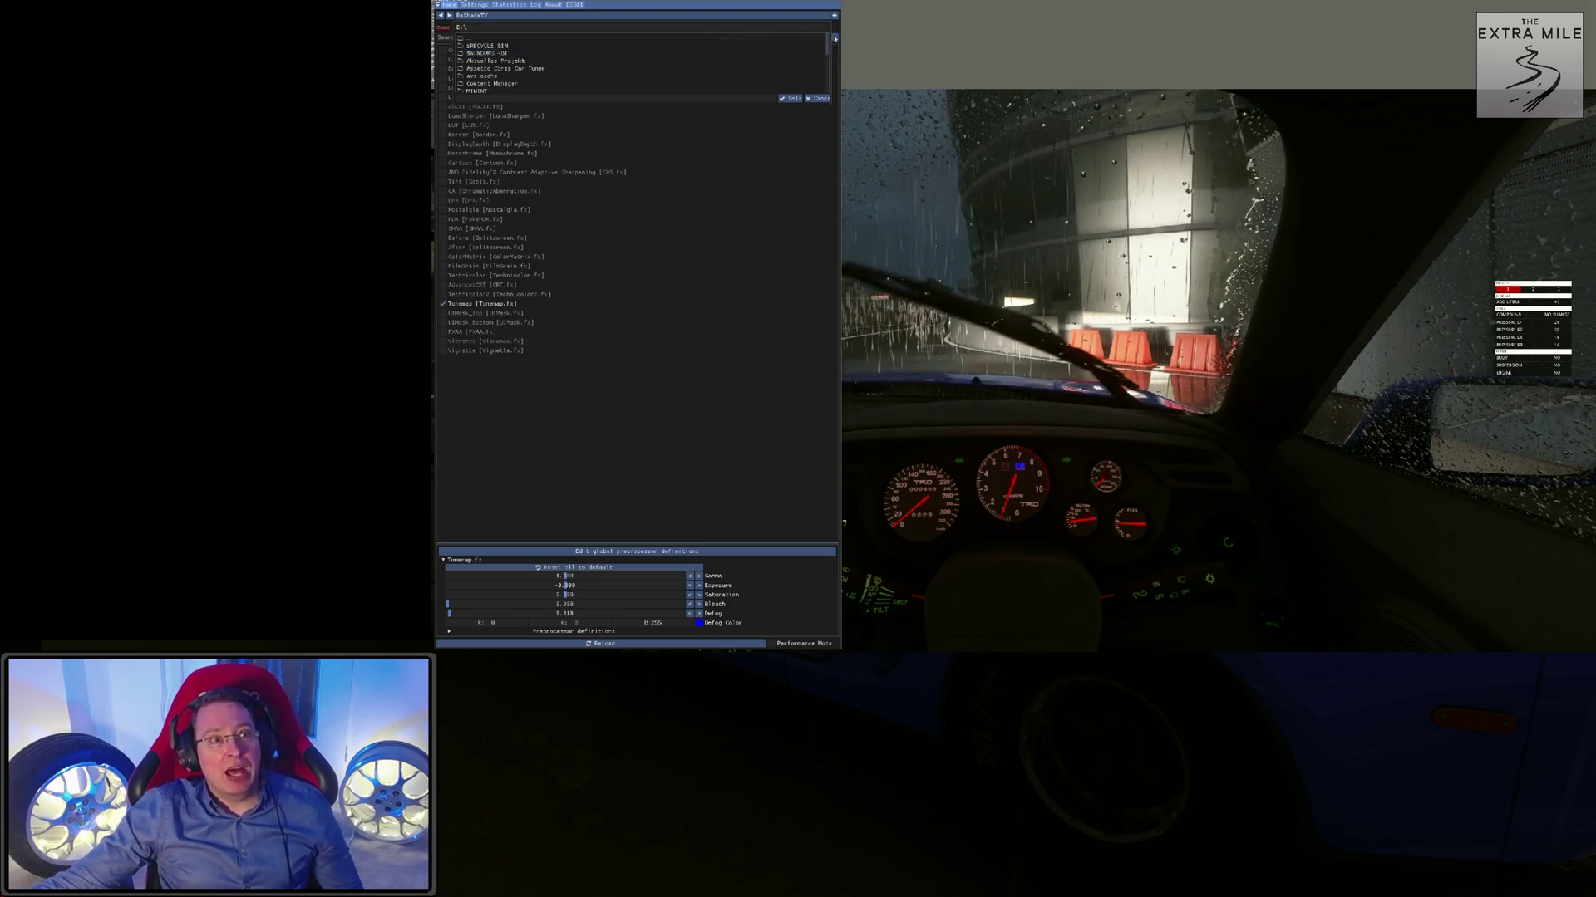
left_click_drag(827, 46, 827, 83)
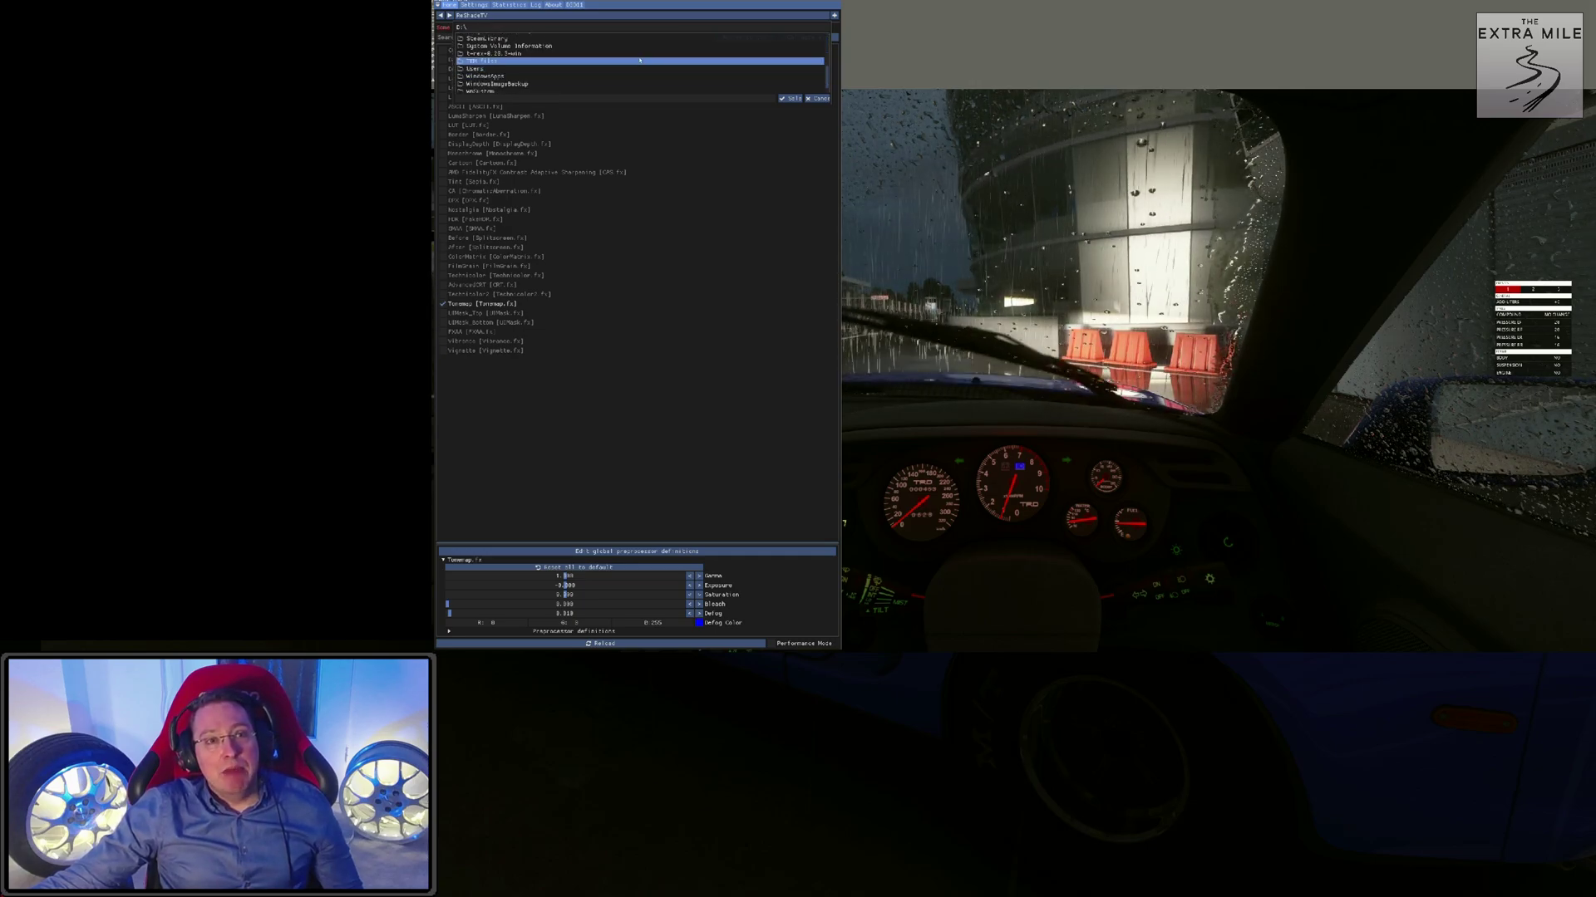
left_click(640, 60)
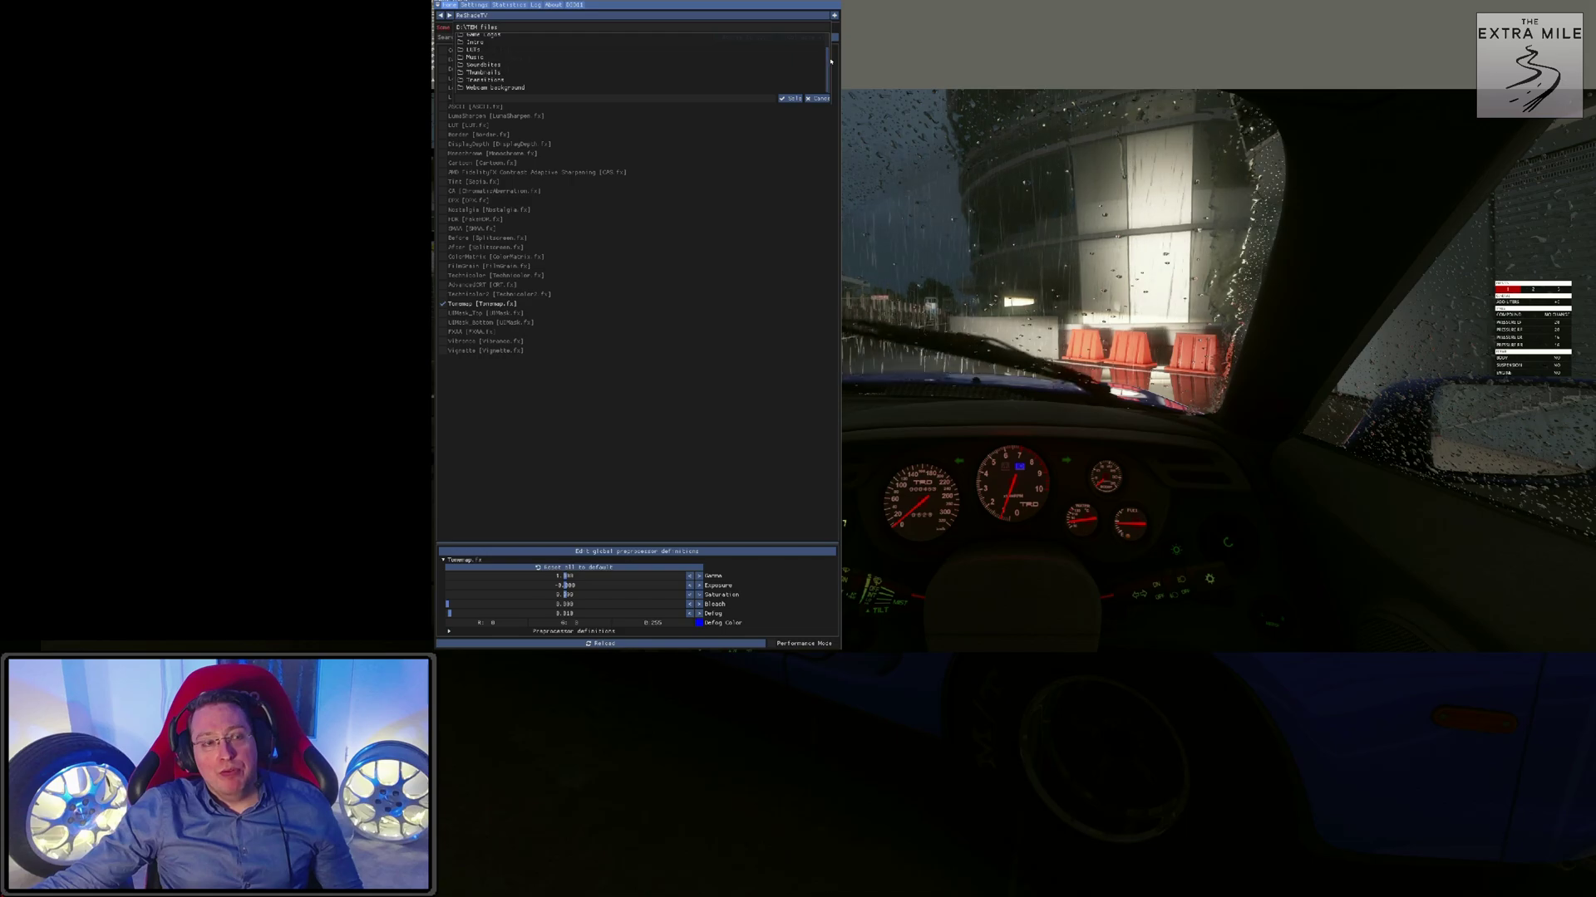
left_click_drag(827, 61, 827, 57)
scroll(613, 51, "up", 1)
left_click(613, 51)
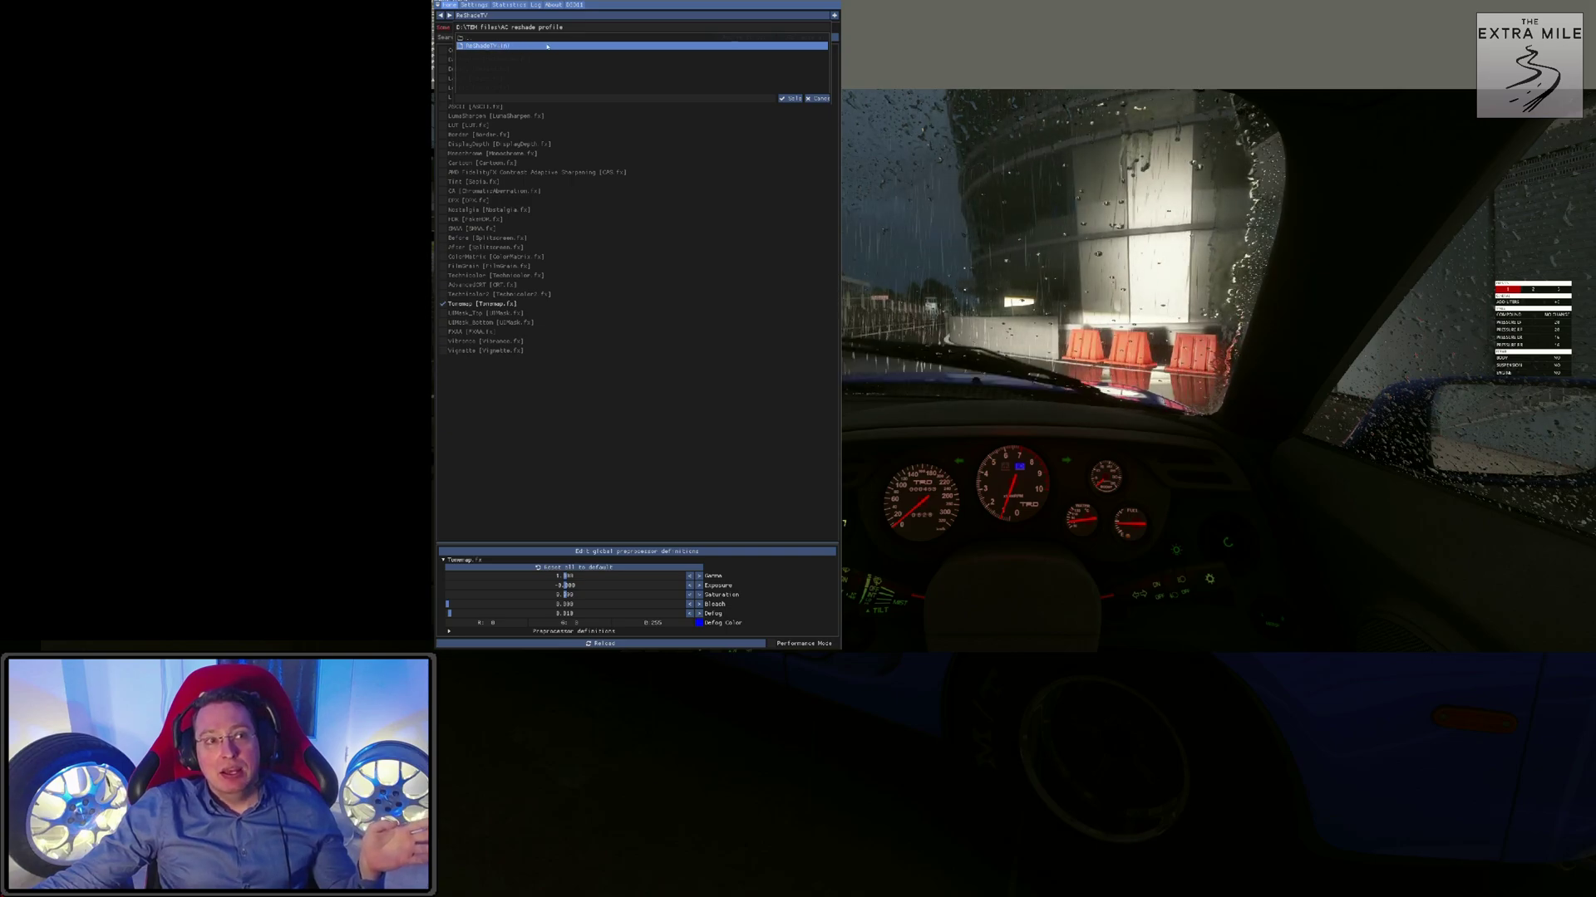
left_click(784, 99)
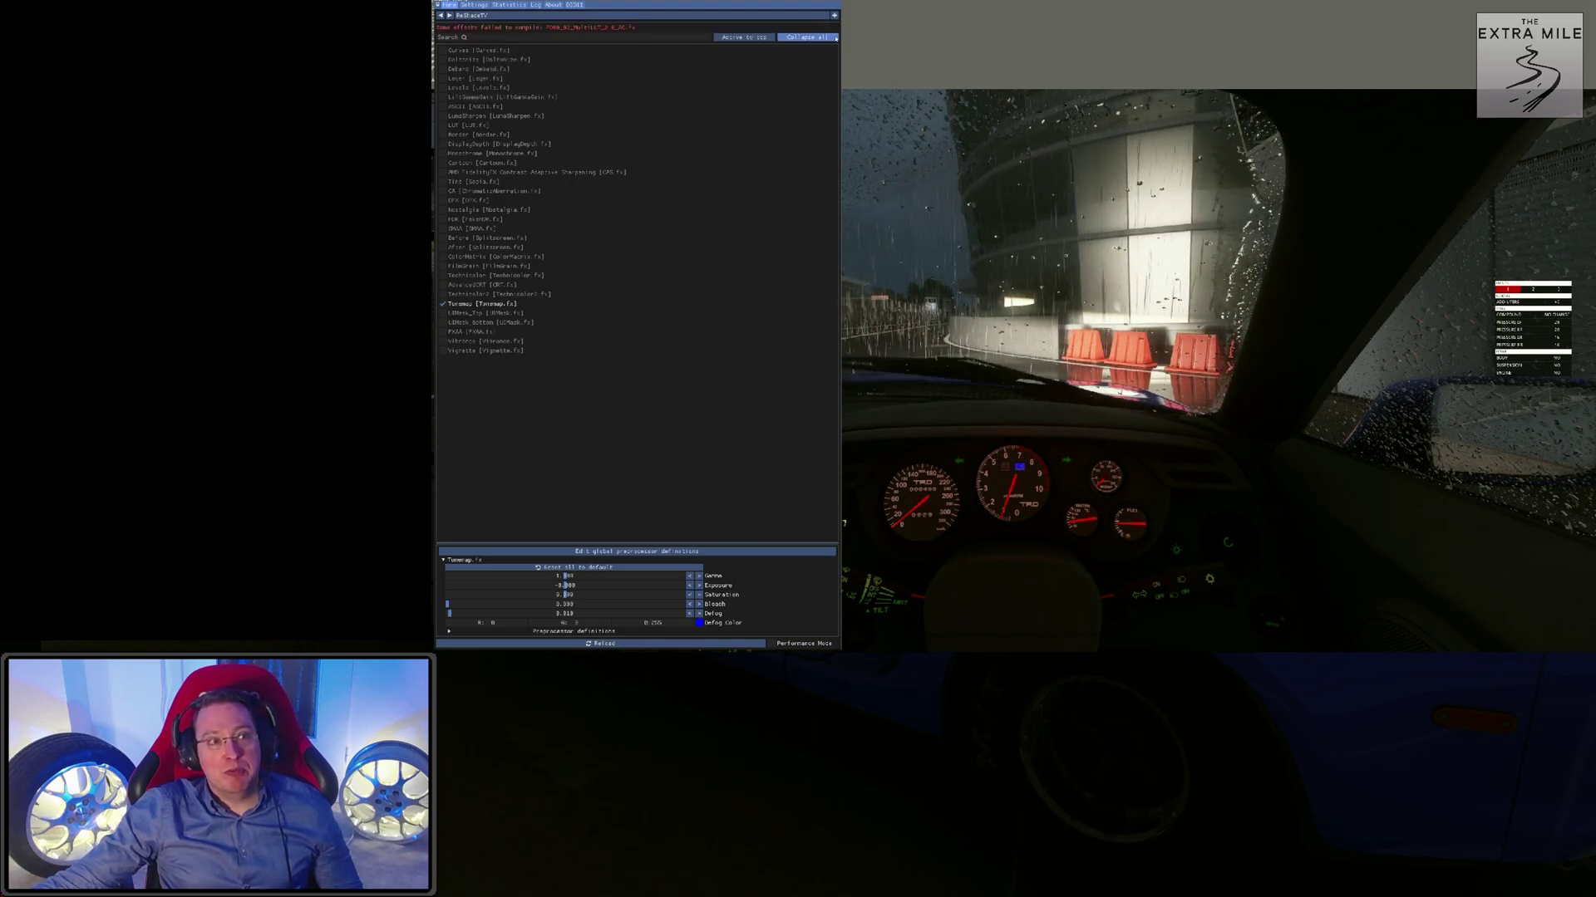
key("Home")
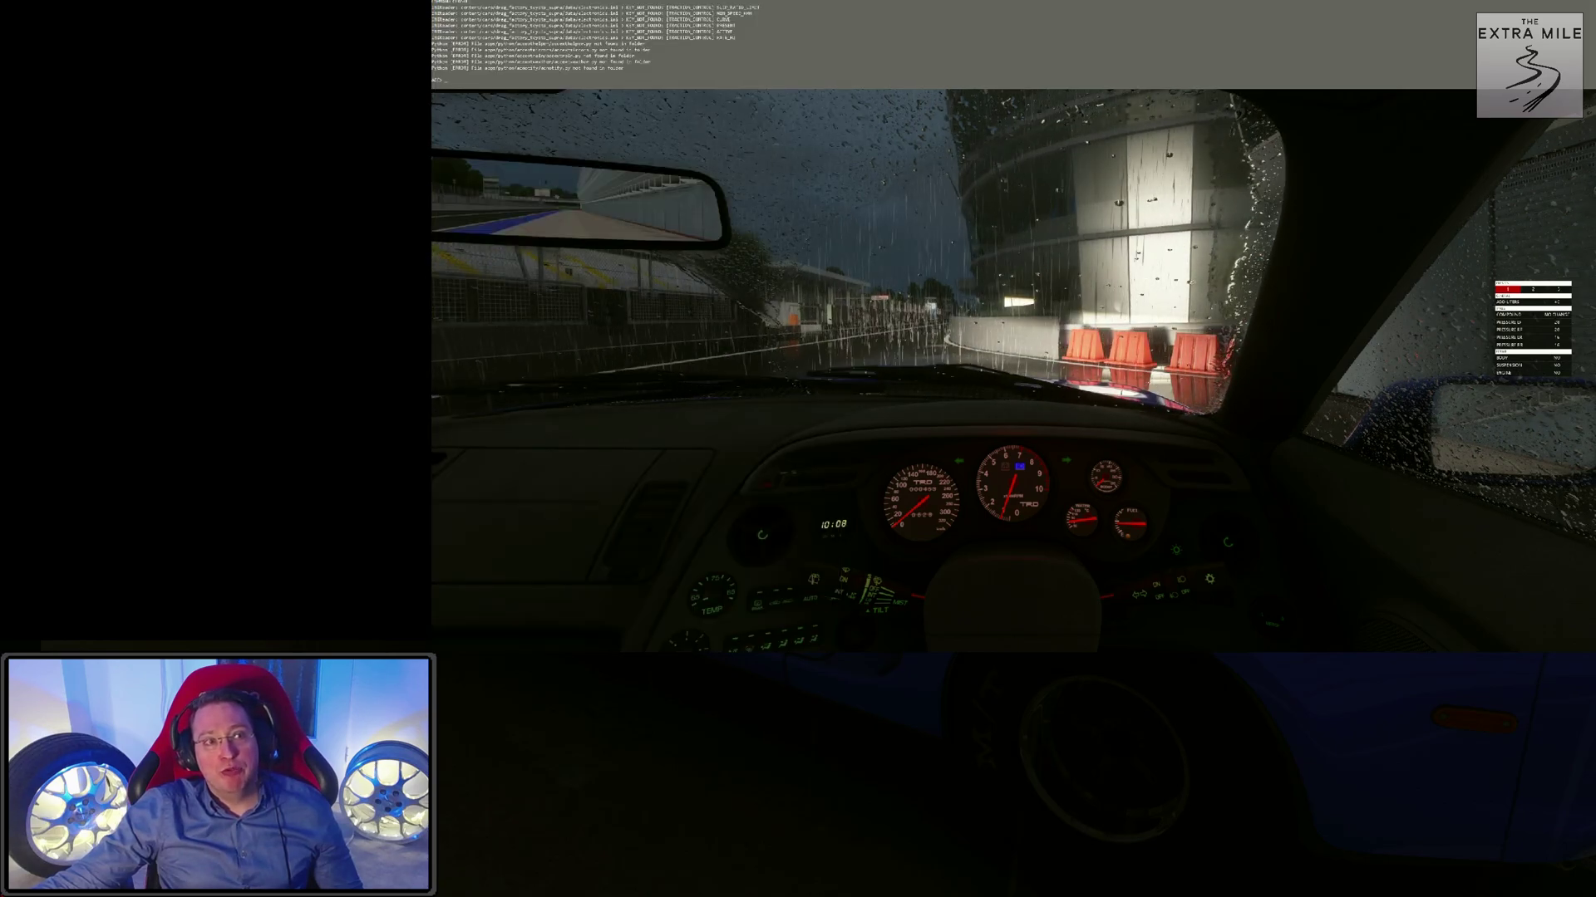
key("Home")
key("Home")
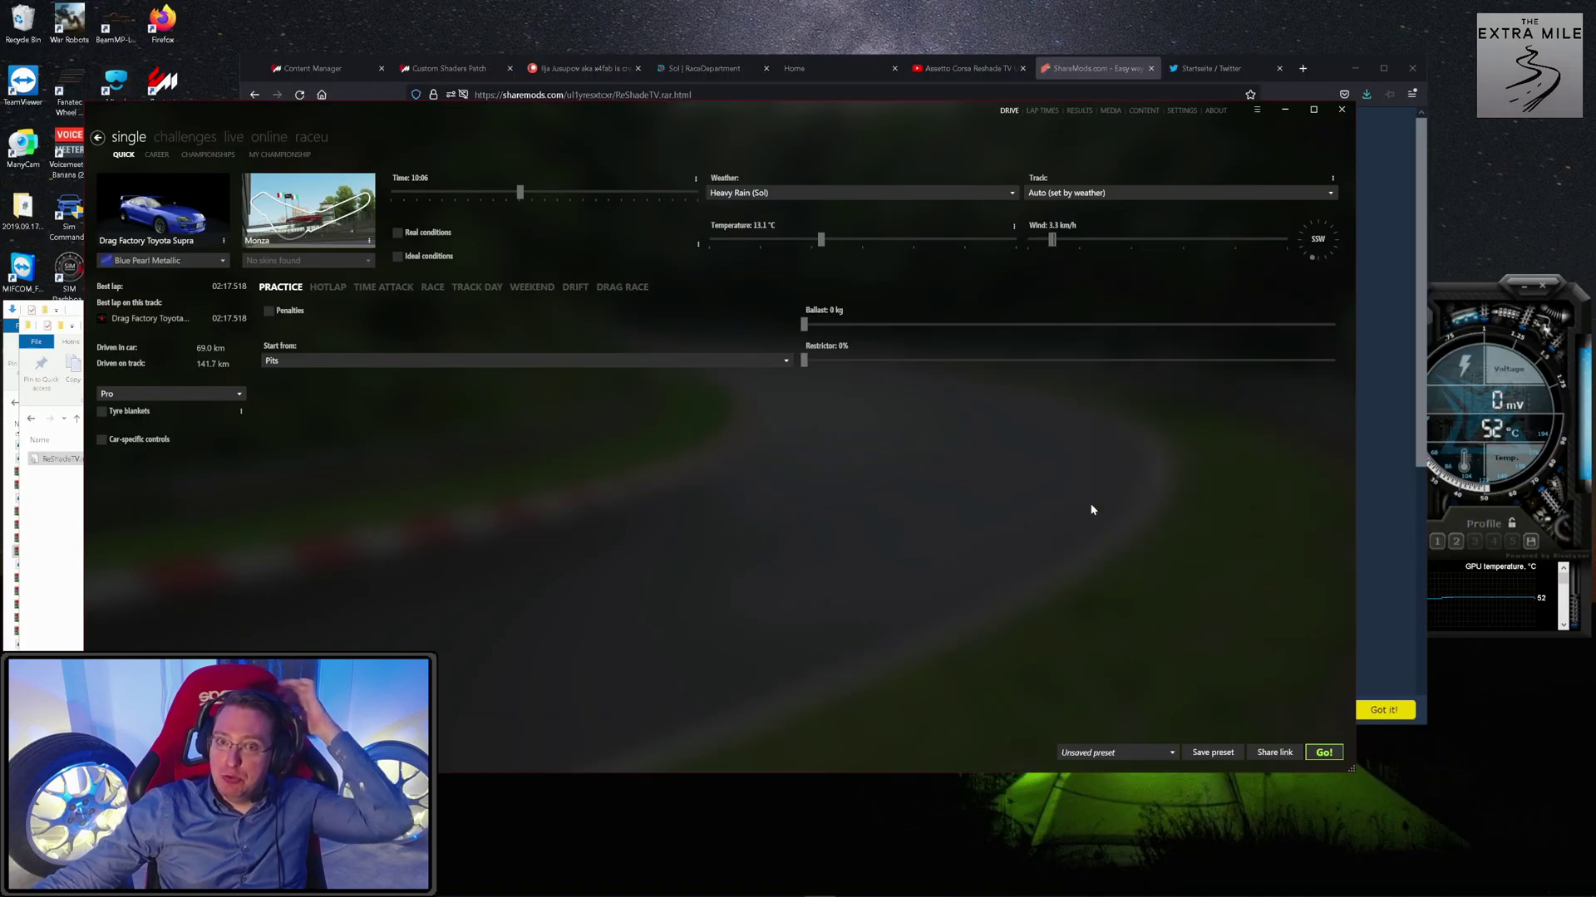
Review the preset links in the YouTube description and the saved video presets in Content Manager's Assetto Corsa settings.
left_click(975, 69)
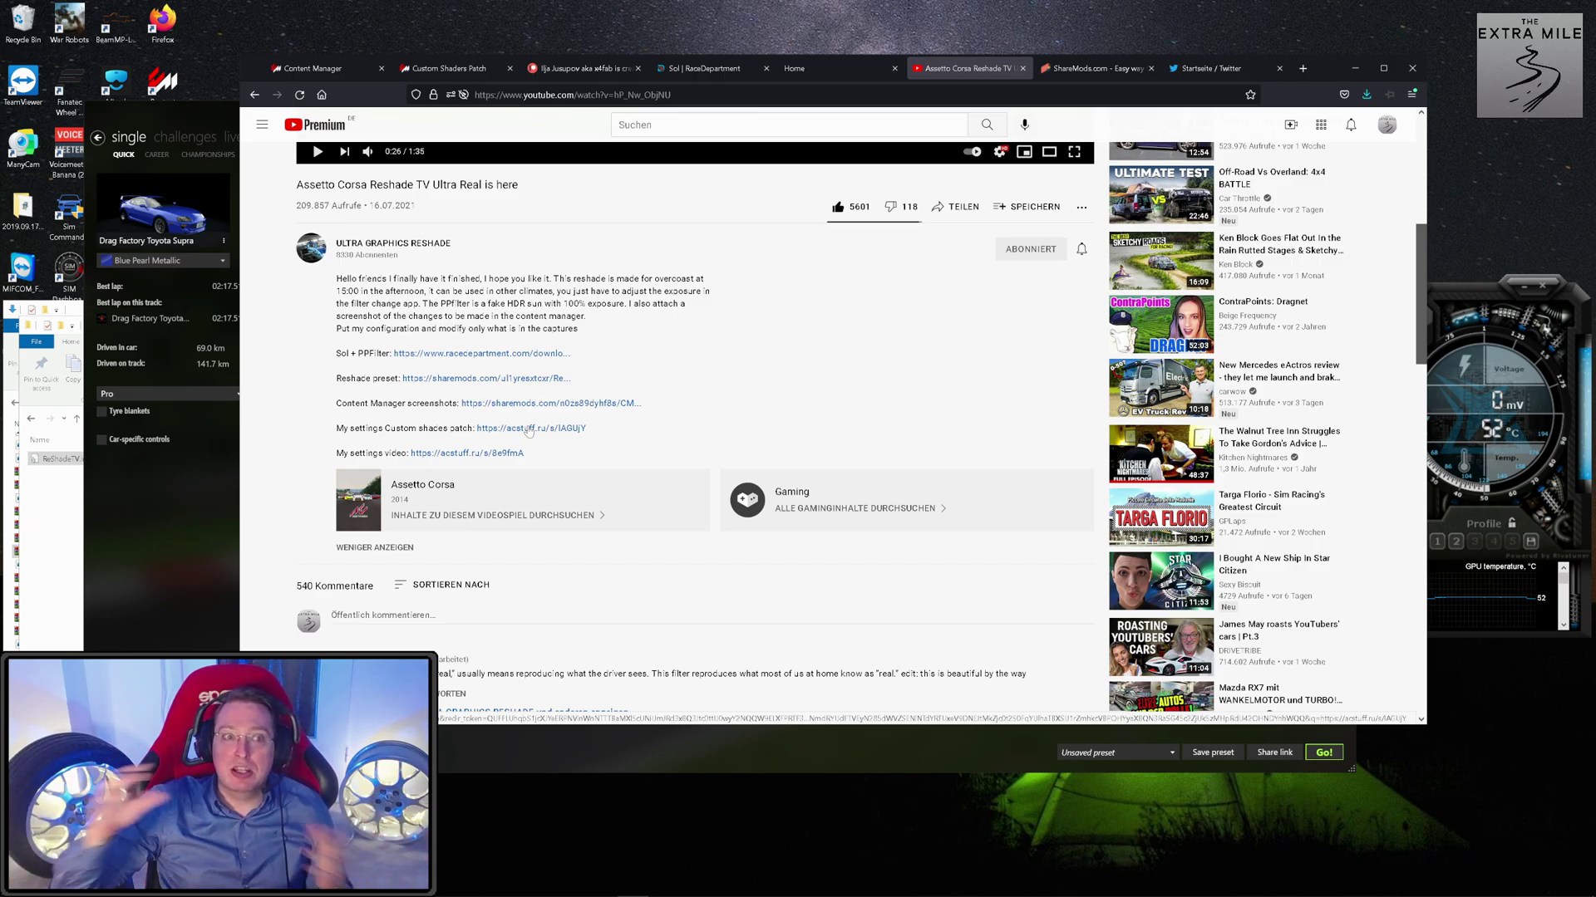
left_click(146, 510)
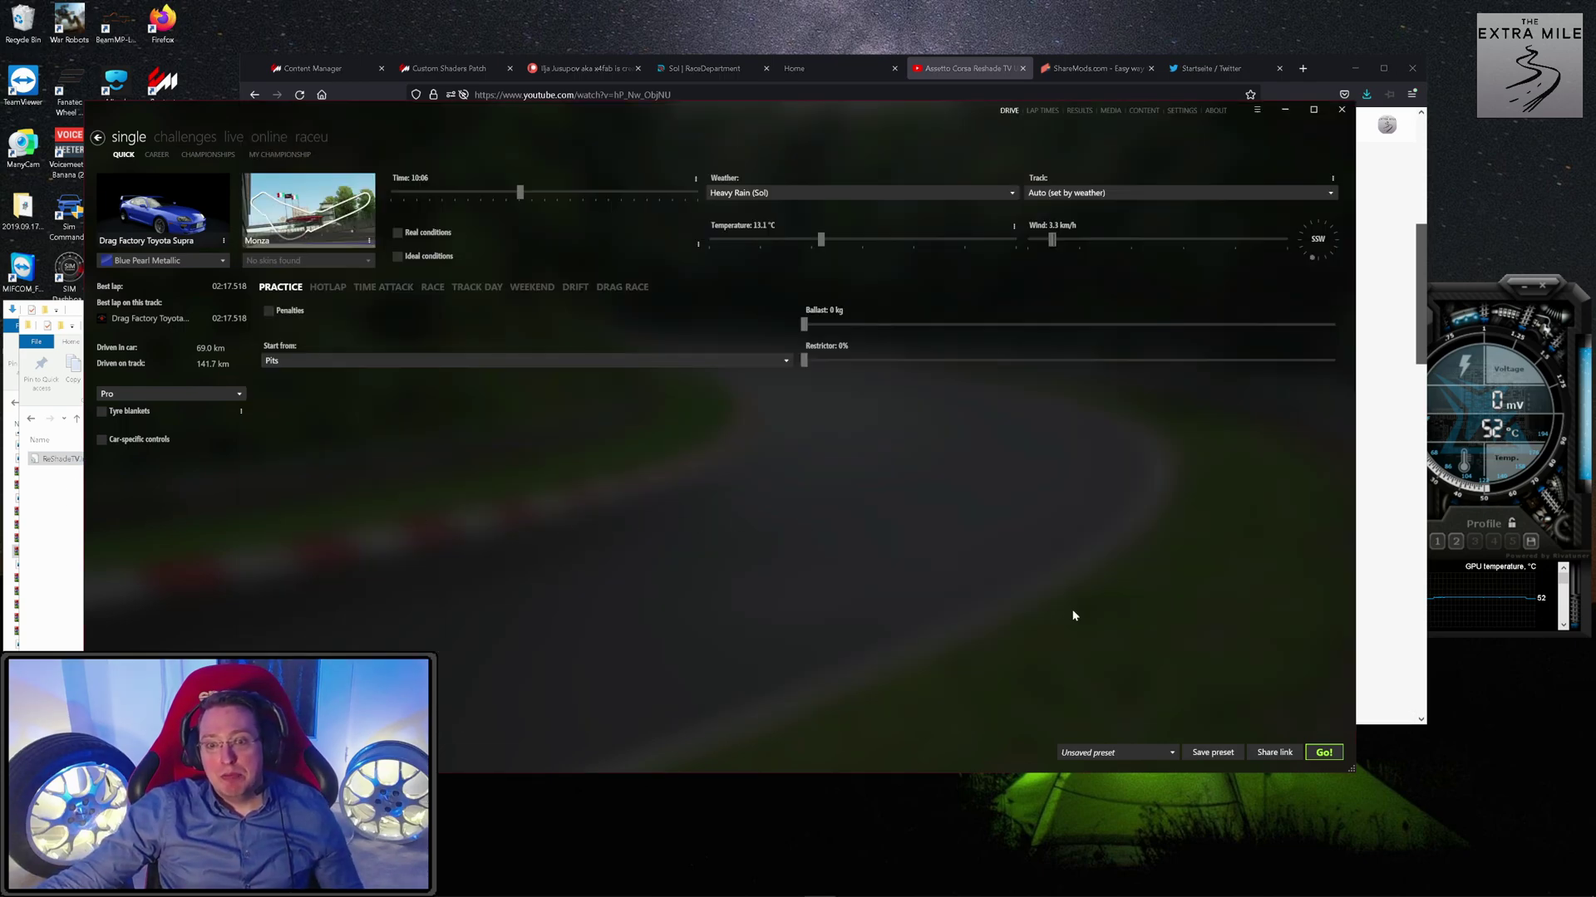
left_click(1181, 110)
left_click(1121, 753)
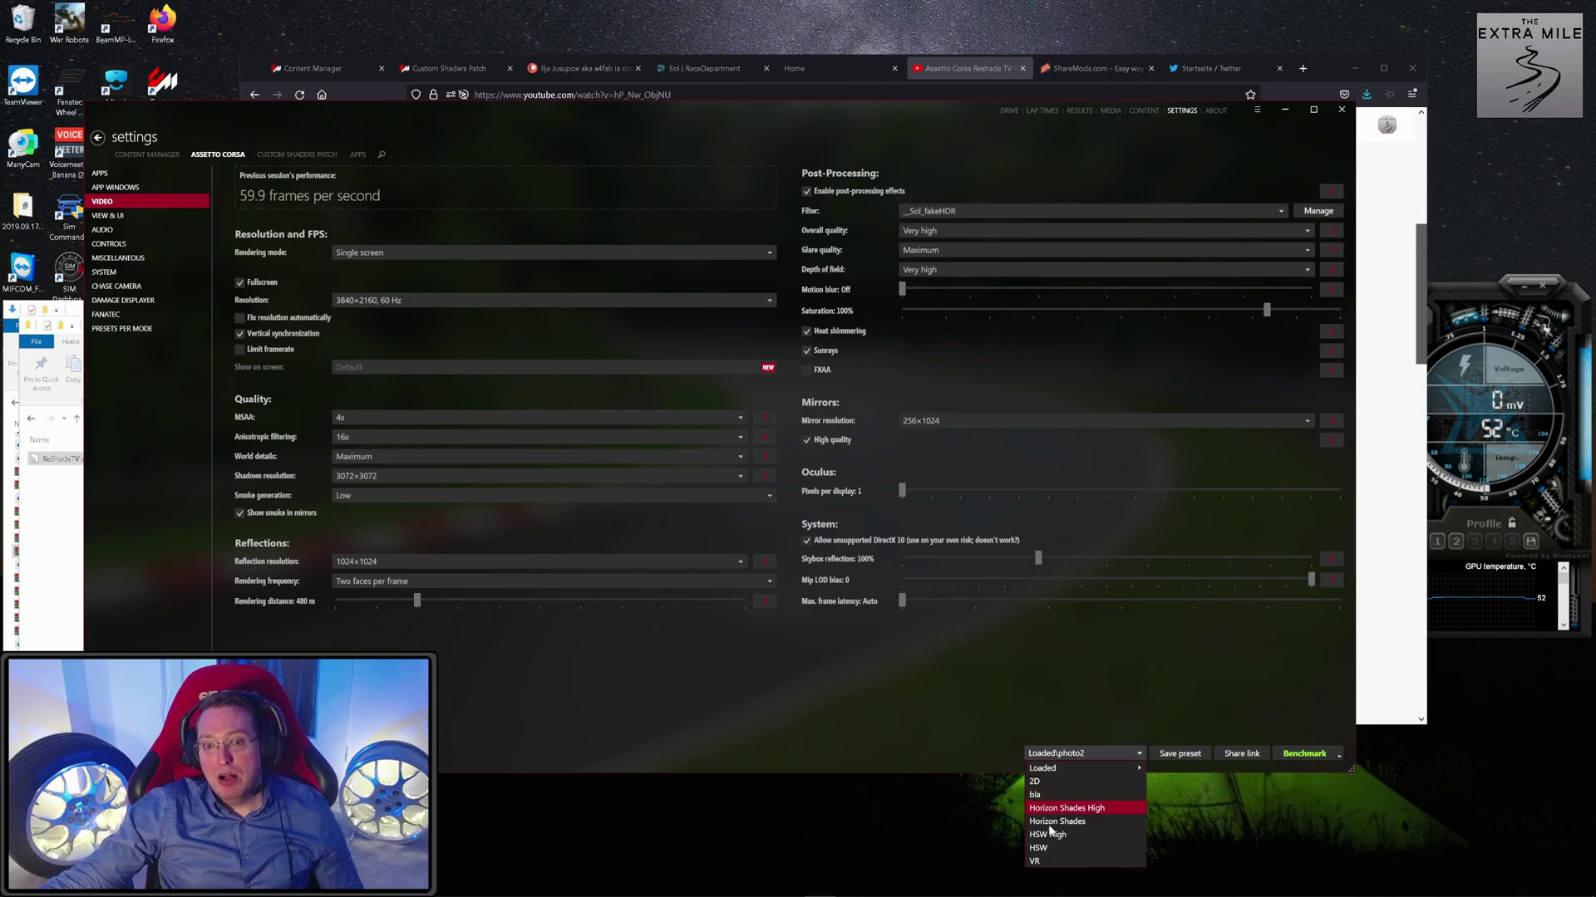
left_click(879, 713)
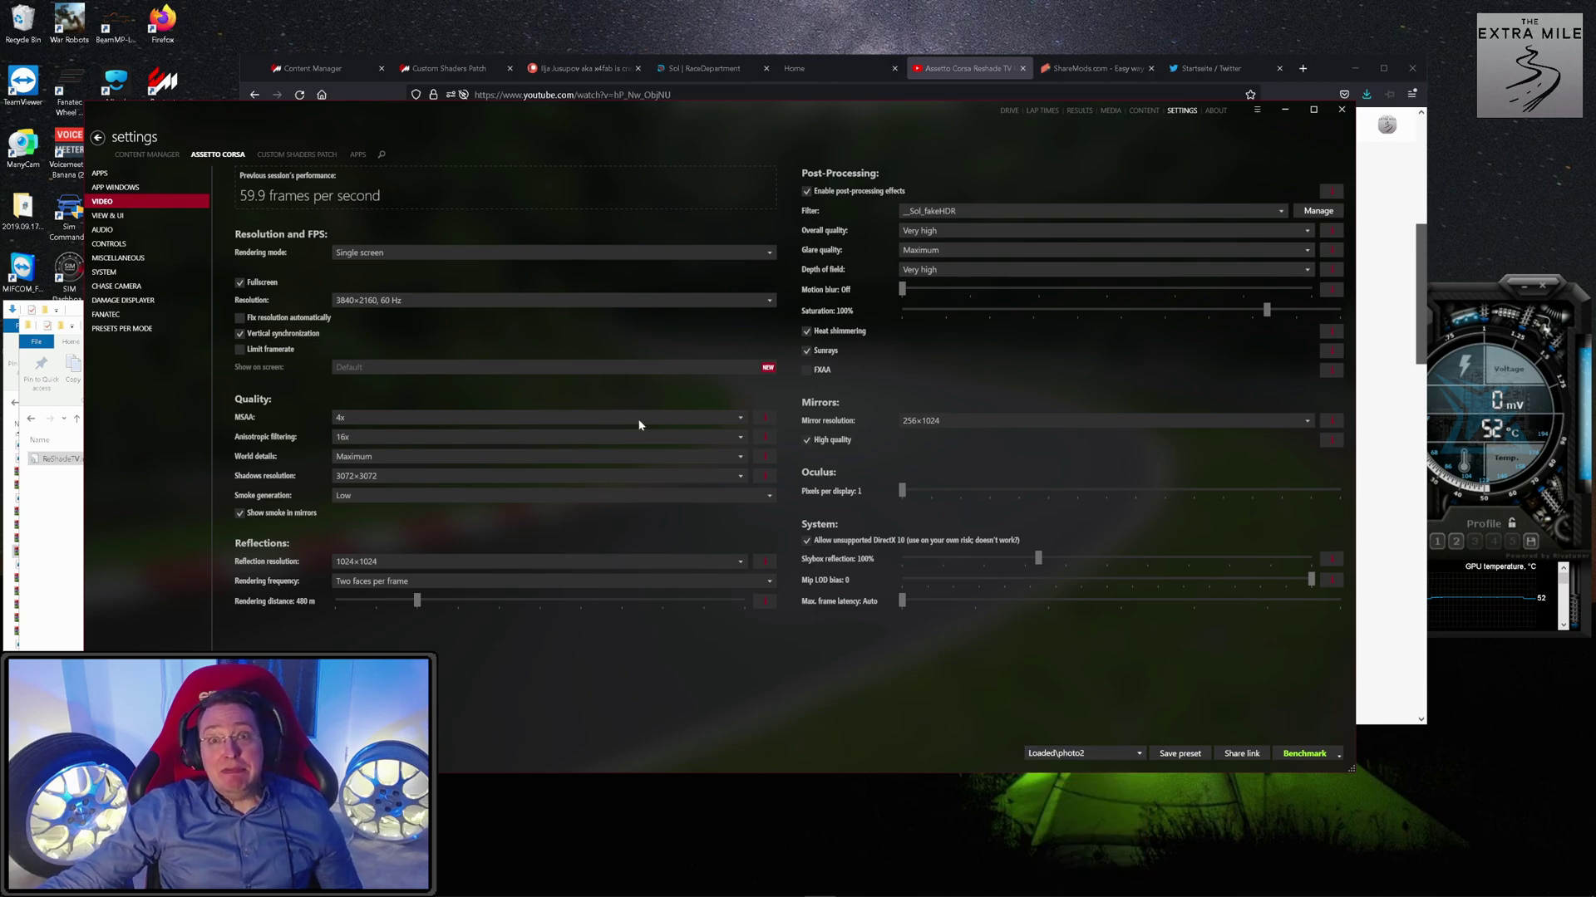
Open the description's Custom Shaders Patch settings link in Content Manager and save the Best custom shades patch preset without applying it.
key("alt+Tab")
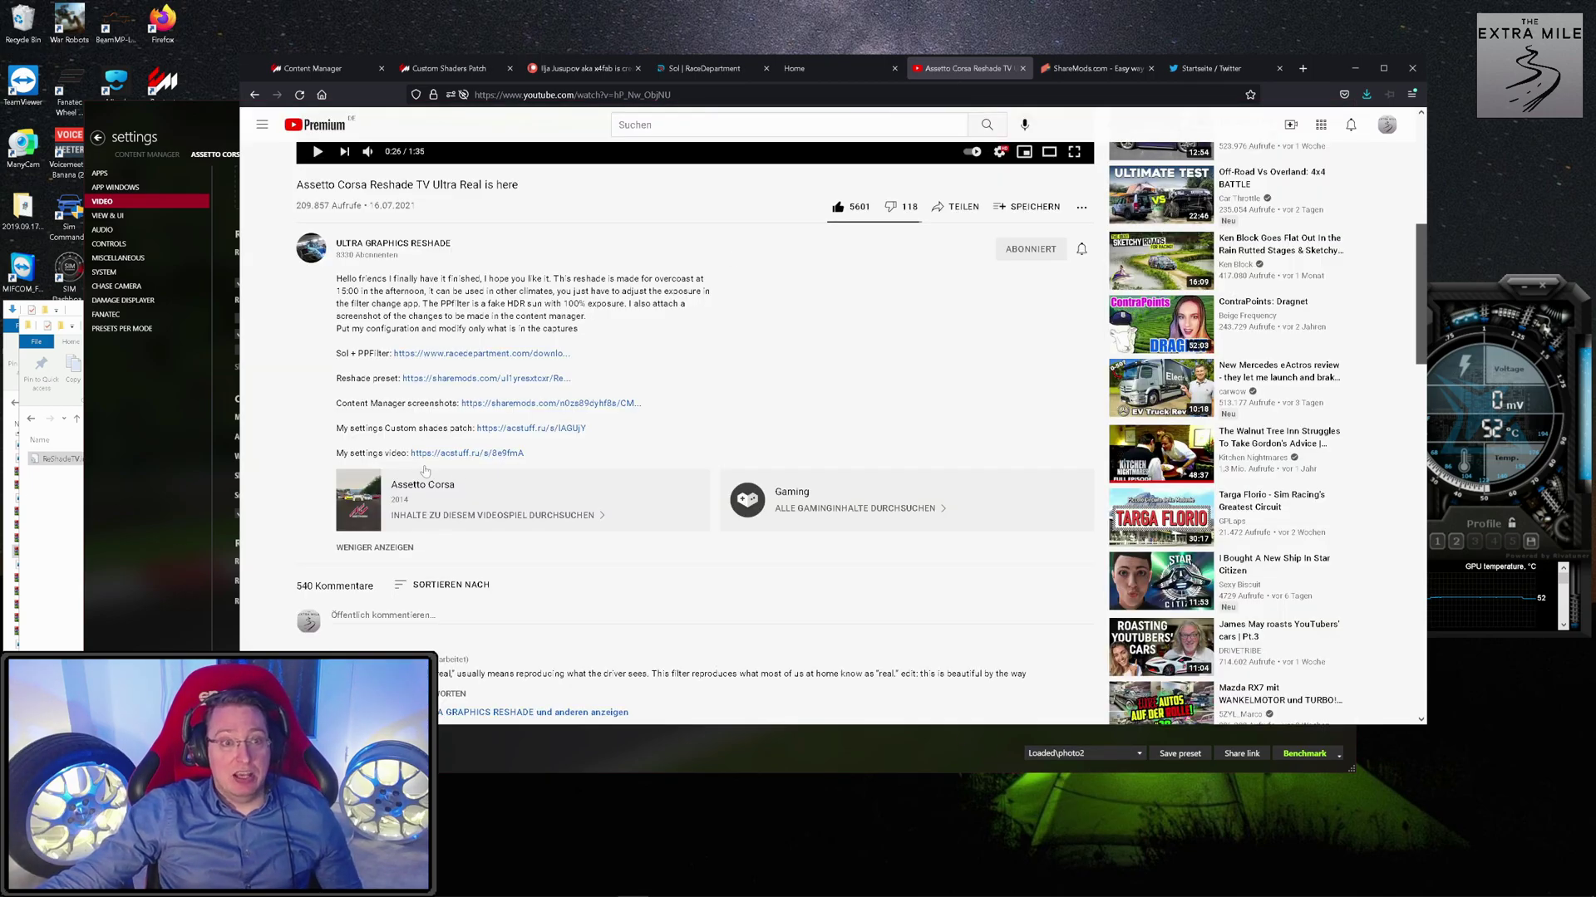
left_click(540, 429)
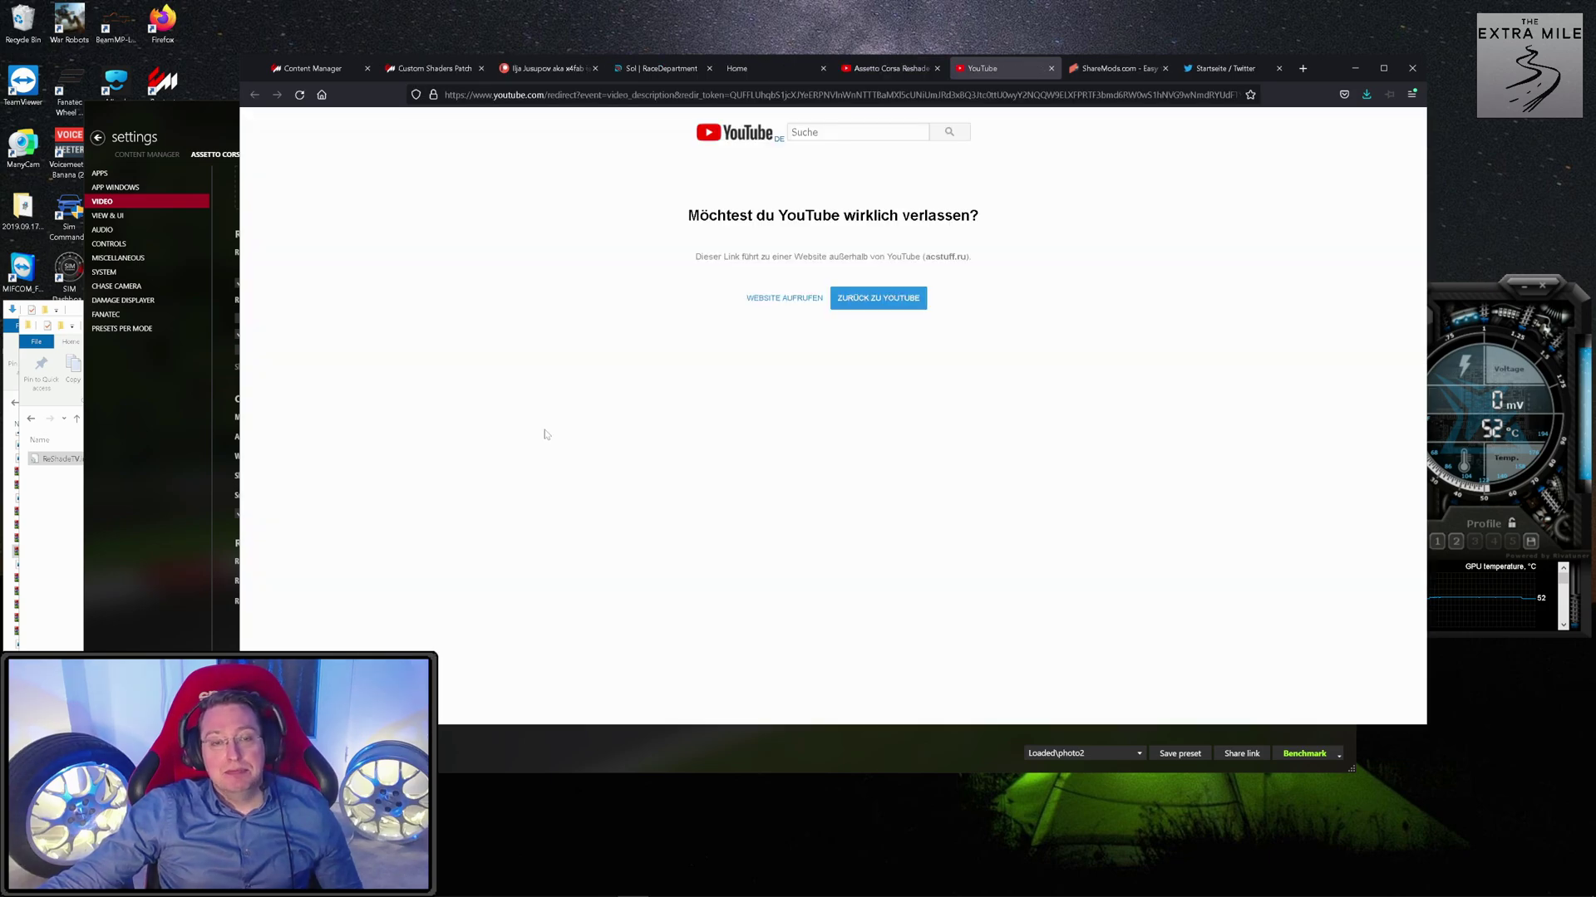
left_click(785, 299)
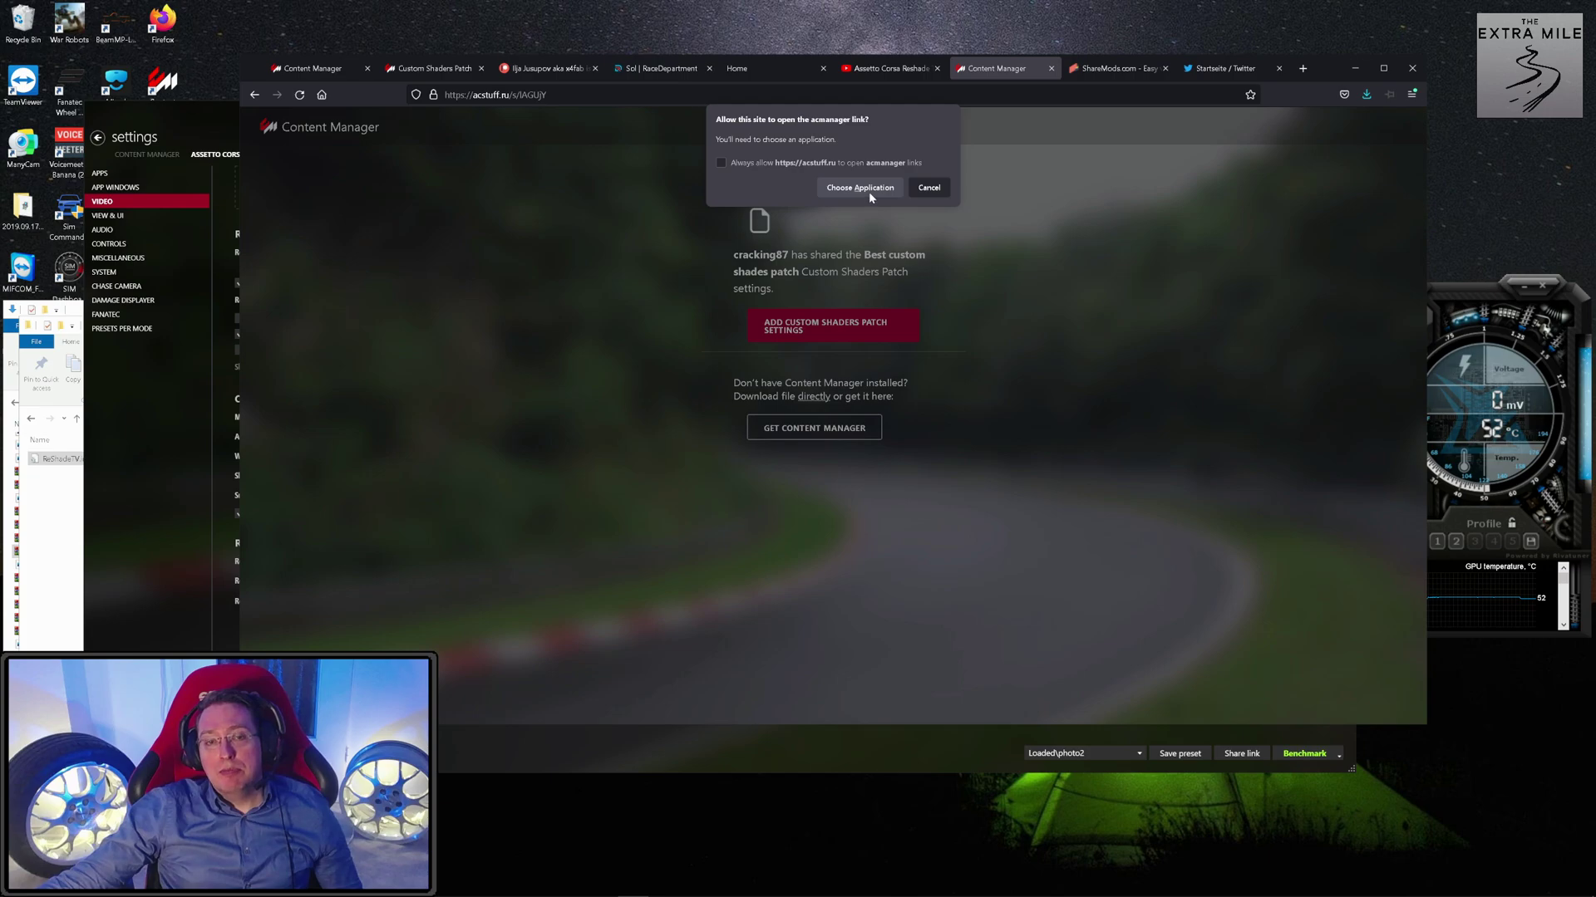
left_click(870, 189)
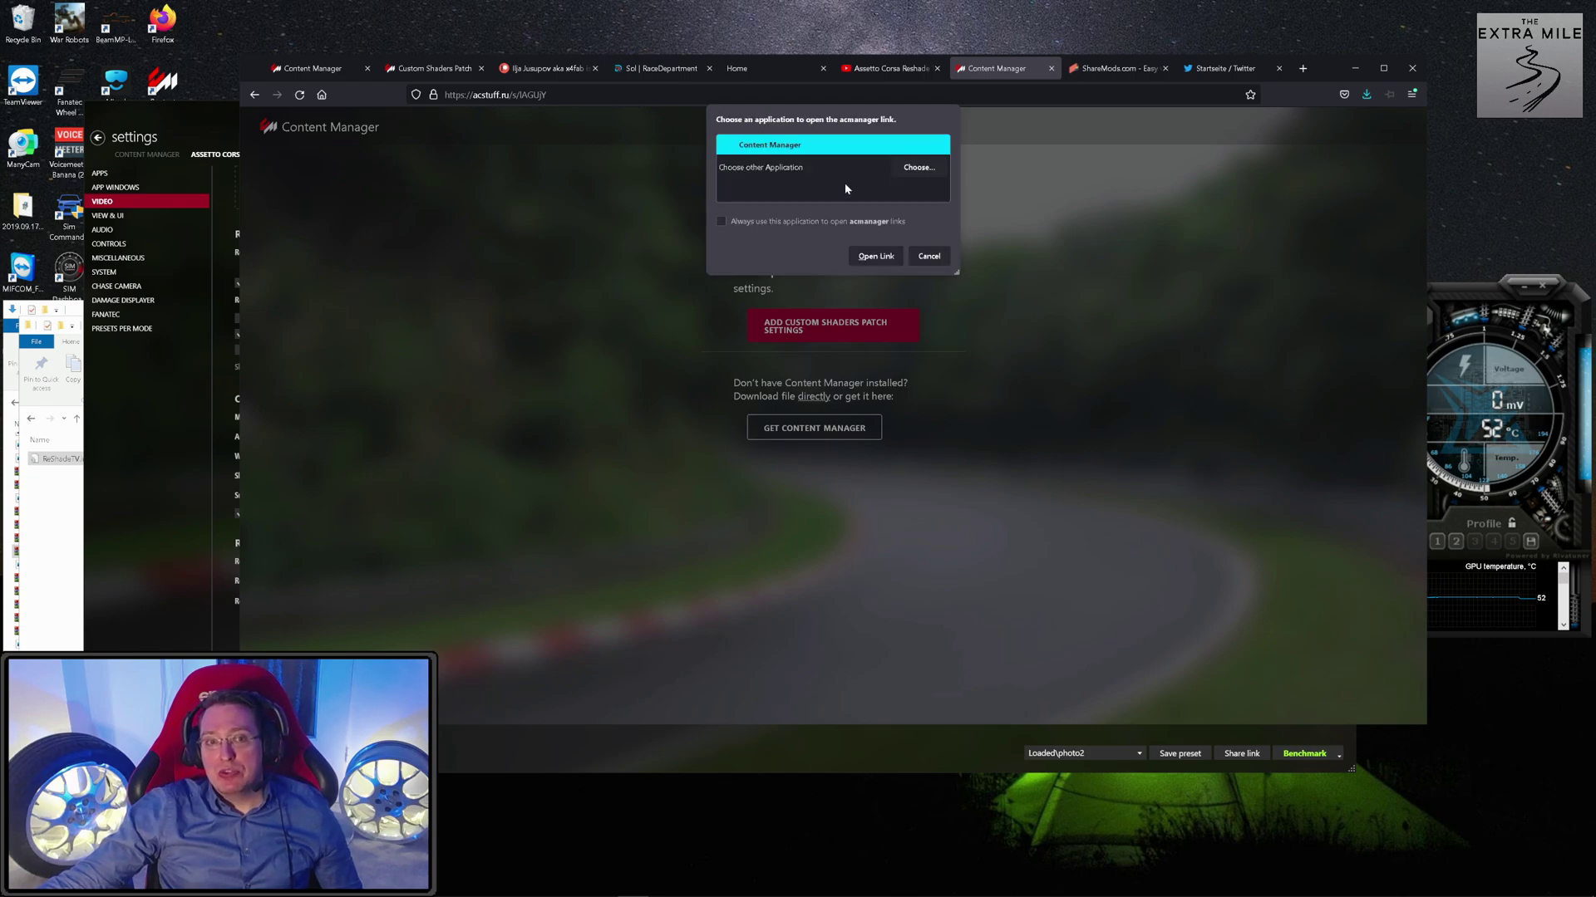
left_click(876, 257)
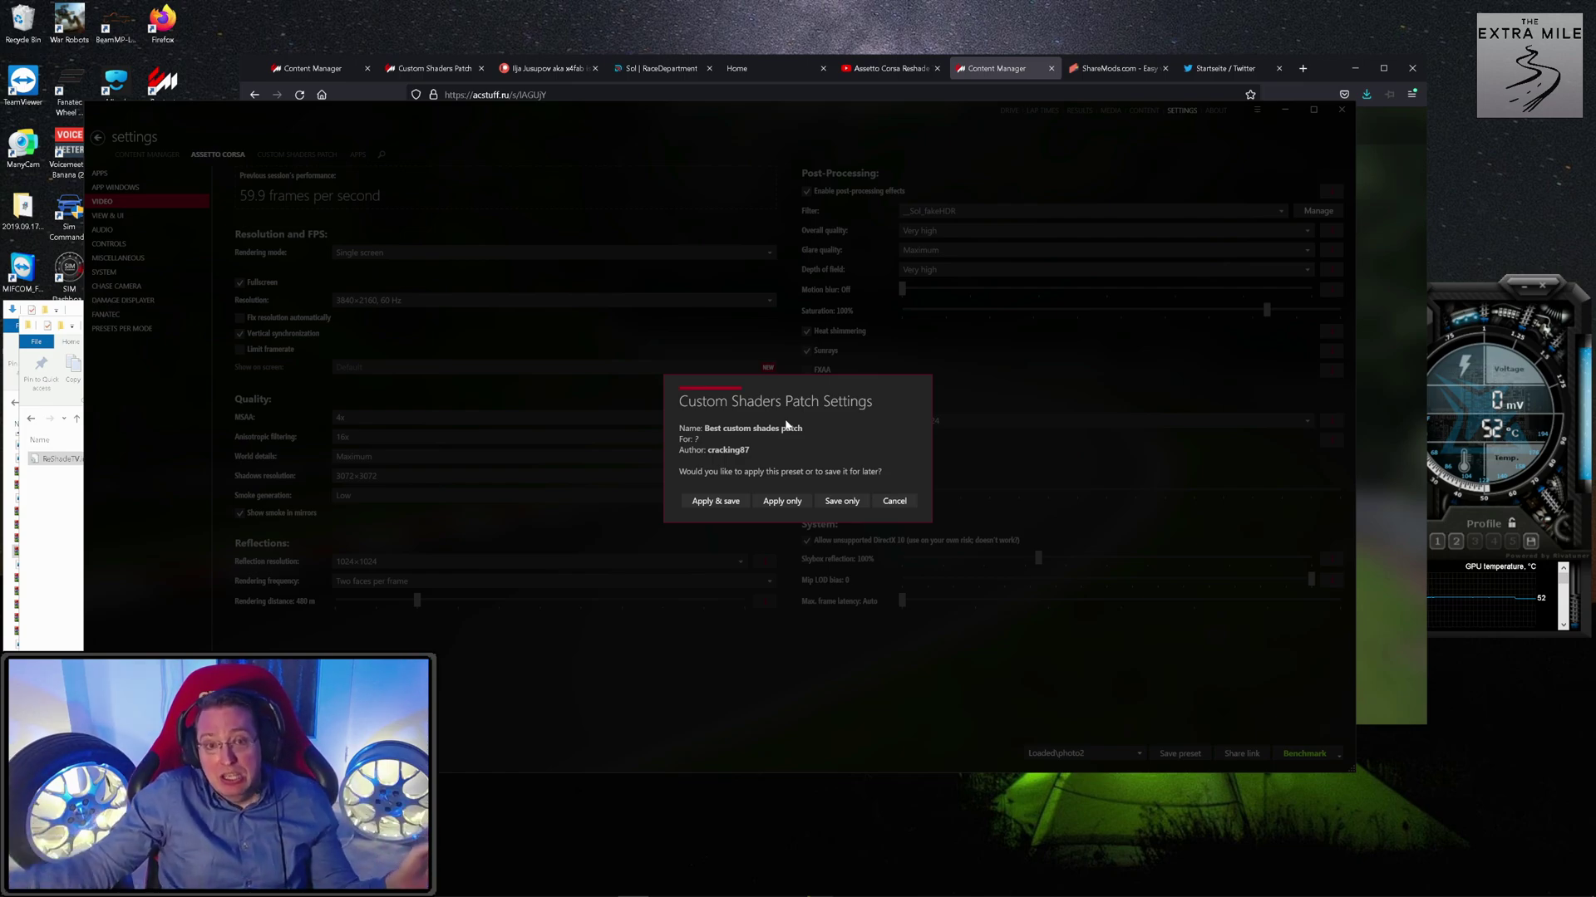
left_click(842, 501)
Apply the first loaded assetto corsa best configuration video preset and switch back to the photo2 preset.
left_click(1068, 753)
mouse_move(1055, 769)
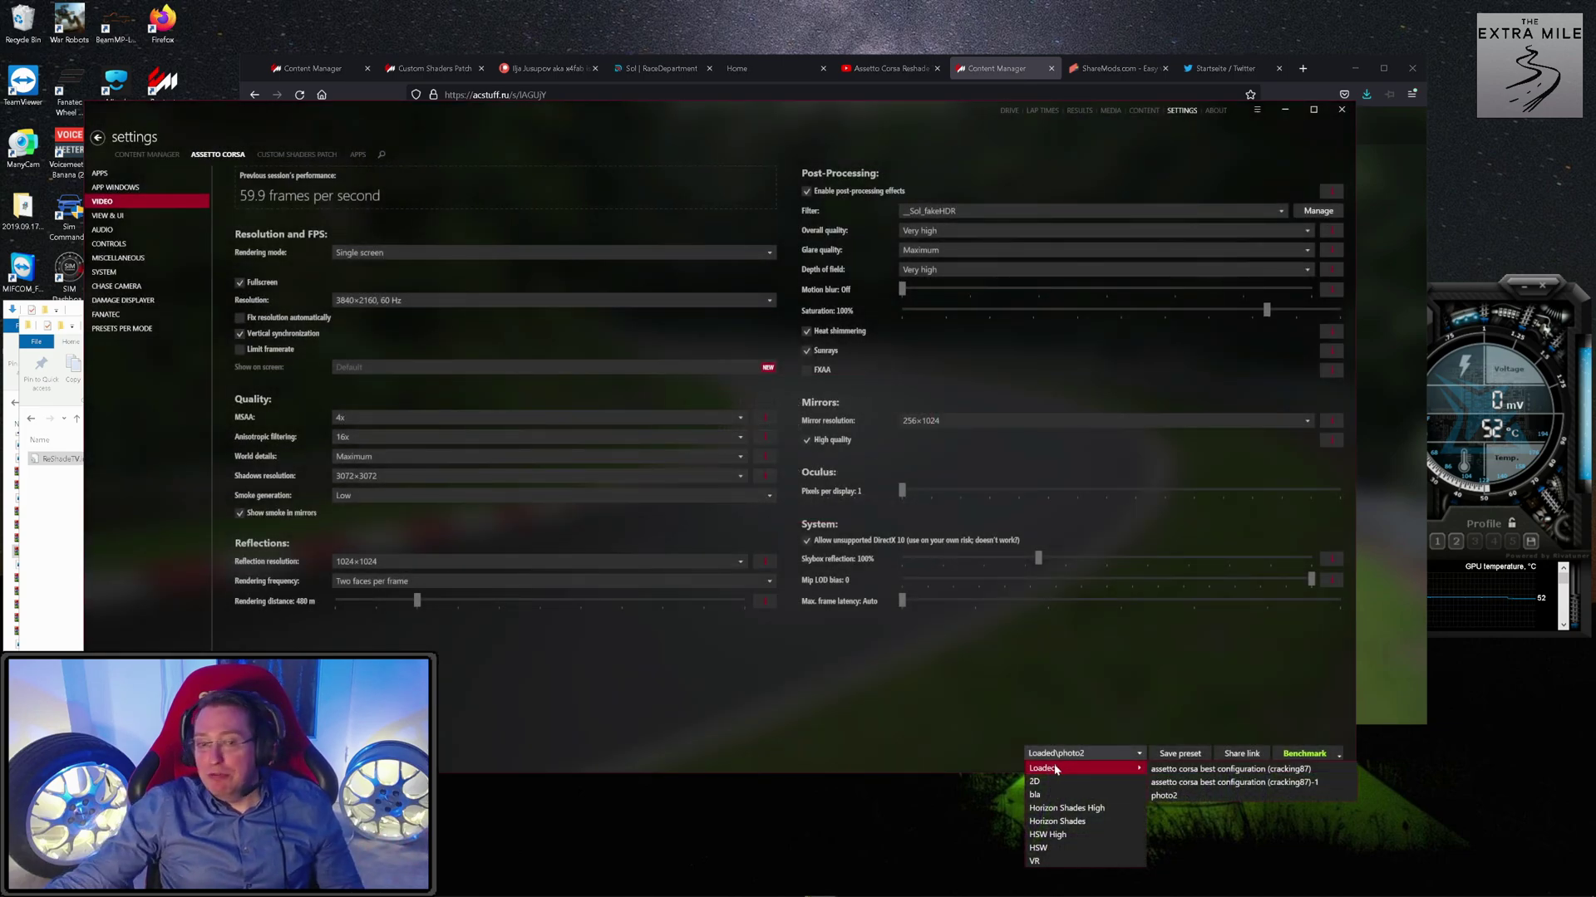
left_click(1201, 770)
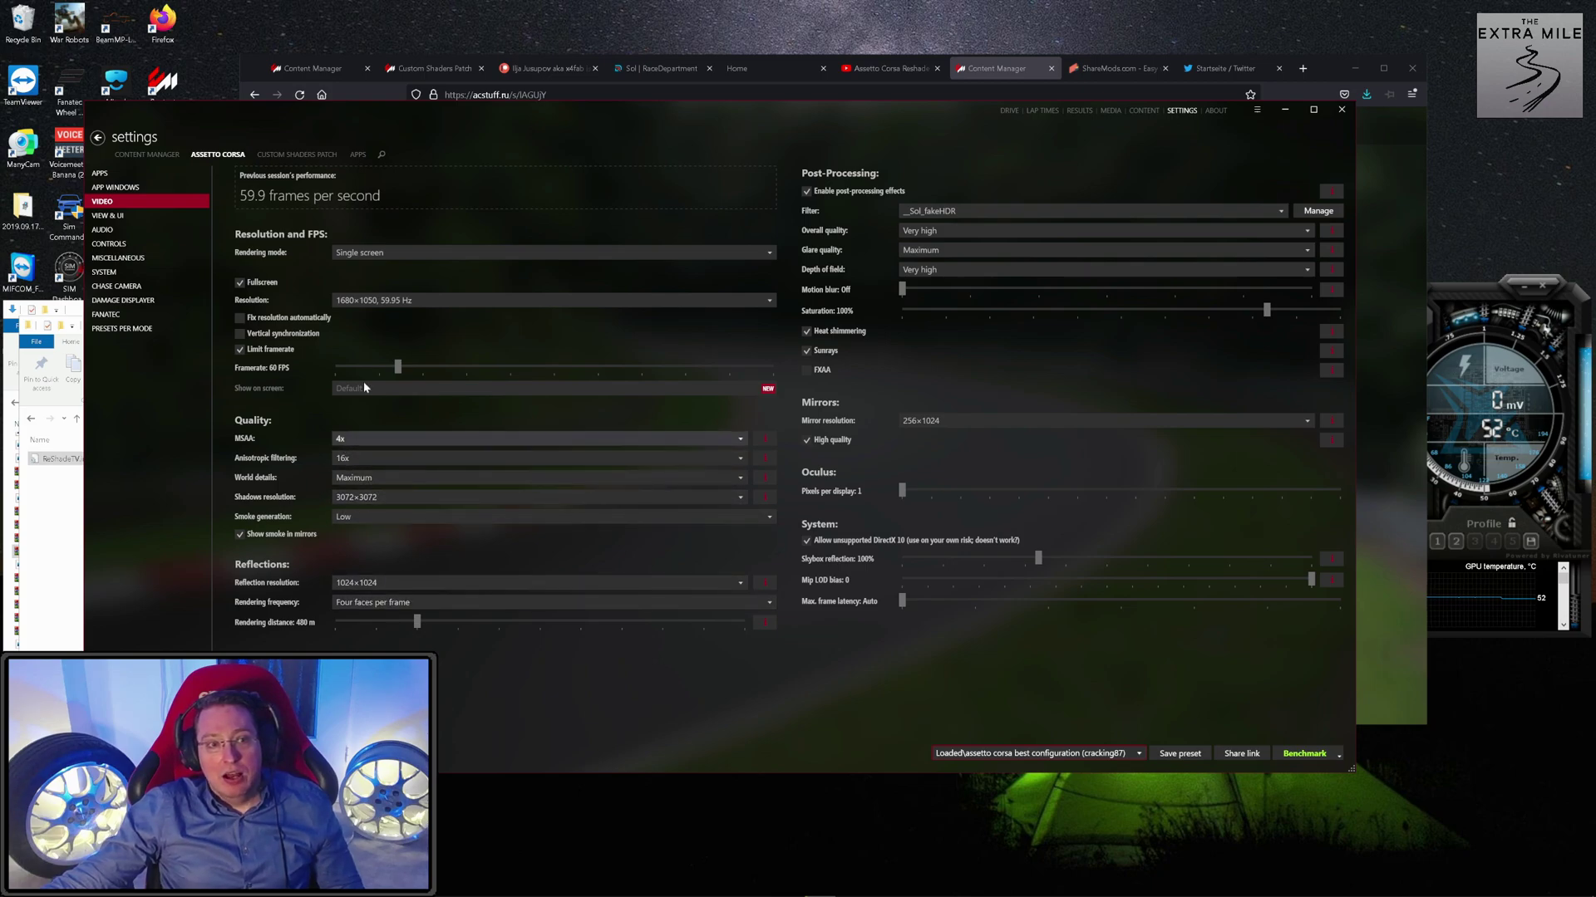
left_click(1138, 753)
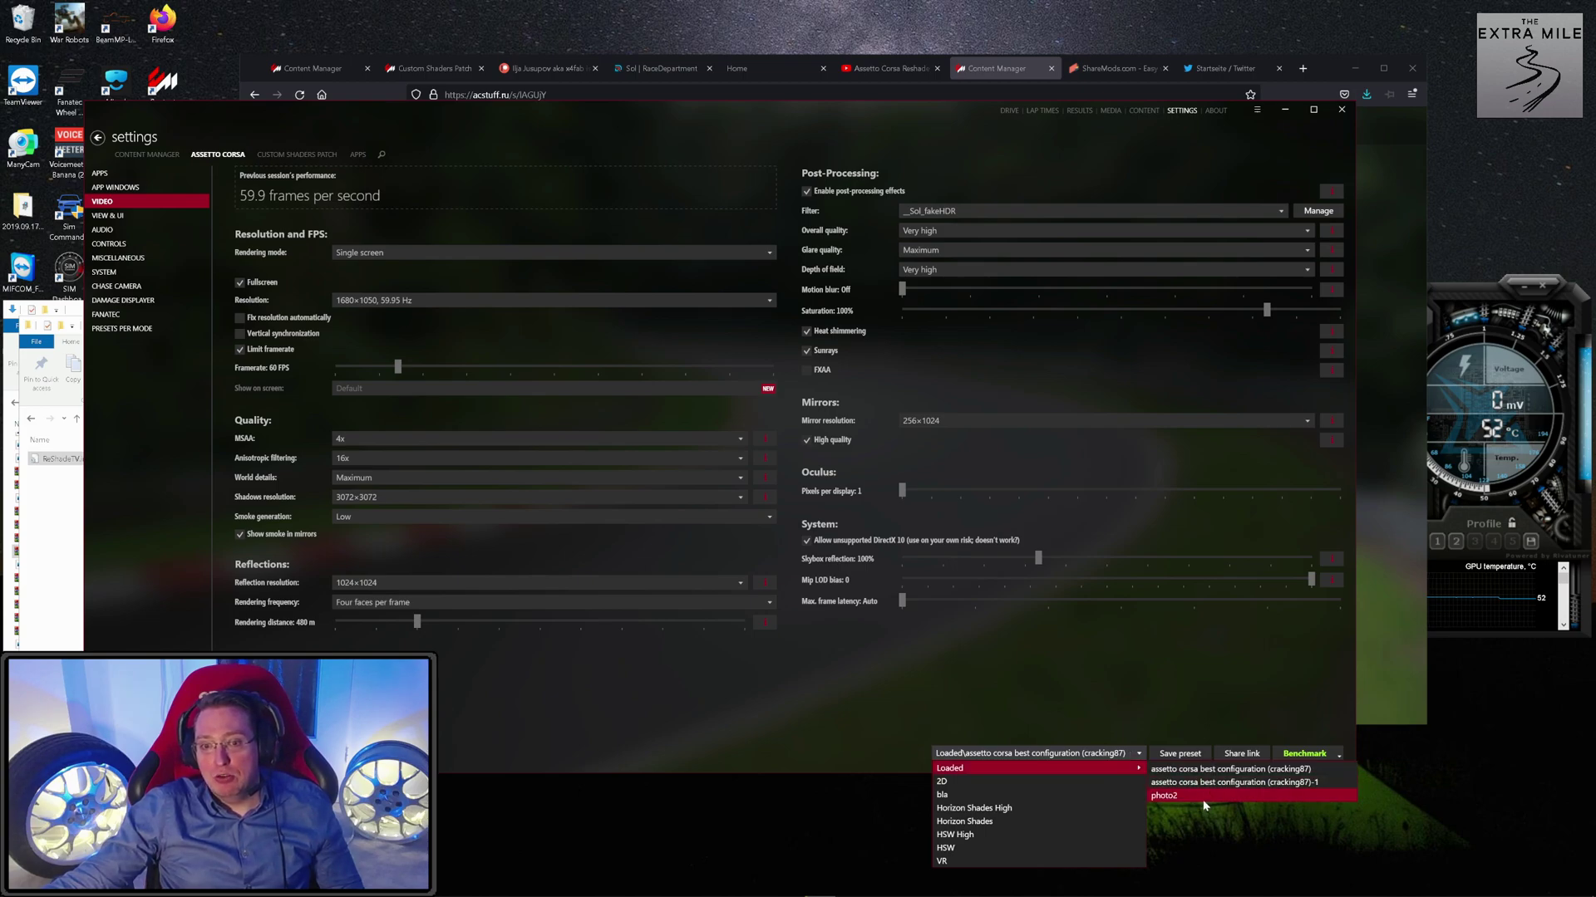
left_click(1205, 798)
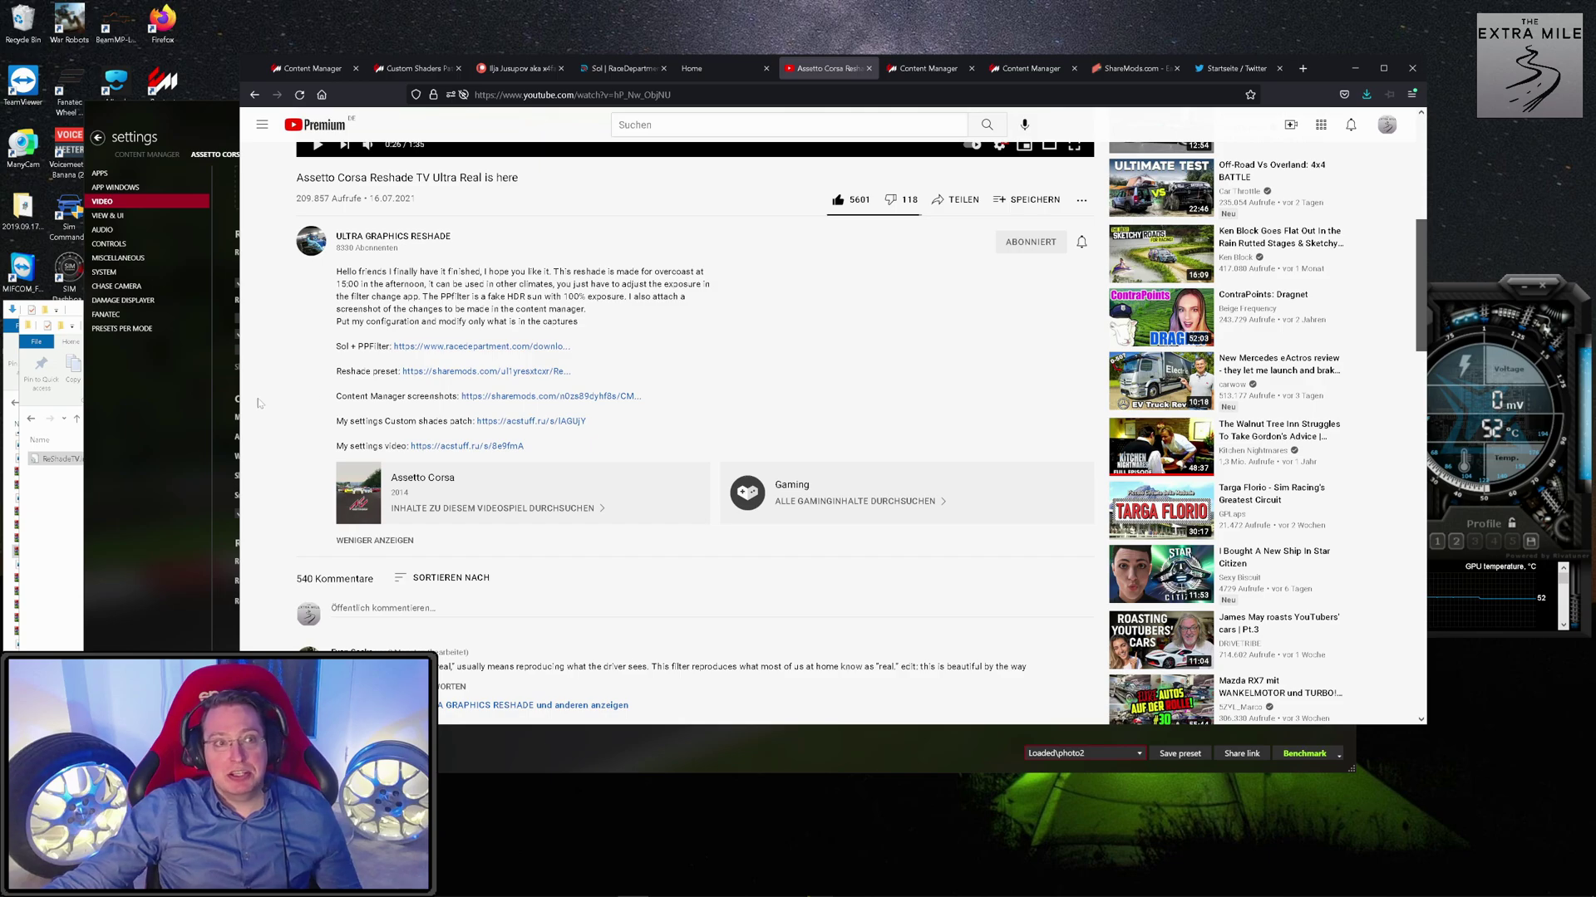
Check the Custom Shaders Patch and Assetto Corsa video settings pages in Content Manager alongside the YouTube description.
left_click(187, 402)
left_click(323, 153)
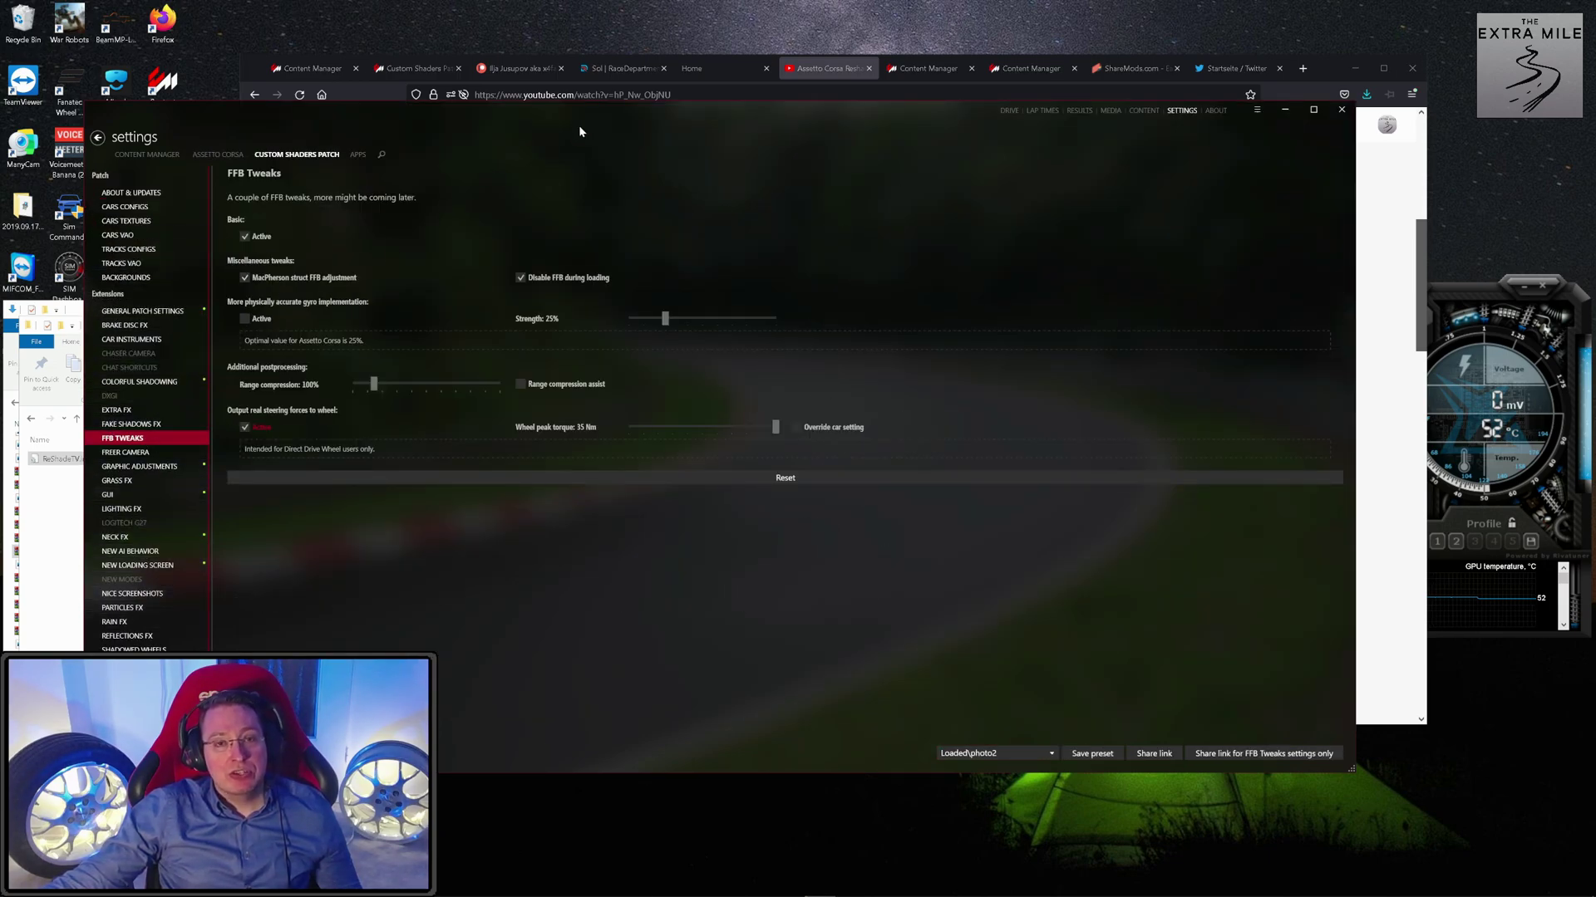
left_click(839, 72)
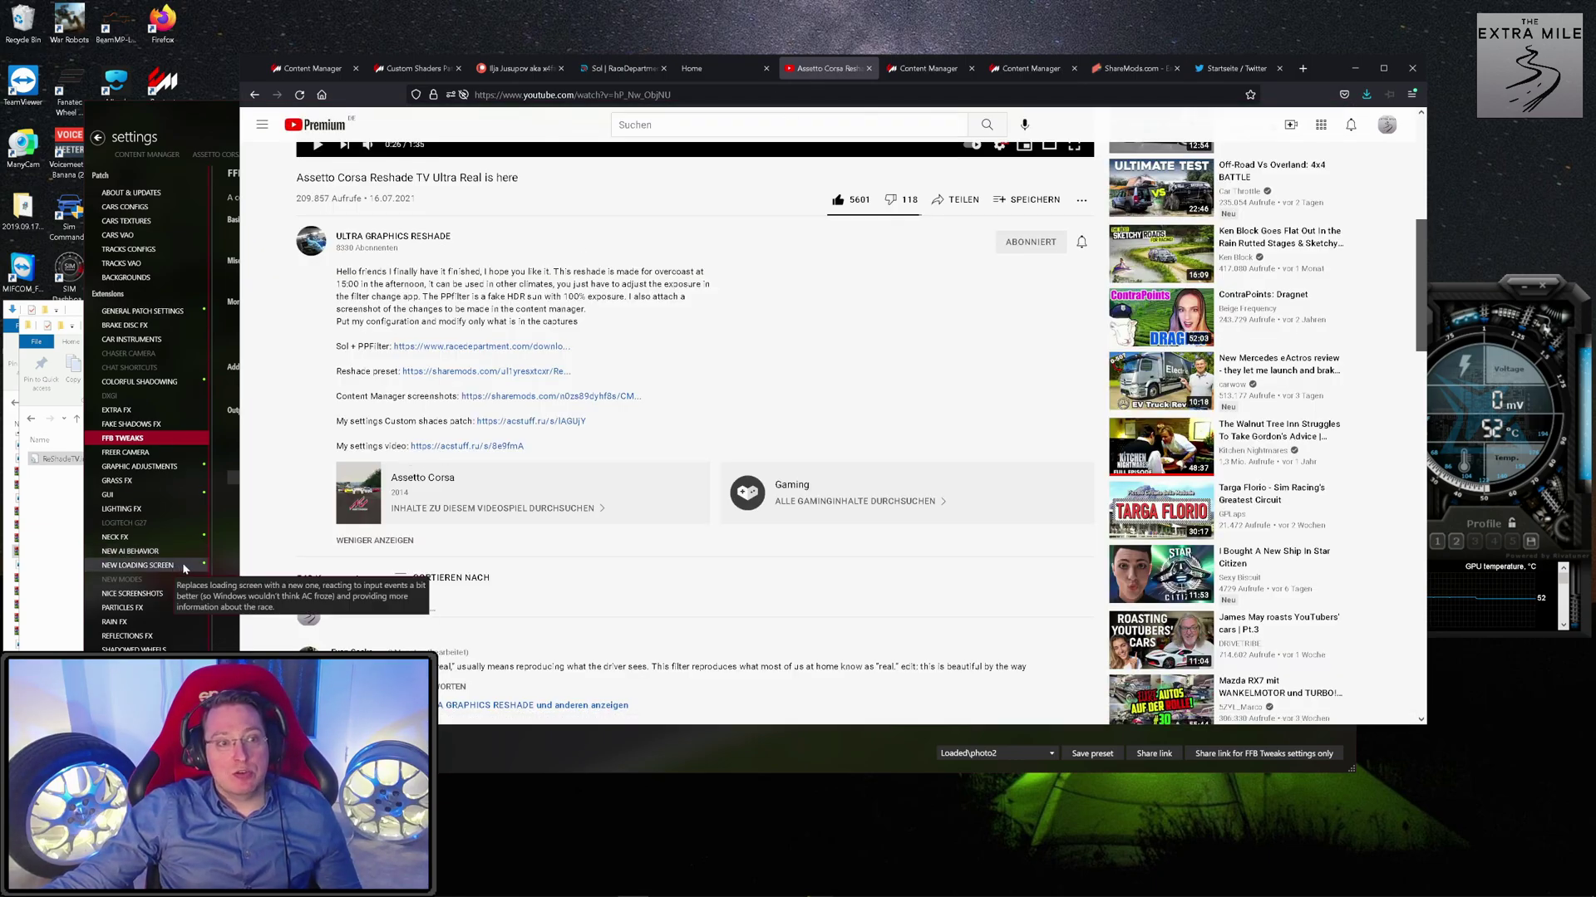
left_click(210, 565)
left_click(208, 155)
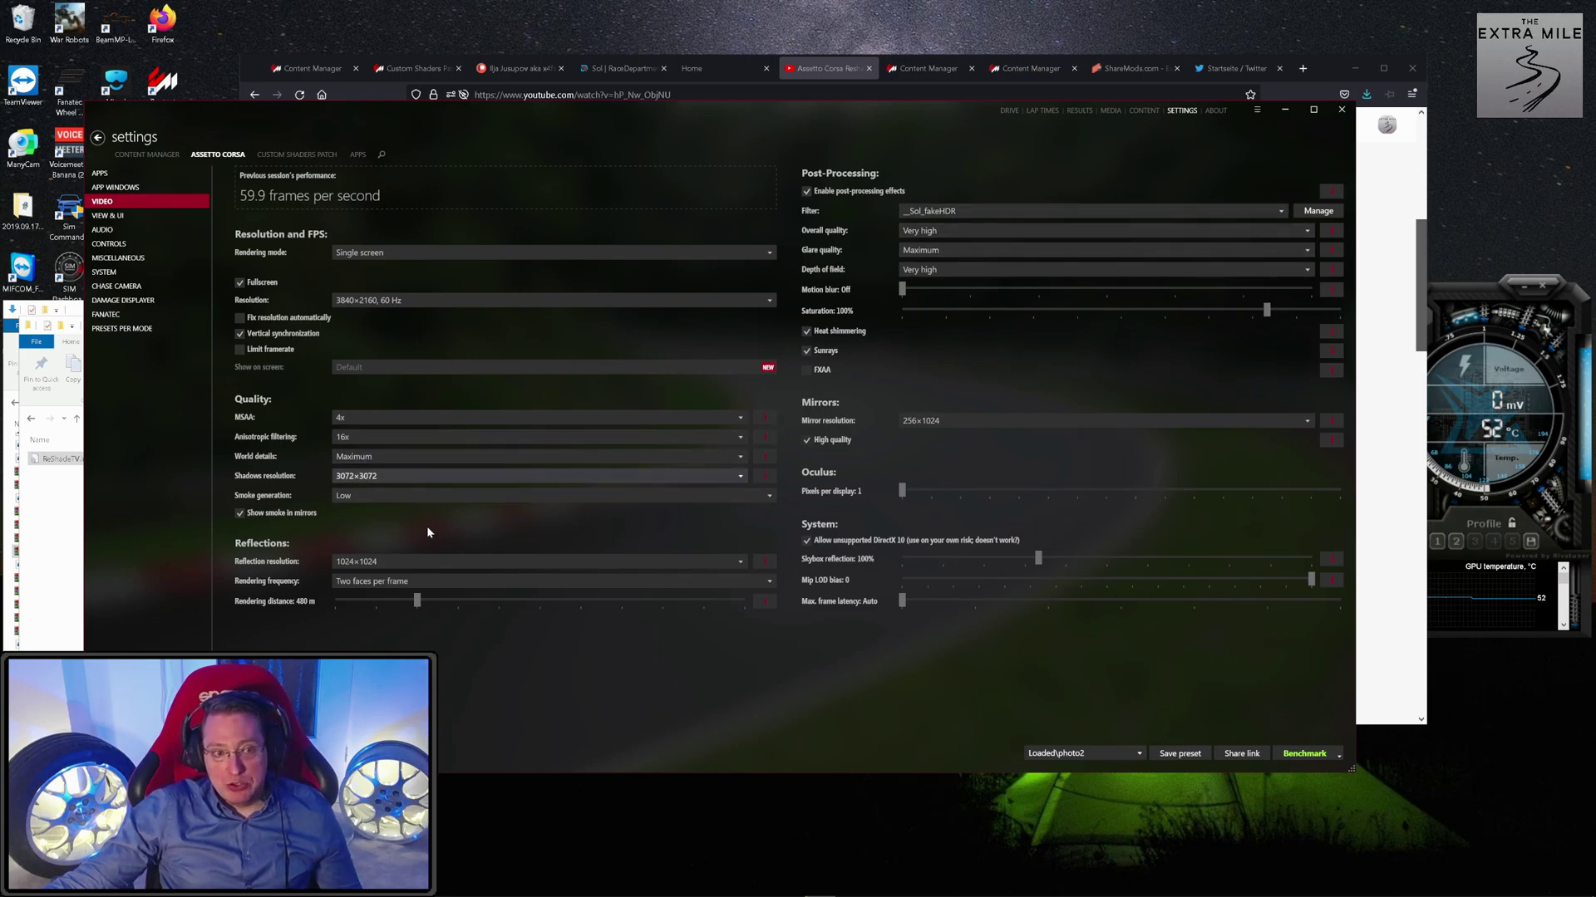
left_click(310, 158)
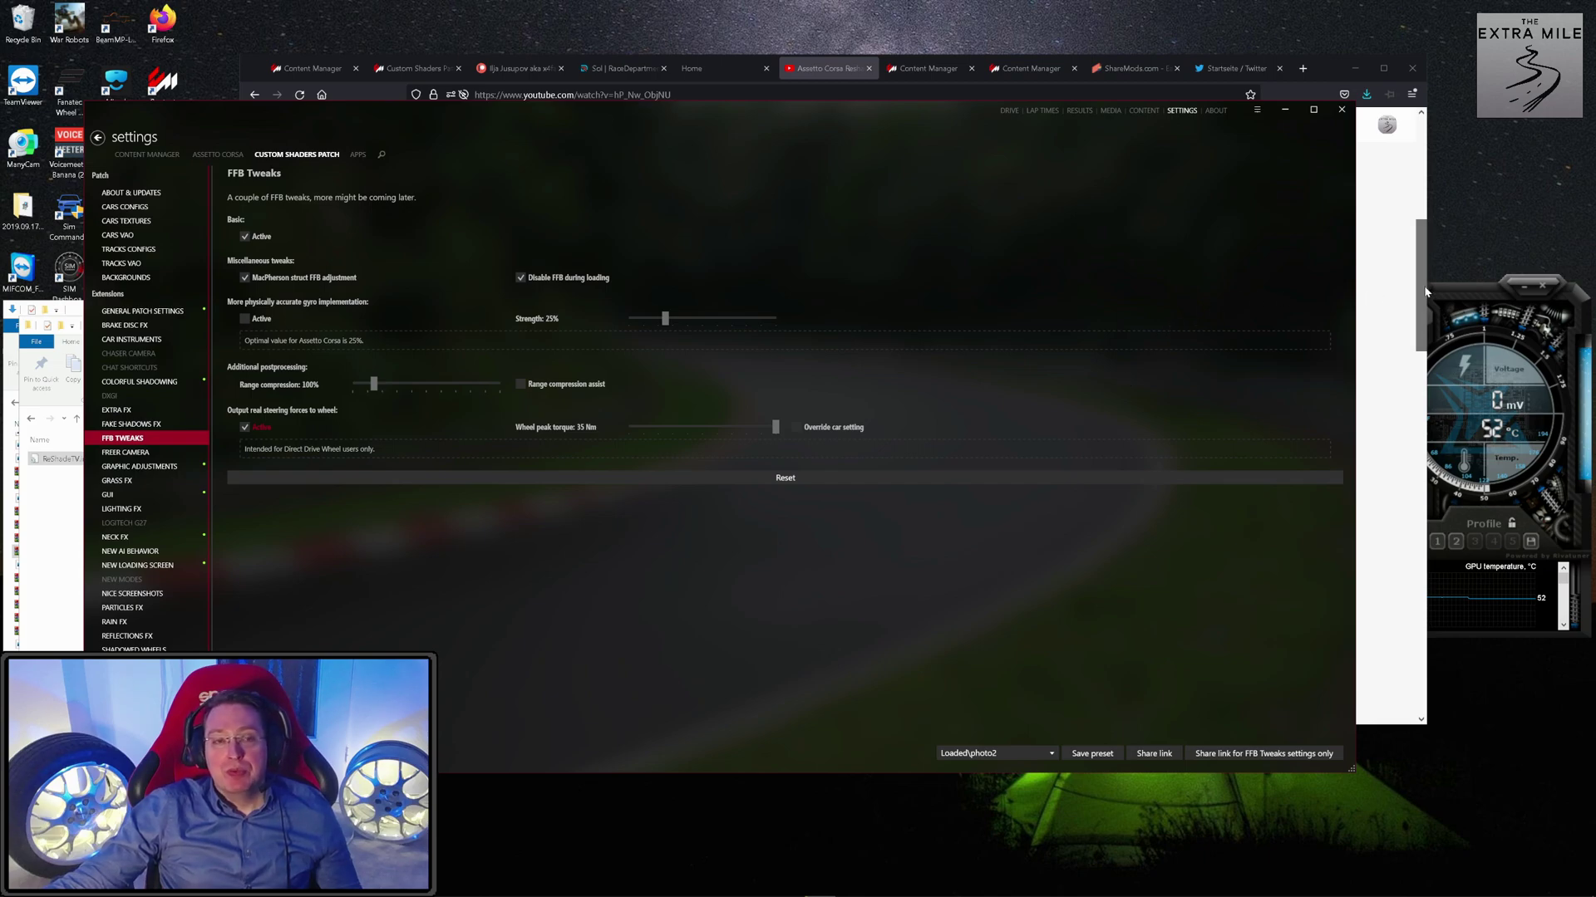
Follow the description's Content Manager screenshots link in the browser and open the downloaded screenshot cm.jpg from File Explorer.
left_click(1426, 291)
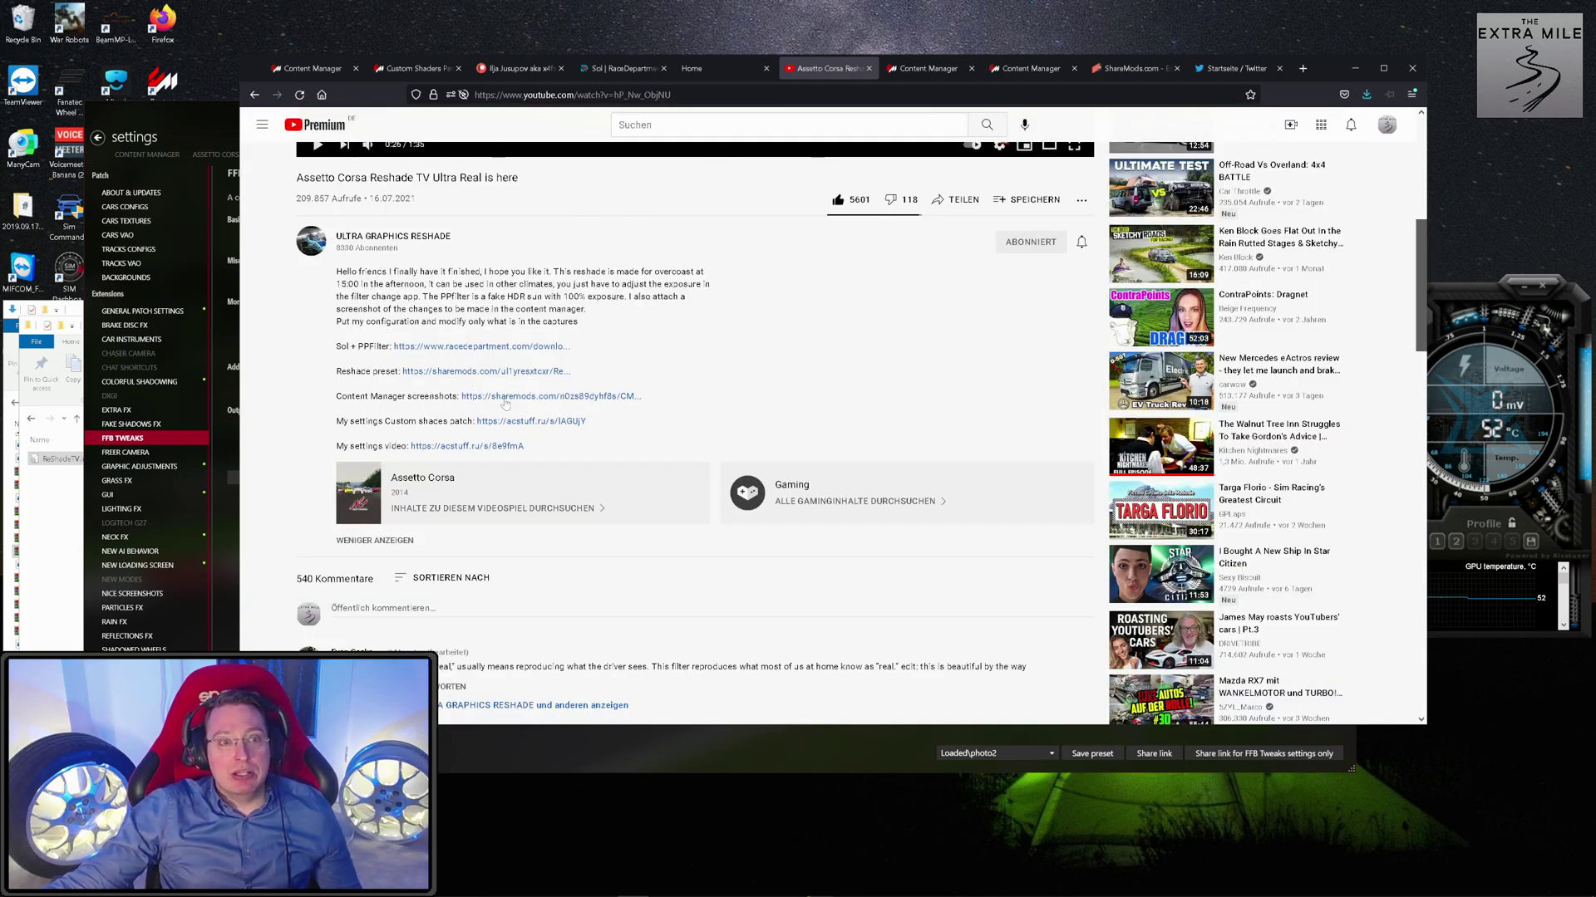
left_click(510, 402)
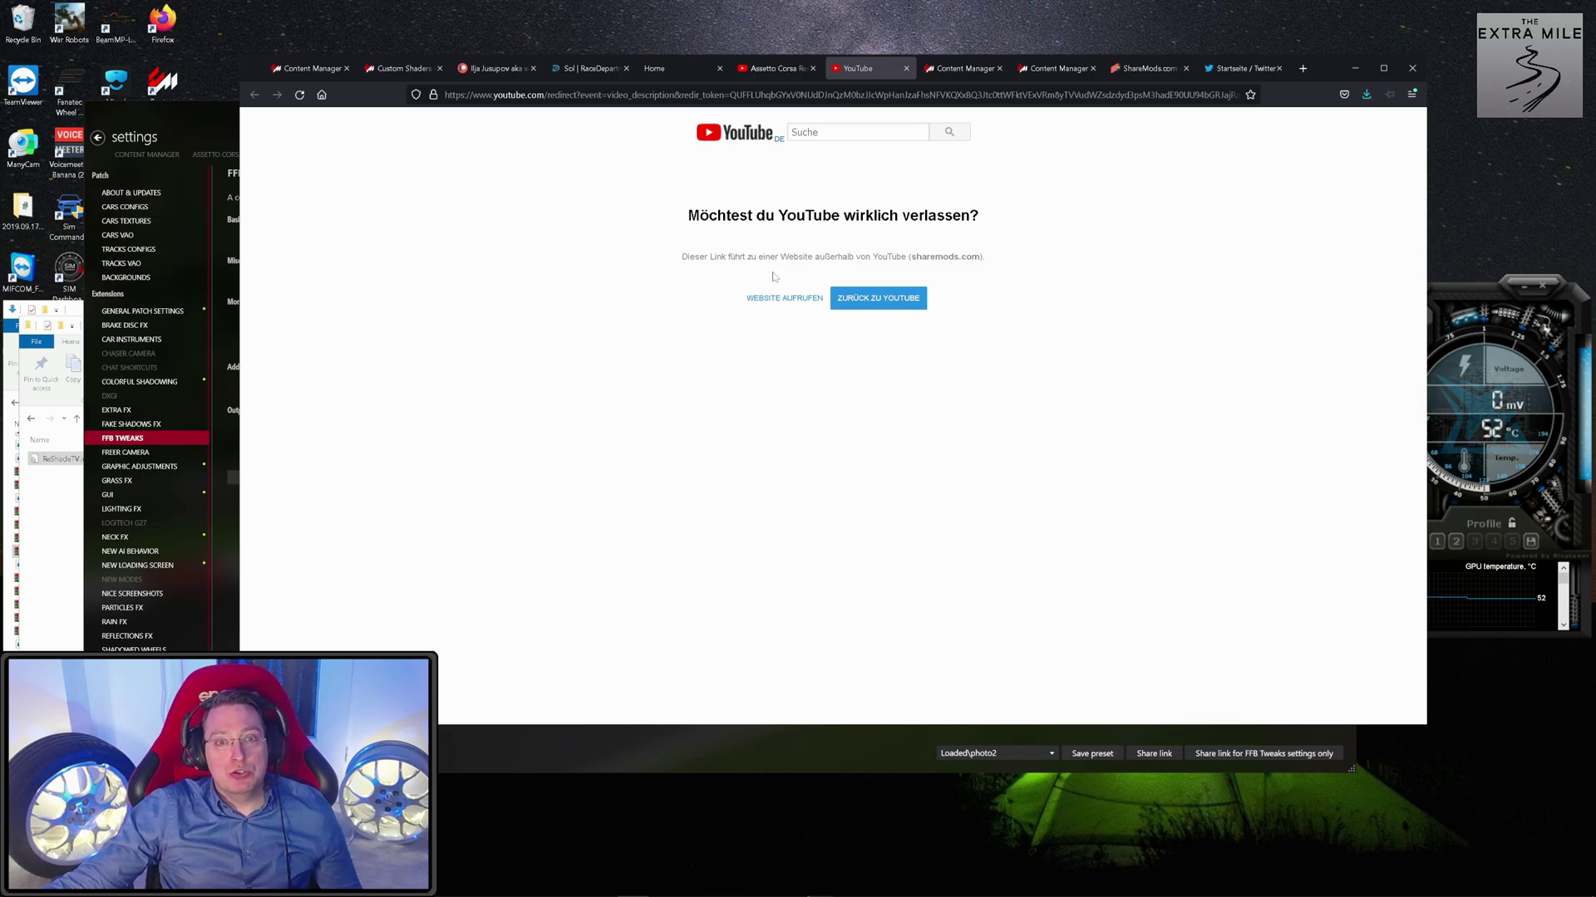
left_click(72, 556)
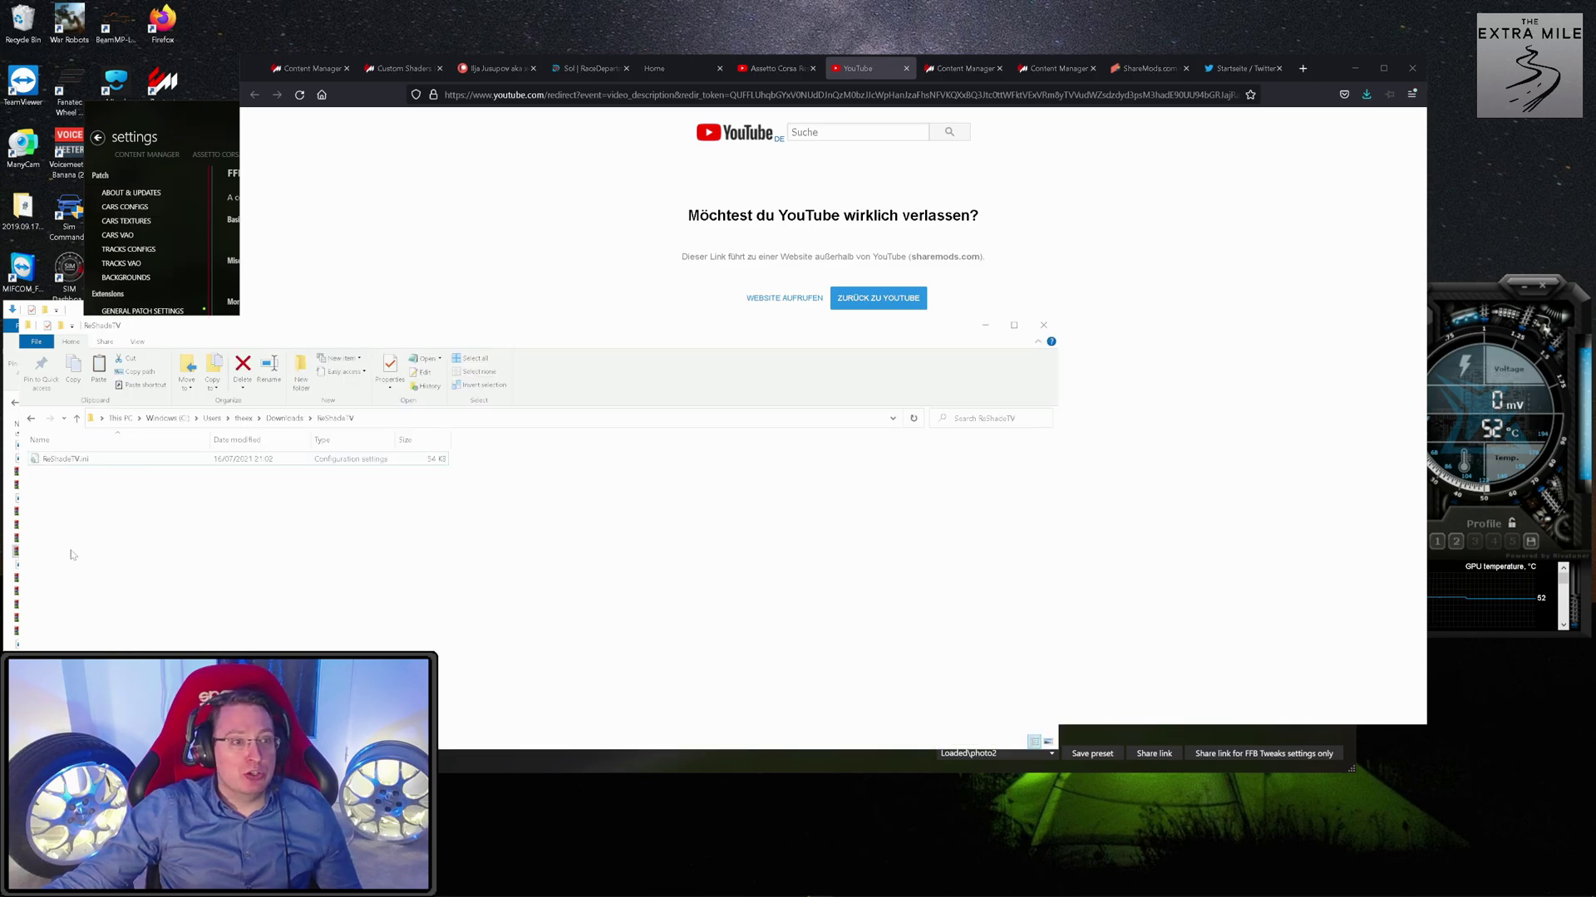
left_click(120, 419)
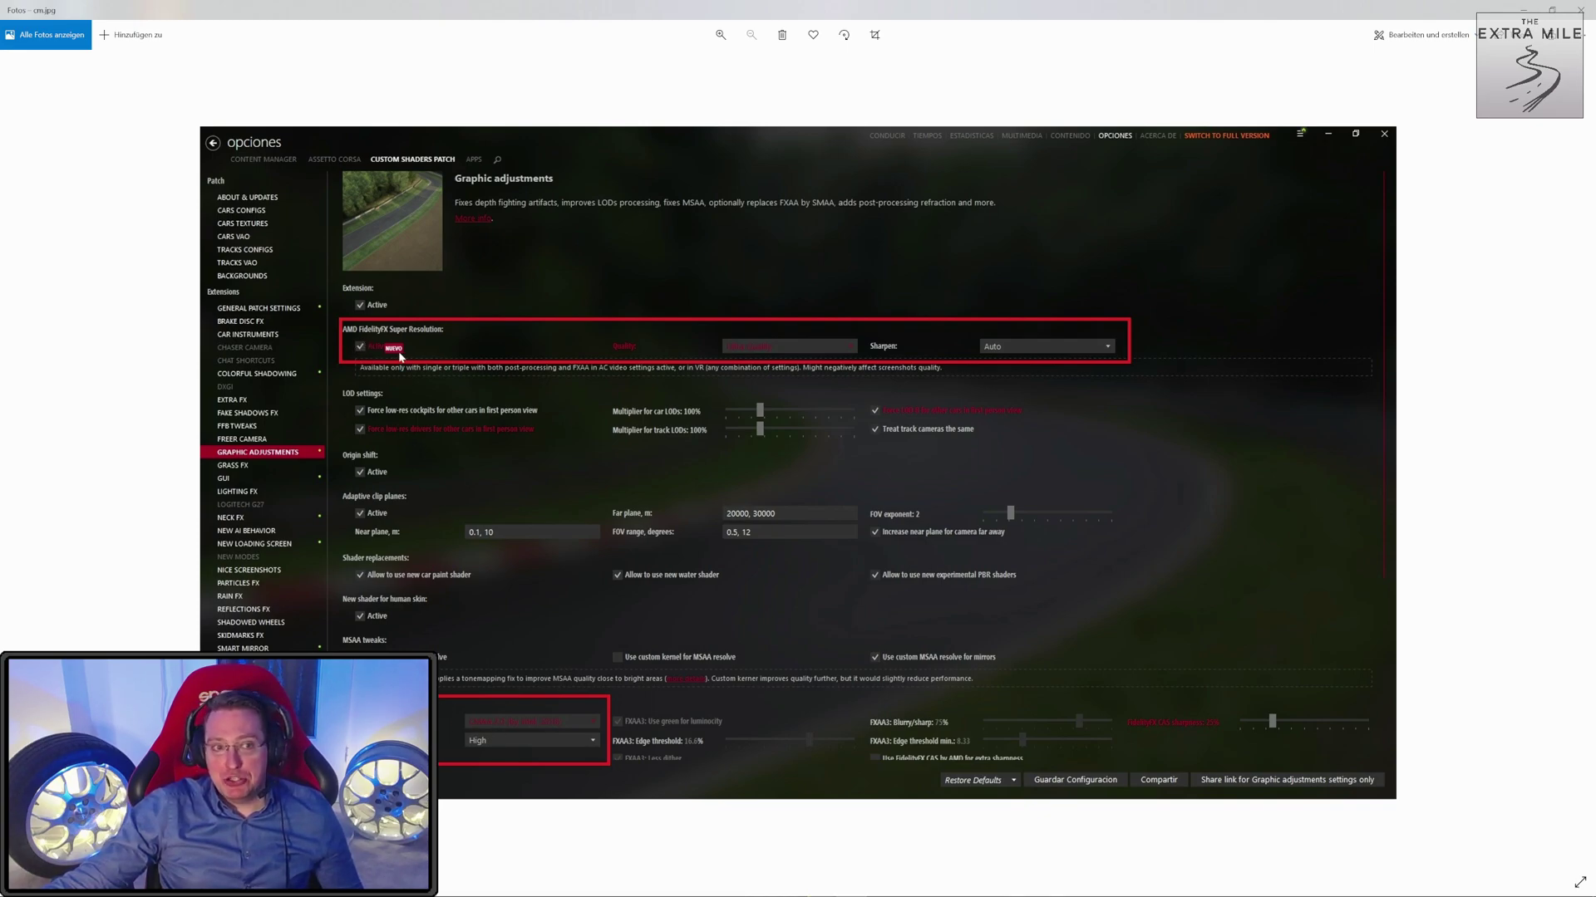
Compare the Graphic Adjustments page of the Custom Shaders Patch settings with the screenshots cm.jpg and cm1.jpg.
key("alt+Tab")
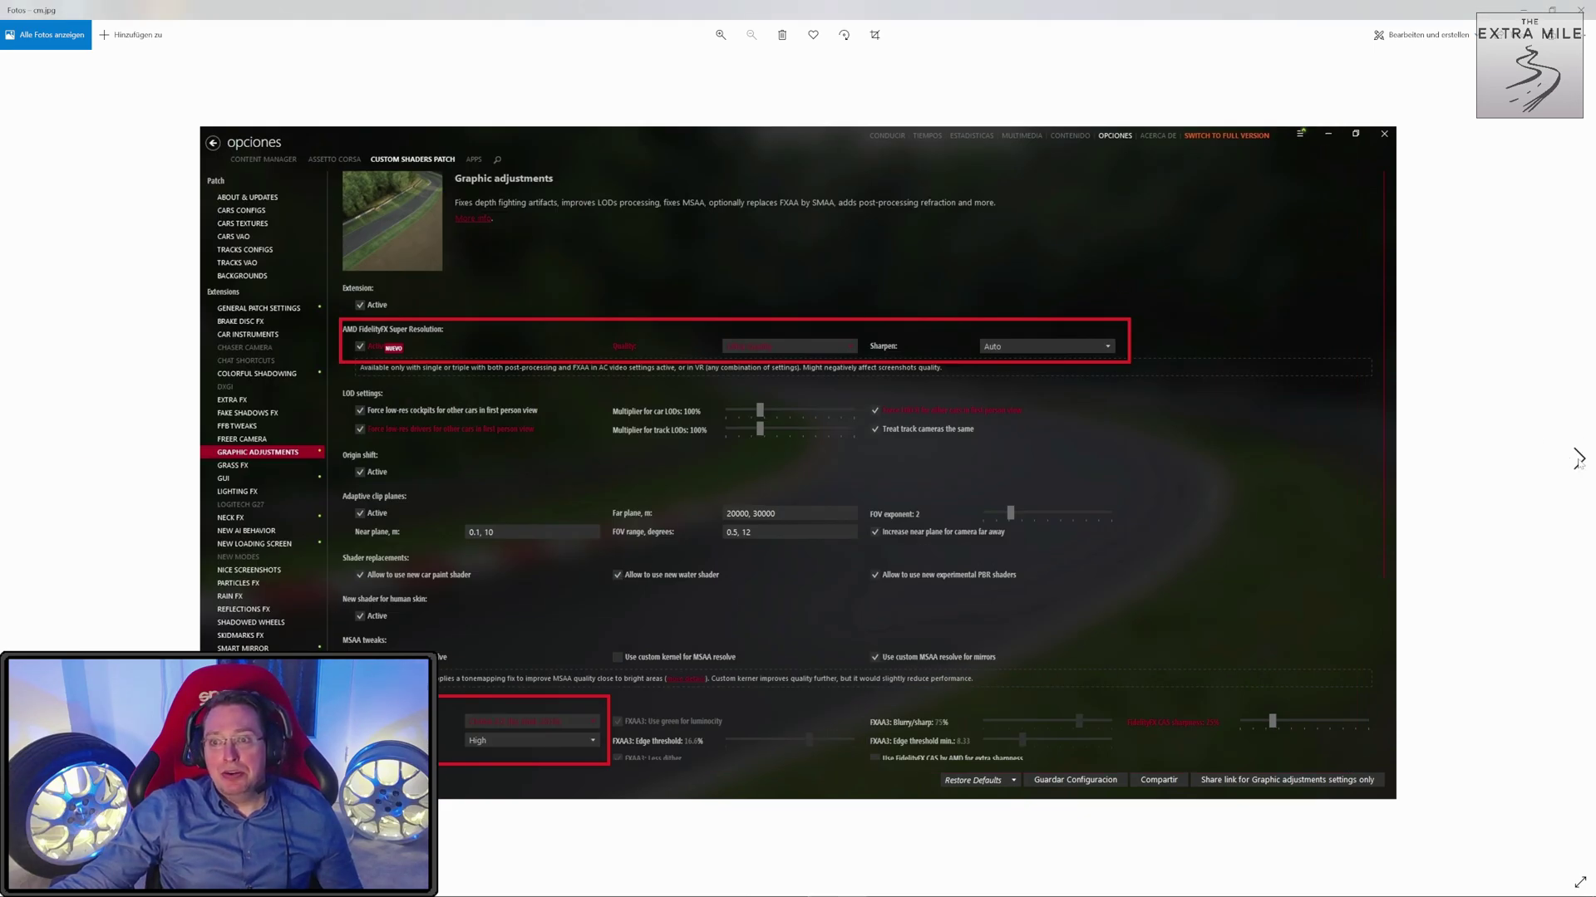
left_click(1577, 458)
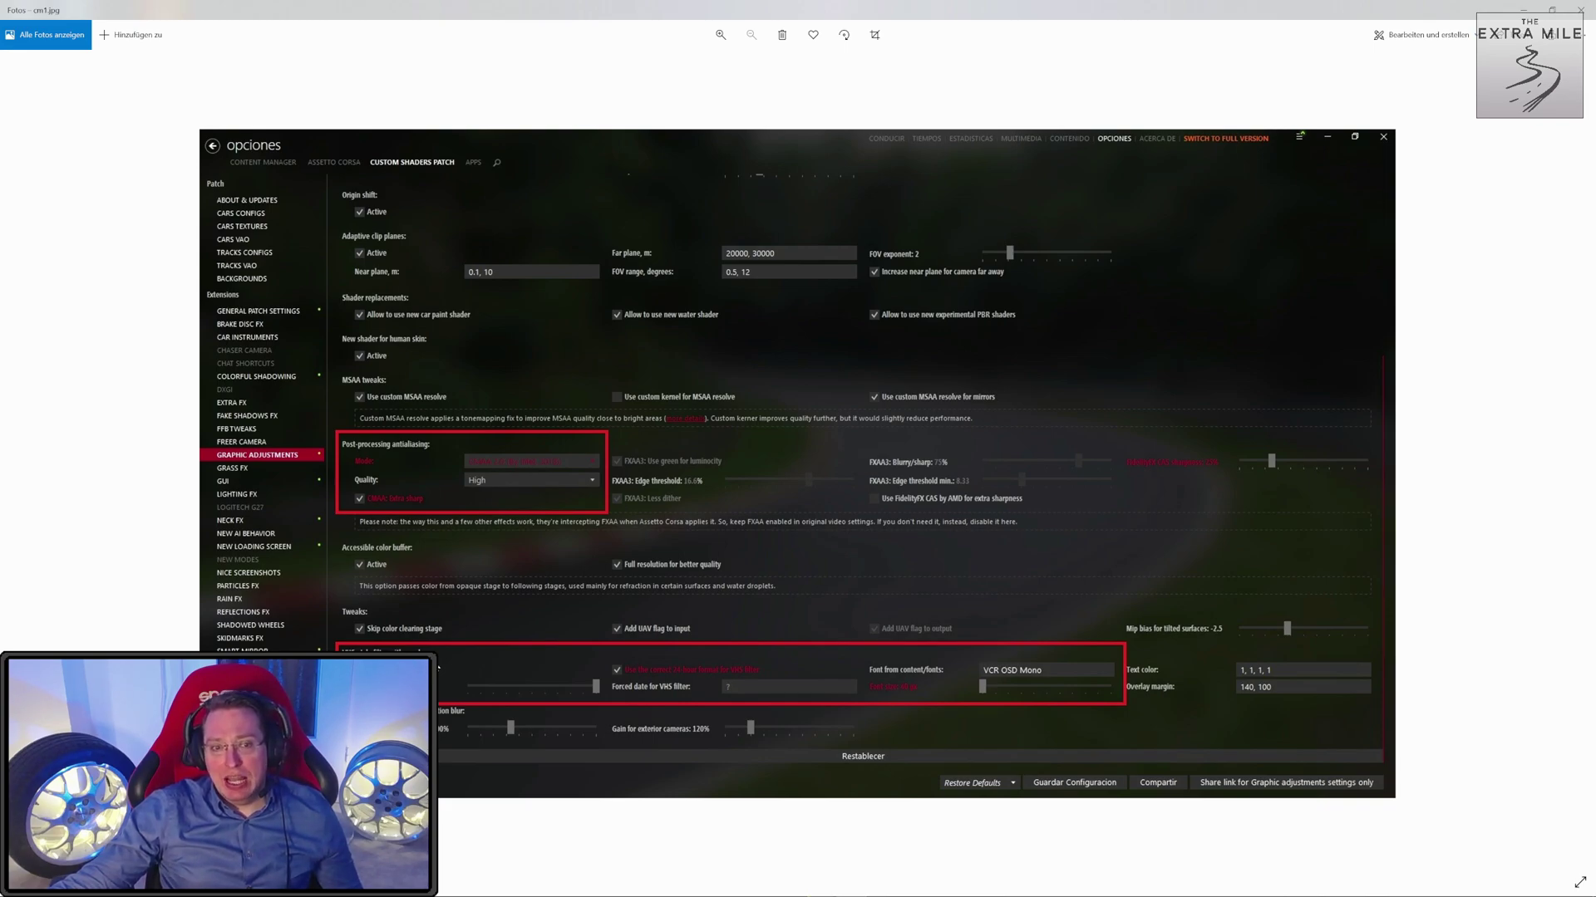
key("alt+Tab")
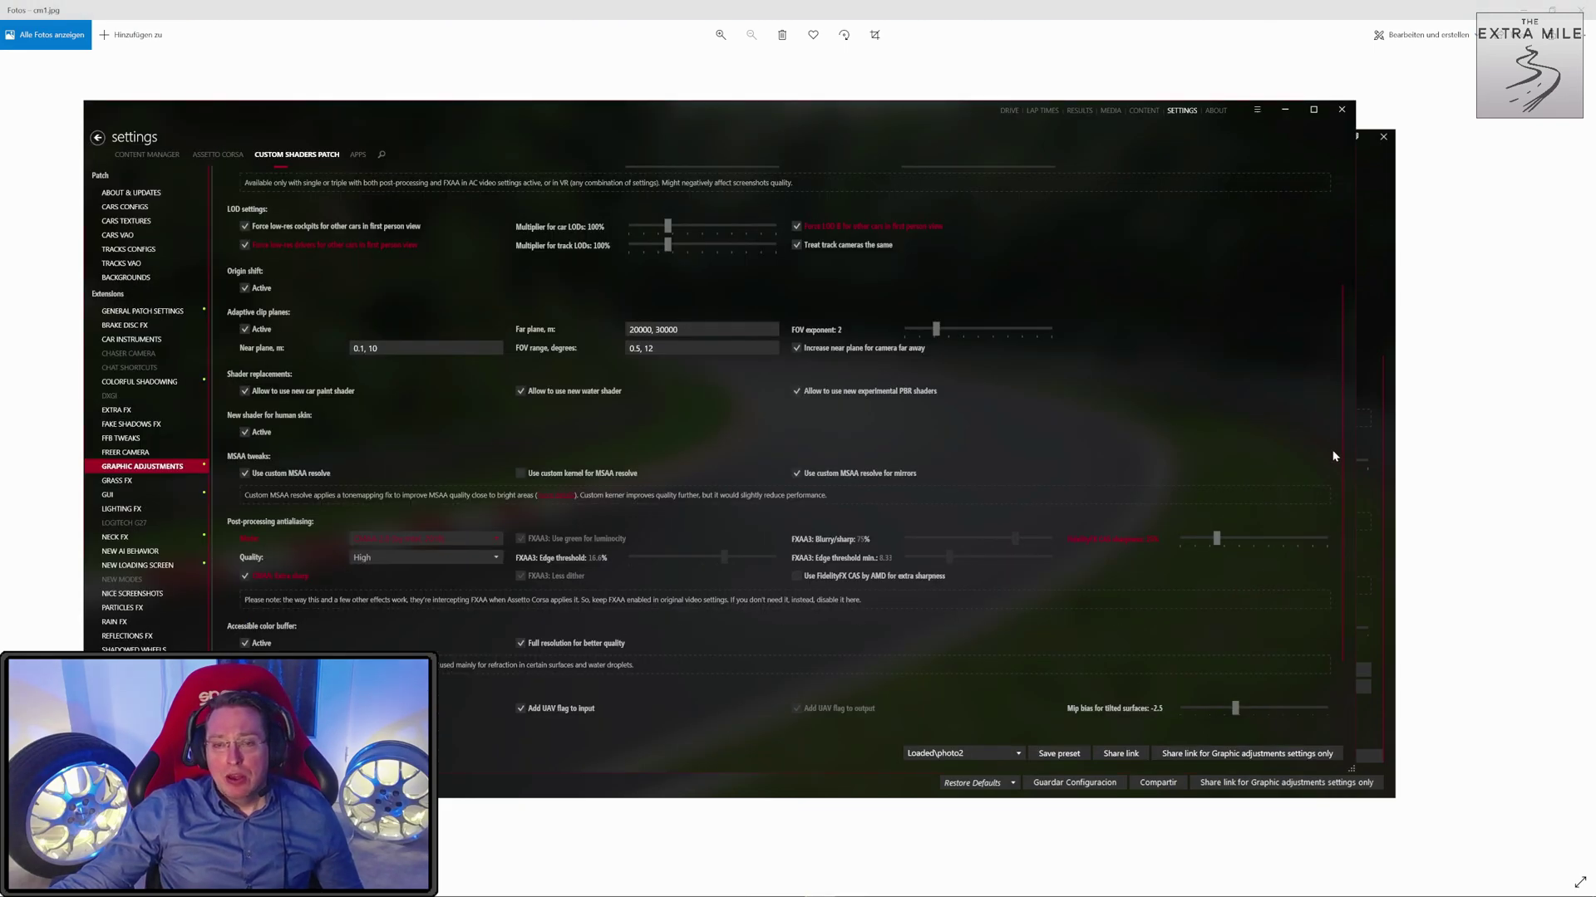
scroll(1344, 453, "down", 3)
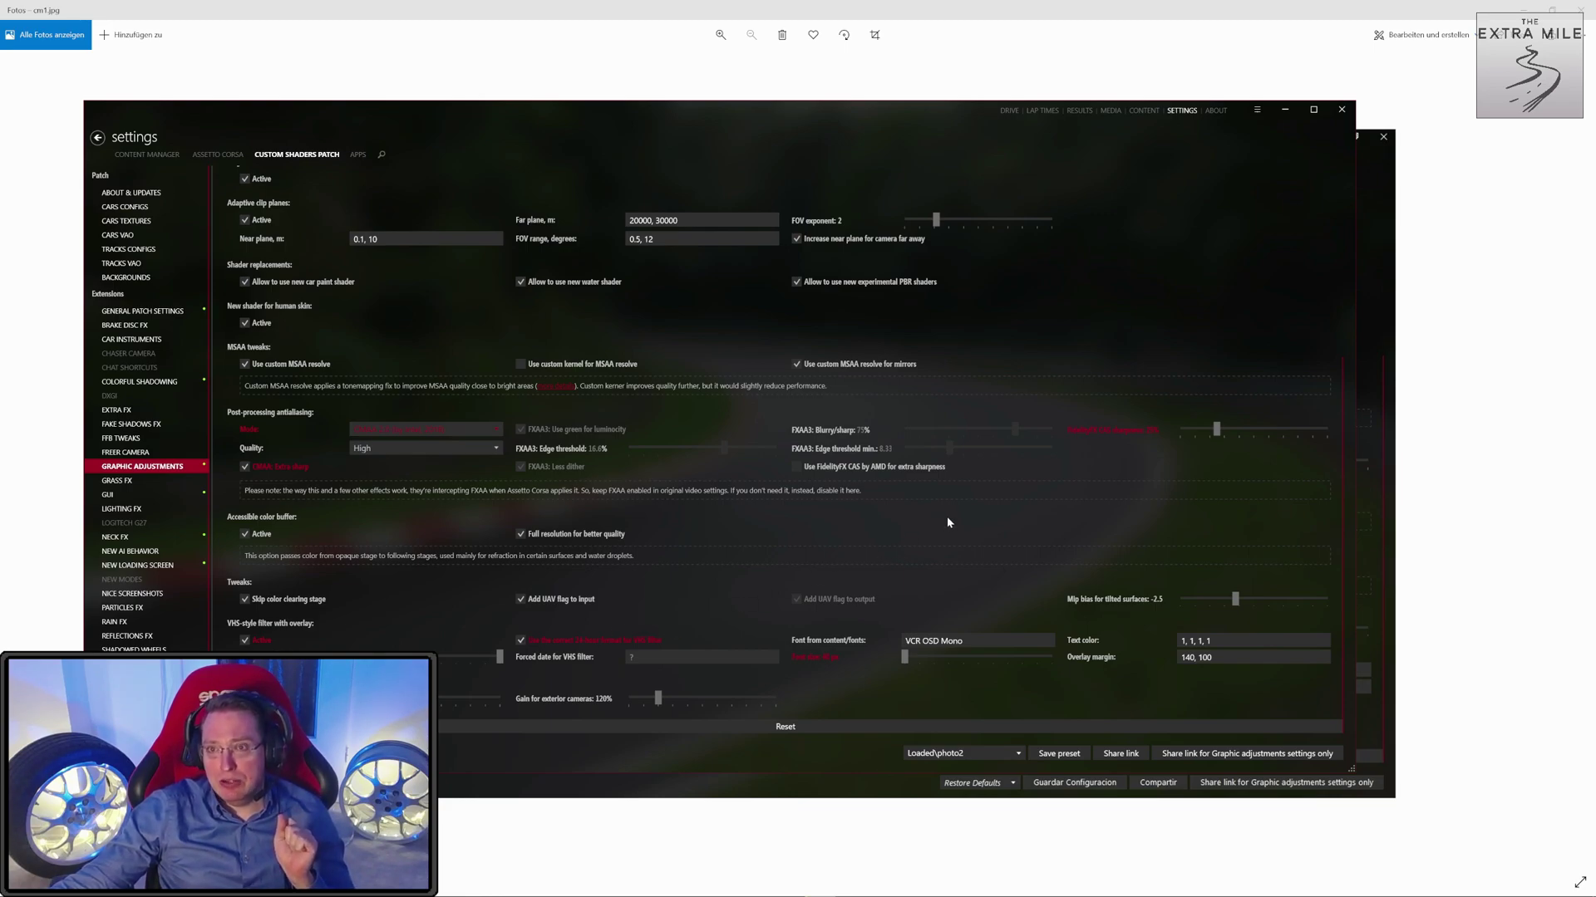
Start the Monza practice session with the Drag Factory Toyota Supra and Heavy Rain (Sol) weather.
left_click(1008, 109)
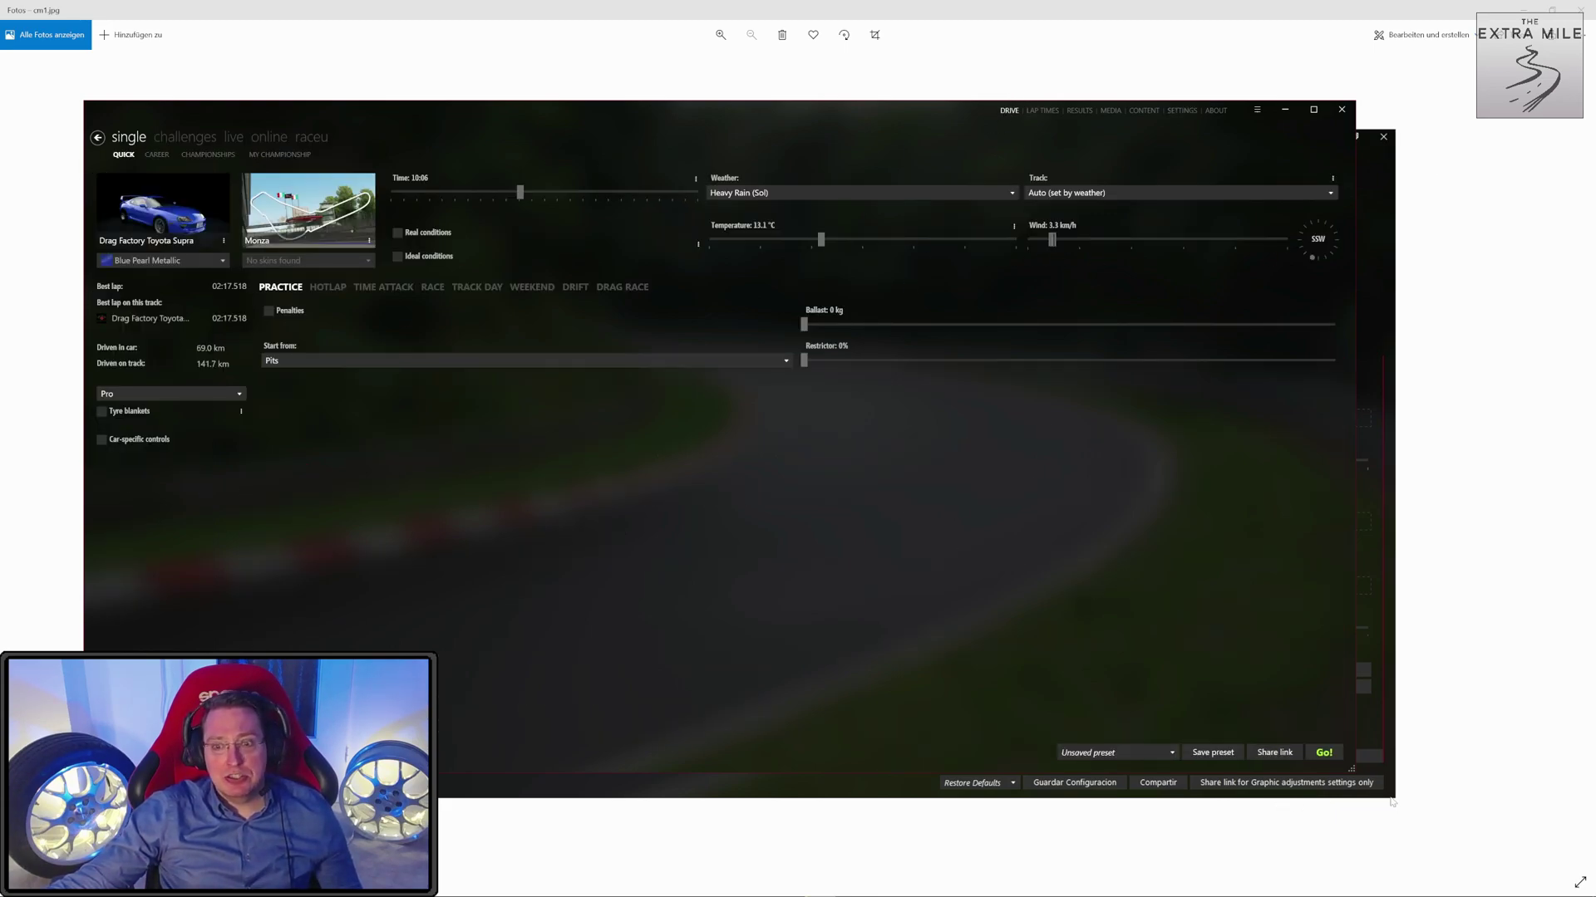
left_click(1324, 752)
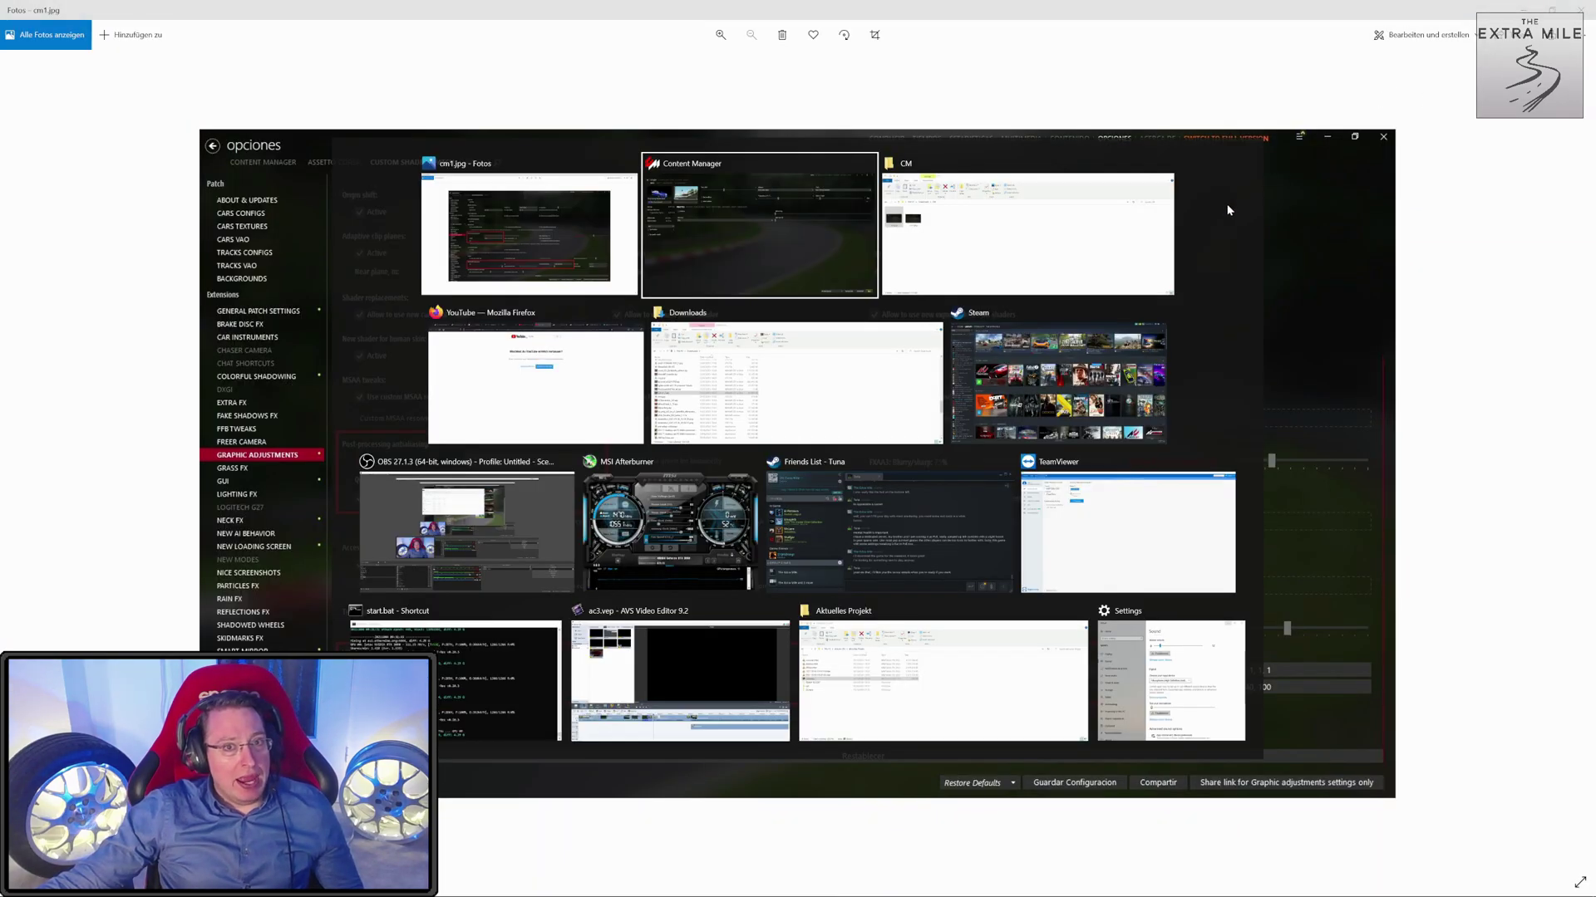
Switch to Firefox and close the YouTube redirect, Reshade TV video, Content Manager preset and ShareMods pages.
key("Tab")
key("Tab")
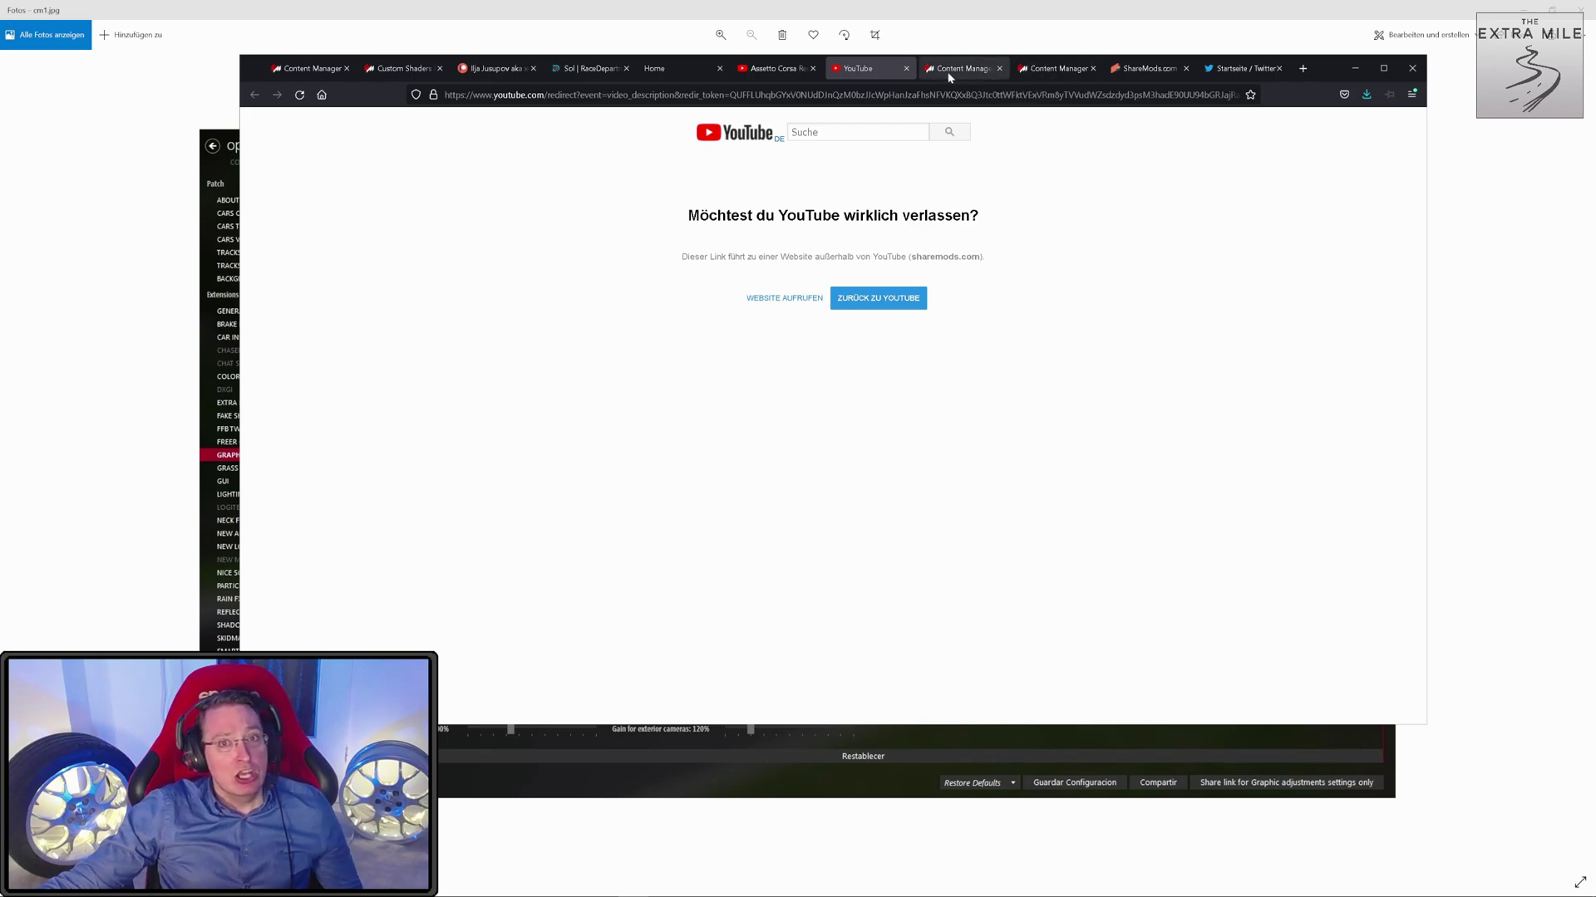
left_click(907, 69)
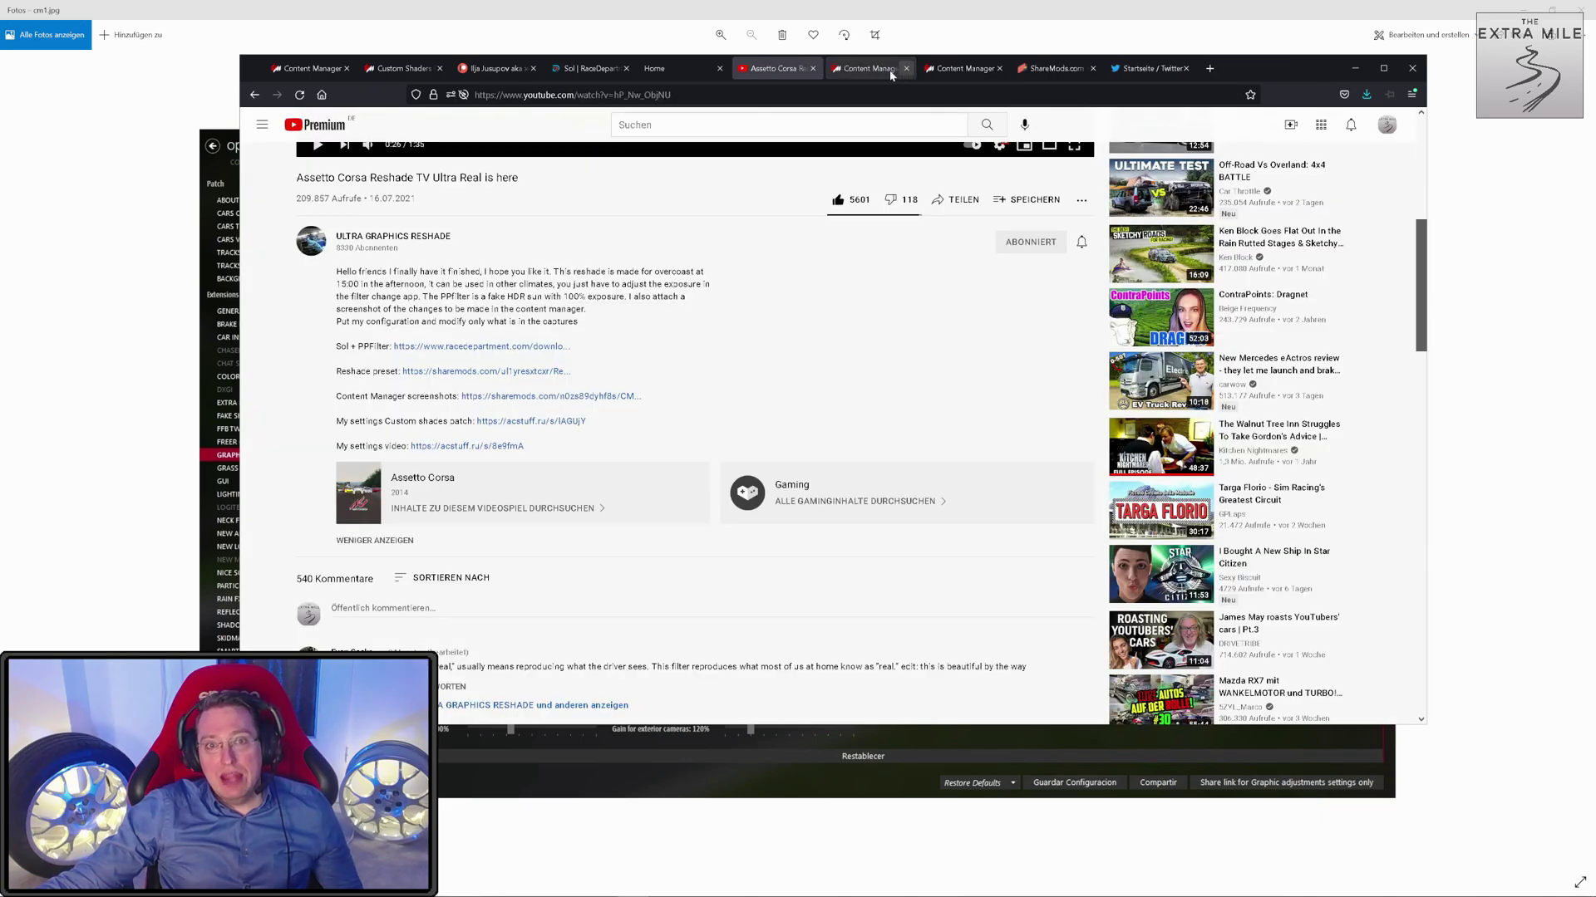
left_click(813, 69)
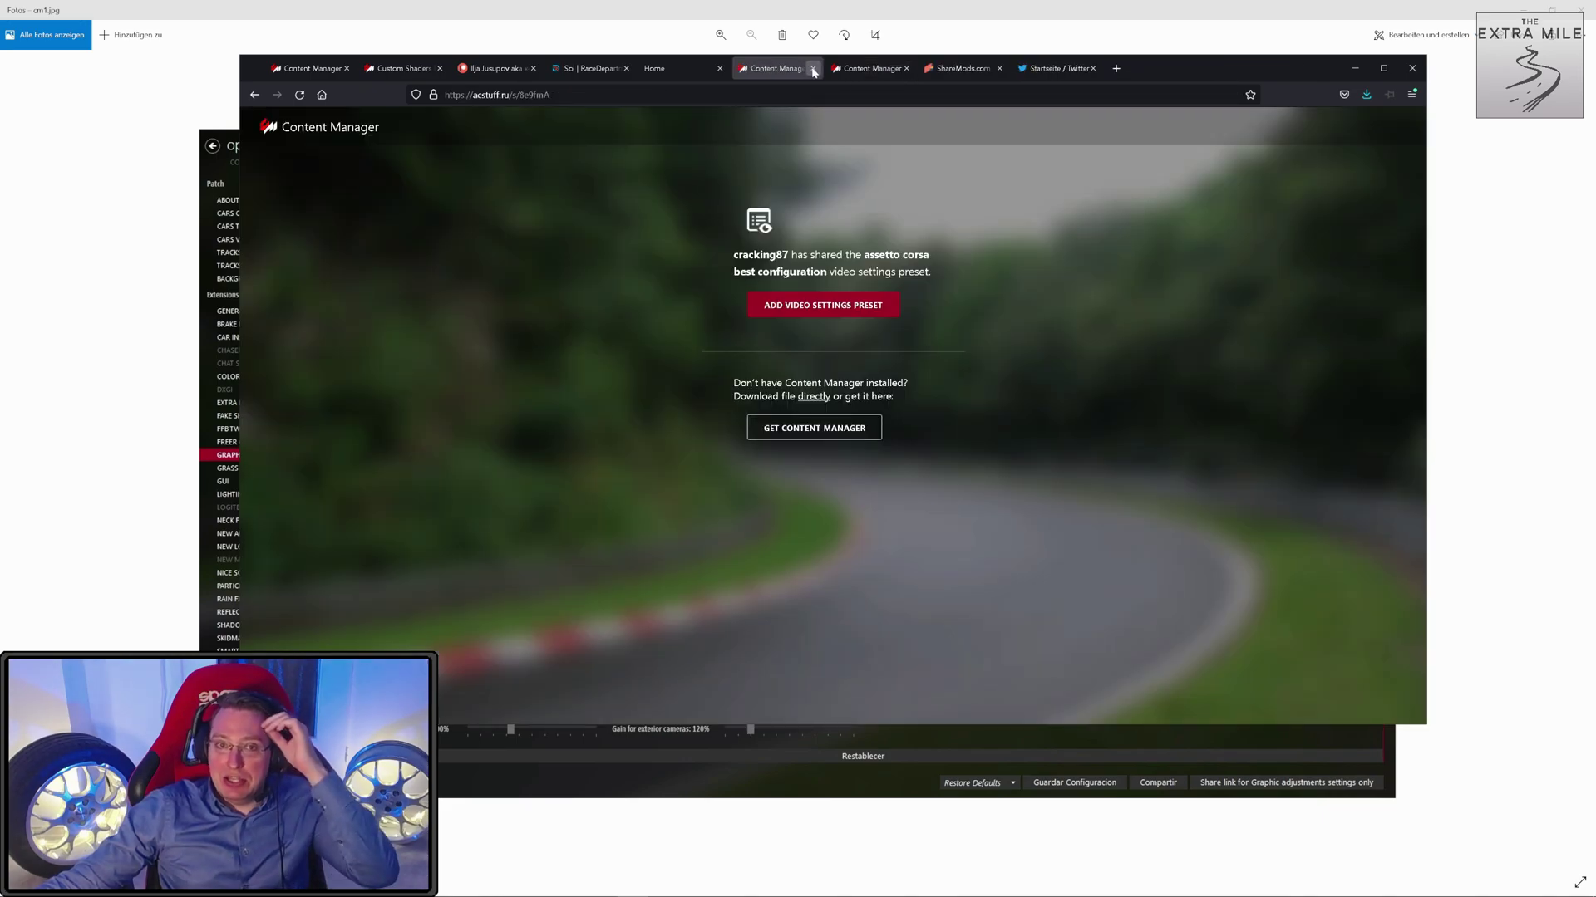
left_click(813, 69)
left_click(814, 69)
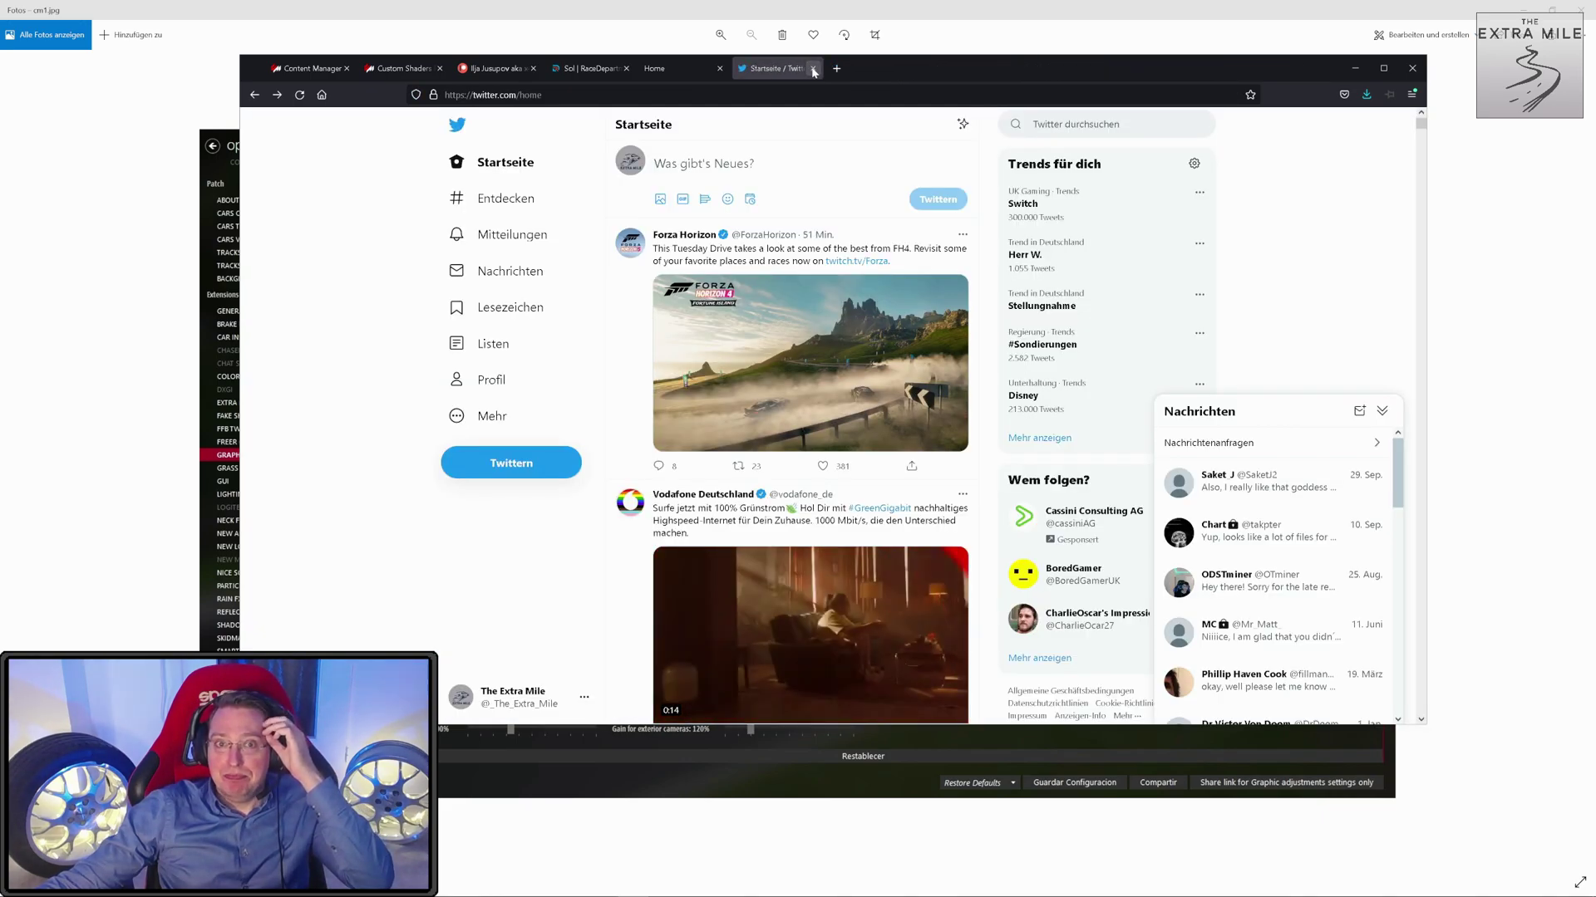
Review the ReShade 4.9.1, Custom Shaders Patch Patreon and Sol 2.1.3 pages, and cancel the ReShadeTV.rar download prompt.
left_click(703, 68)
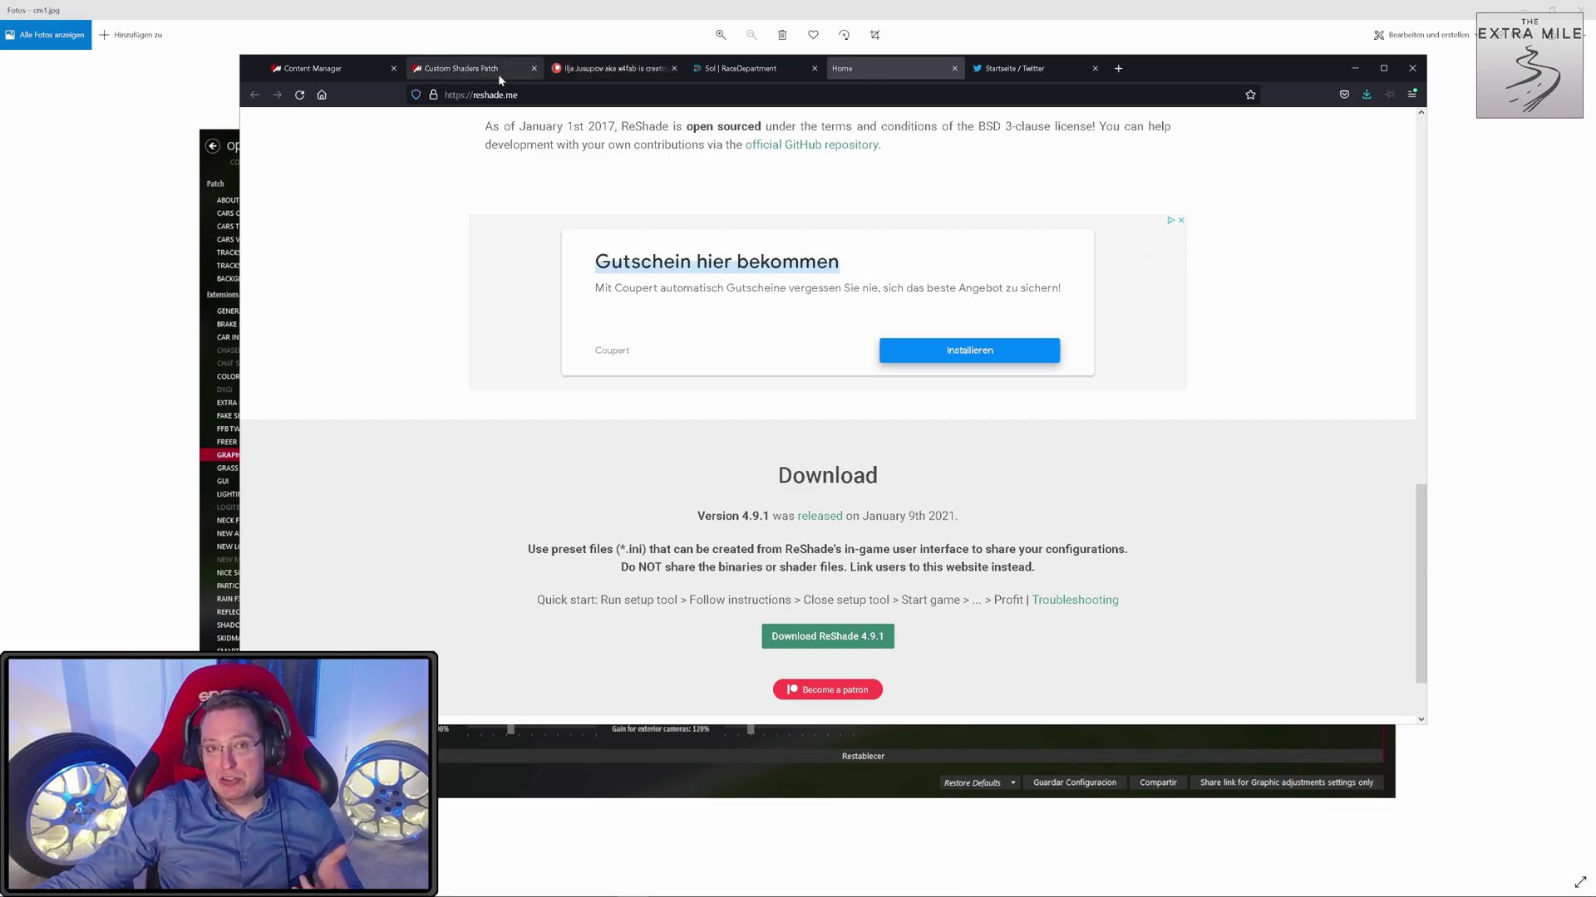
left_click(625, 72)
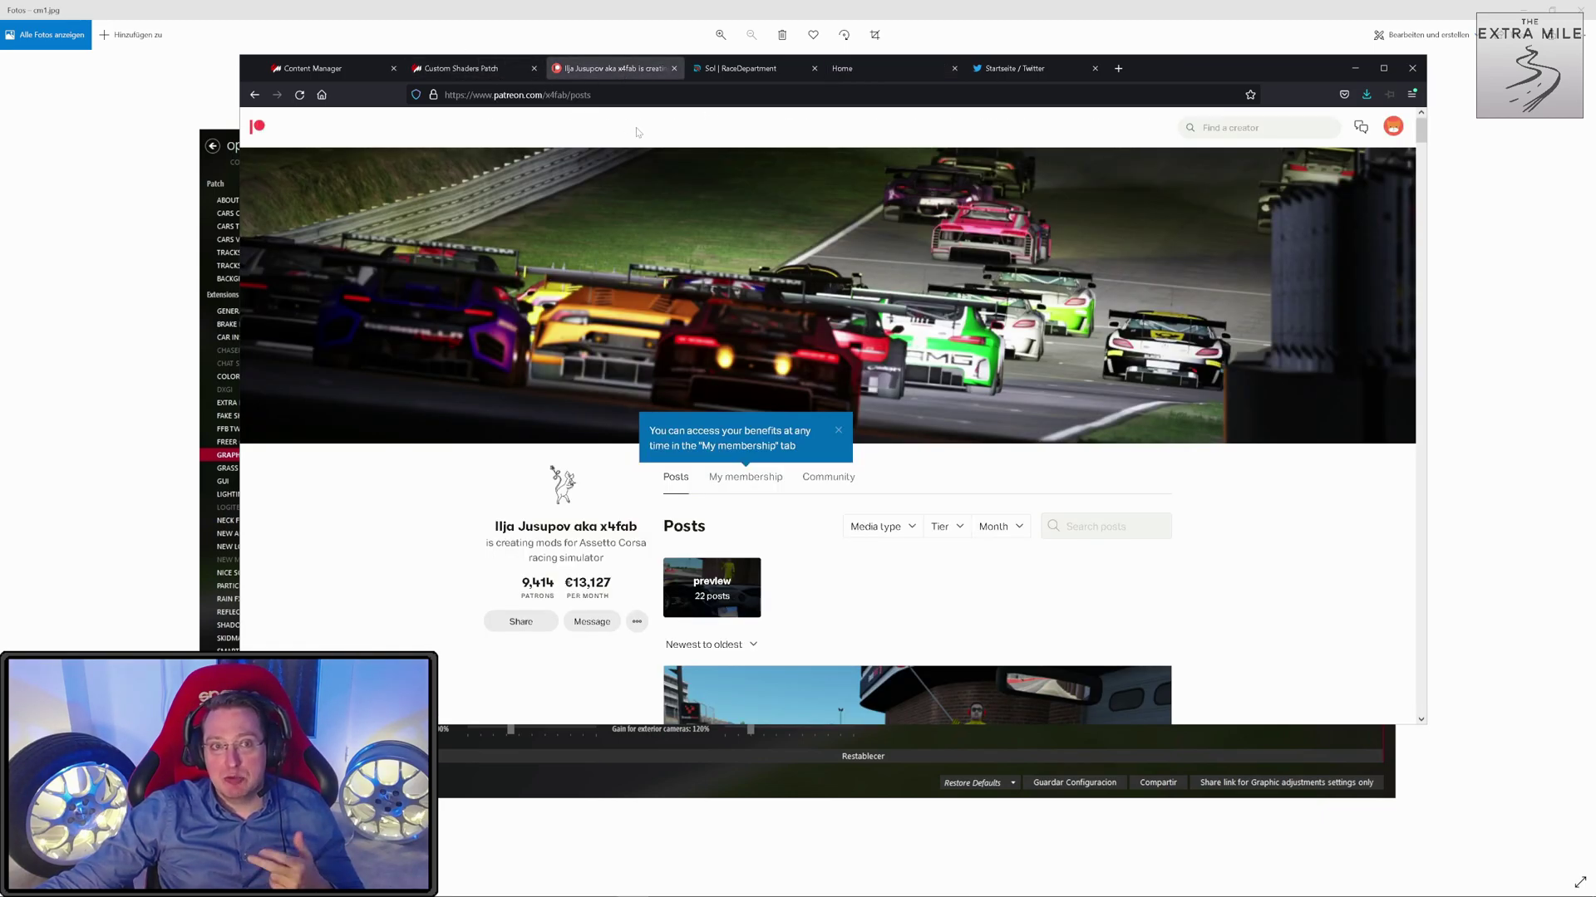
left_click(748, 69)
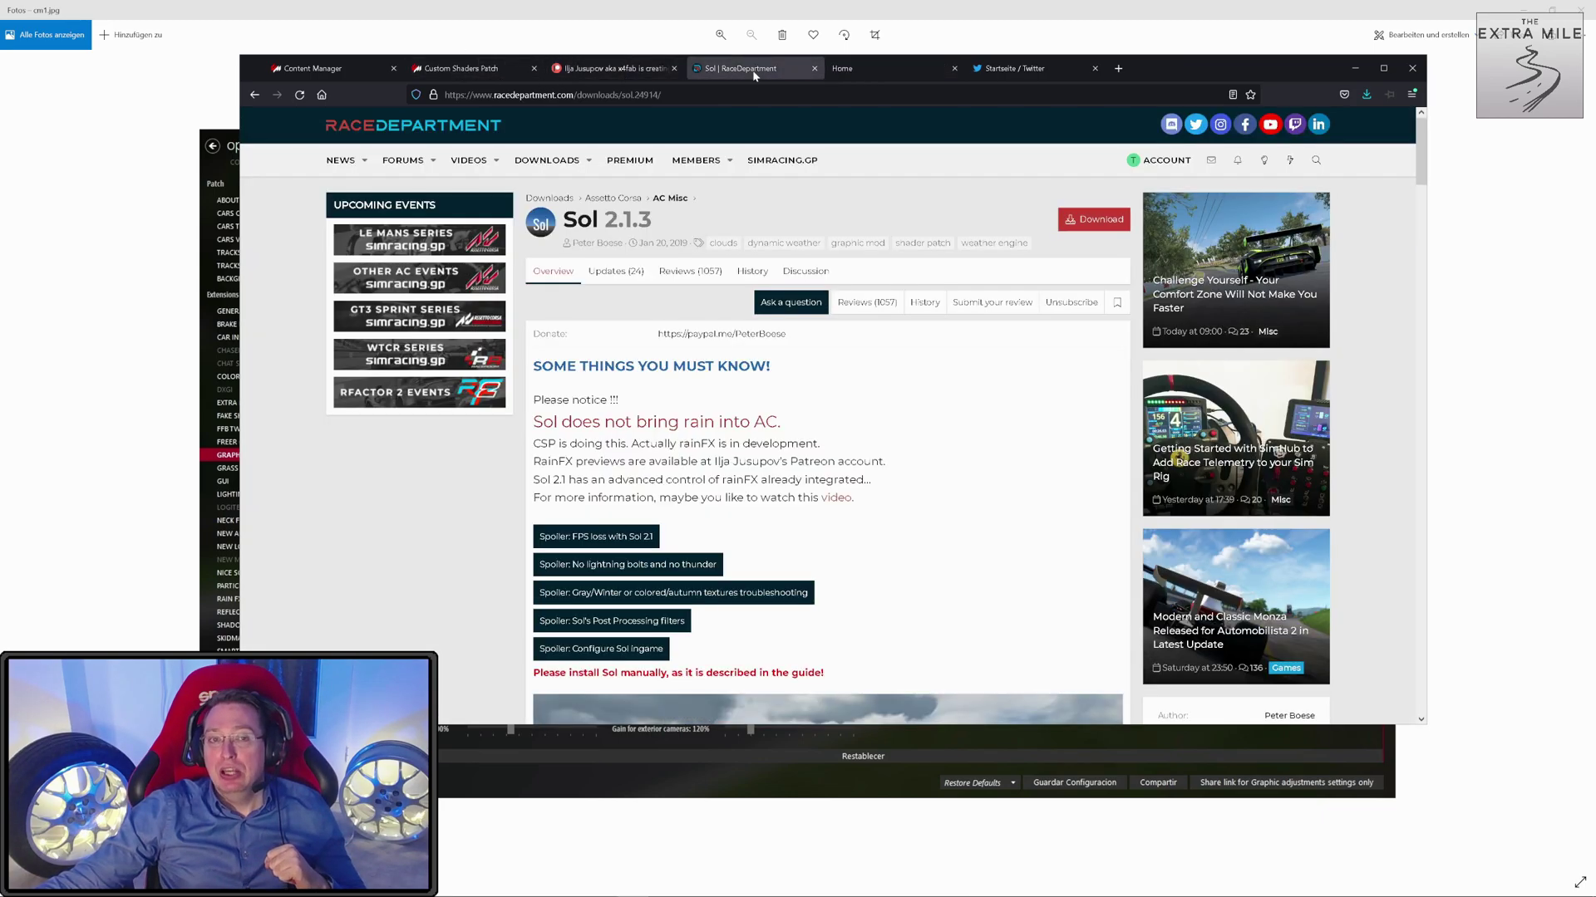
left_click(874, 76)
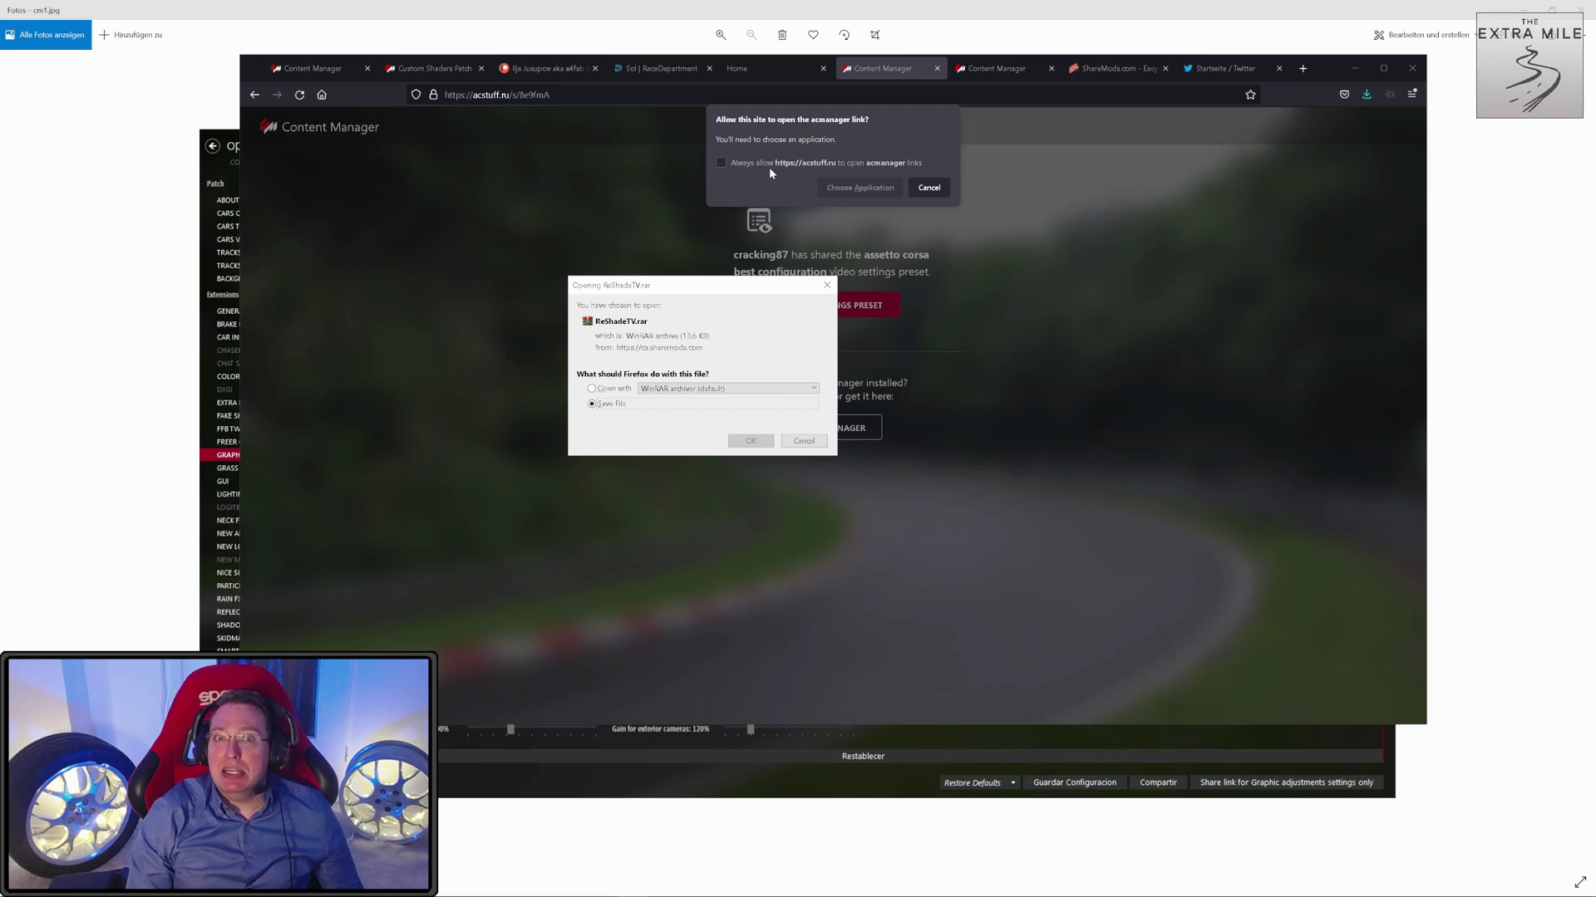
left_click(791, 440)
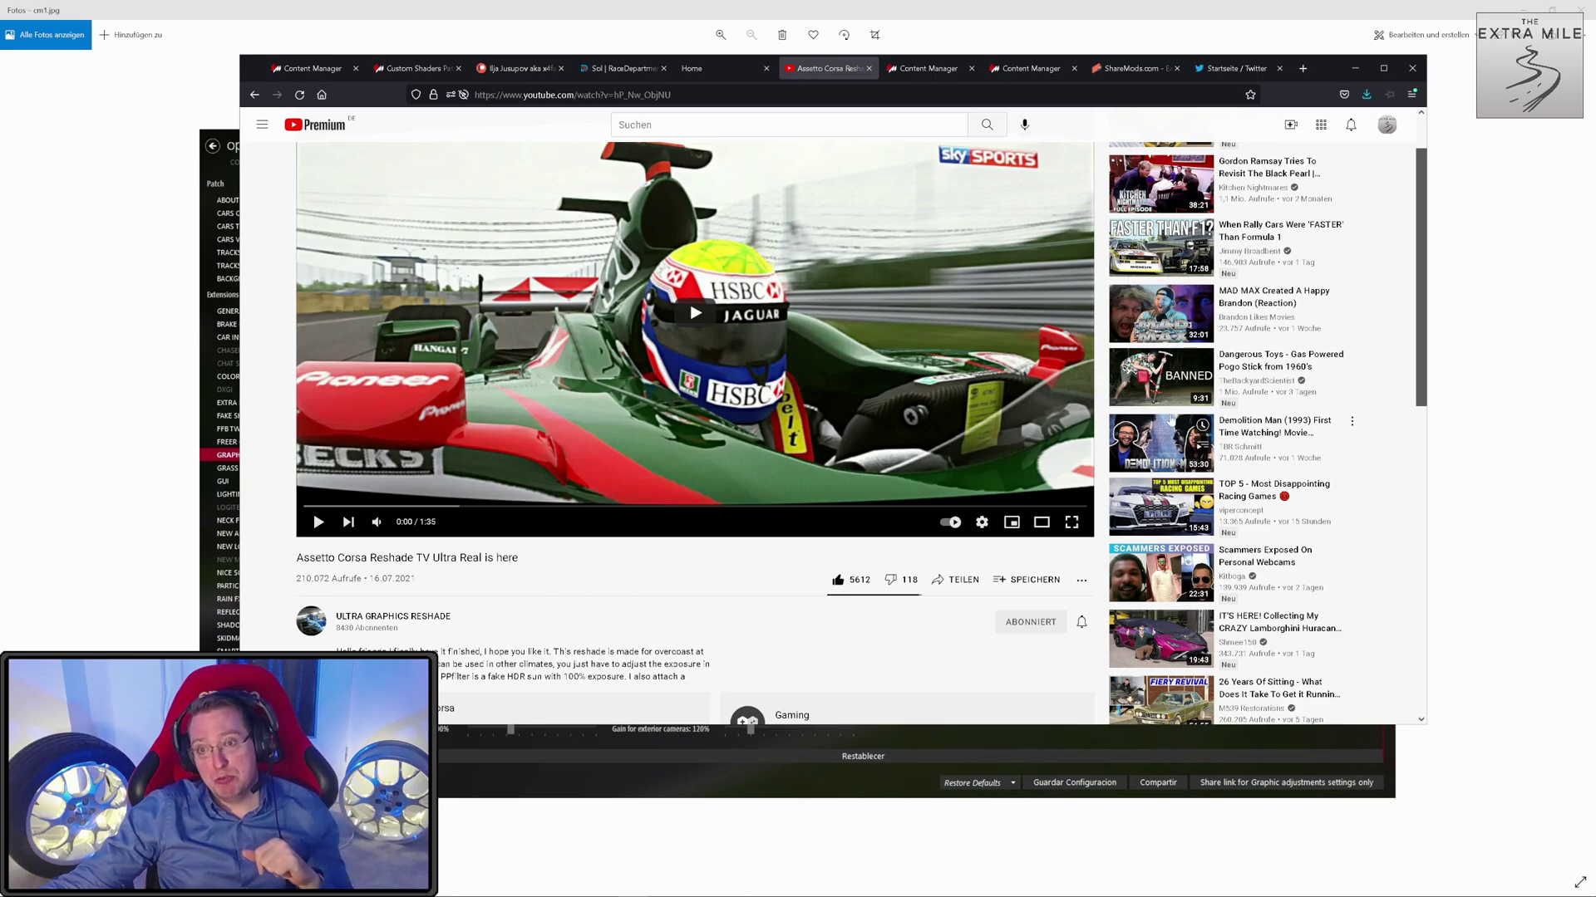
Close the cm1.jpg screenshot and dismiss the Practice session results in Content Manager.
key("alt+Tab")
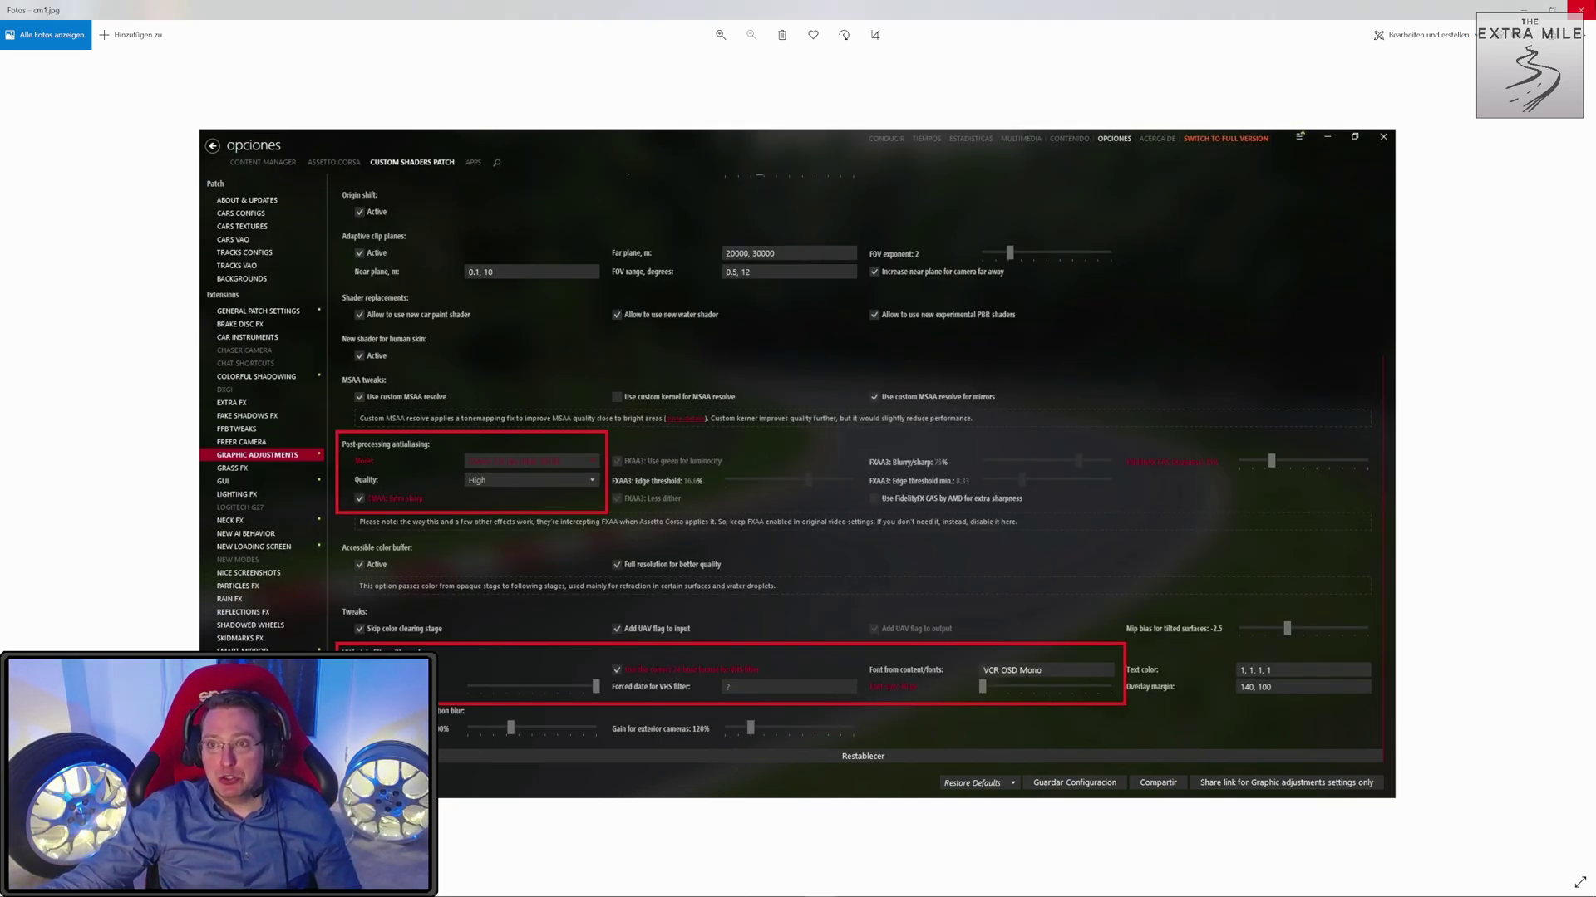
key("alt+F4")
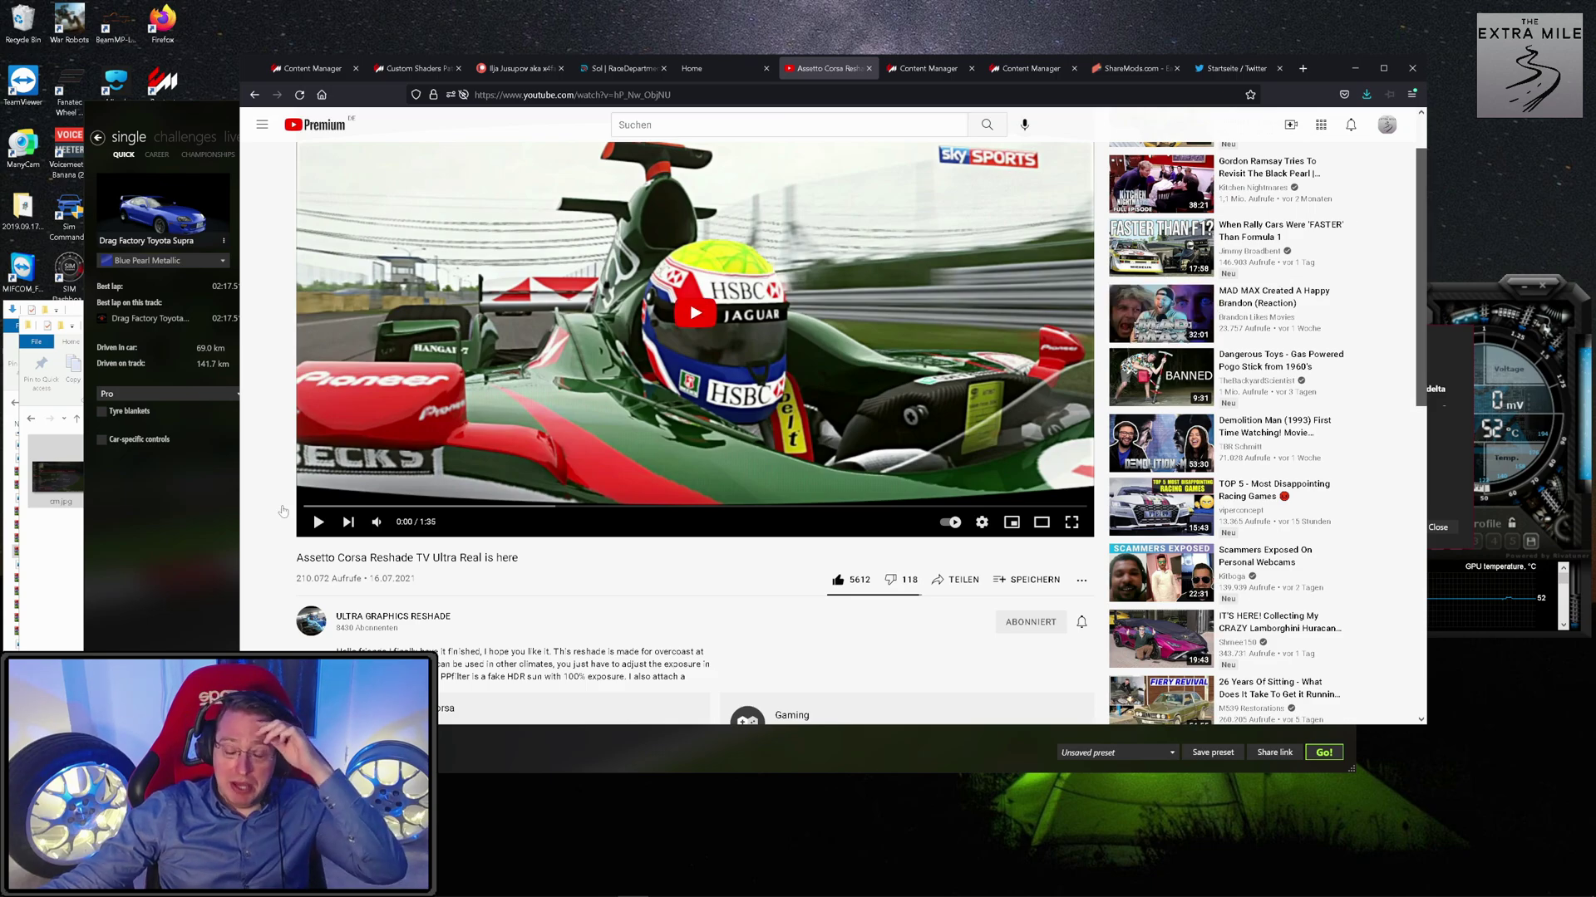
left_click(196, 553)
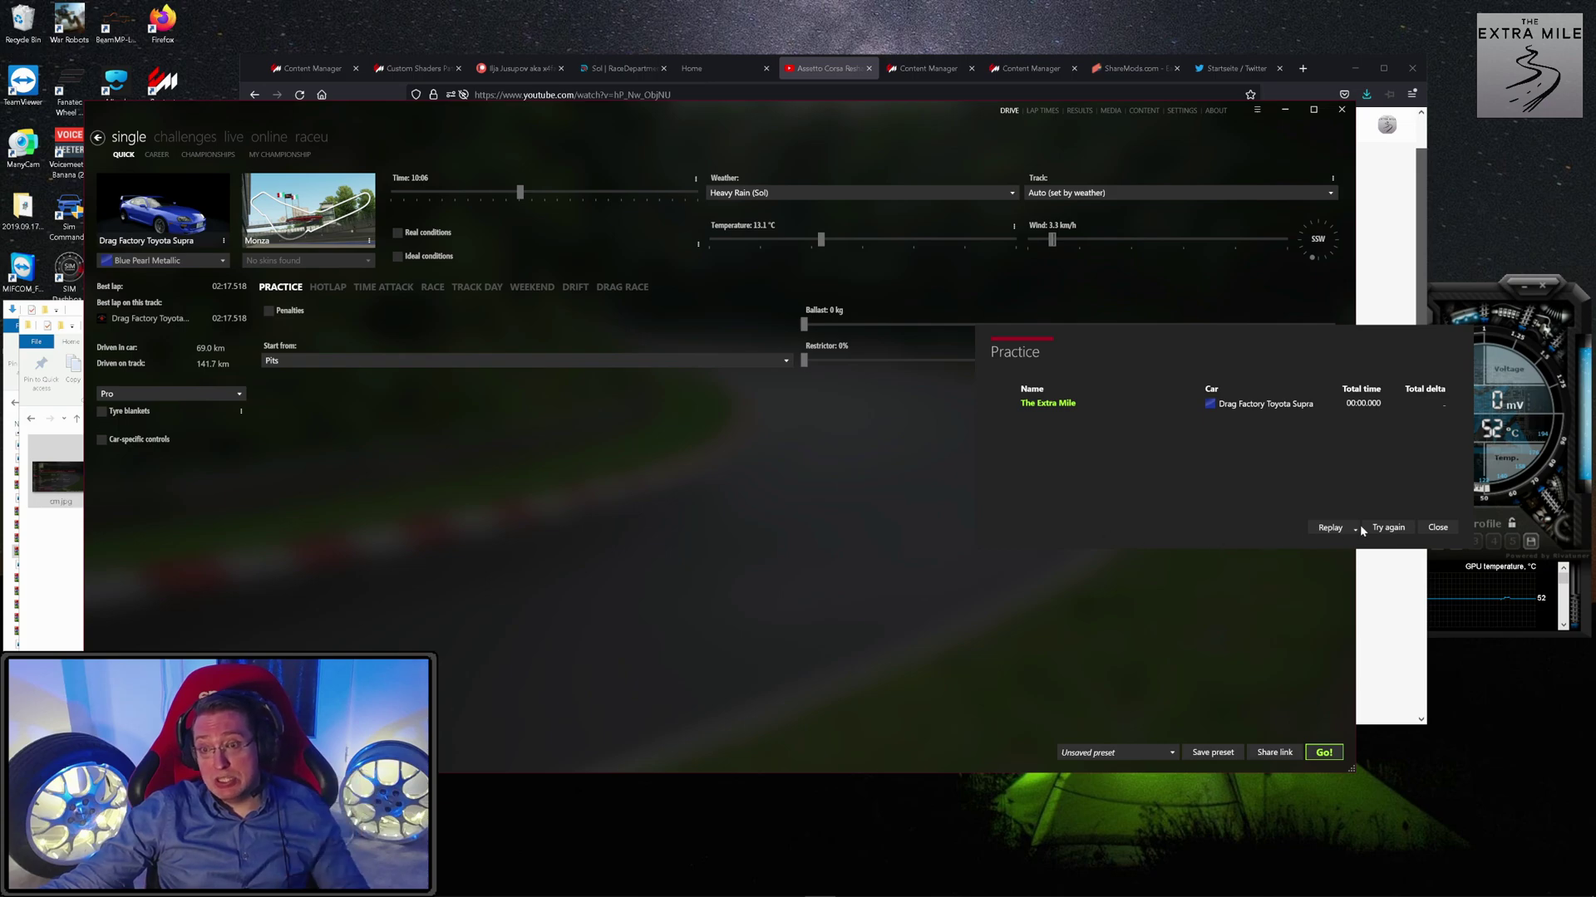
left_click(1444, 528)
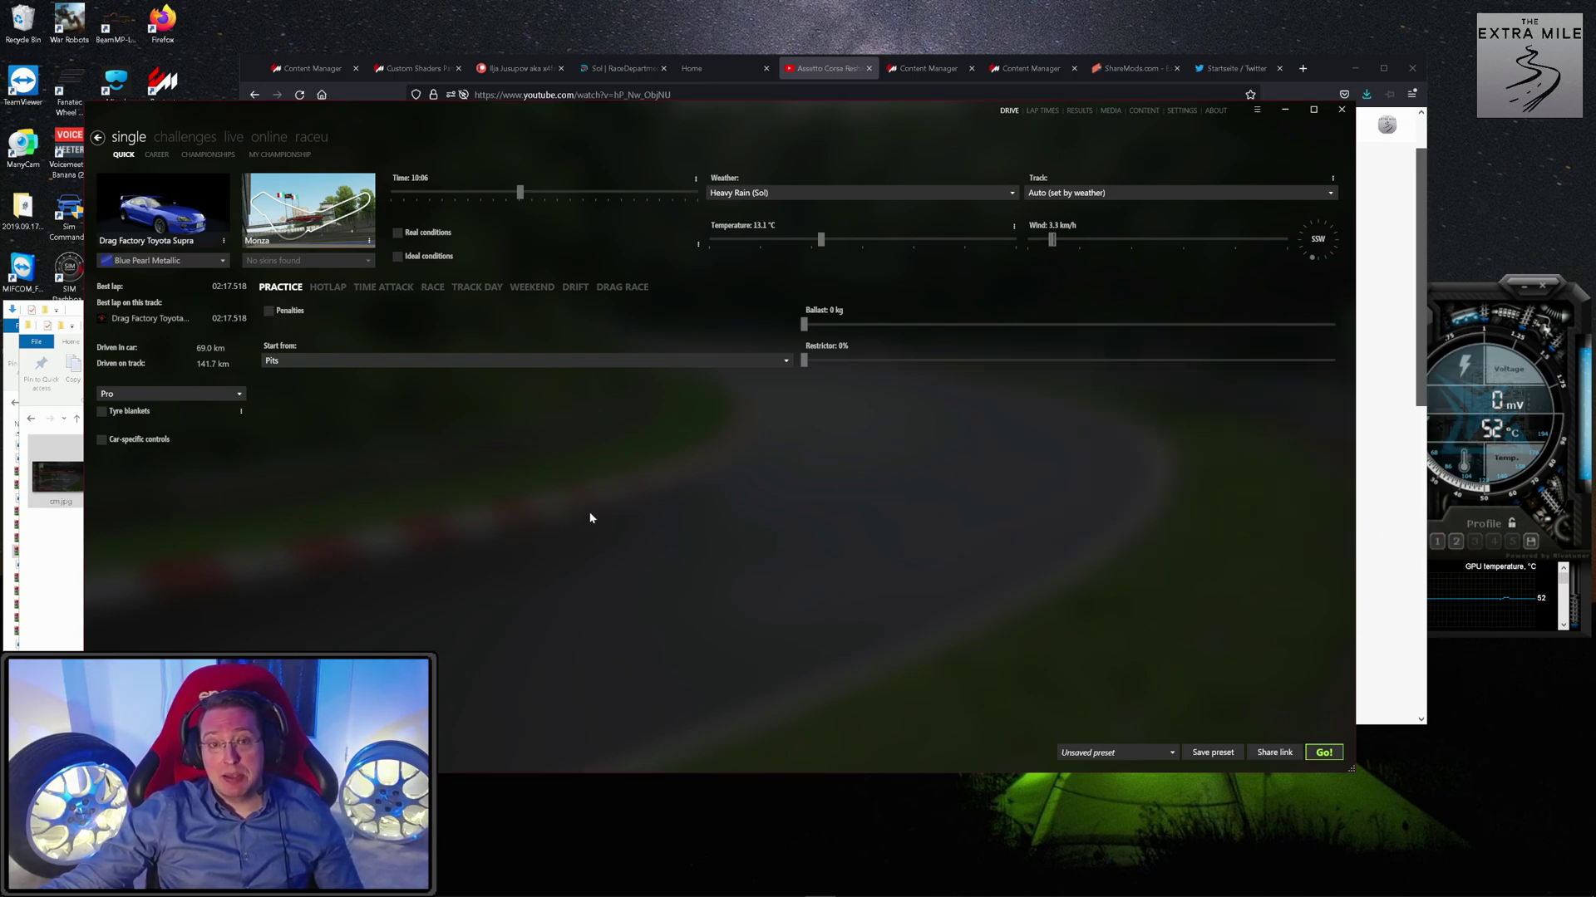